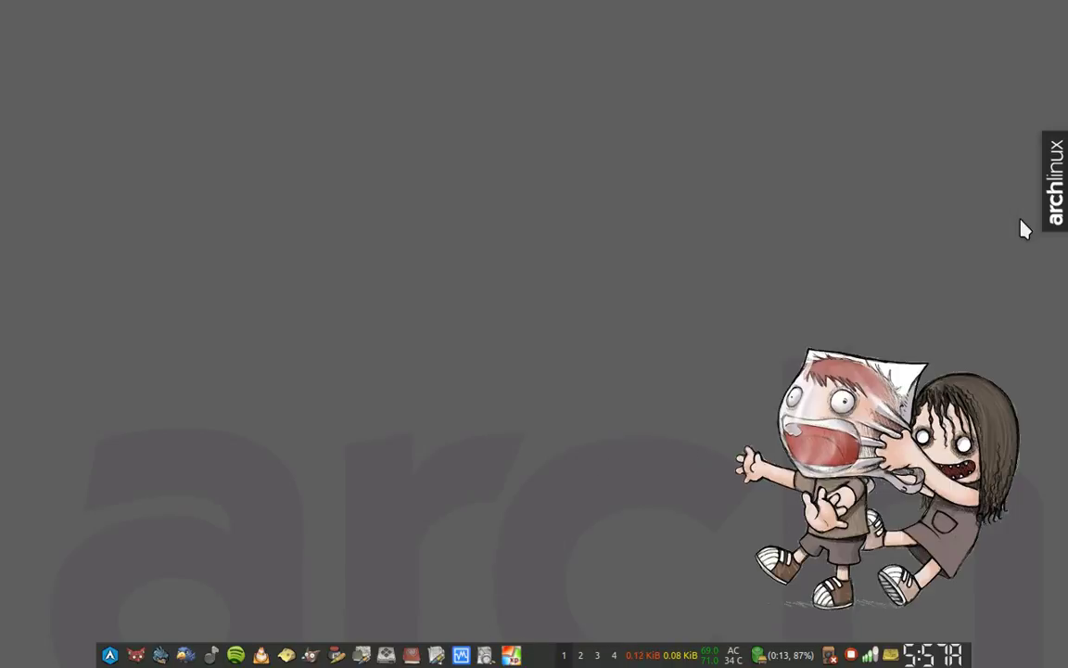
Show the VirtualBox Manager with the Kali Linux and Windows XP machines from the dock.
click(463, 656)
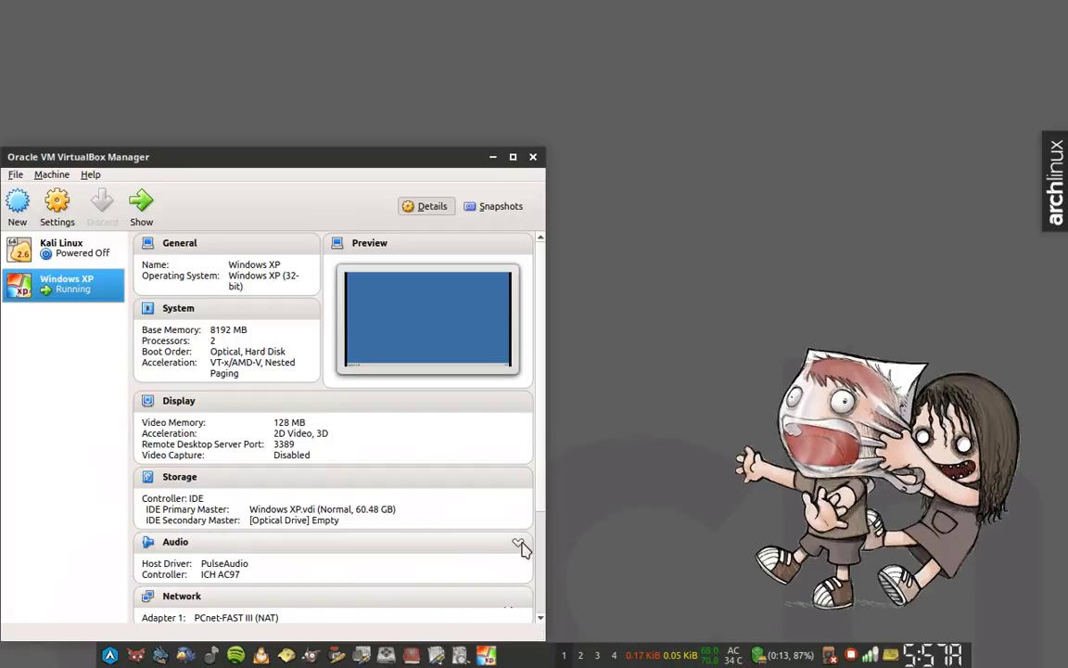
Hide the Manager, switch to the running Windows XP guest and open its Start menu.
click(494, 158)
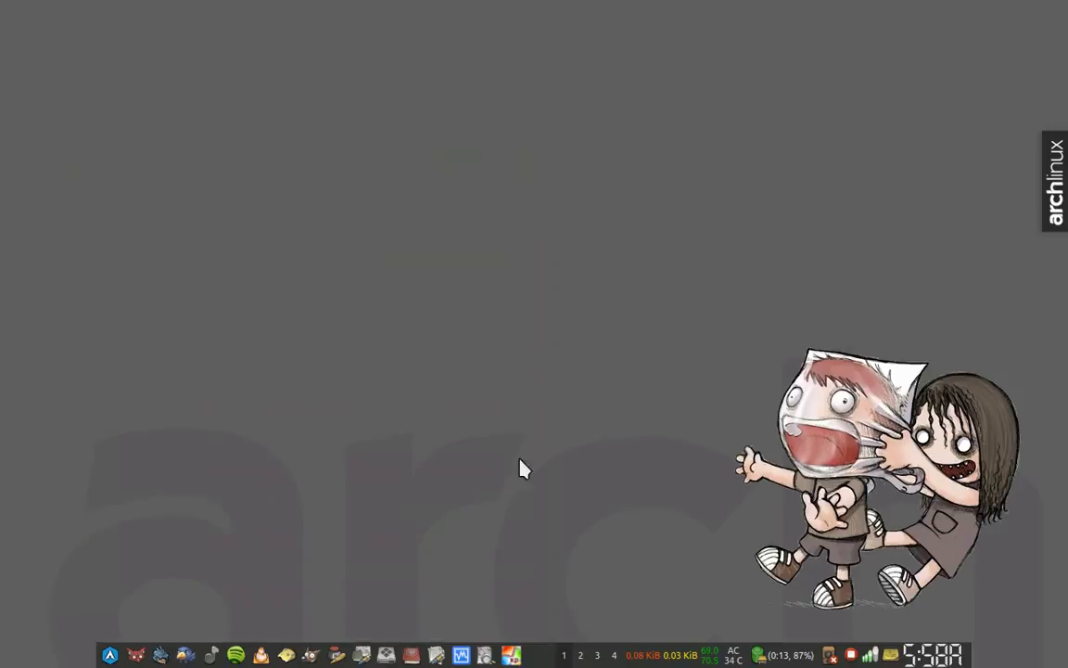
click(511, 656)
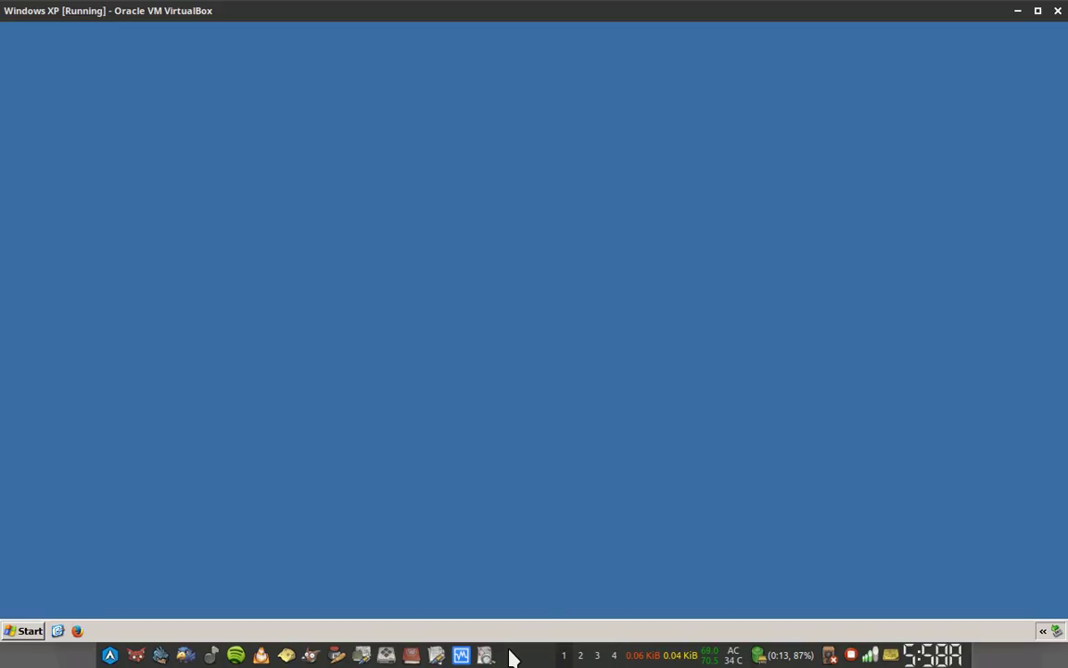
click(35, 633)
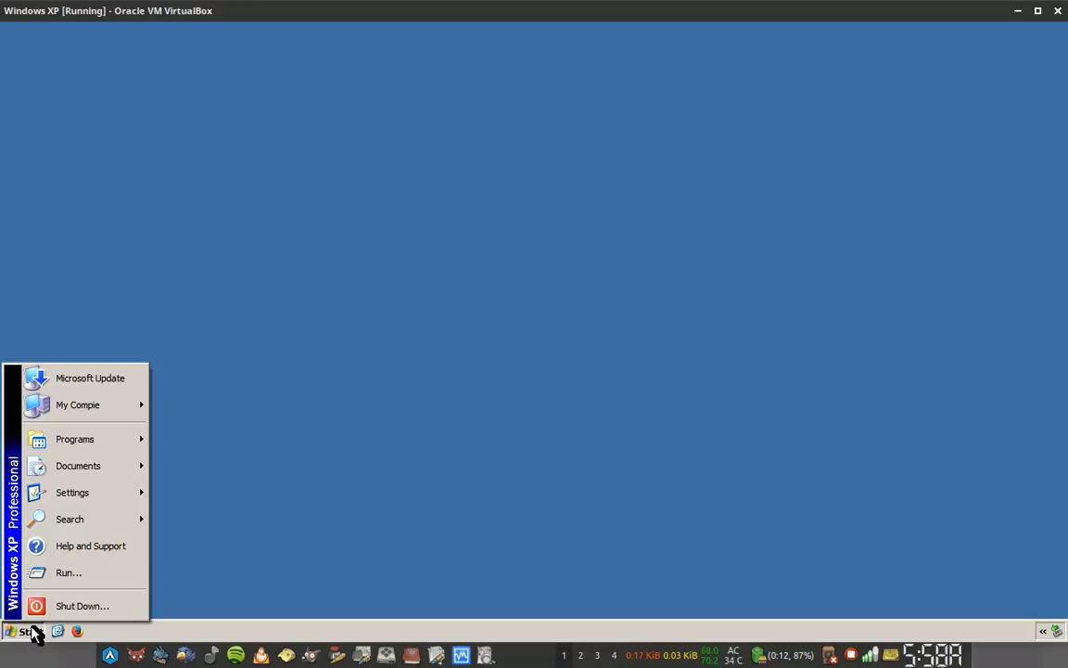
click(35, 633)
click(35, 633)
Open Downloads from the Documents folder and move its window into place.
mouse_move(116, 471)
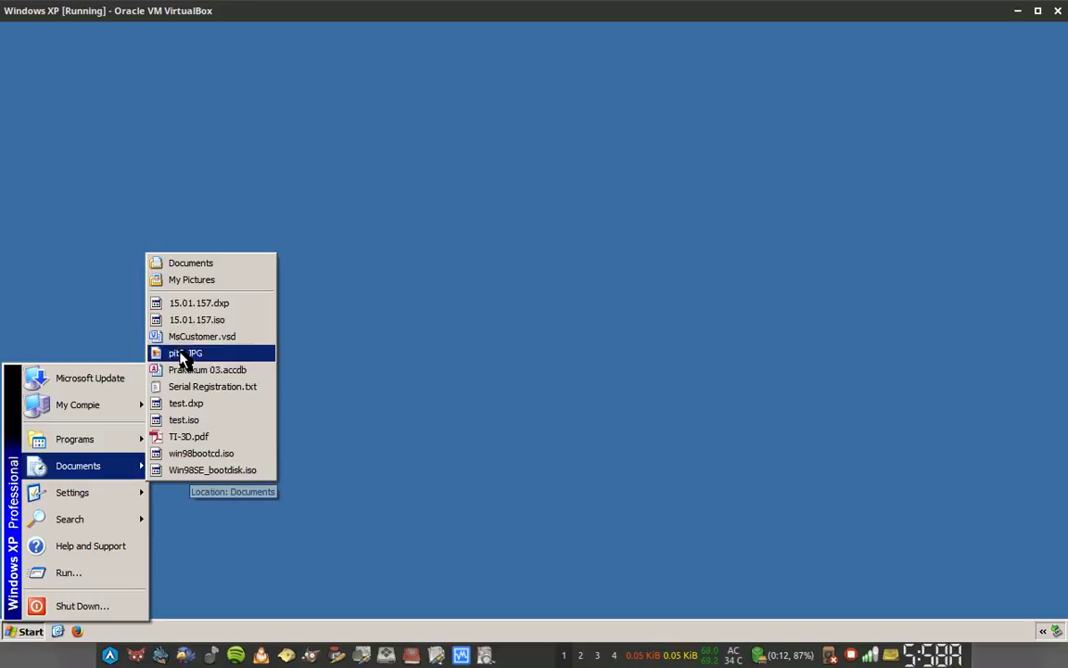
click(202, 269)
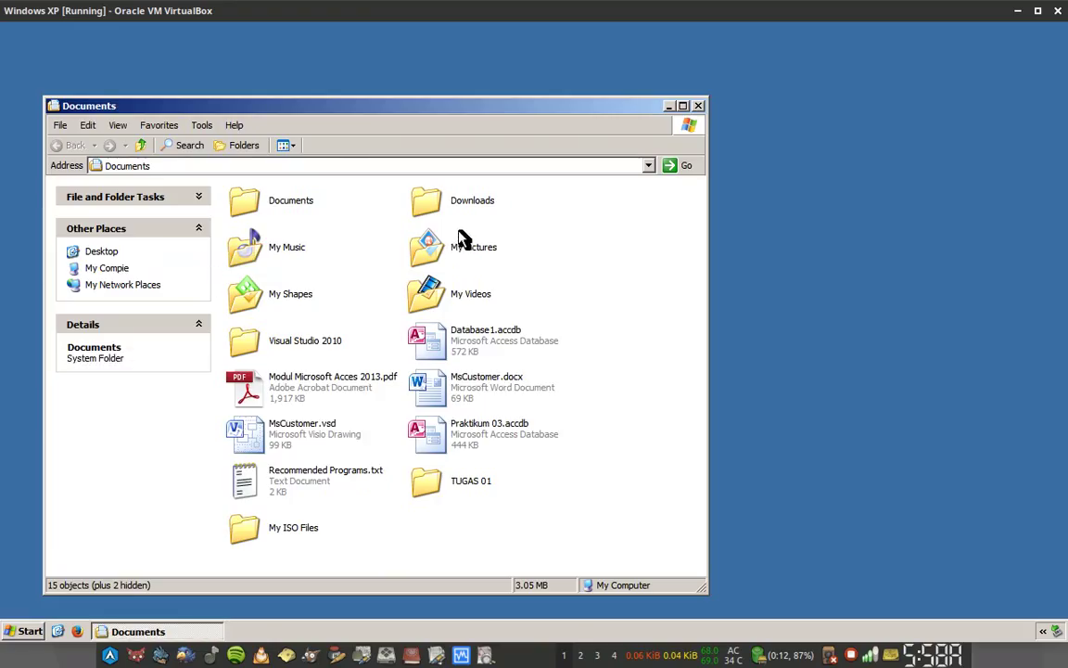
click(475, 211)
double_click(475, 211)
drag(556, 107, 521, 102)
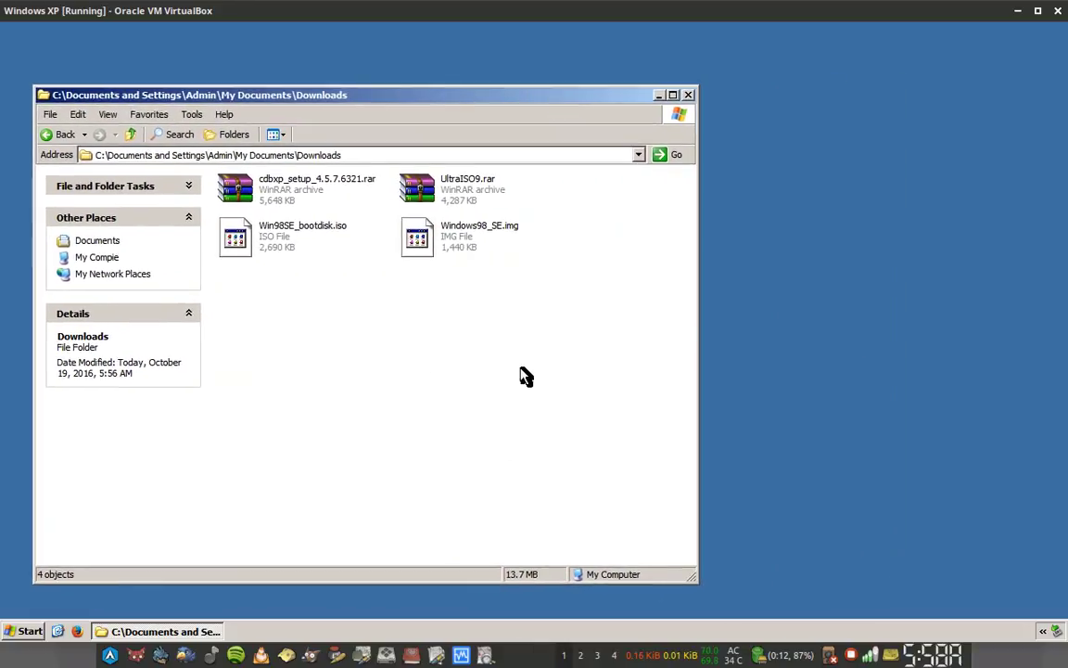
click(461, 655)
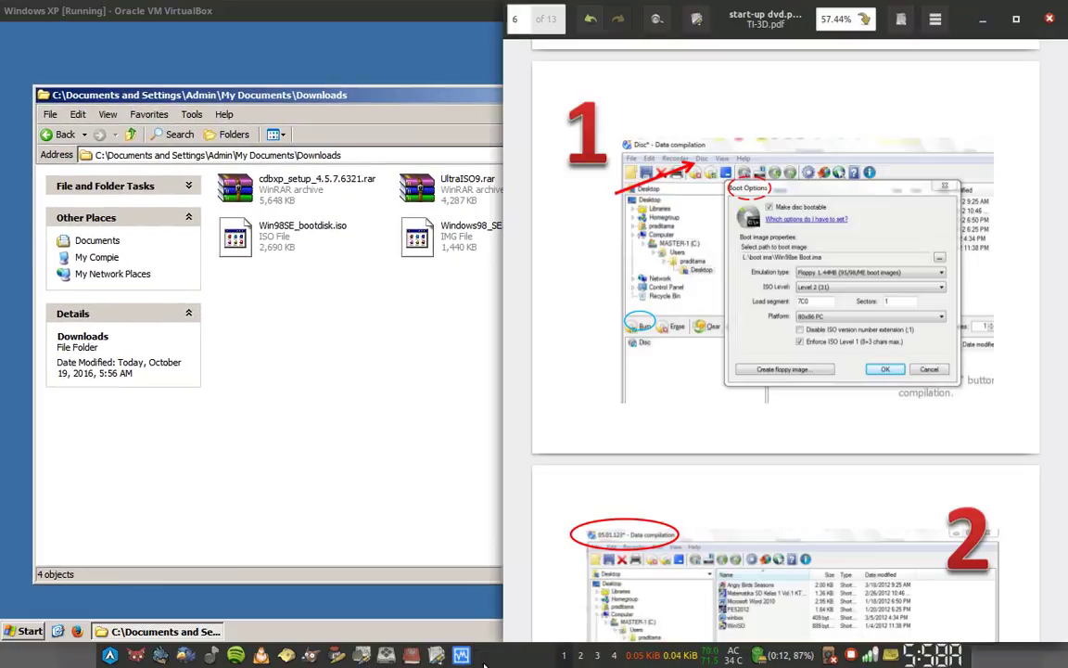
scroll(788, 315, up, 15)
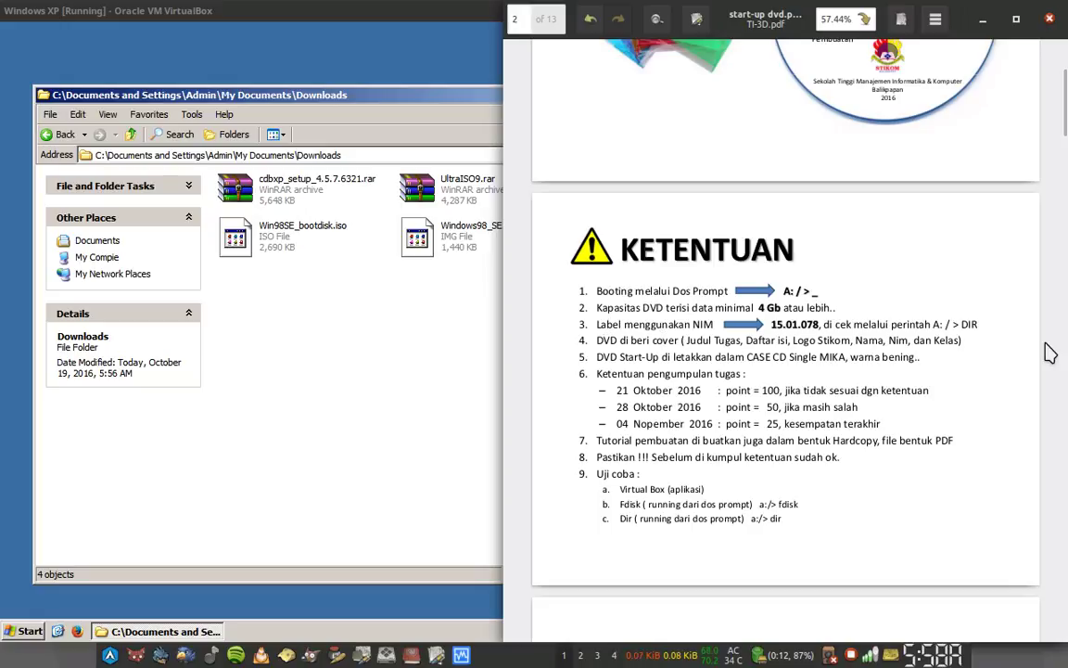
click(446, 363)
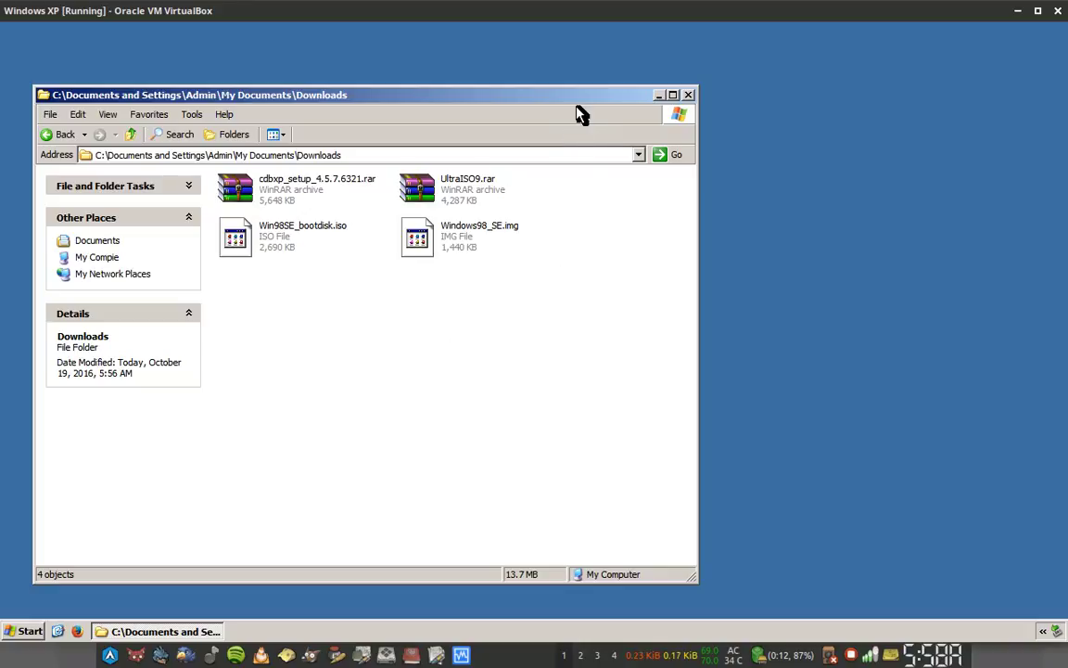
key(alt+Tab)
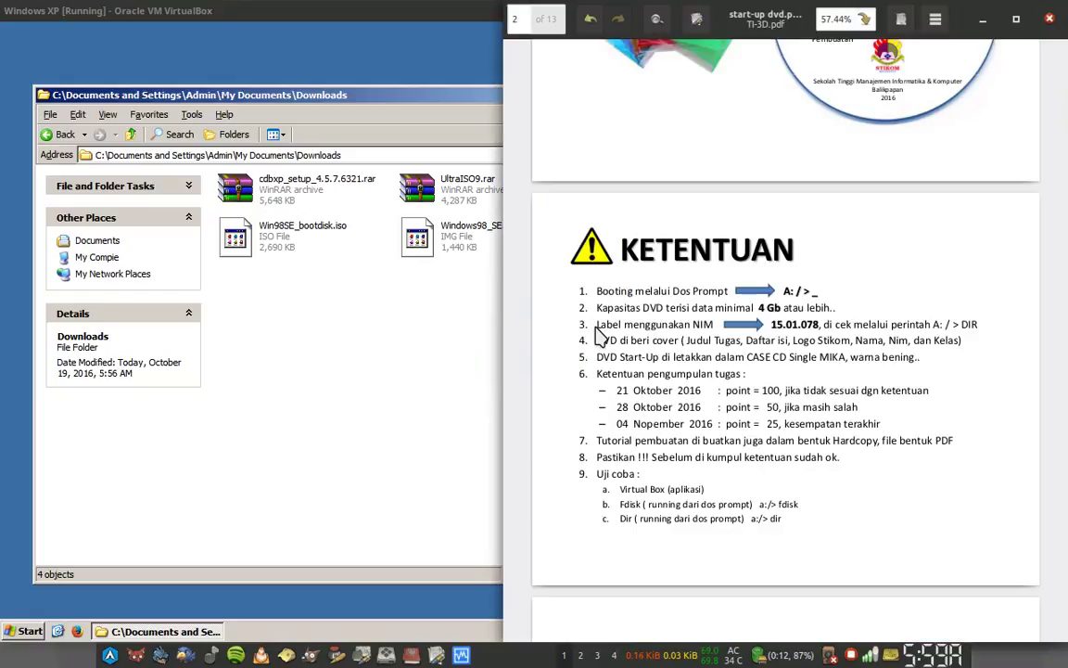
drag(597, 325, 963, 341)
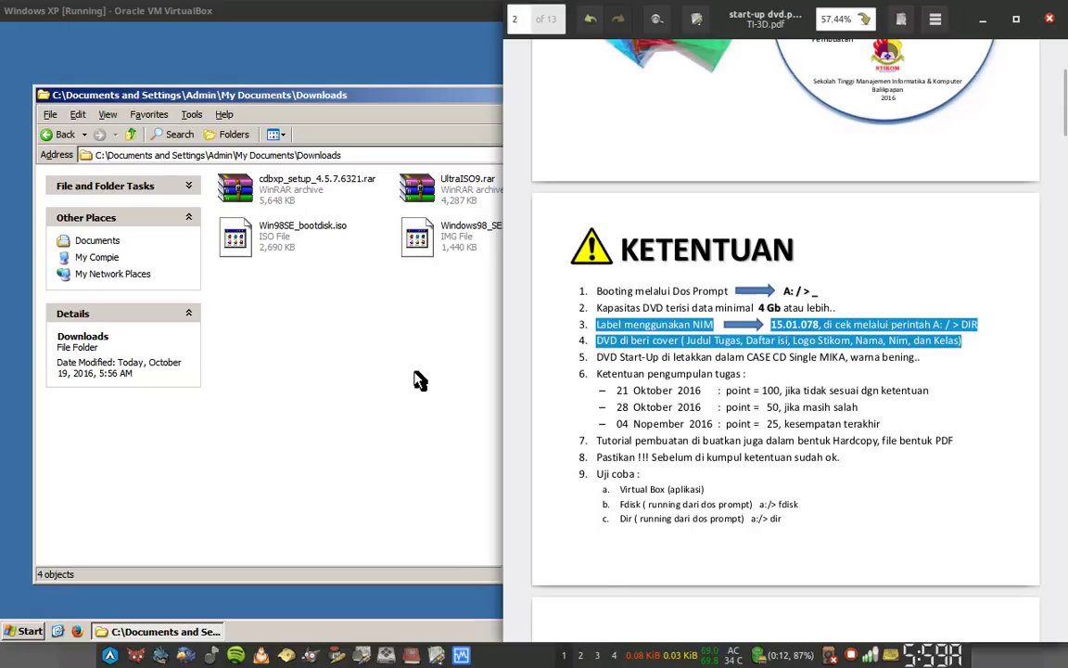
click(378, 341)
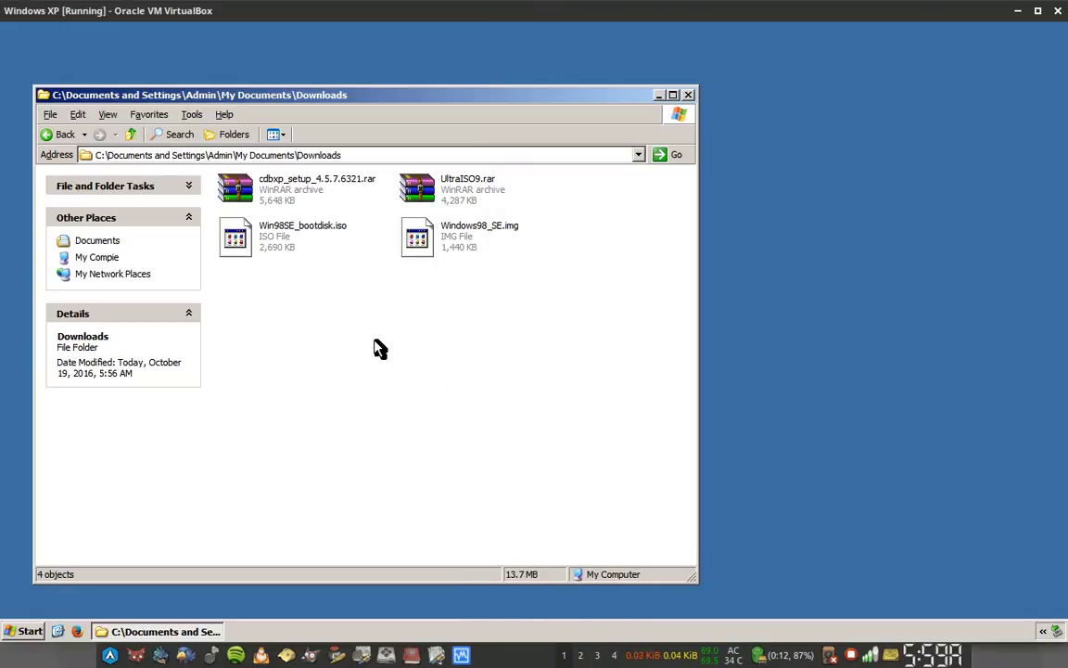
Select the CDBurnerXP archive, dismiss its menu and consult the start-up dvd.pdf guide.
click(323, 199)
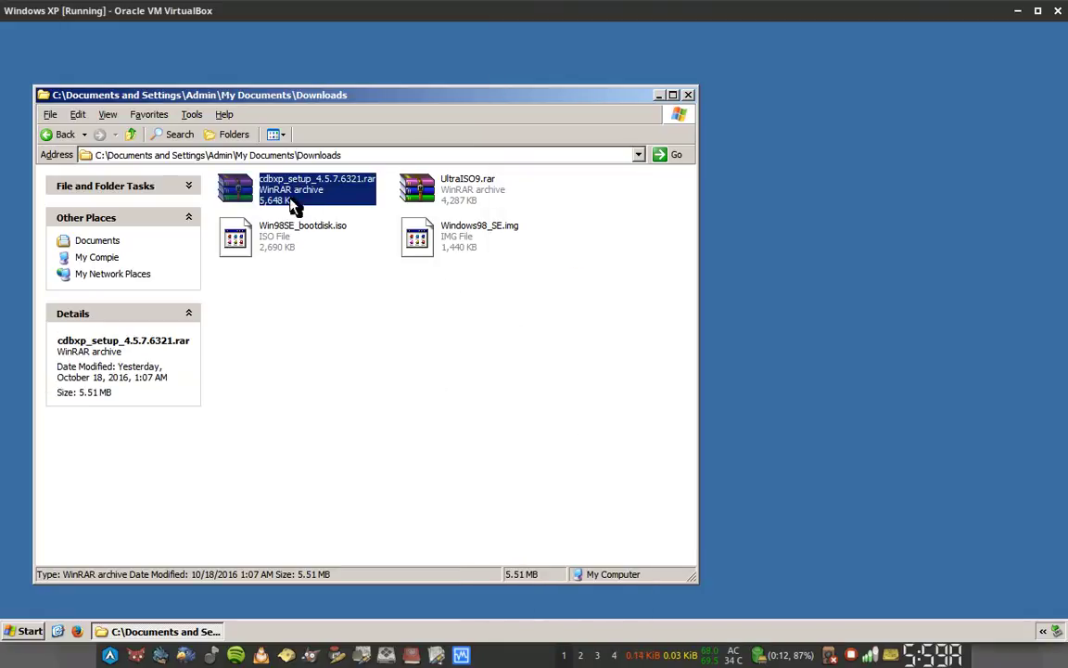
right_click(359, 185)
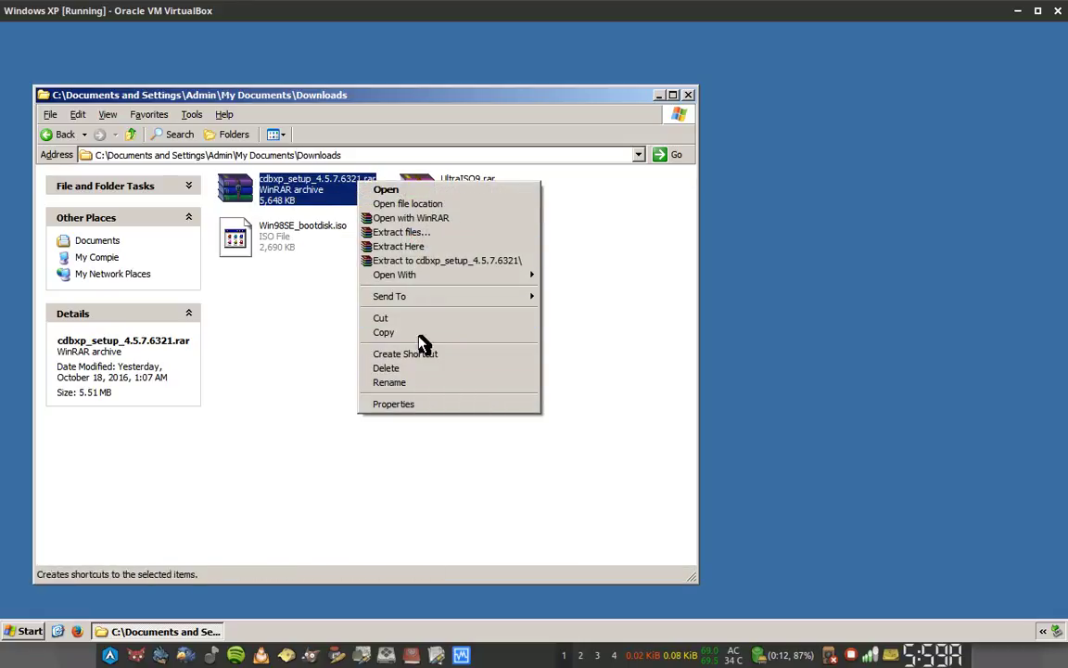
click(567, 537)
key(super)
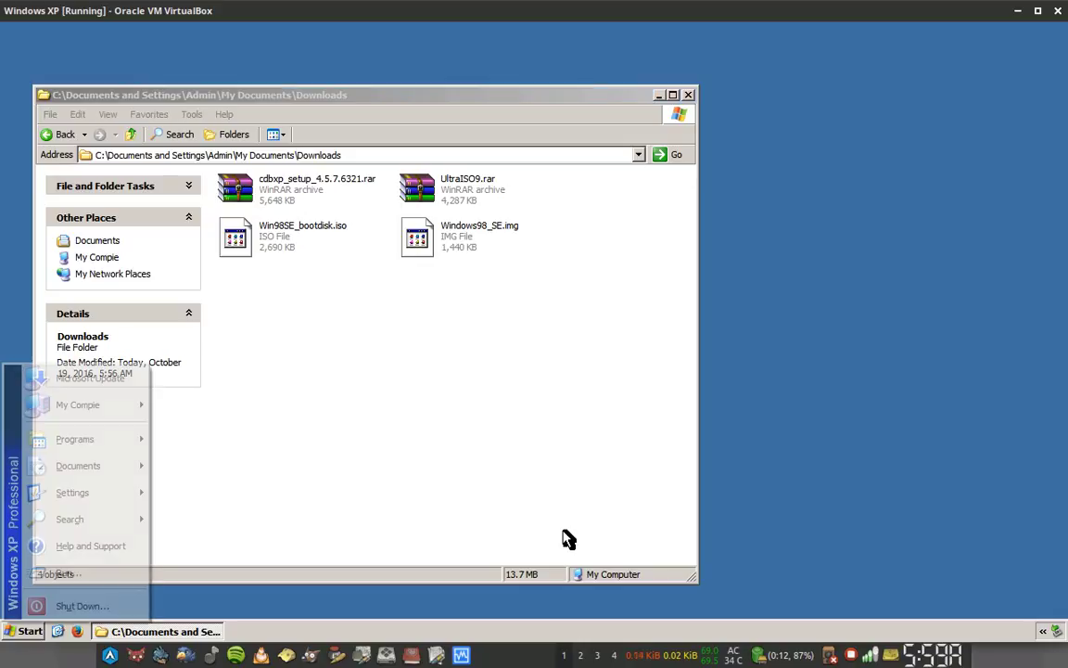
key(Escape)
key(alt+Tab)
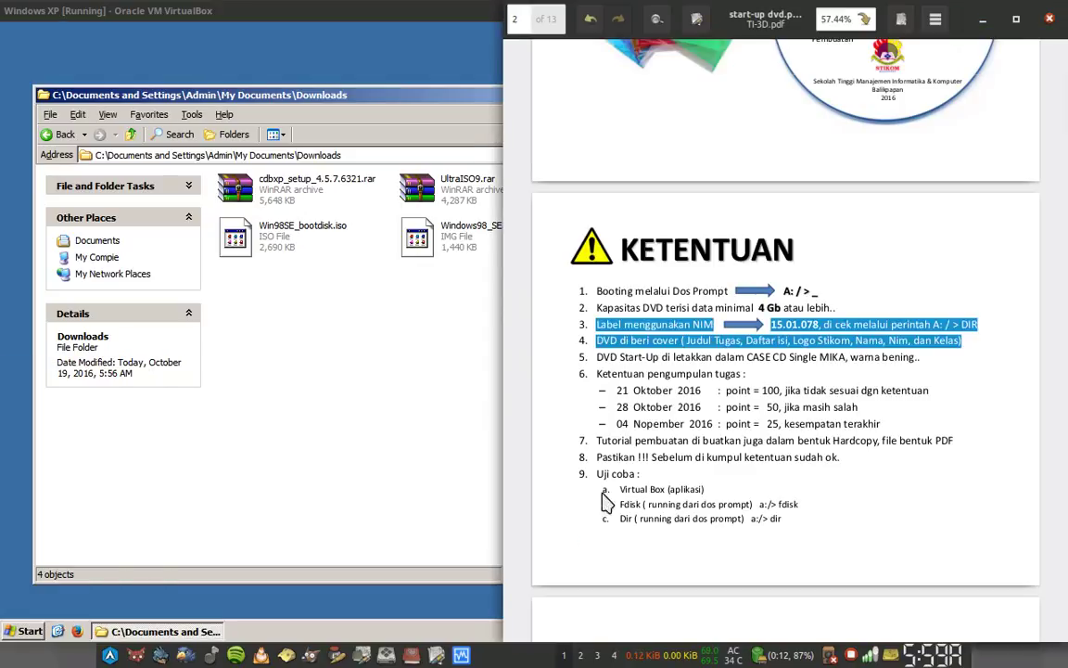
drag(662, 457, 669, 457)
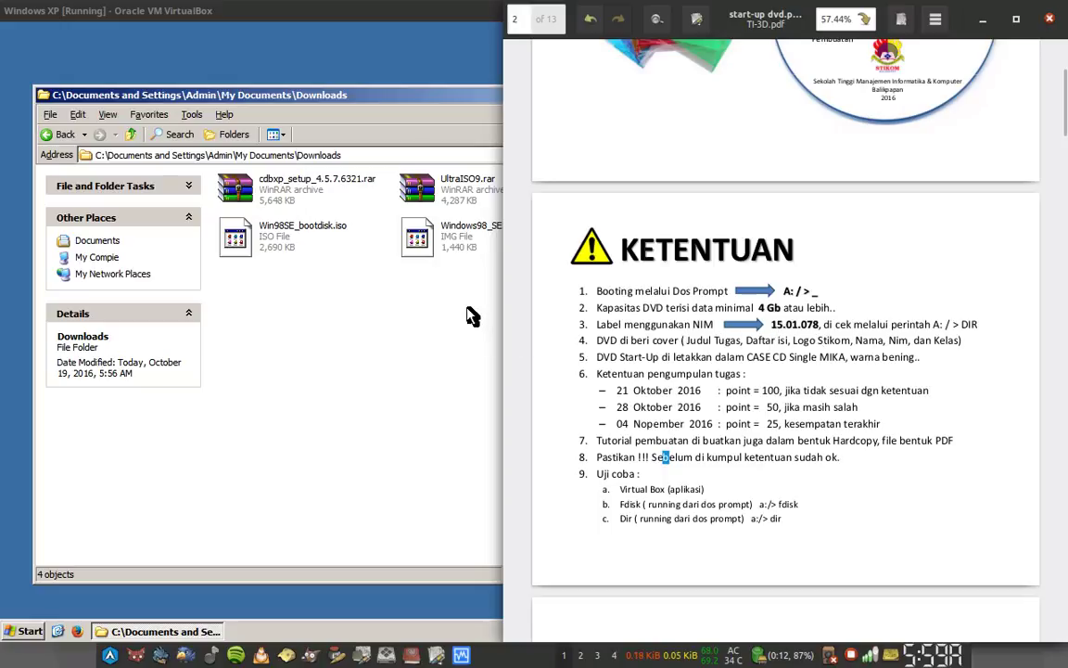
Check the UltraISO9.rar and CDBurnerXP archives against the PDF guide and reposition Explorer.
click(469, 199)
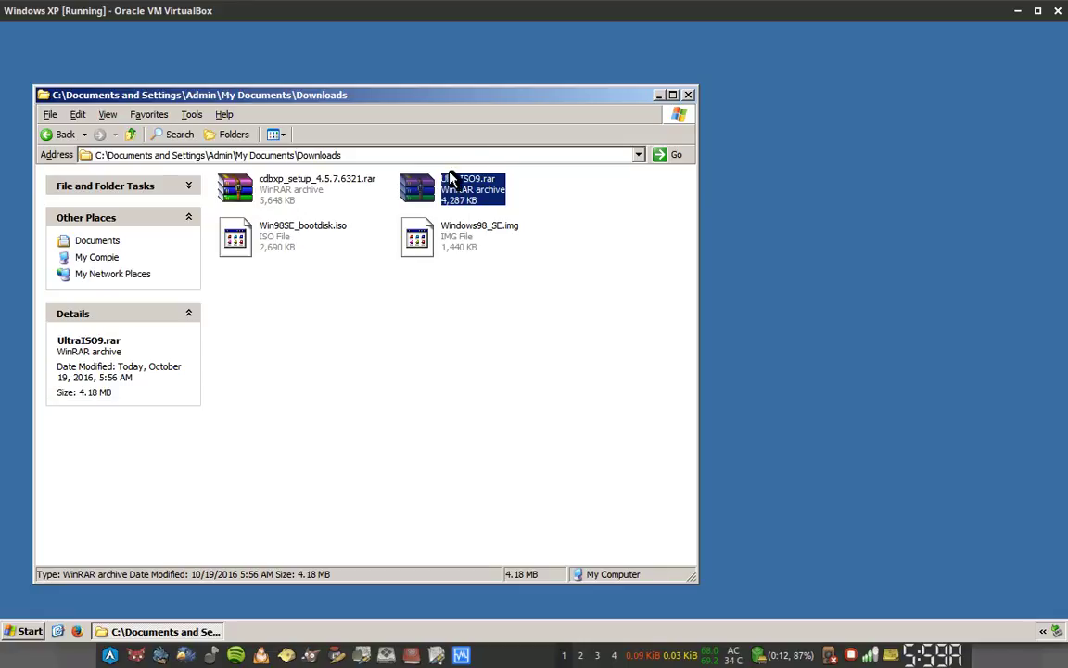
click(475, 407)
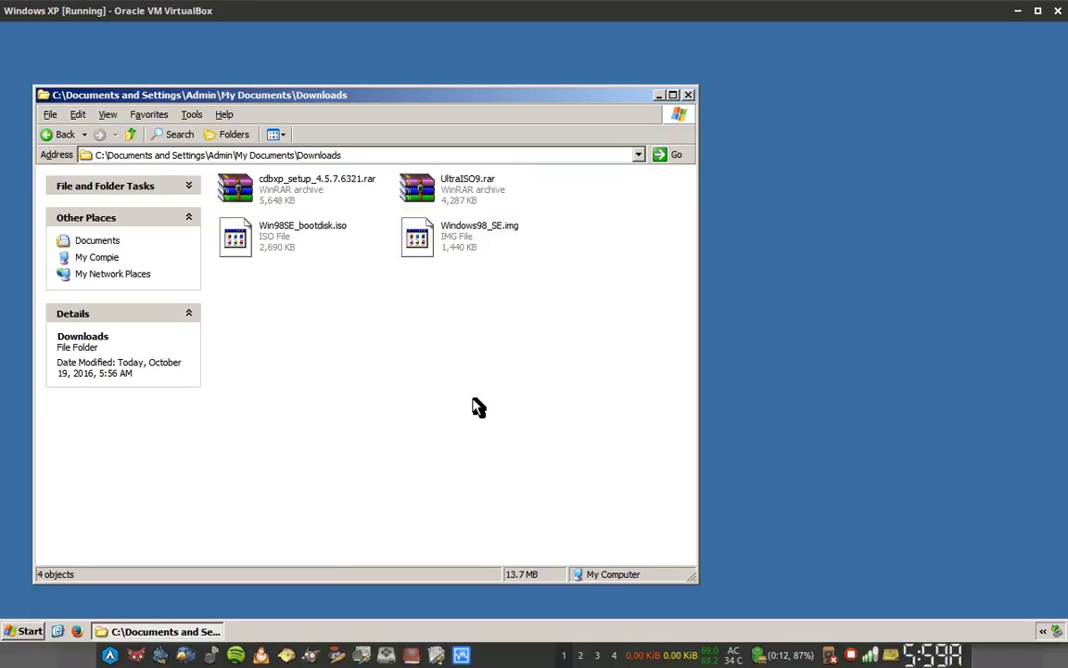
click(262, 178)
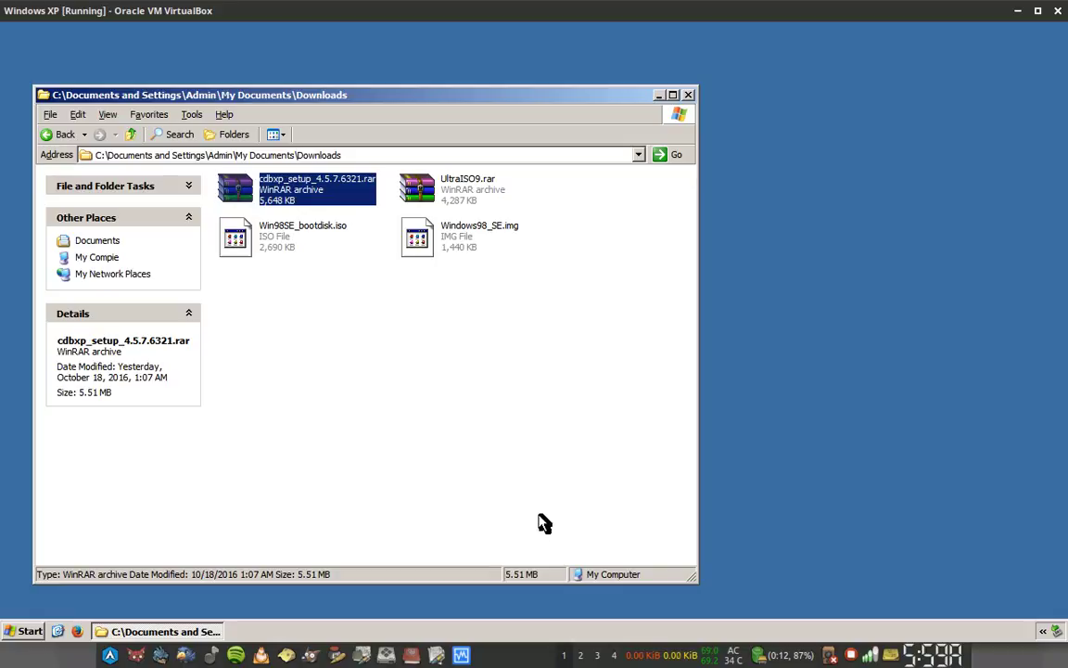
key(alt+Tab)
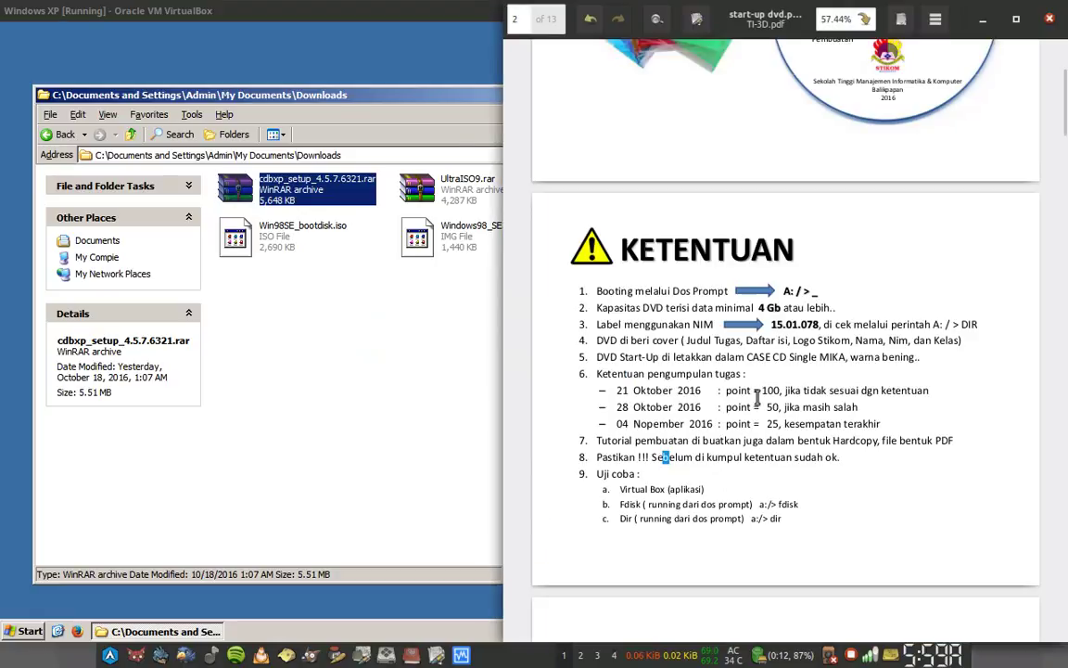
scroll(761, 404, down, 15)
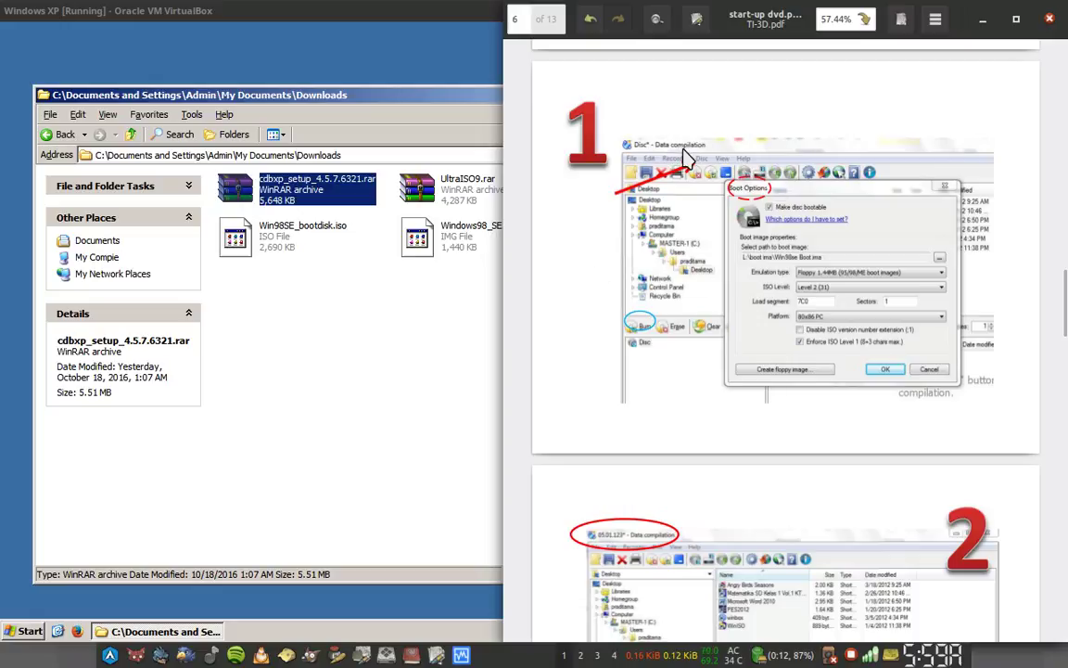
click(393, 358)
click(289, 190)
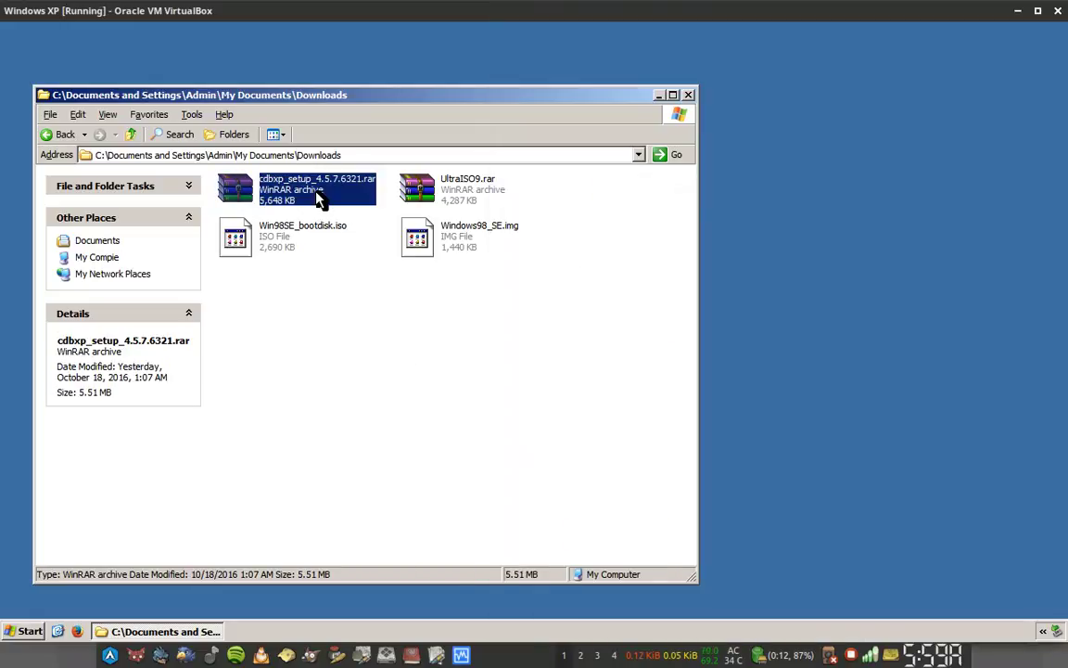
drag(418, 102, 454, 92)
click(382, 327)
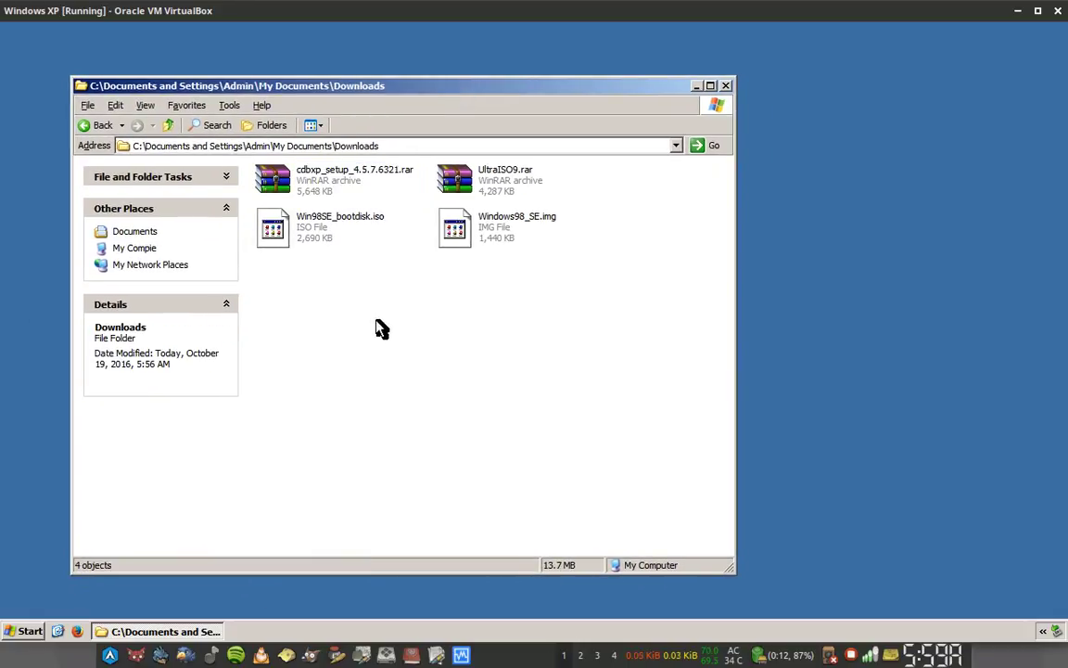
key(alt+Tab)
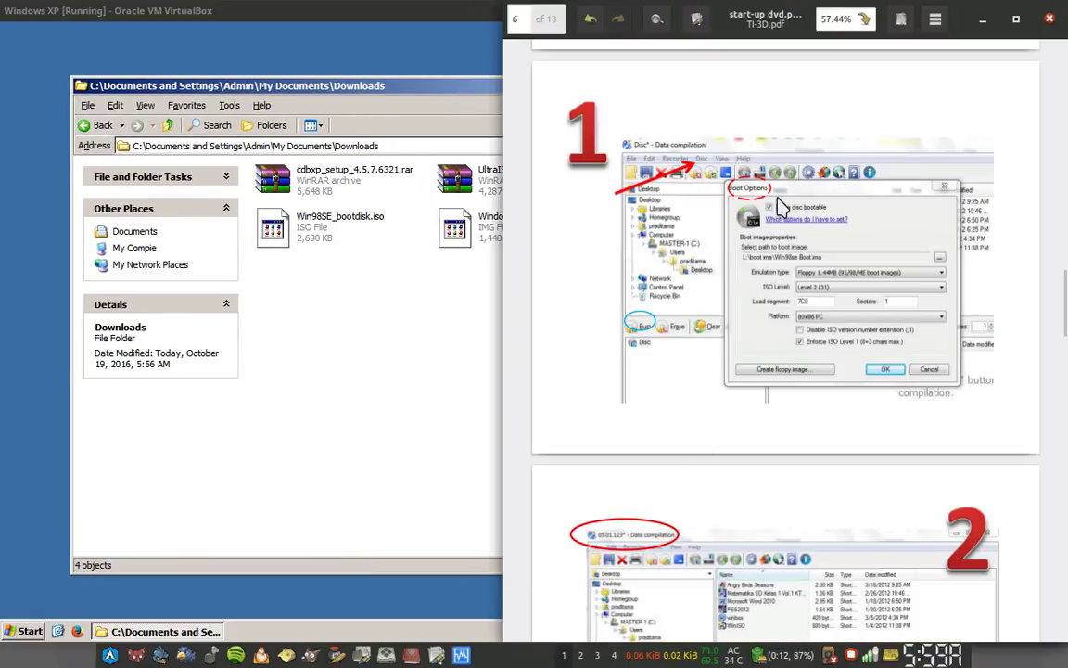
click(480, 399)
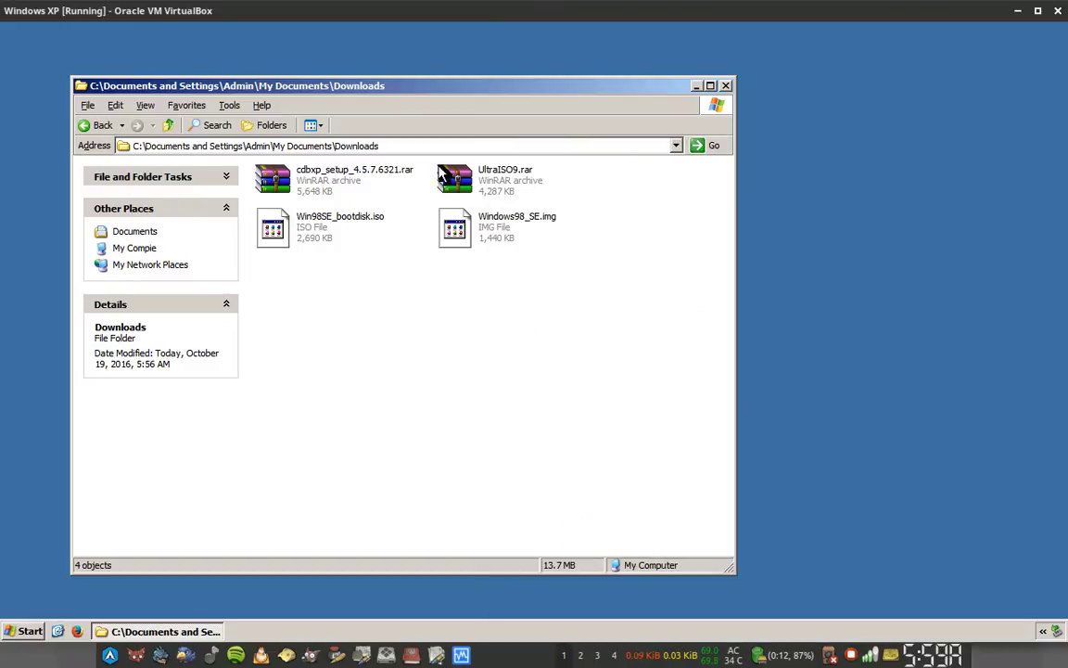
drag(437, 84, 422, 88)
Extract cdbxp_setup_4.5.7.6321.rar here, replacing existing files, and select the extracted .exe.
click(330, 186)
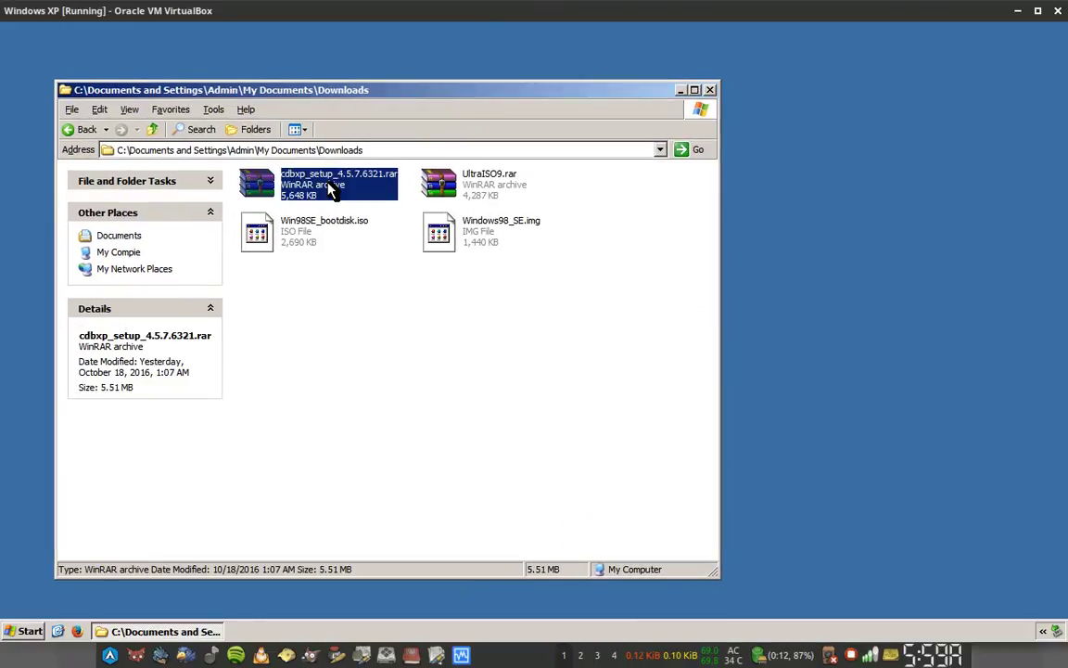
right_click(330, 185)
click(373, 248)
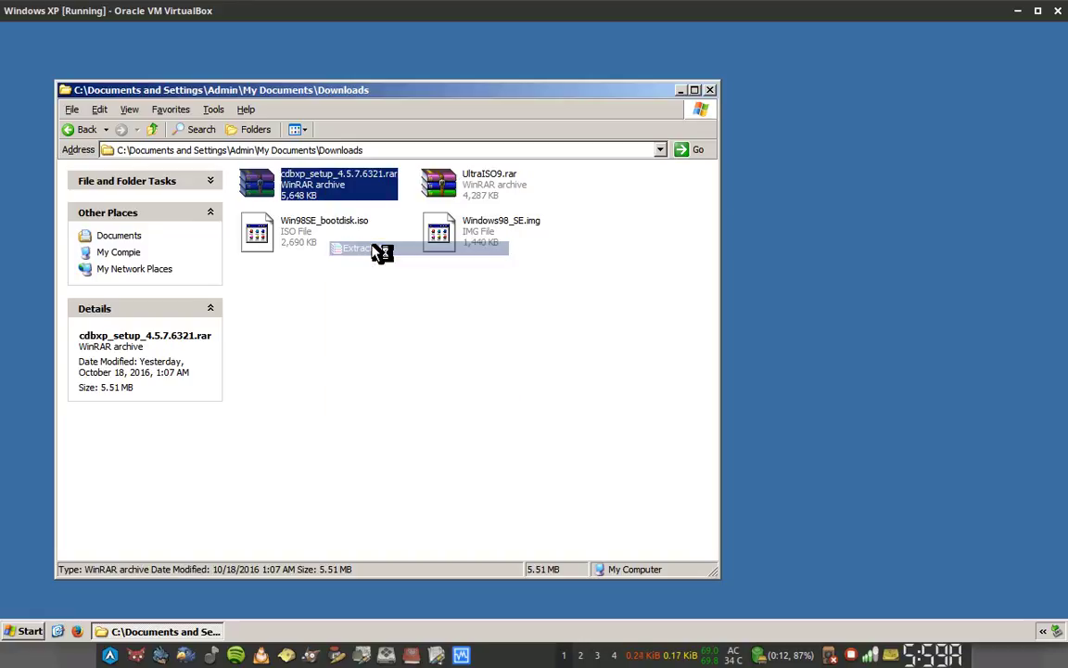
click(519, 411)
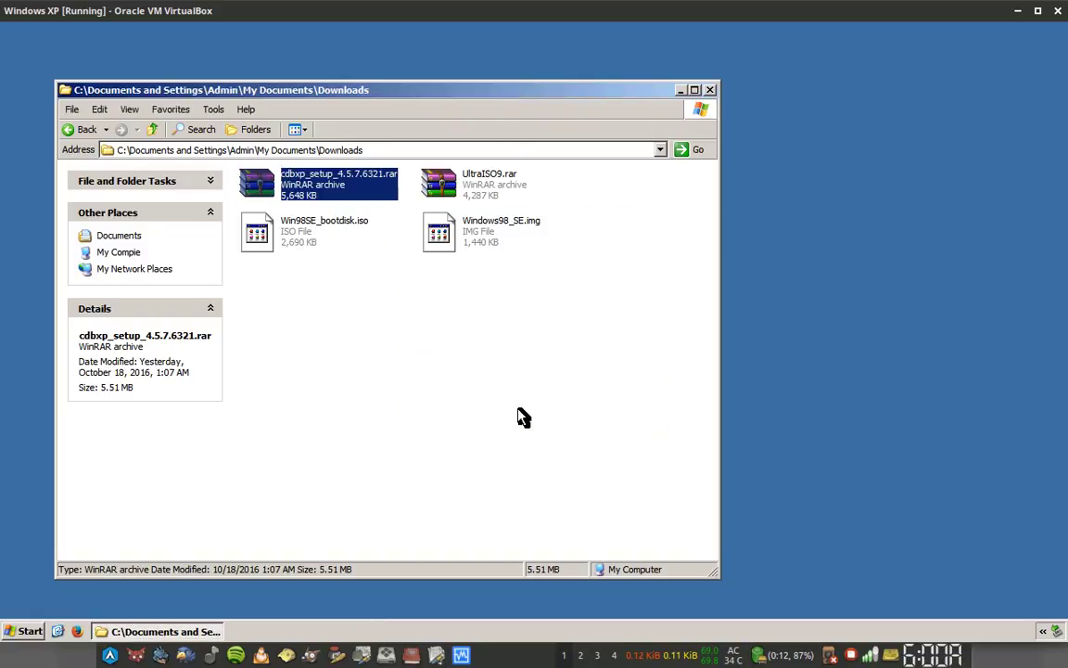
click(320, 292)
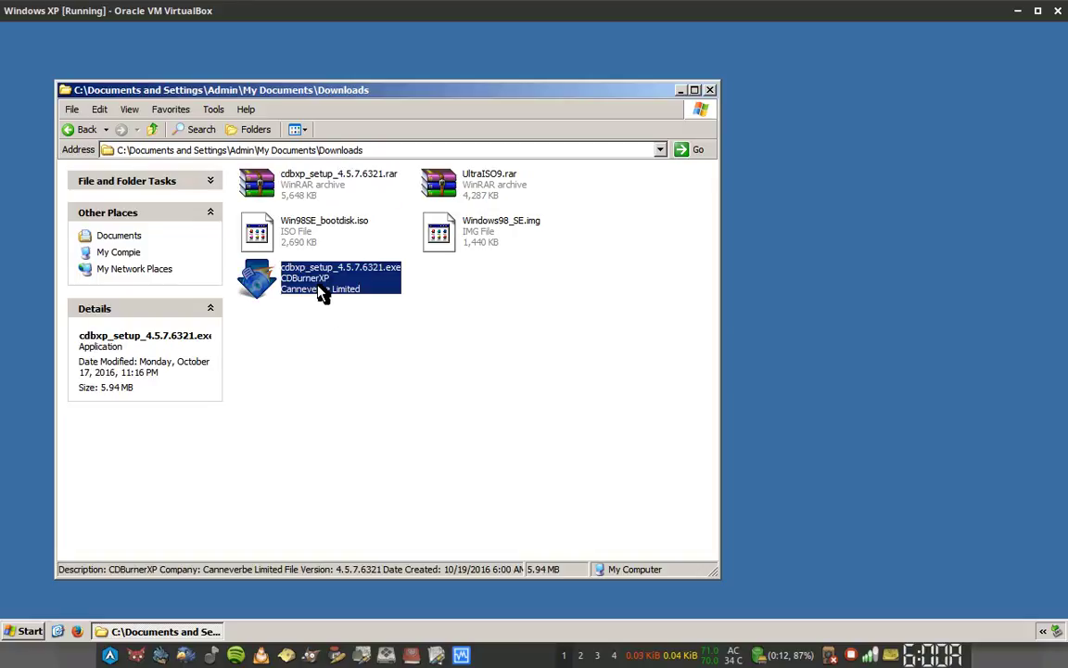
Search Google for 'cd burner xp' and open the official cdburnerxp.se site.
double_click(321, 292)
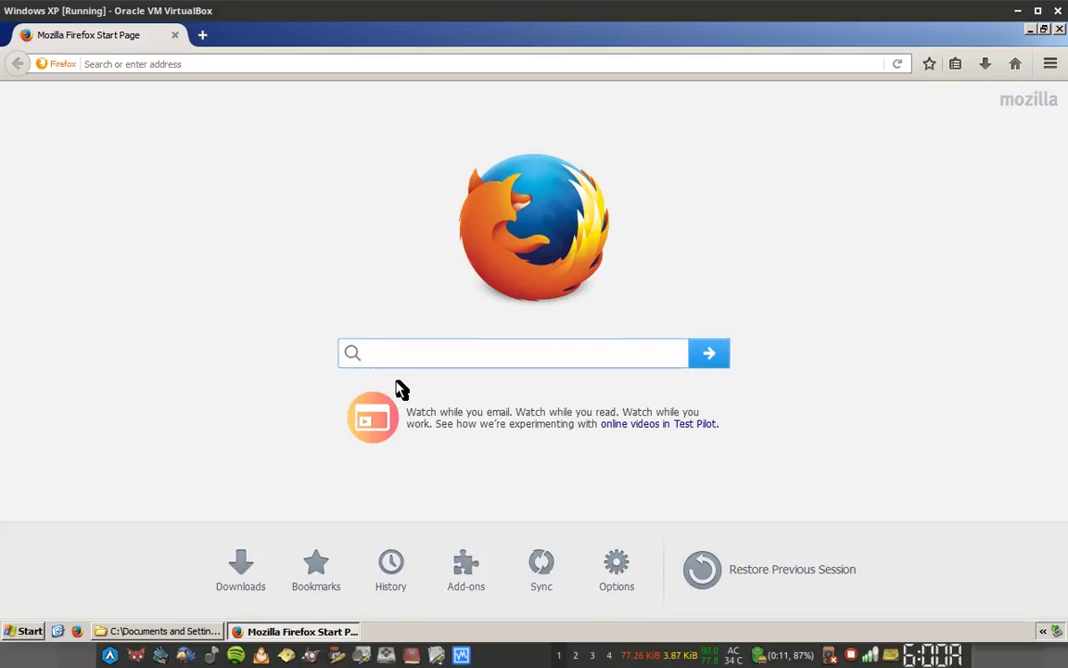
text(burner xp)
key(Return)
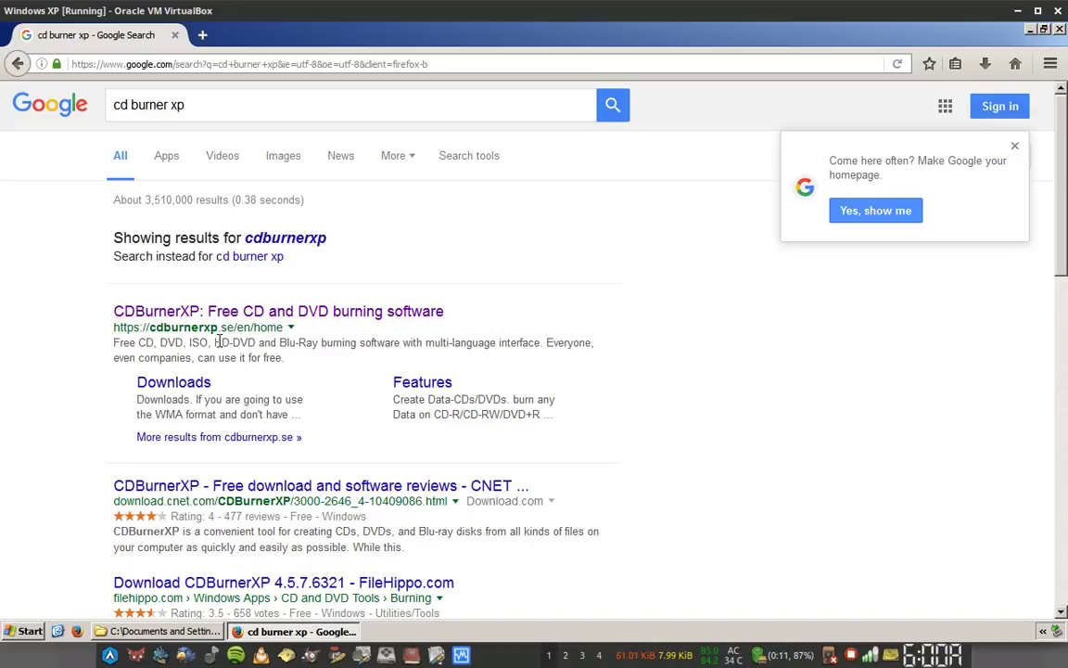
click(283, 315)
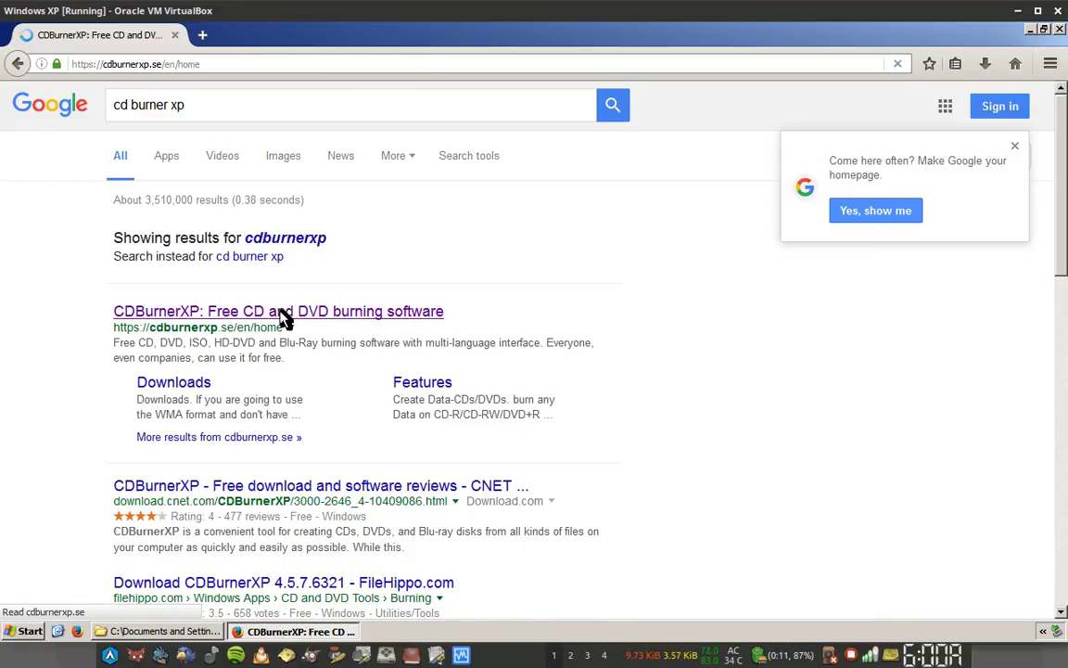
Start the free download, cancel saving the installer, and minimise Firefox to show Downloads.
scroll(505, 379, down, 4)
scroll(556, 334, up, 4)
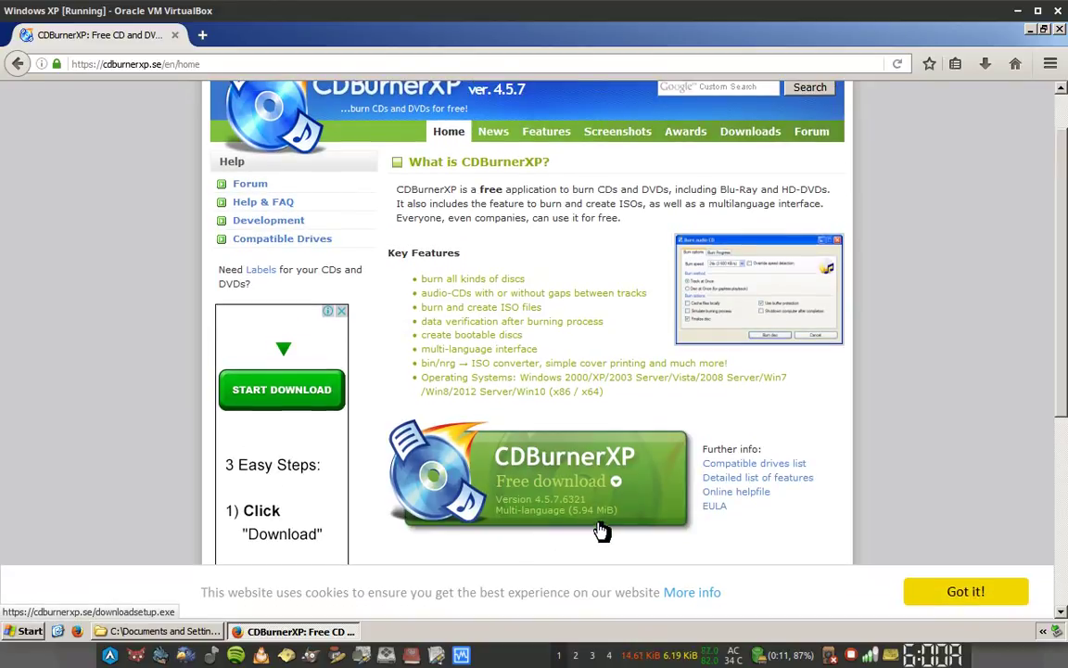
click(543, 509)
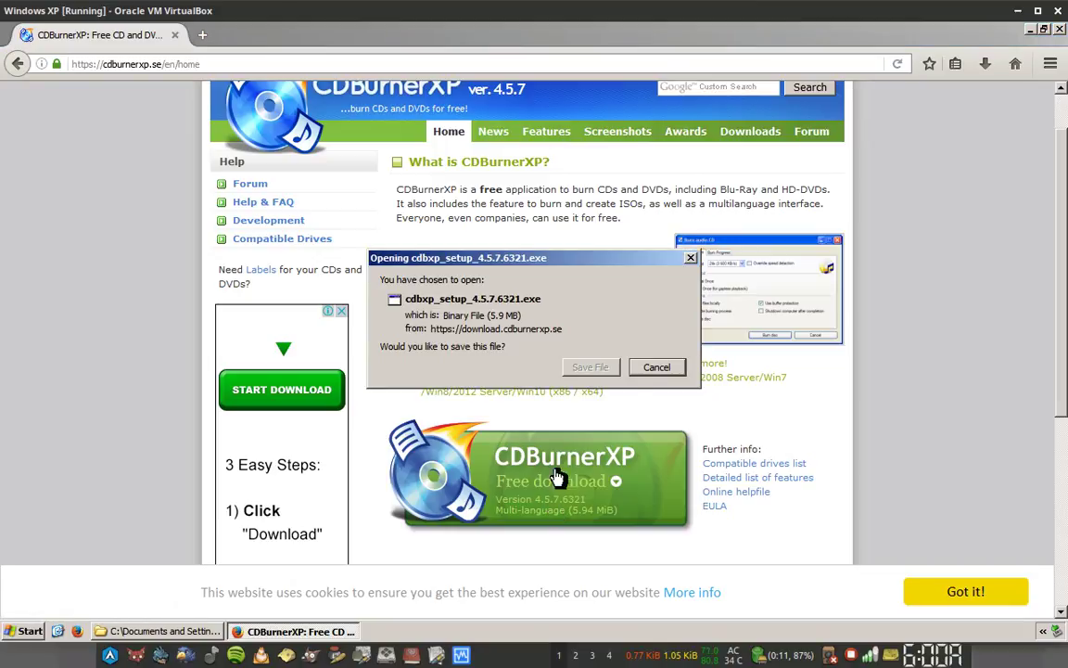
click(607, 370)
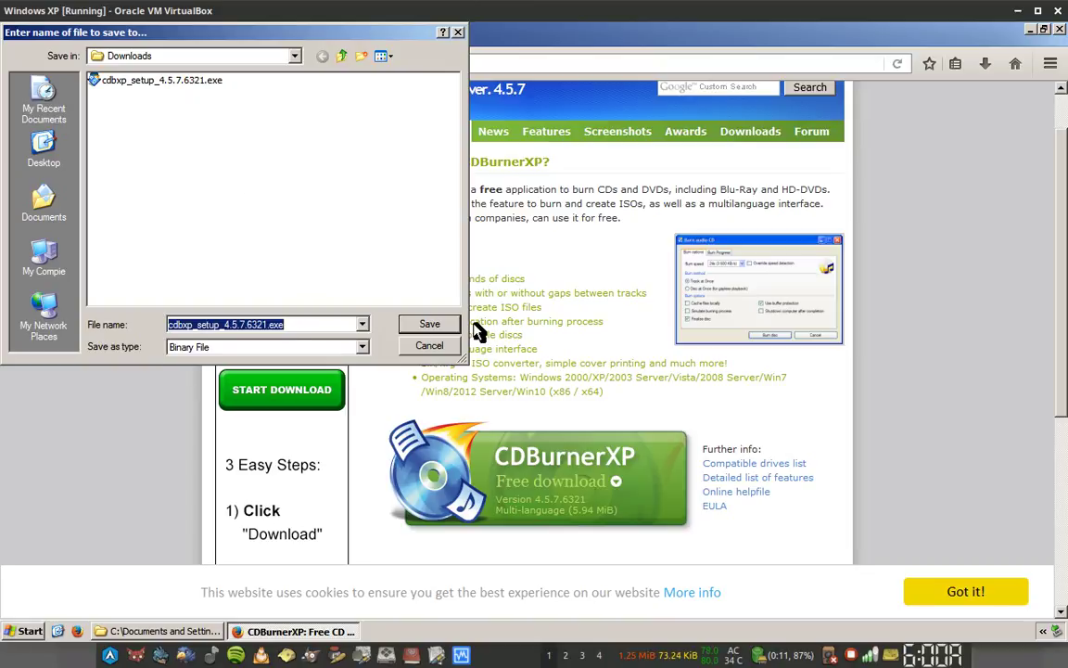
click(449, 345)
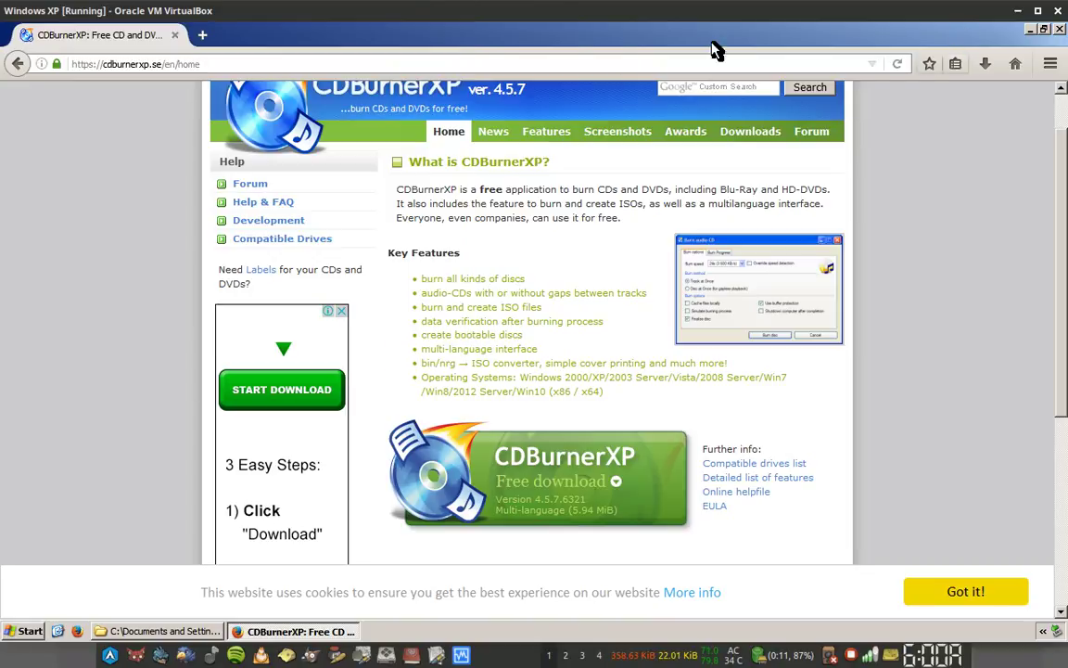
click(1027, 31)
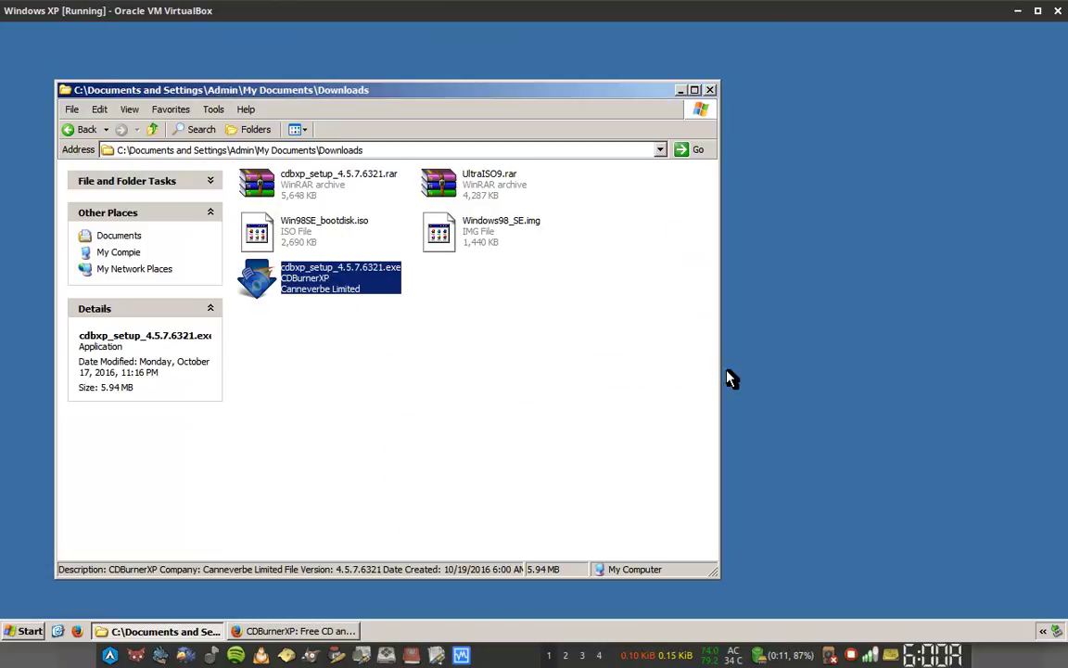
Run cdbxp_setup_4.5.7.6321.exe, accept the license, keep the default location, skip the AION offer.
double_click(322, 284)
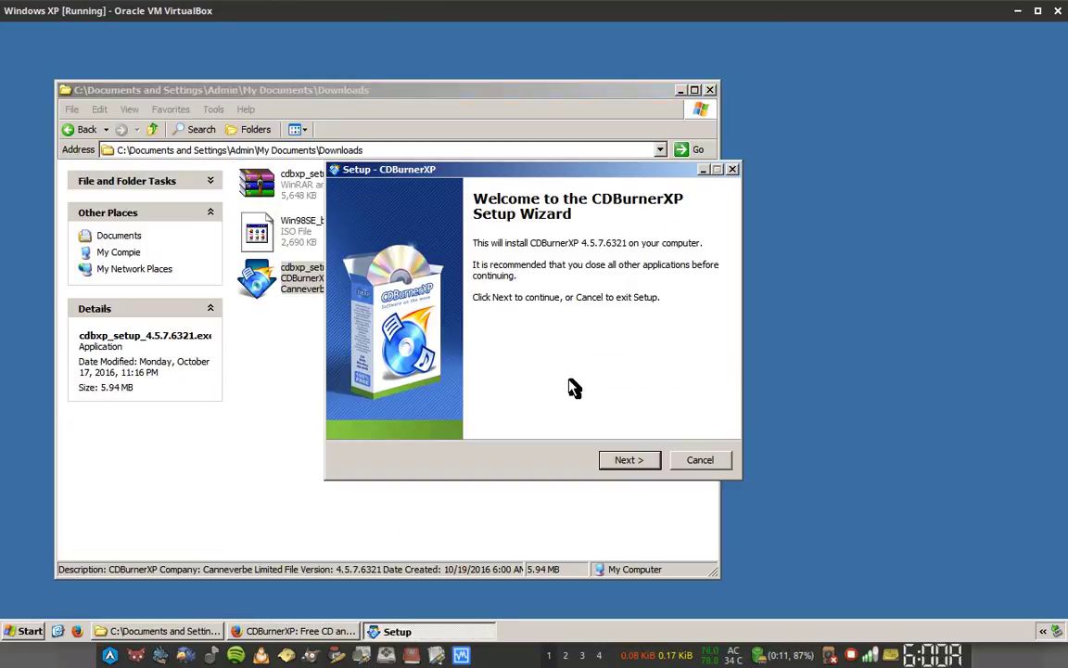
click(629, 461)
click(419, 408)
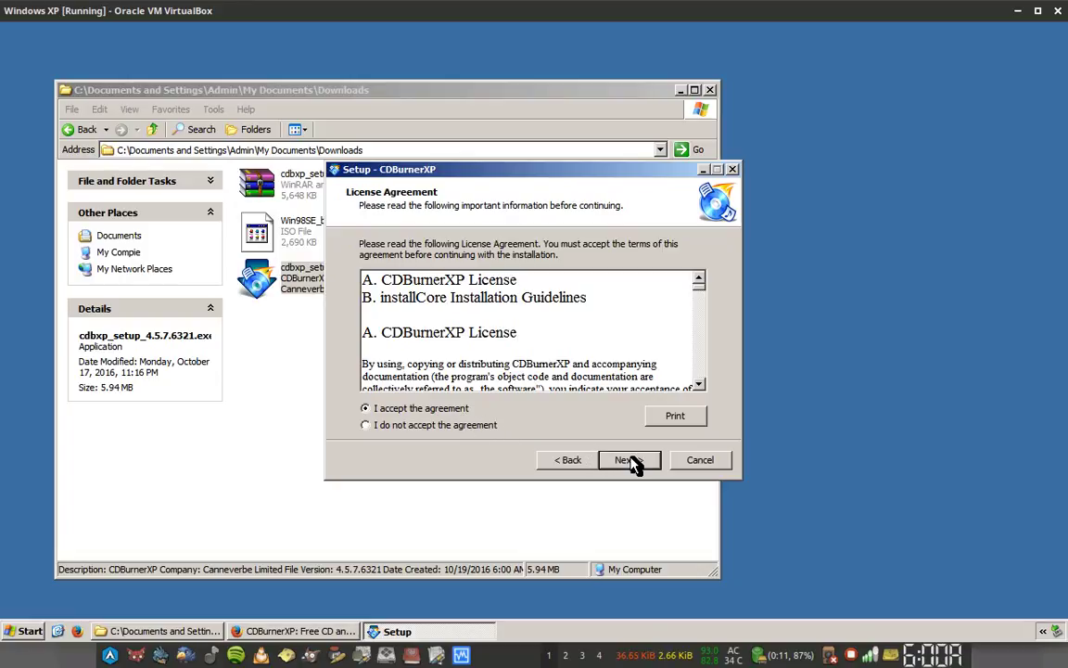
click(631, 460)
click(632, 460)
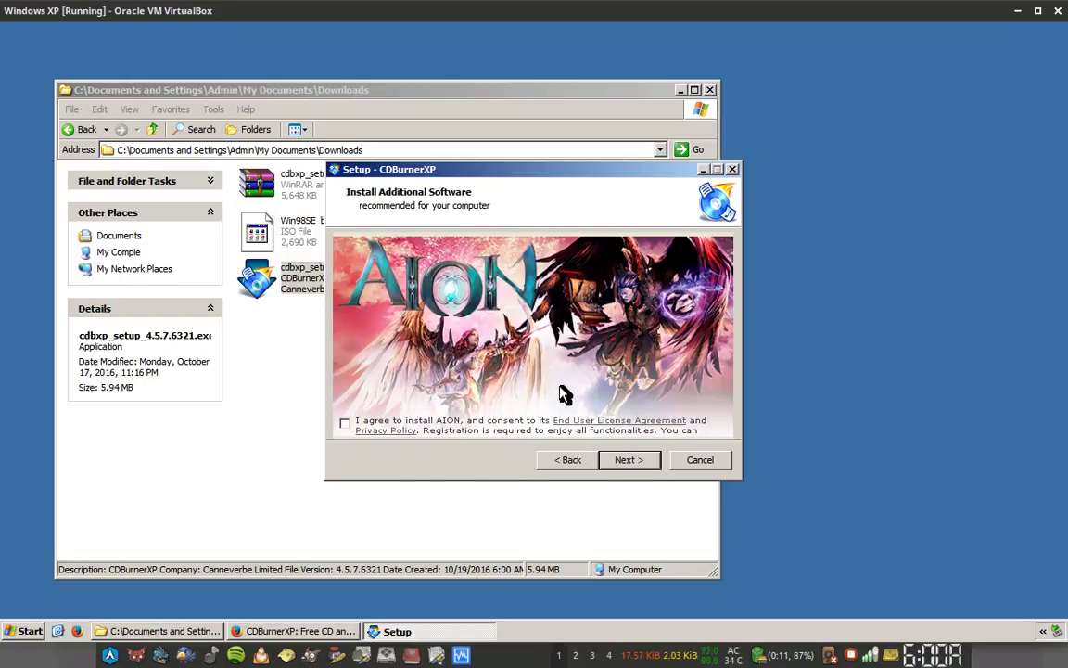
click(633, 463)
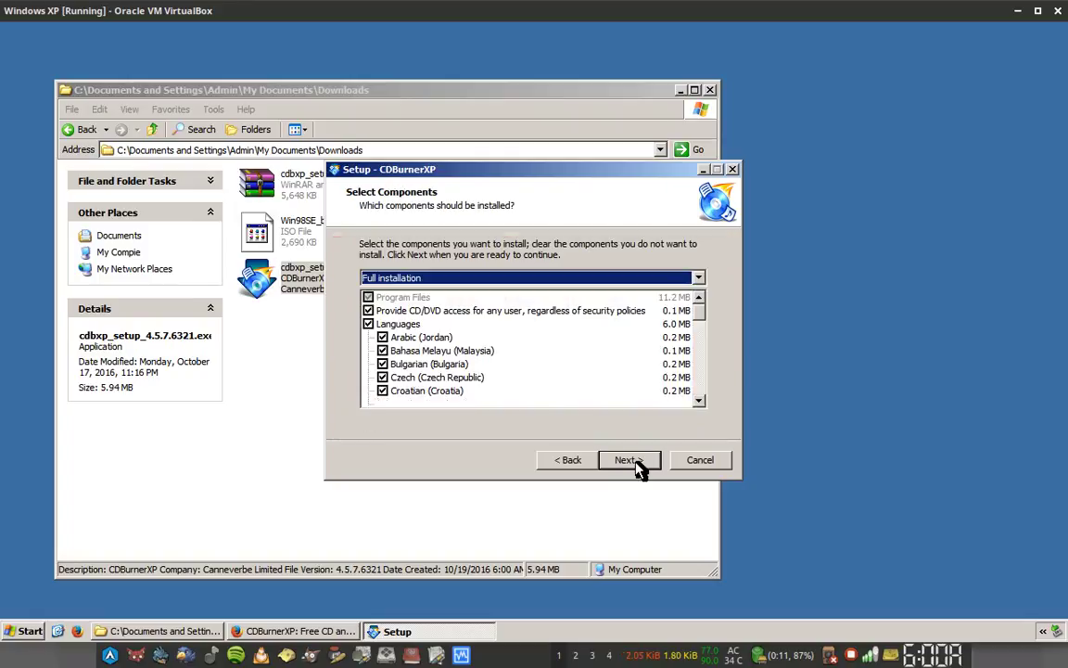
Install with only the Bahasa Melayu language, then close the download thank-you page.
click(368, 323)
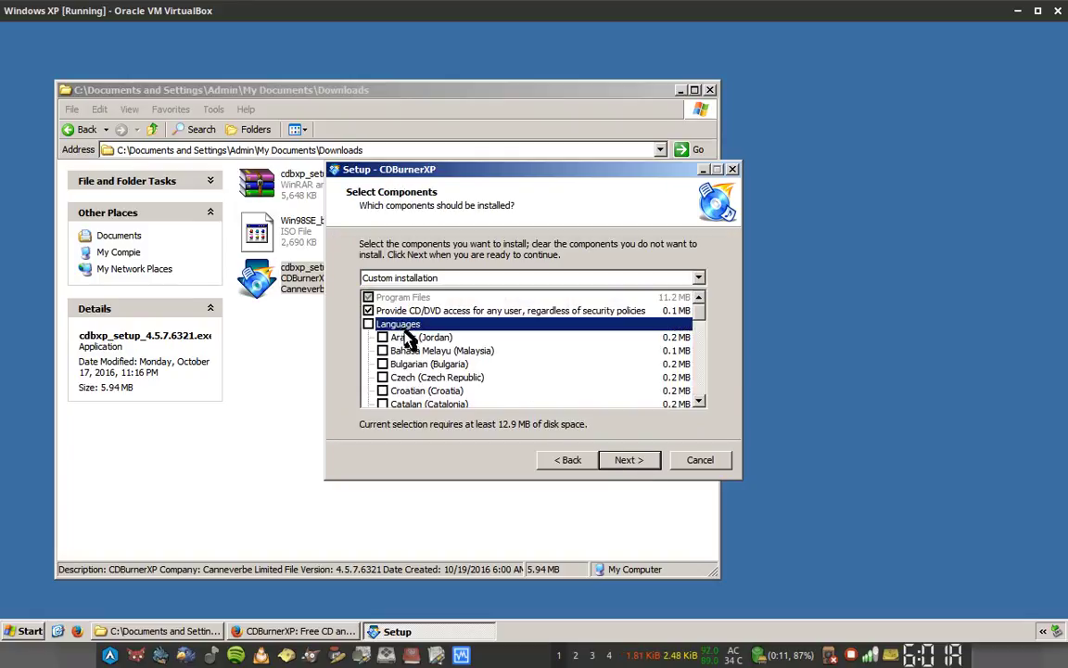
click(406, 352)
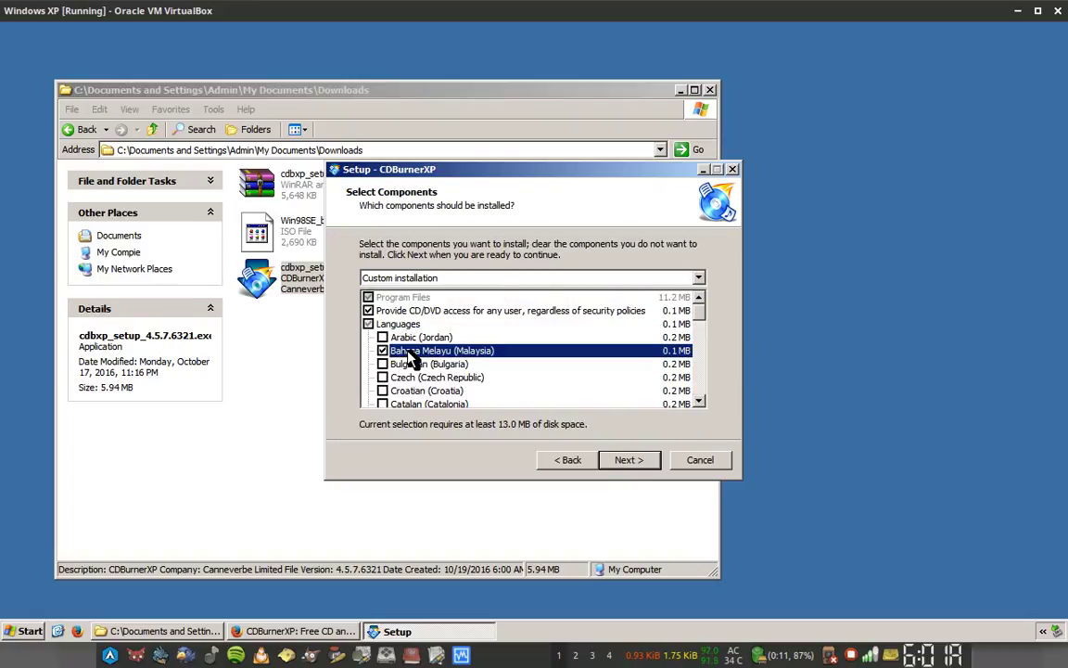
click(631, 461)
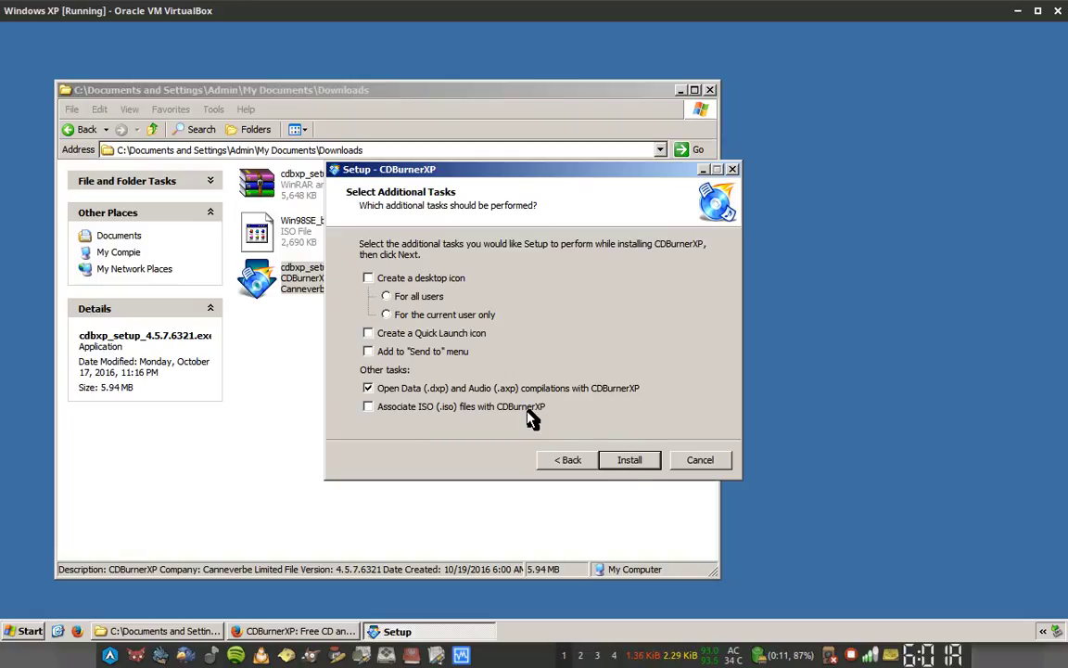
click(631, 466)
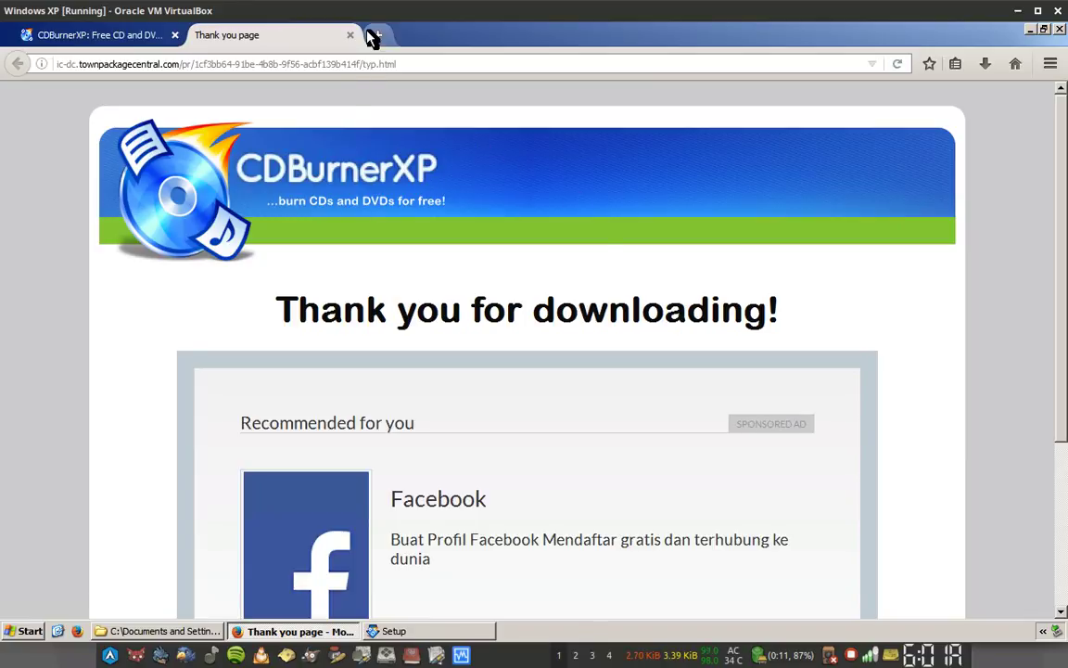
click(351, 34)
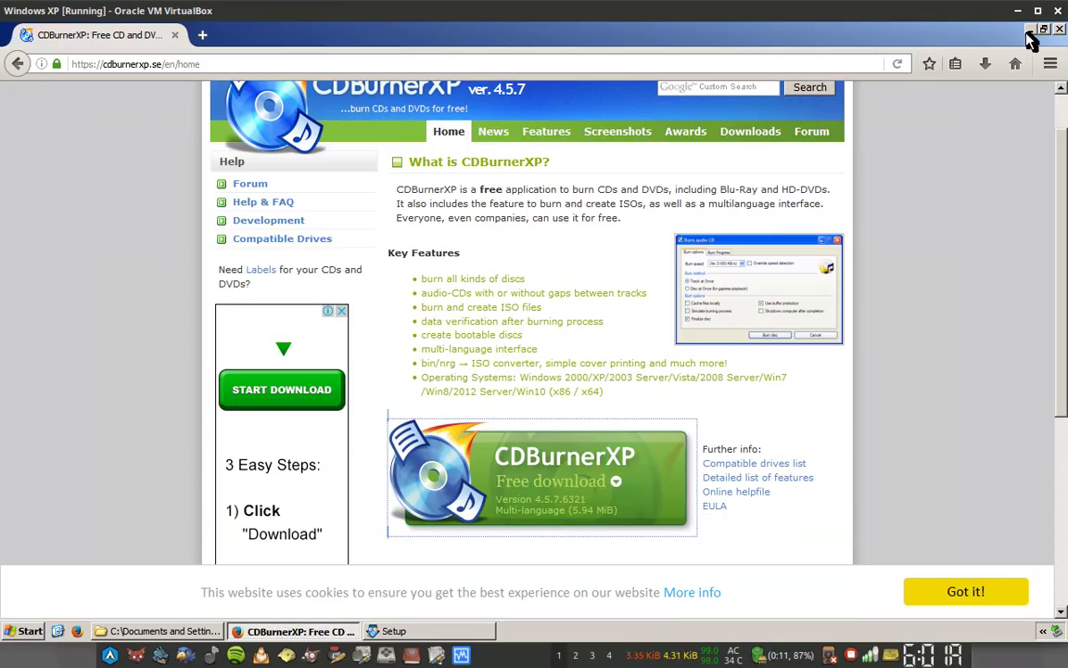
Minimise Firefox and move the setup wizard and Downloads windows aside.
click(1029, 30)
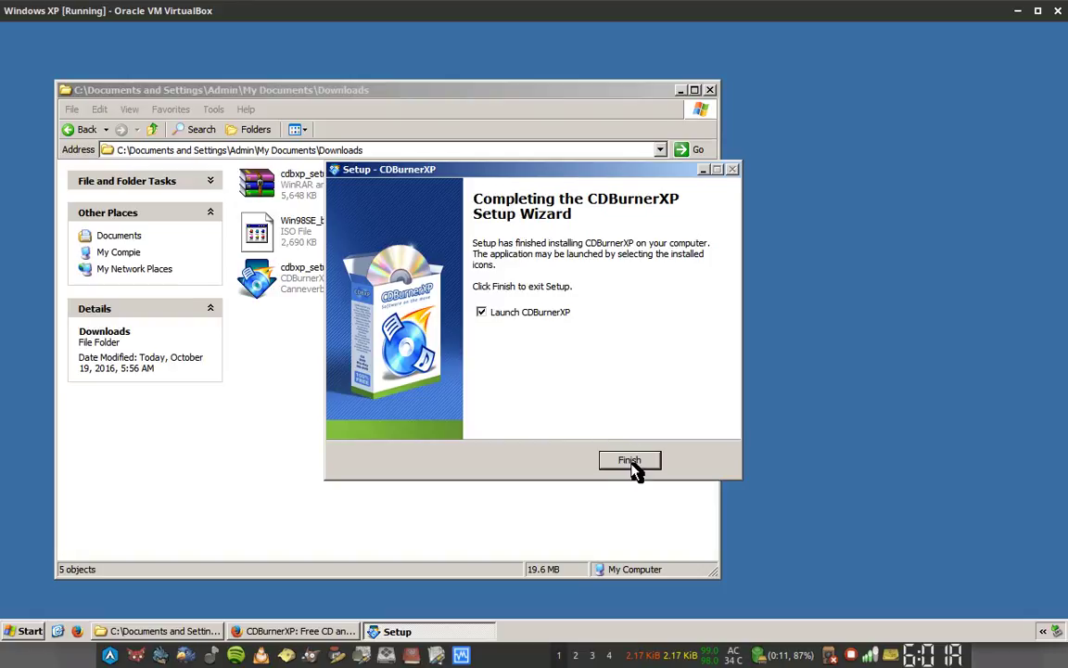
drag(647, 172, 620, 227)
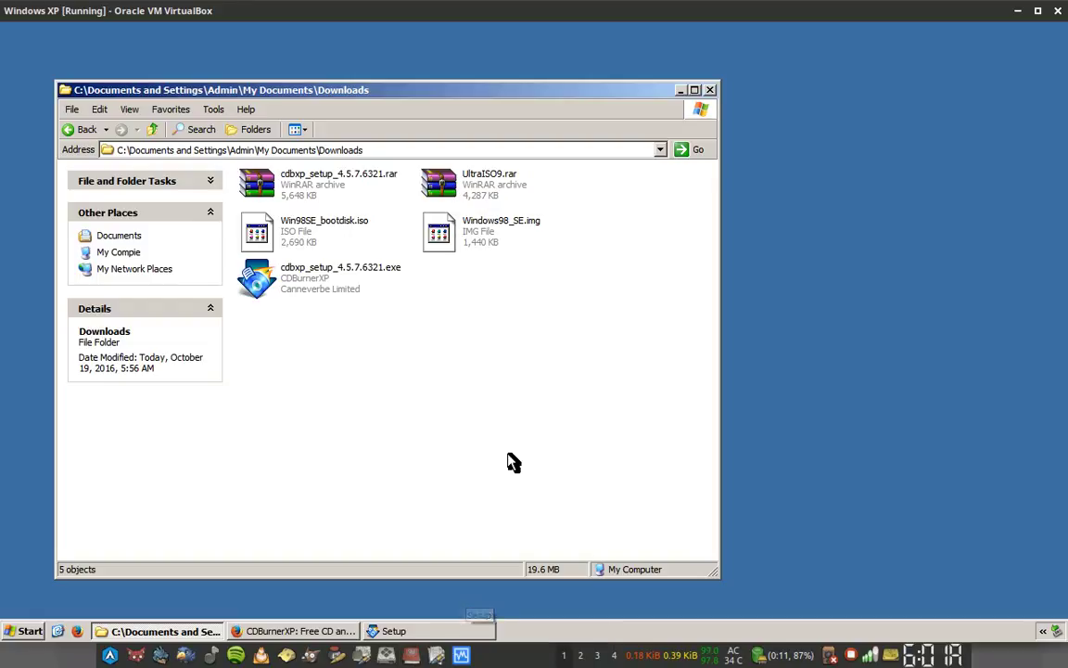
drag(572, 92, 567, 253)
drag(508, 392, 366, 110)
Check the PDF guide, then finish setup with Launch CDBurnerXP ticked.
key(alt+Tab)
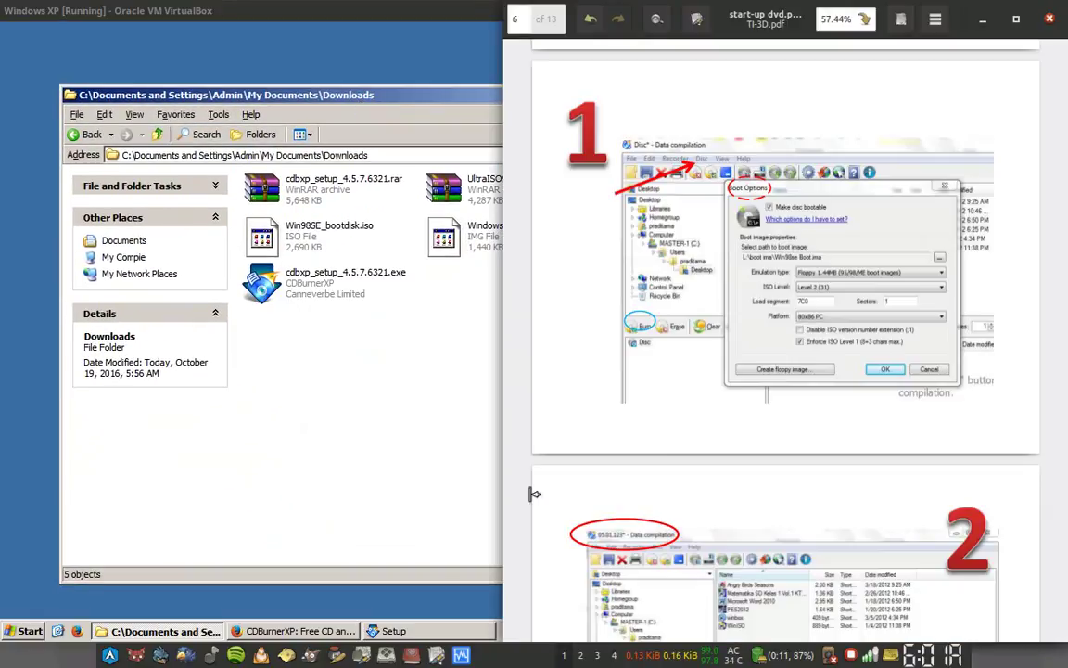
key(alt+Tab)
click(794, 346)
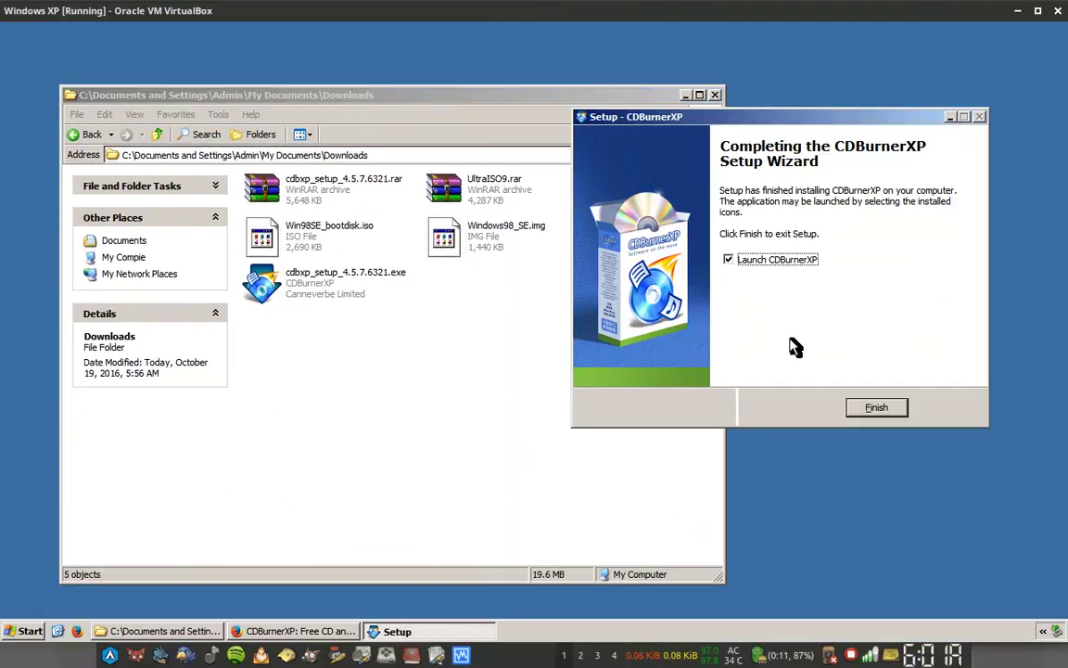
click(895, 414)
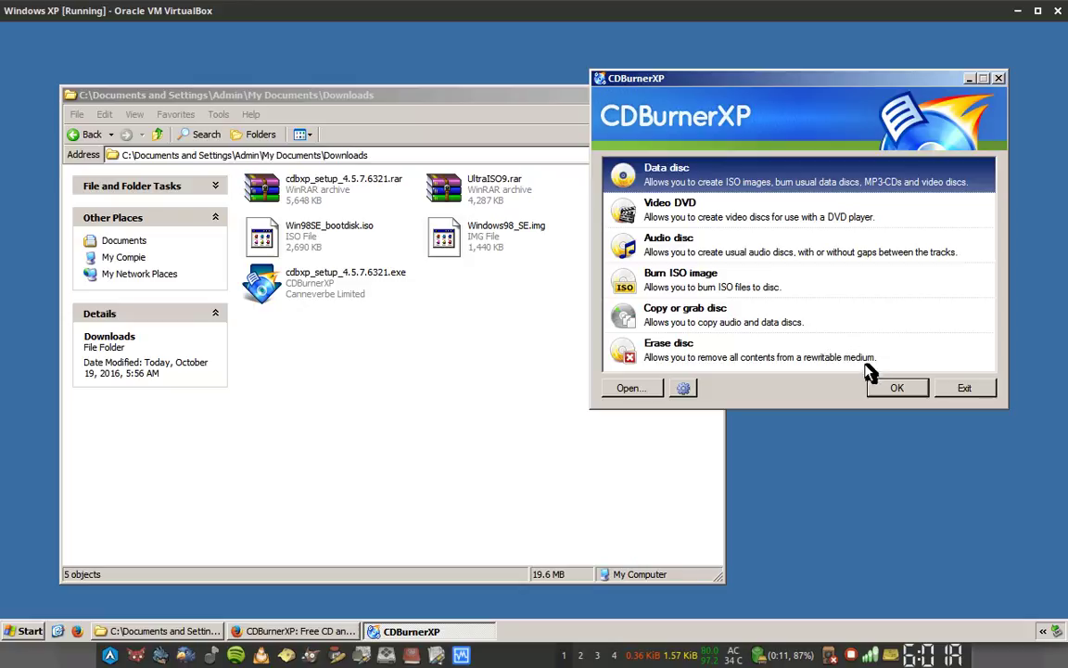
Start a new Data disc project and view the drives in My Compie before closing it.
click(895, 389)
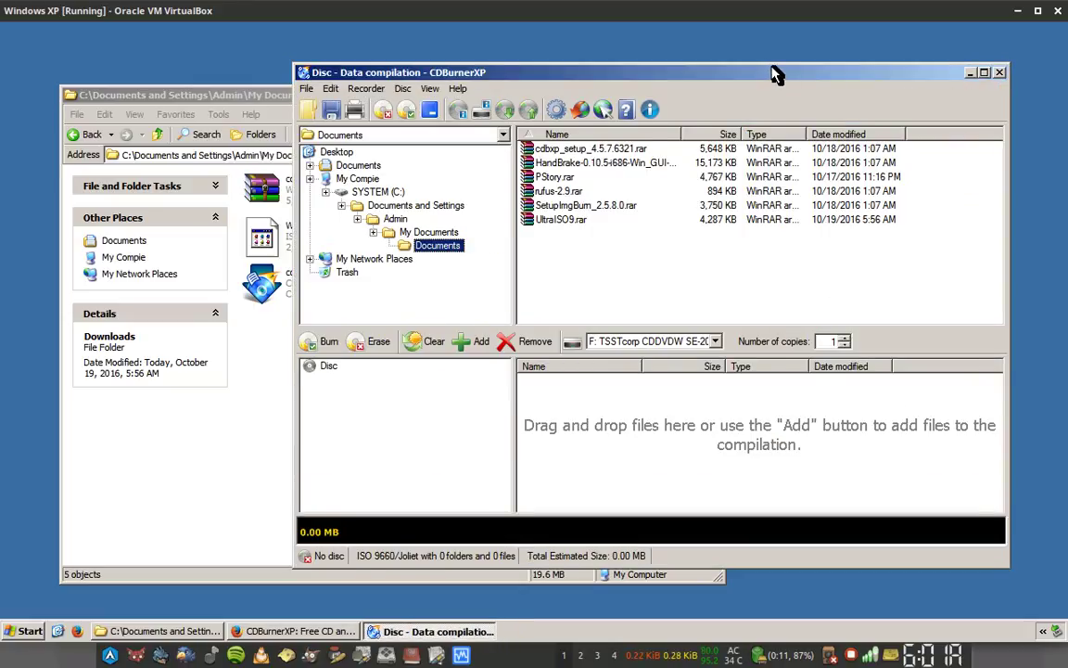
drag(772, 69, 746, 56)
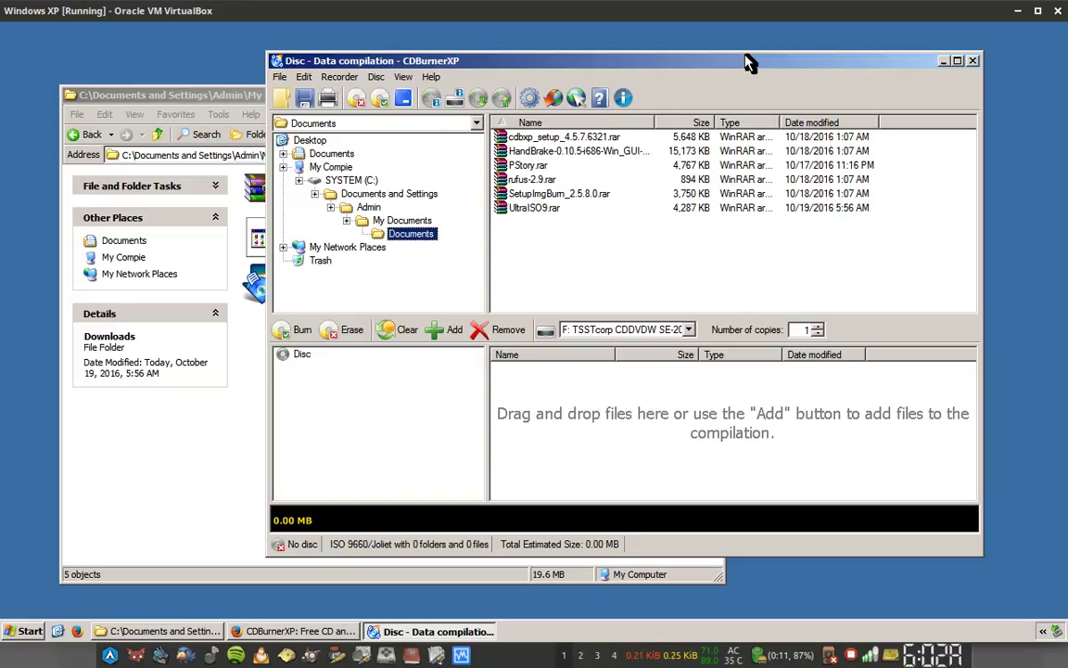
click(45, 628)
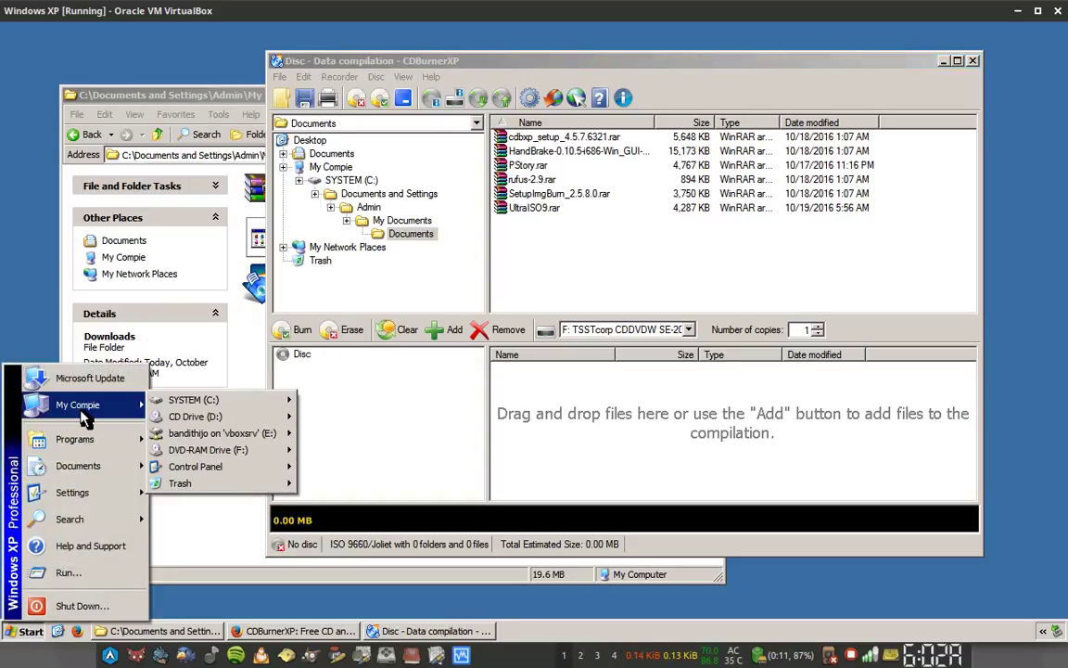
click(81, 412)
drag(826, 67, 499, 100)
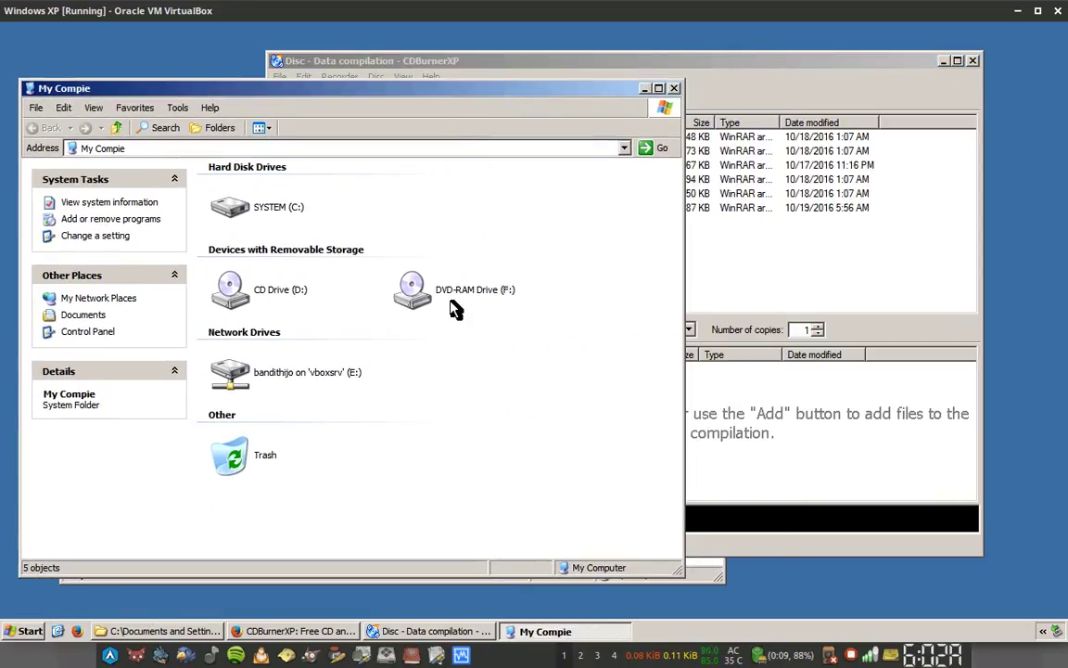
click(675, 89)
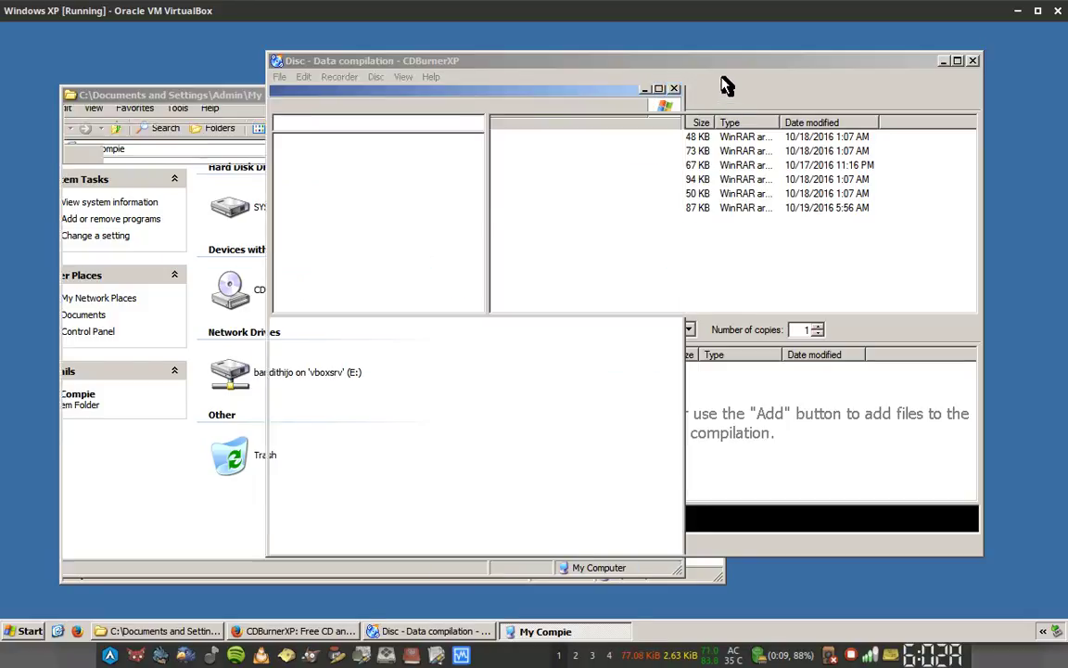
Consult the PDF guide's page 6 on boot options.
key(alt+Tab)
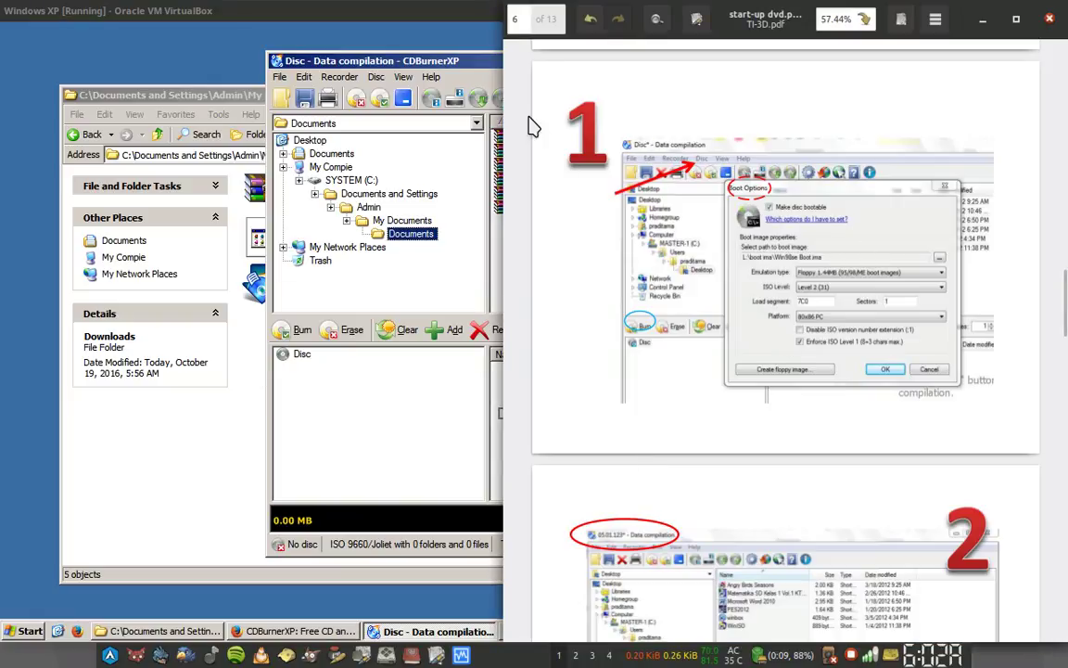
click(437, 54)
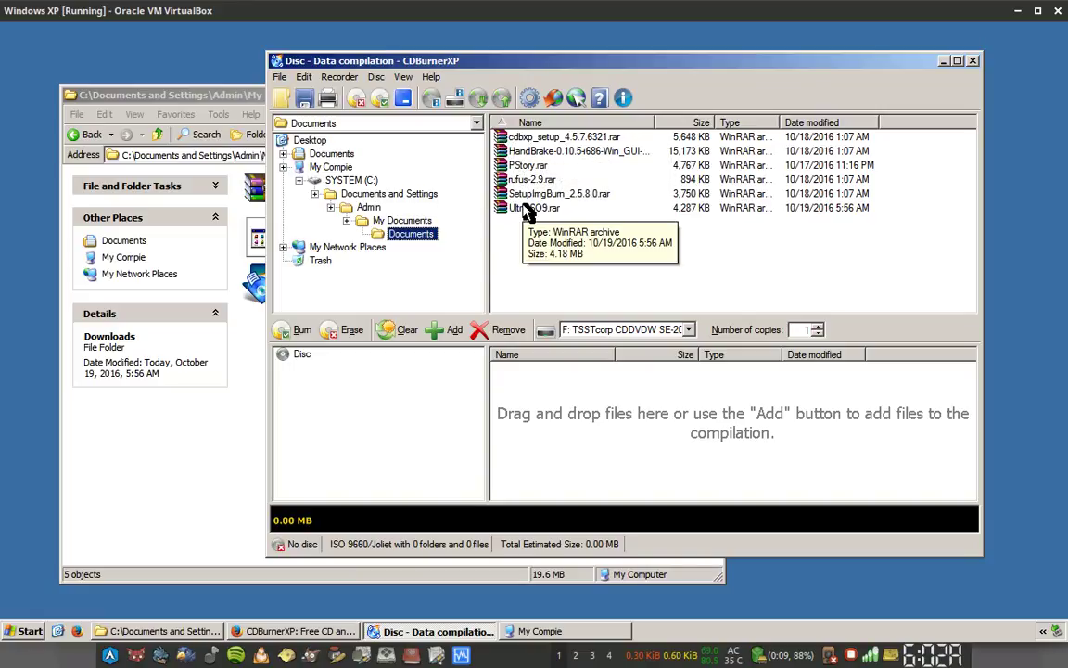
key(alt+Tab)
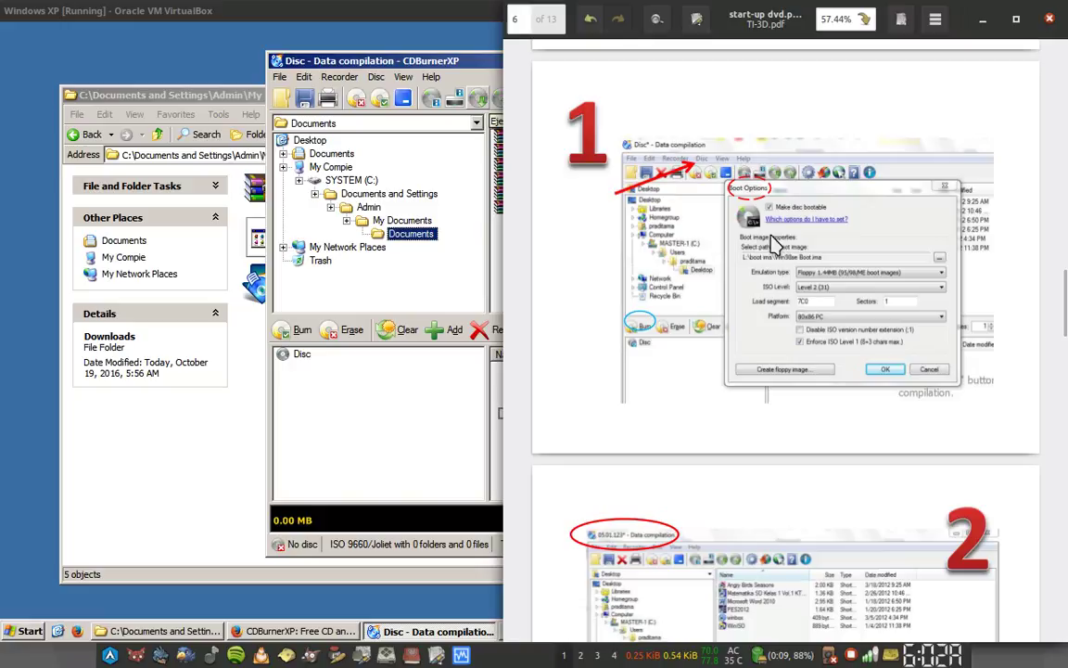
Open Disc > Boot Options and tick Make disc bootable.
click(489, 99)
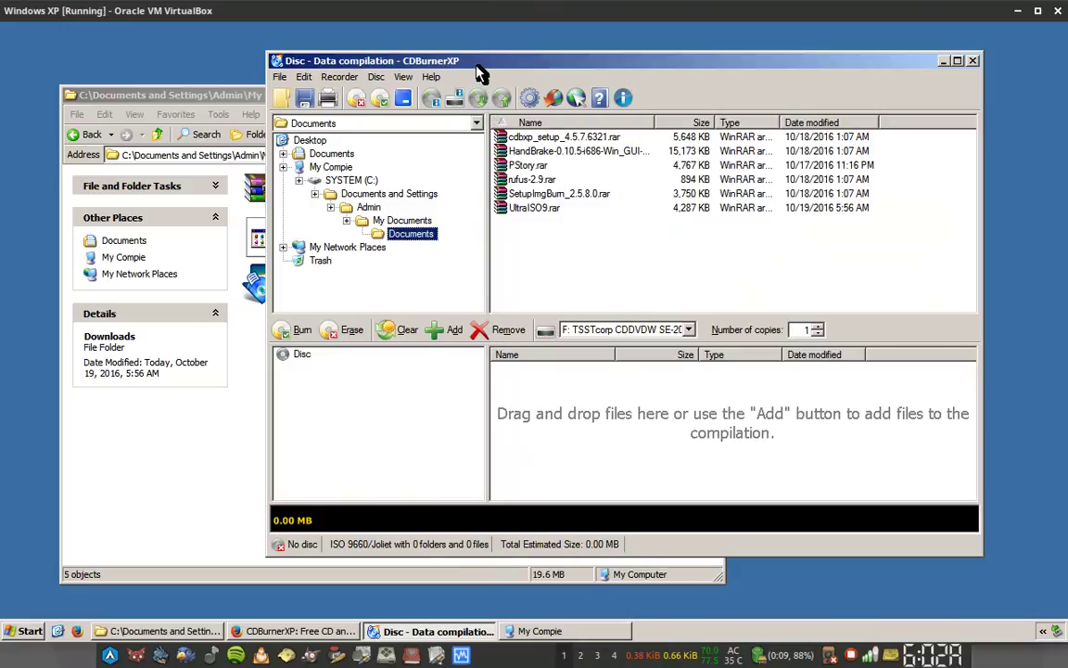
click(377, 77)
click(406, 163)
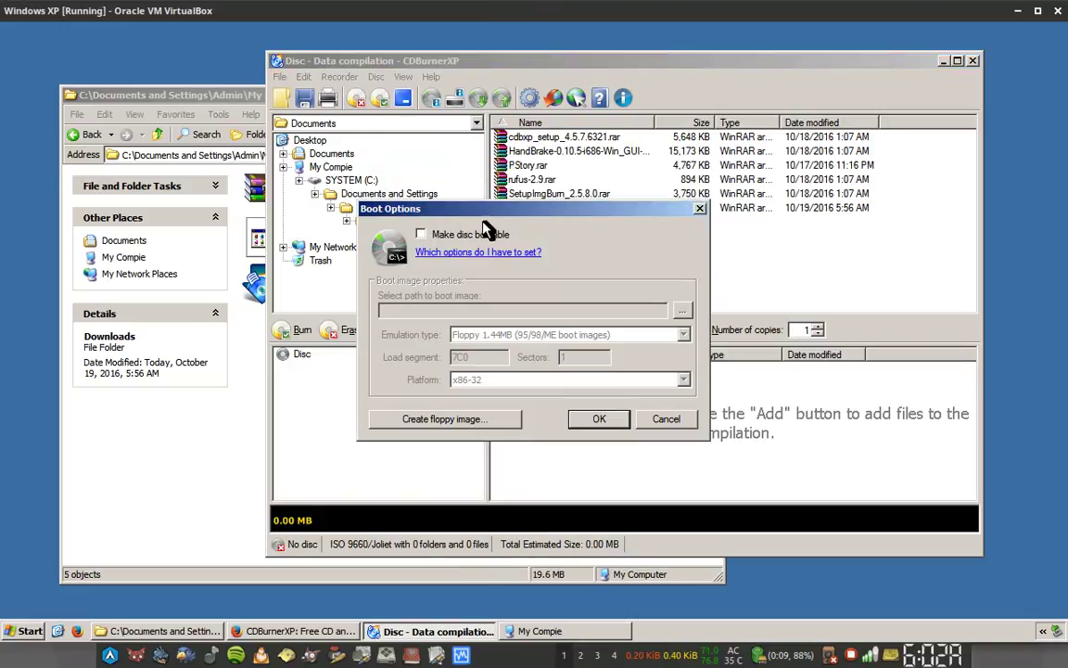
drag(434, 206, 578, 181)
click(565, 210)
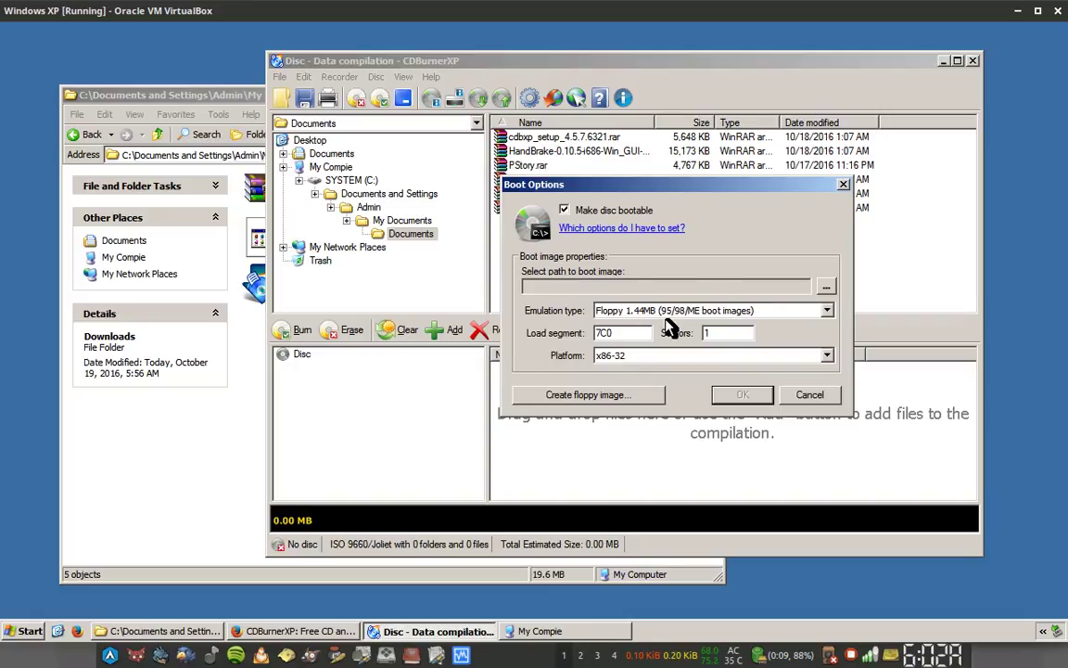
Compare the boot options with the tutorial PDF, then bring Firefox to the front.
key(alt+Tab)
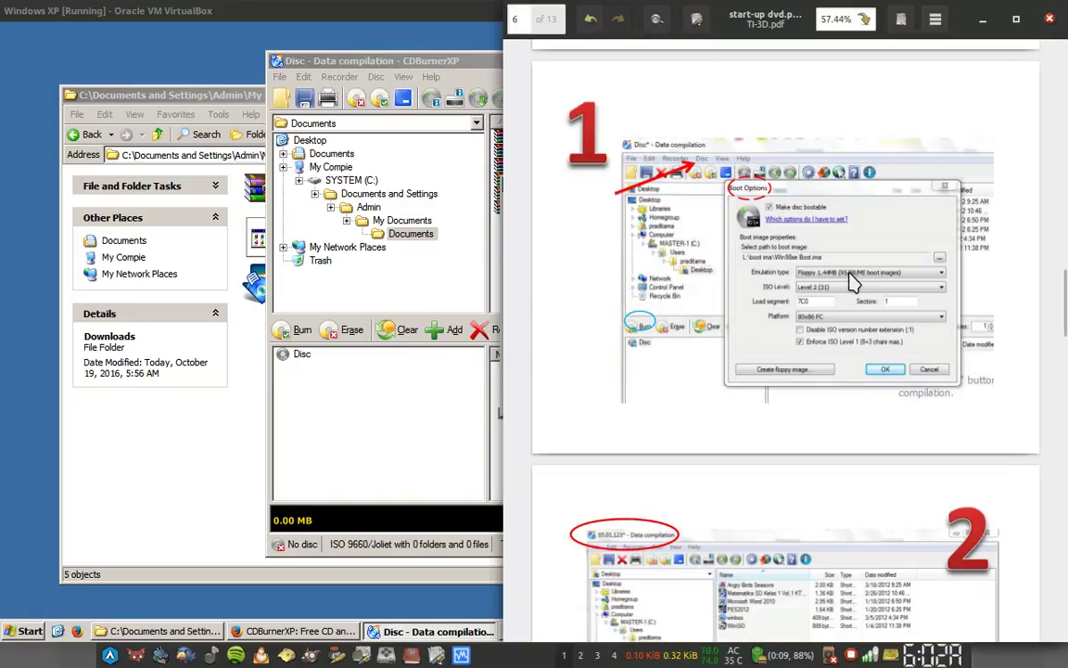
scroll(854, 283, up, 2)
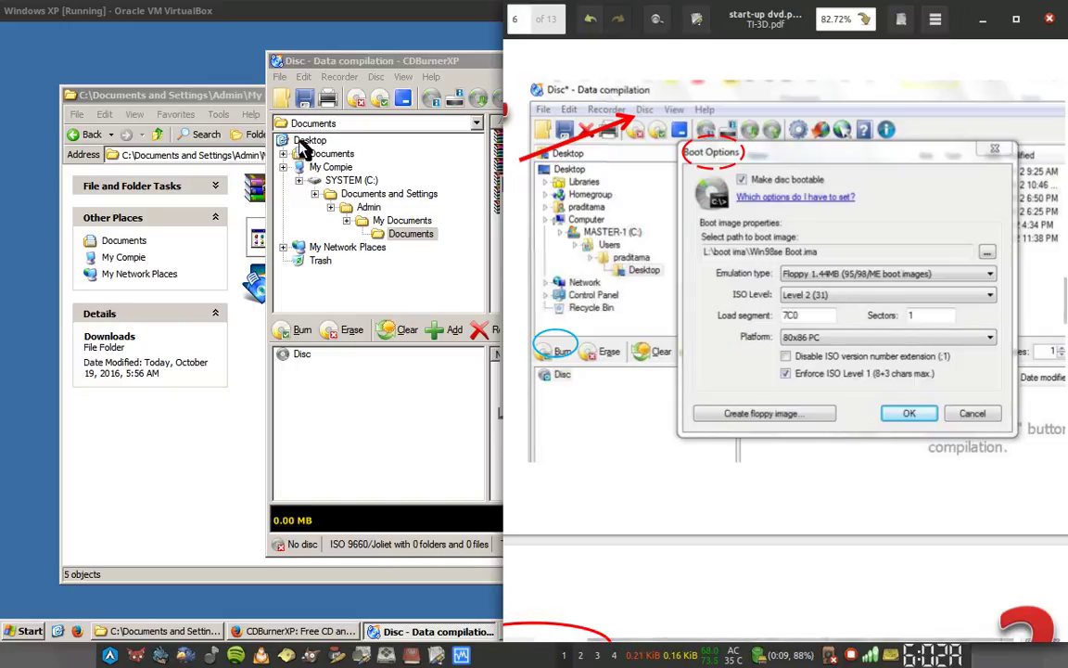
click(334, 63)
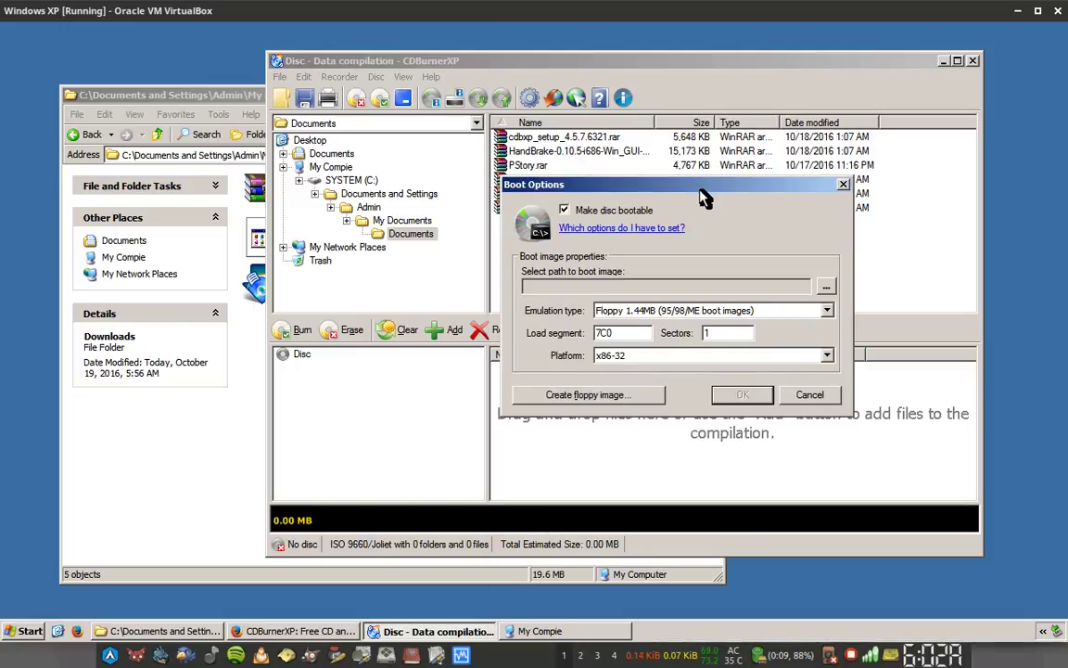
drag(631, 169, 611, 159)
click(293, 634)
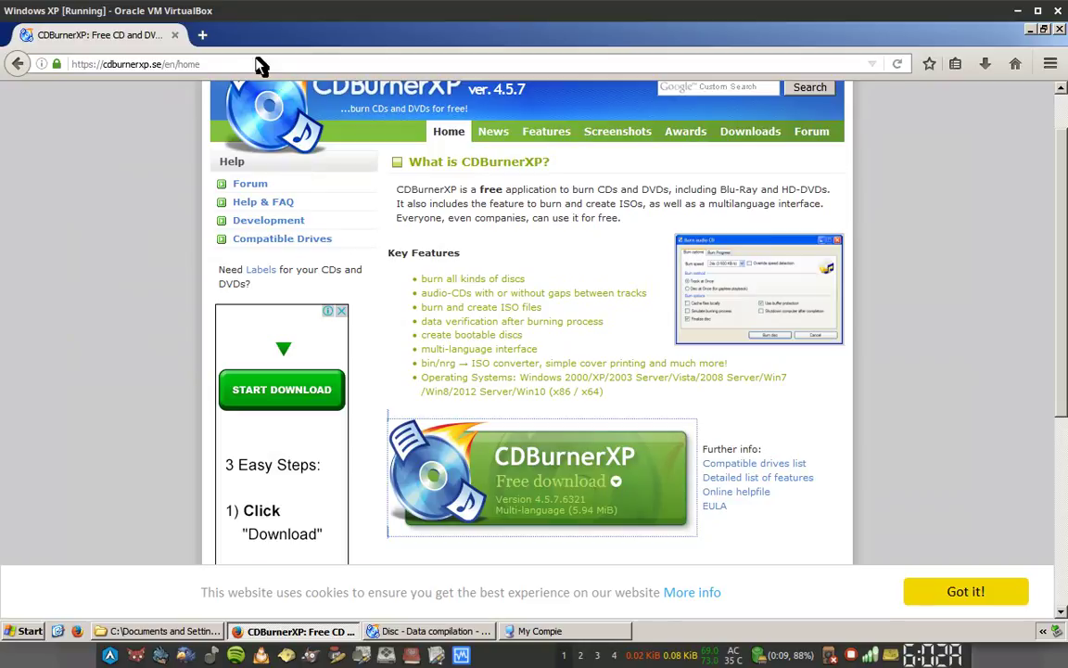
In a new tab, open allbootdisks.com's Windows 98 boot disk page and expand Diskette Images.
click(200, 39)
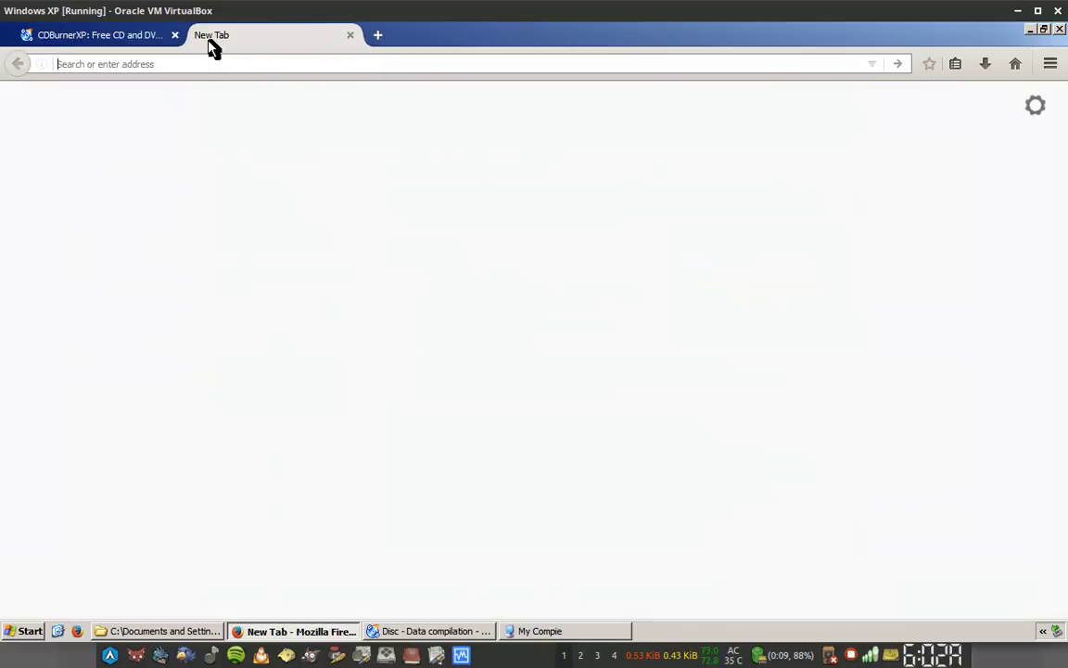
text(all)
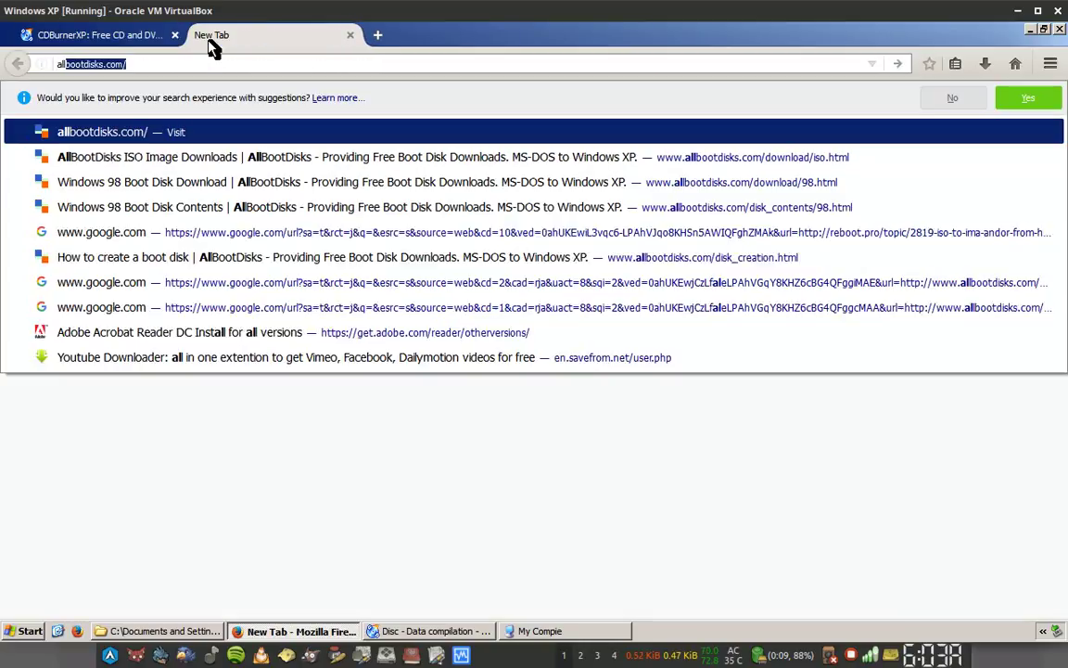
key(Return)
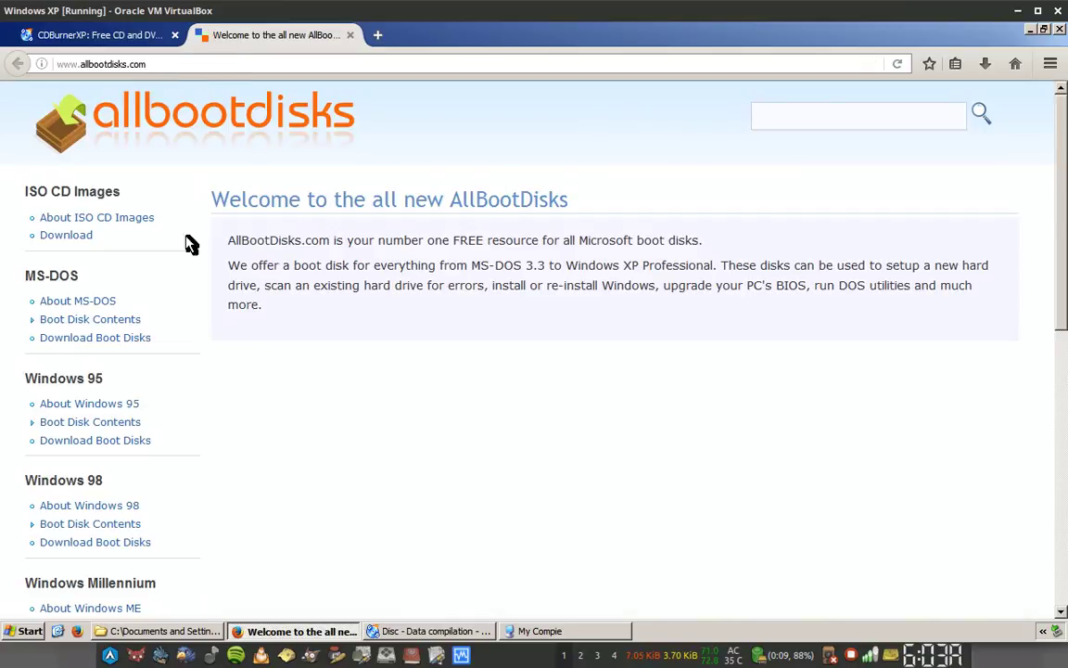
scroll(259, 477, down, 3)
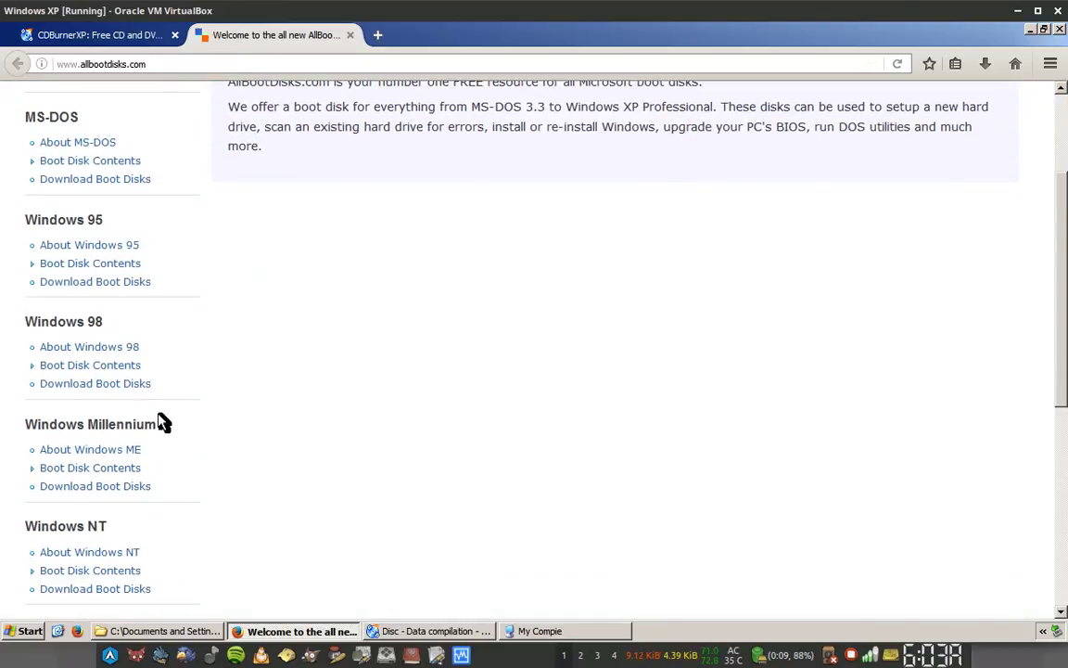
click(69, 385)
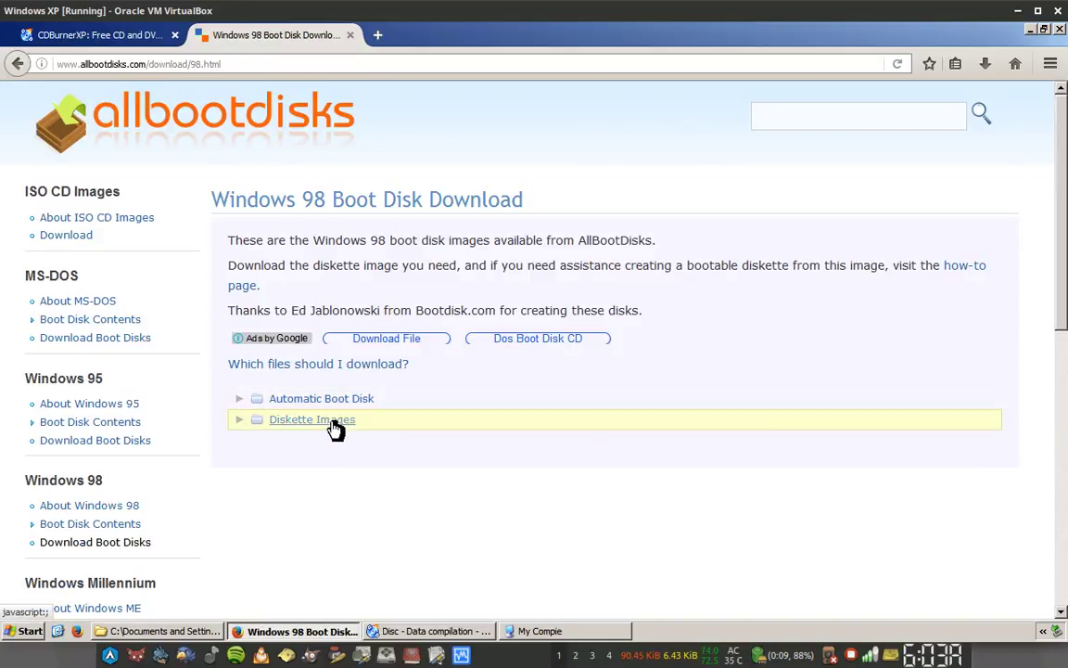
click(332, 428)
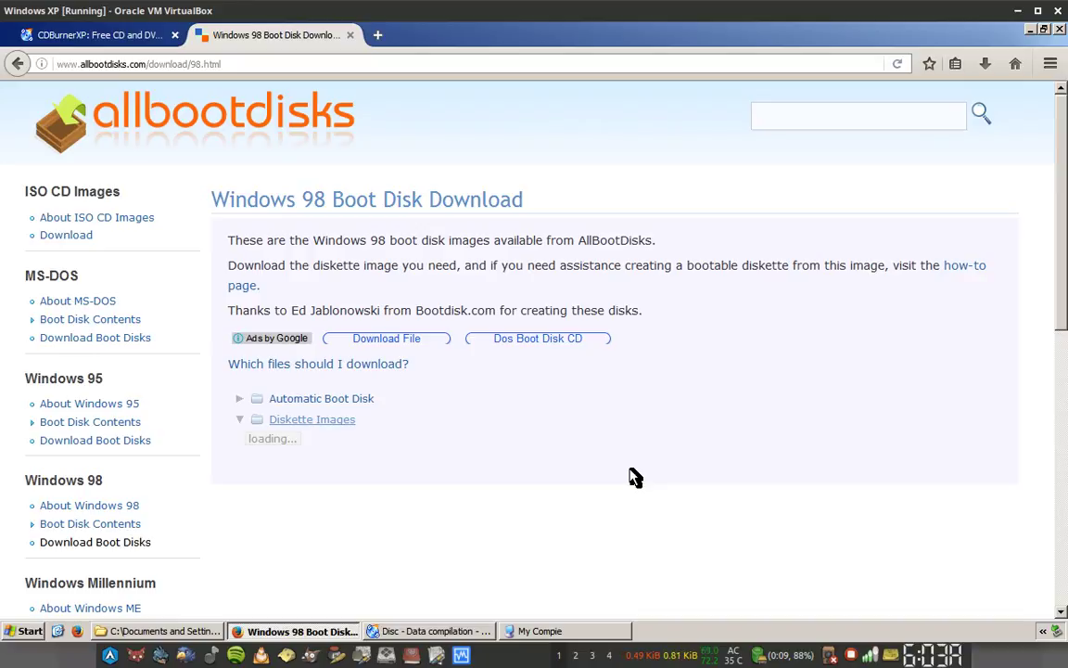
scroll(635, 478, down, 3)
scroll(636, 477, up, 2)
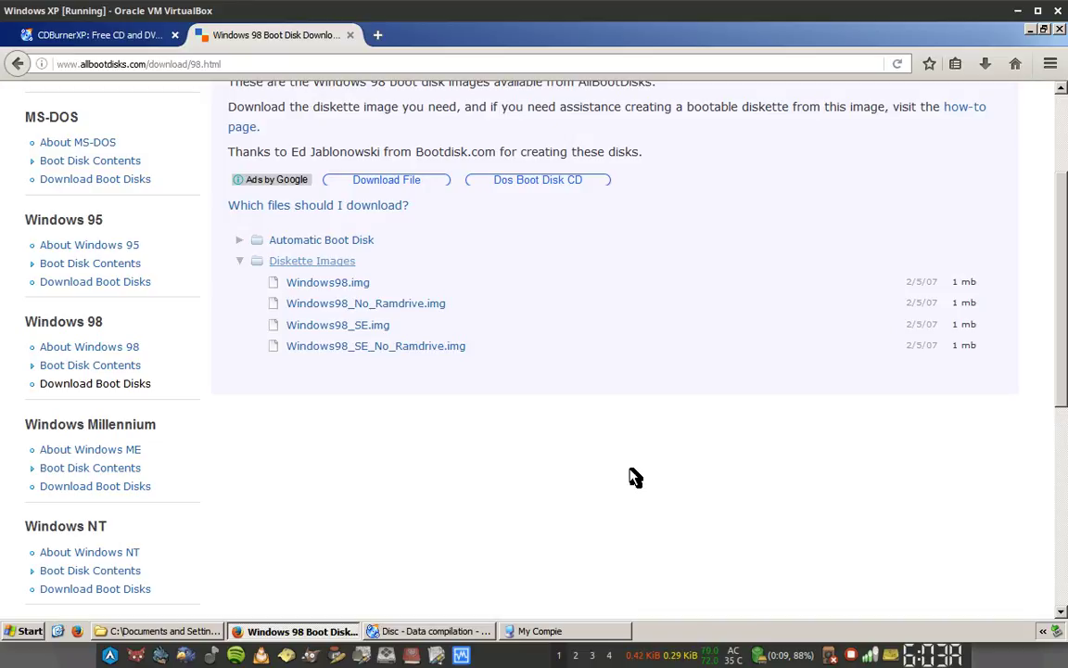
Save Windows98_SE.img into Downloads, replacing the existing copy.
right_click(371, 335)
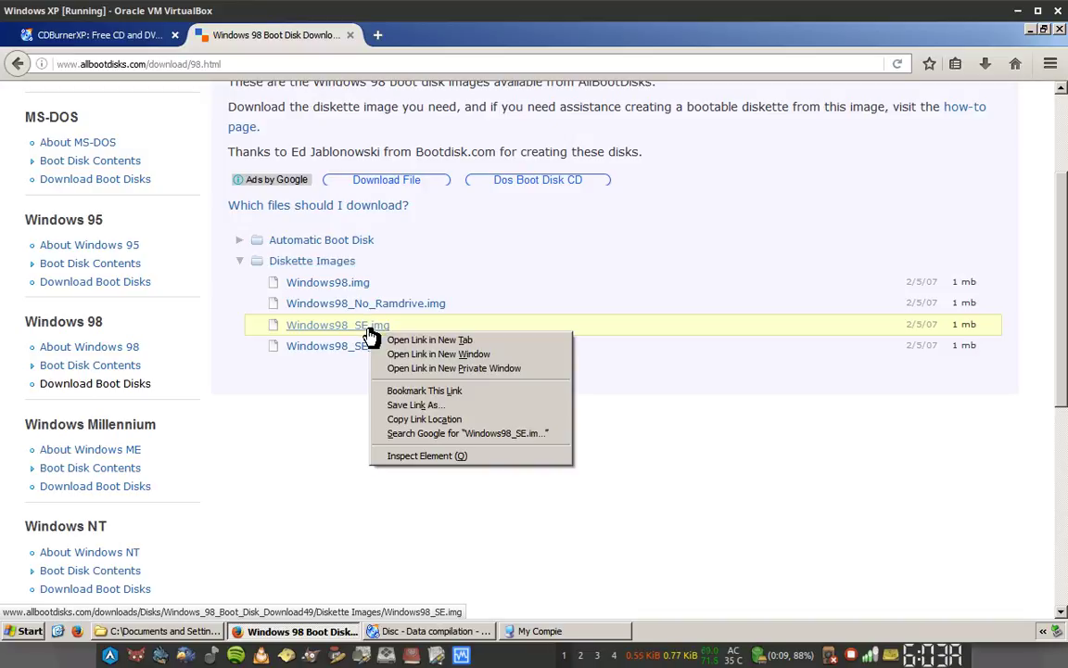
click(425, 405)
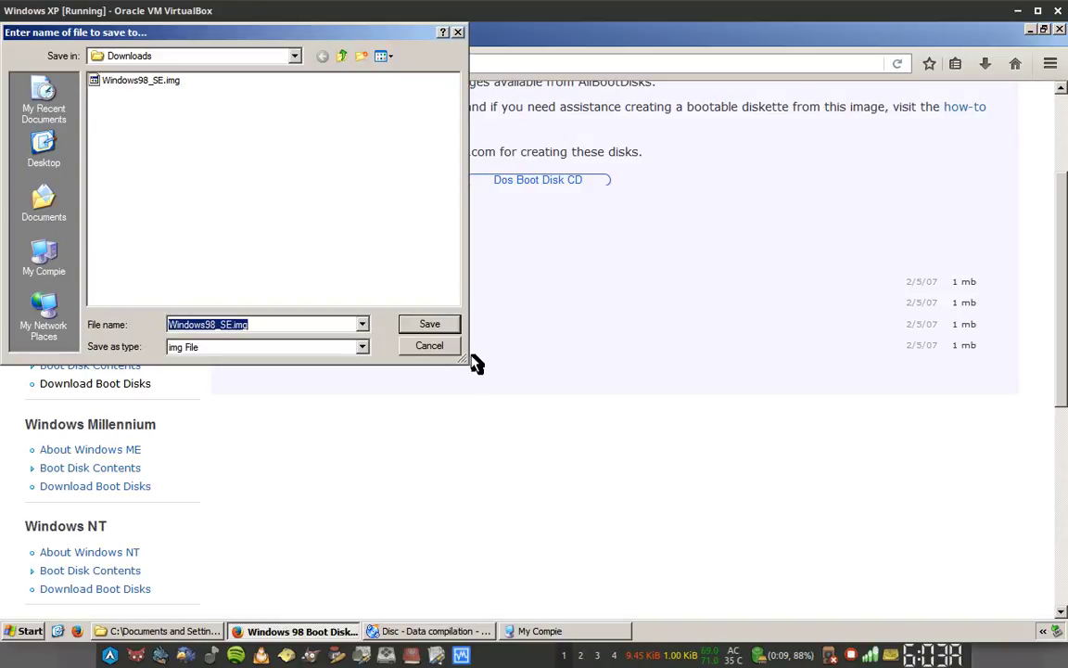
click(434, 324)
click(499, 369)
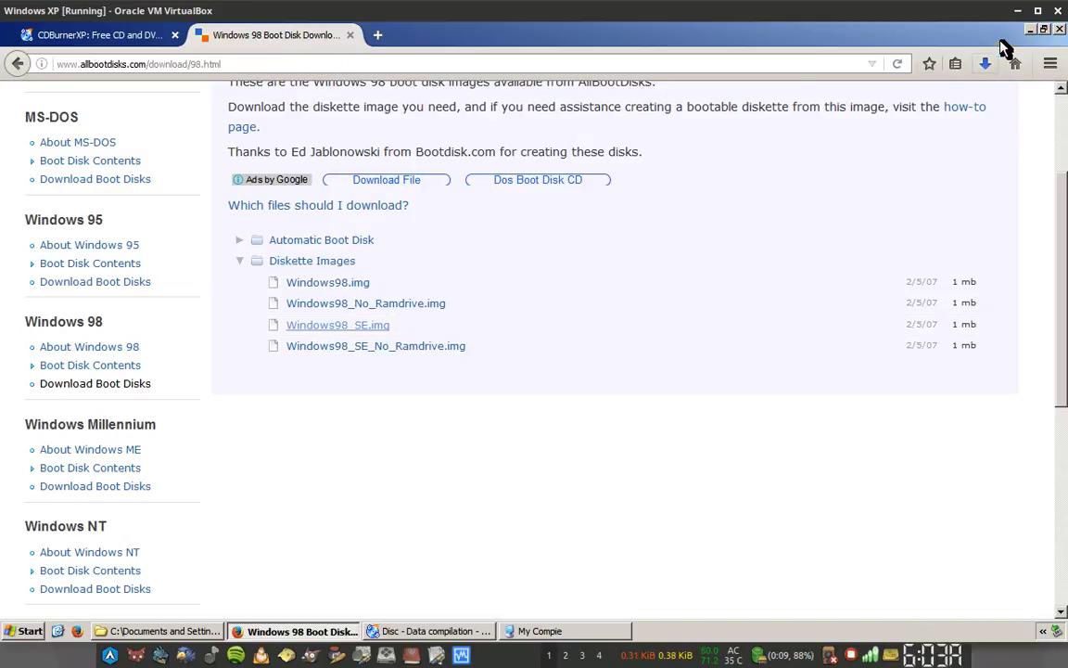
scroll(955, 248, up, 3)
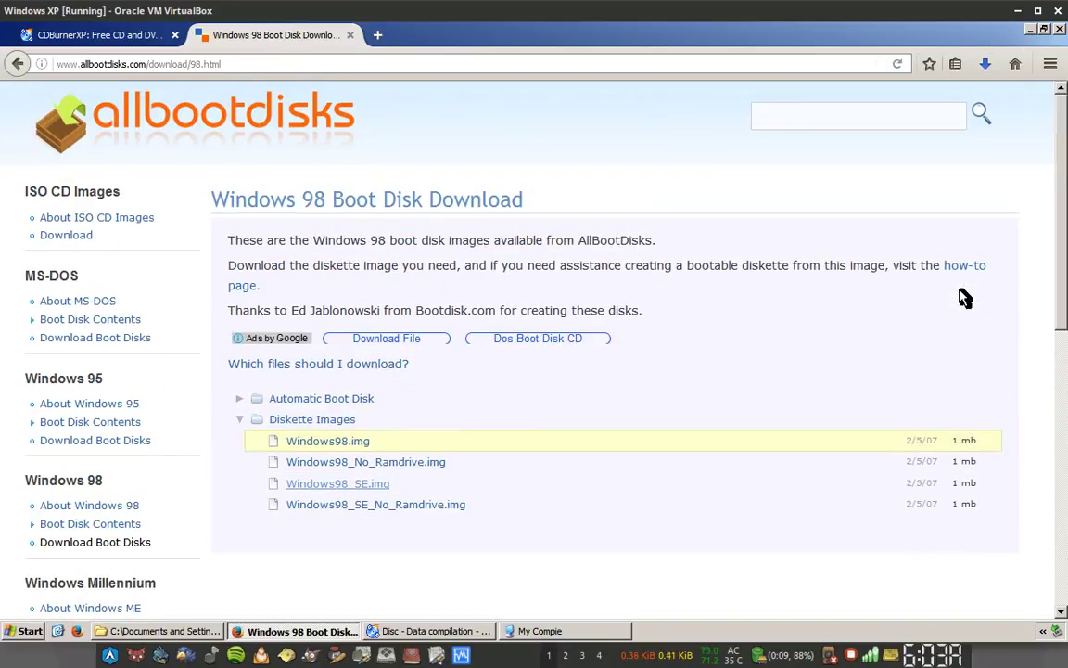
drag(214, 199, 419, 199)
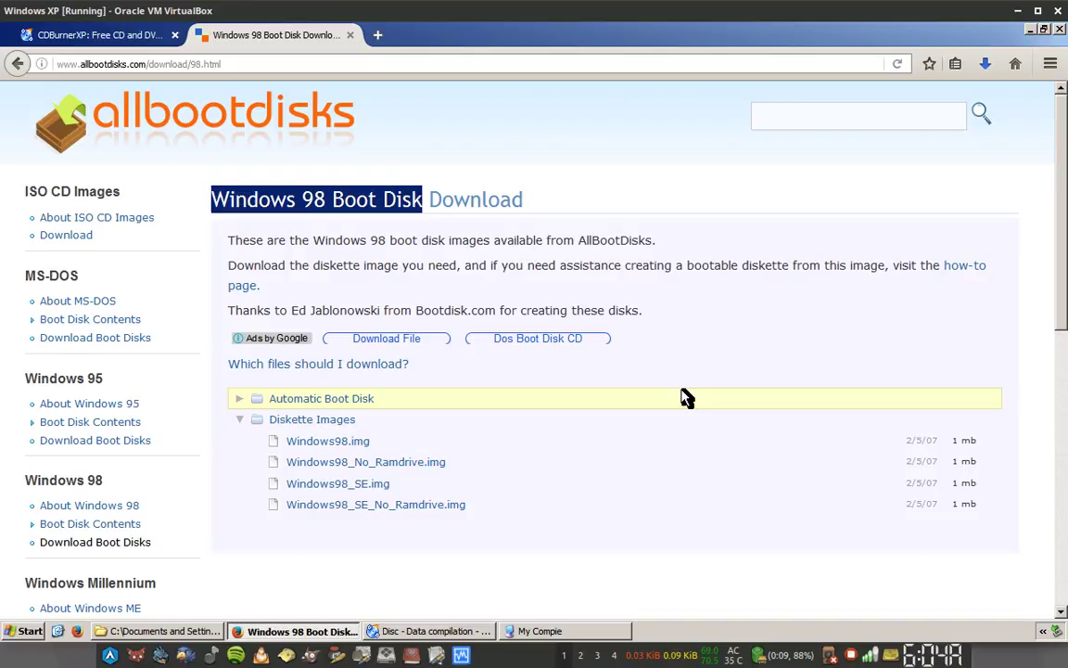
click(139, 35)
click(212, 39)
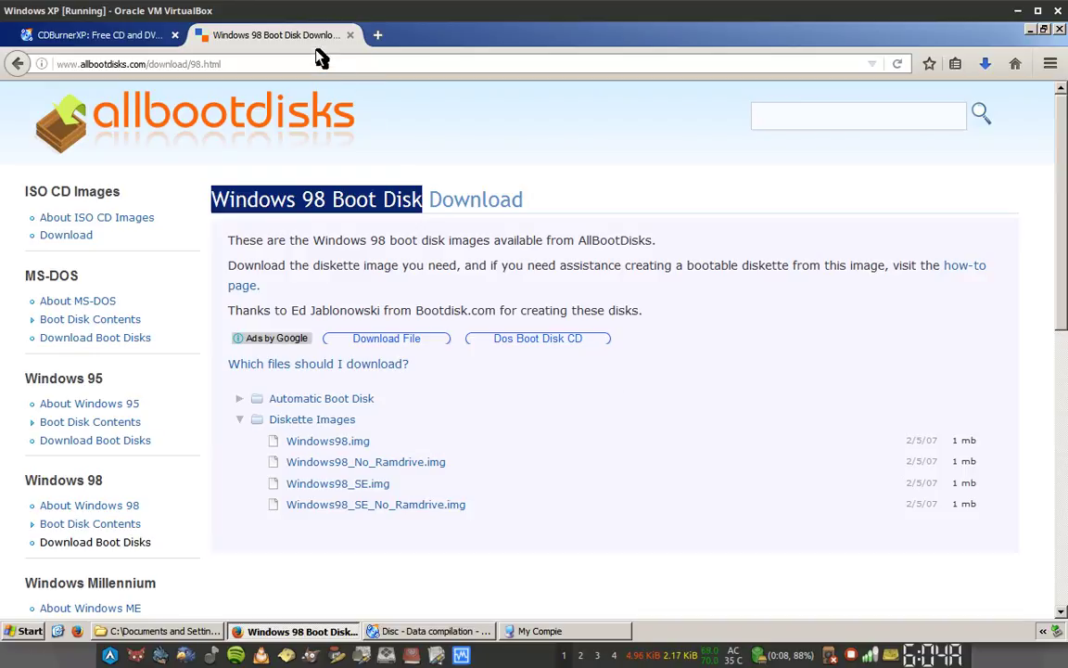
Minimise Firefox and check Windows98_SE.img and Win98SE_bootdisk.iso in Downloads.
click(1029, 30)
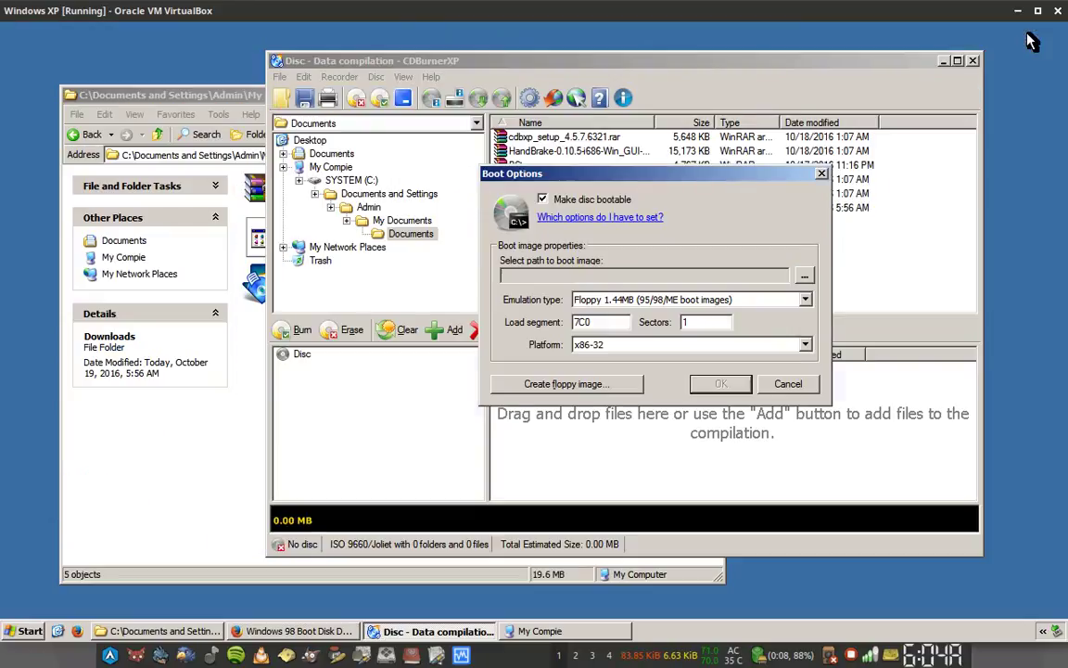
click(229, 97)
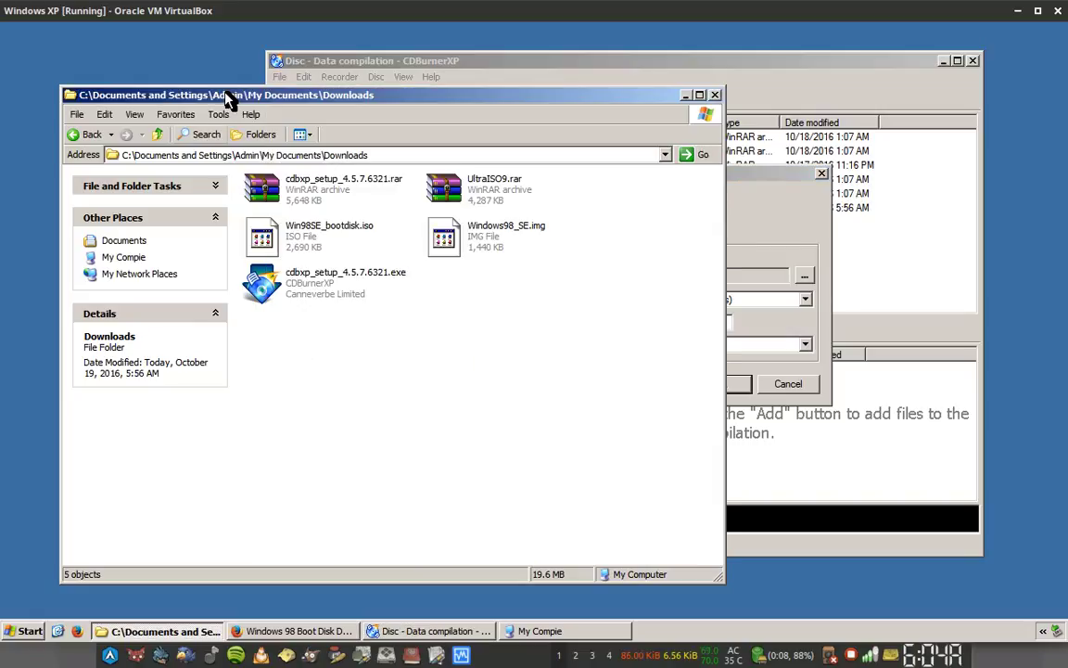
click(478, 239)
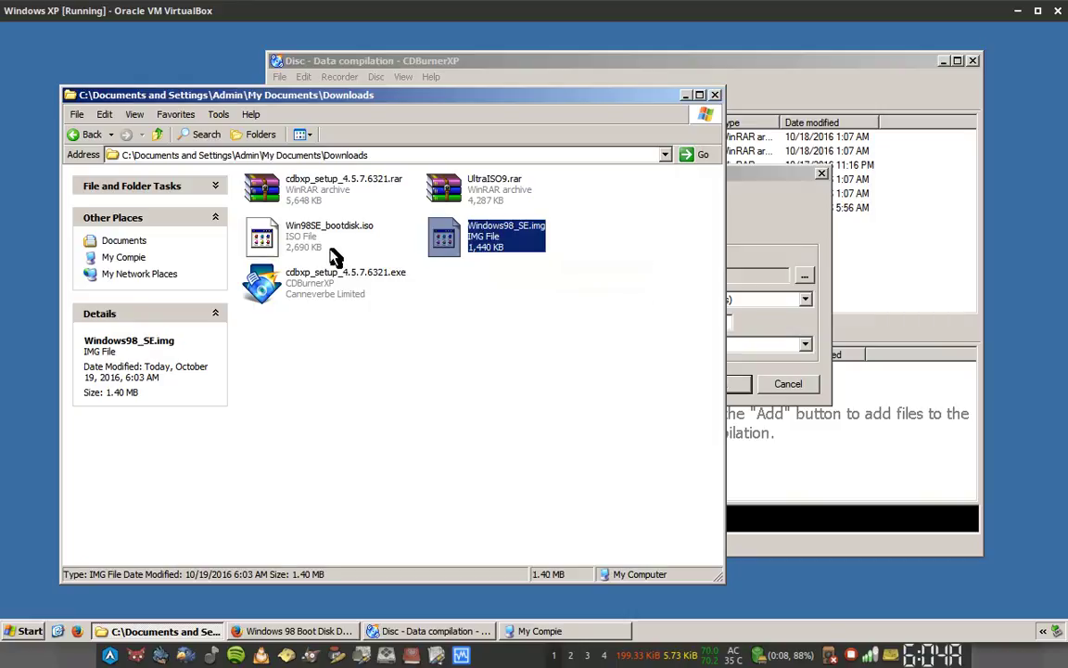
click(302, 232)
click(468, 240)
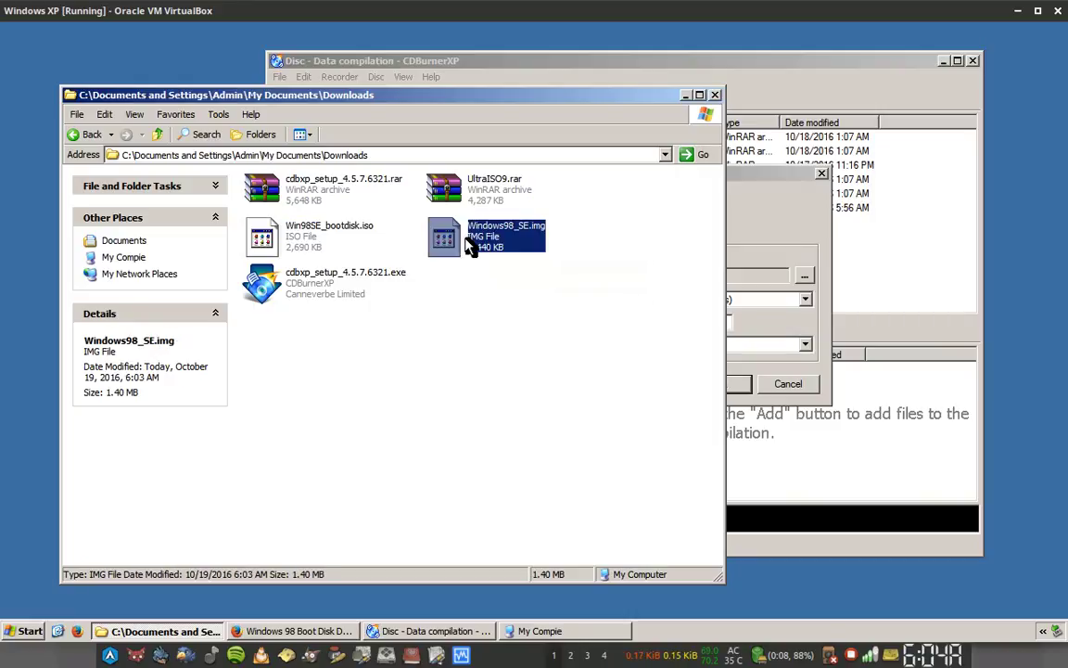
click(545, 428)
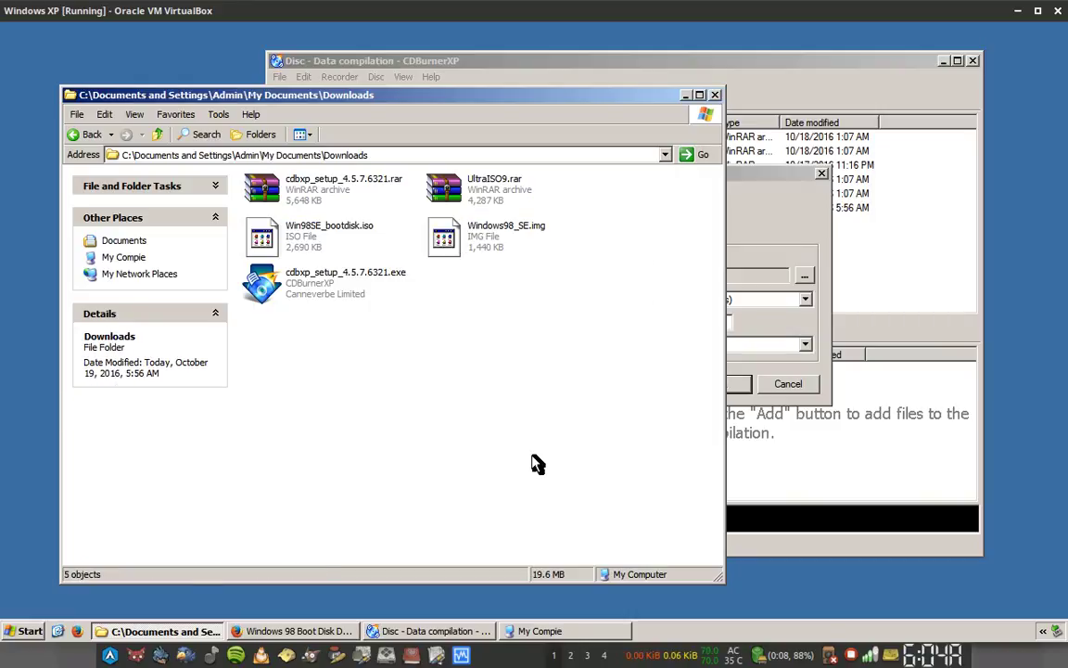
Consult the tutorial PDF, then reselect Windows98_SE.img and return to CDBurnerXP's Boot Options.
key(alt+Tab)
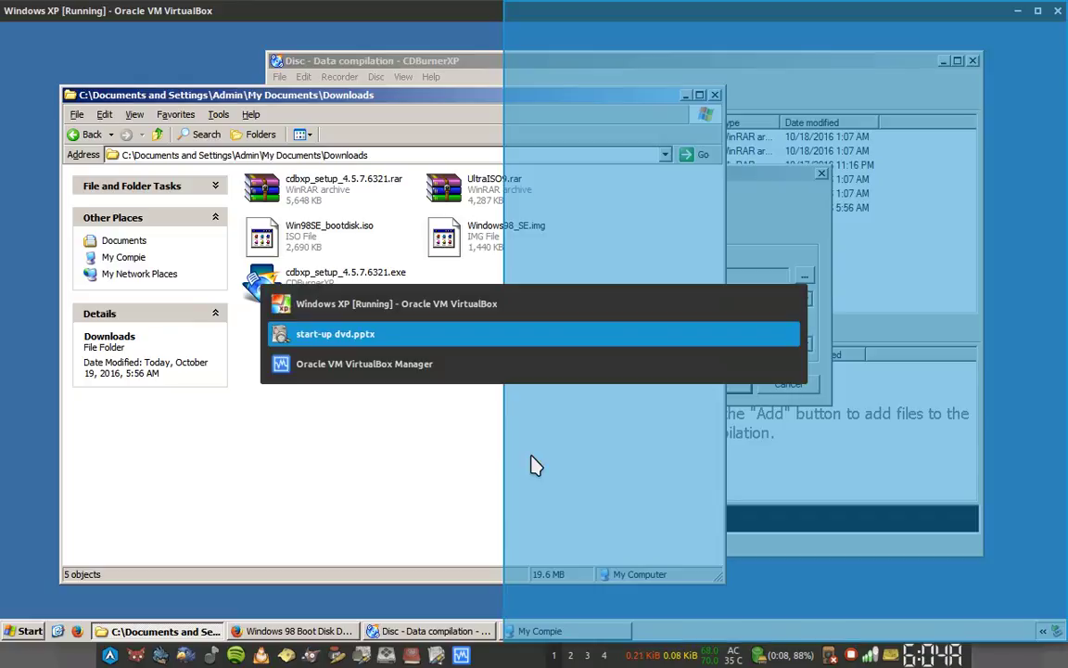
scroll(697, 363, up, 10)
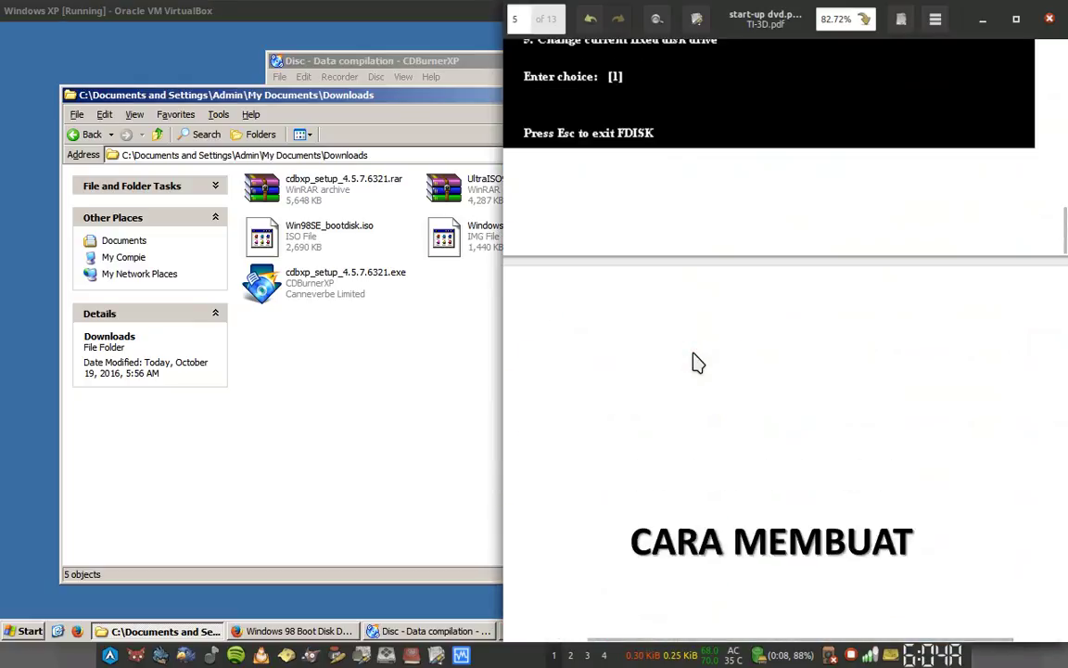
scroll(693, 363, up, 5)
ctrl+scroll(675, 362, down, 1)
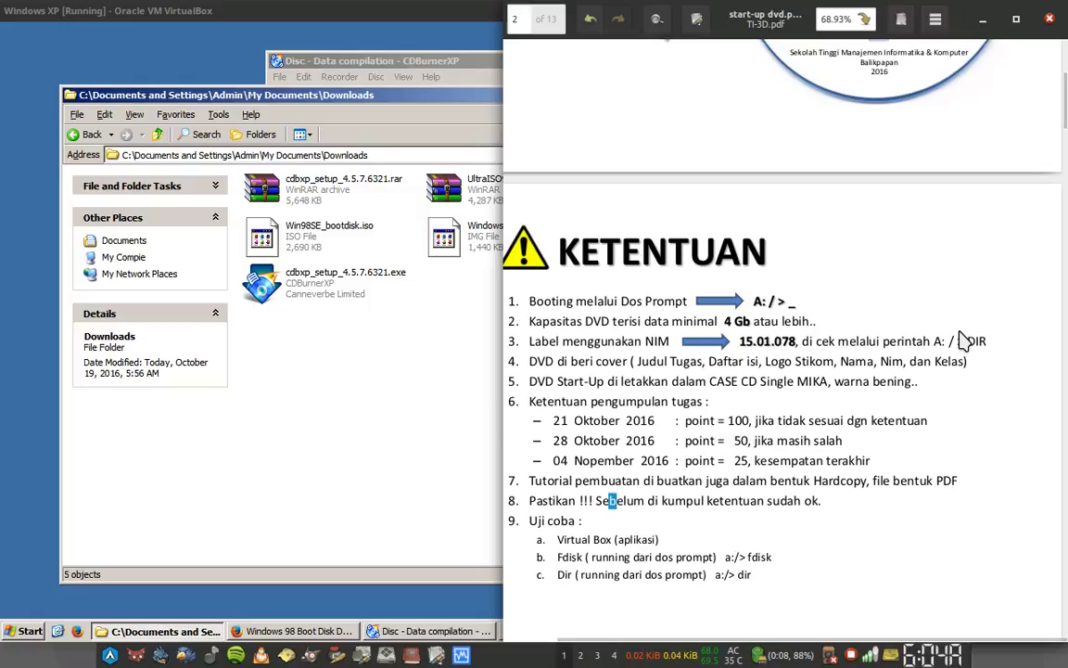
click(465, 346)
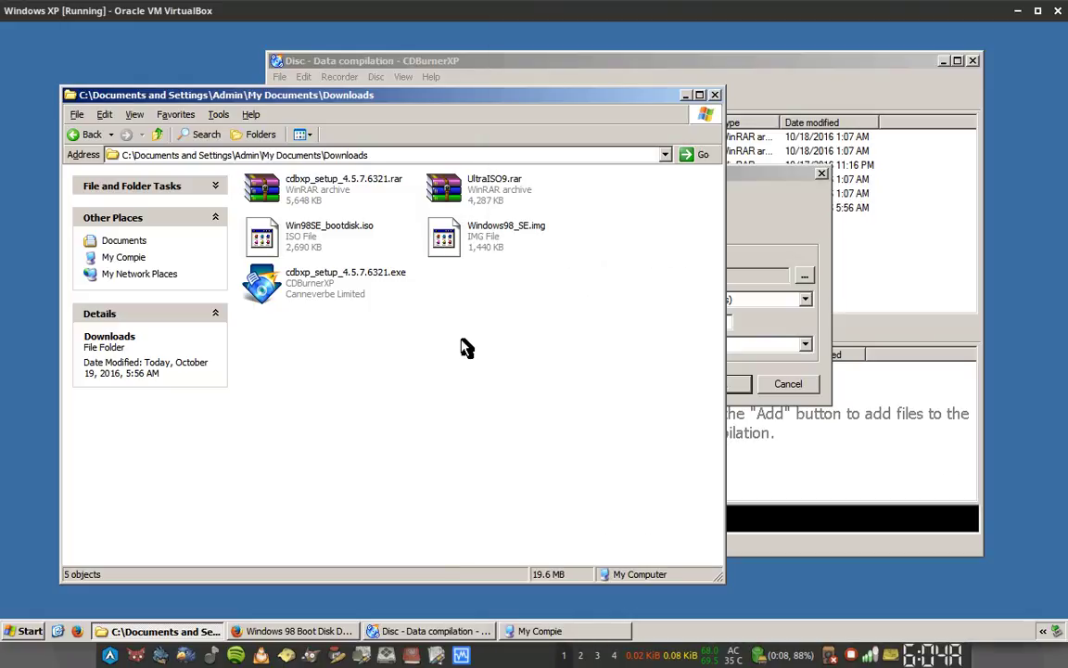
click(452, 243)
click(732, 262)
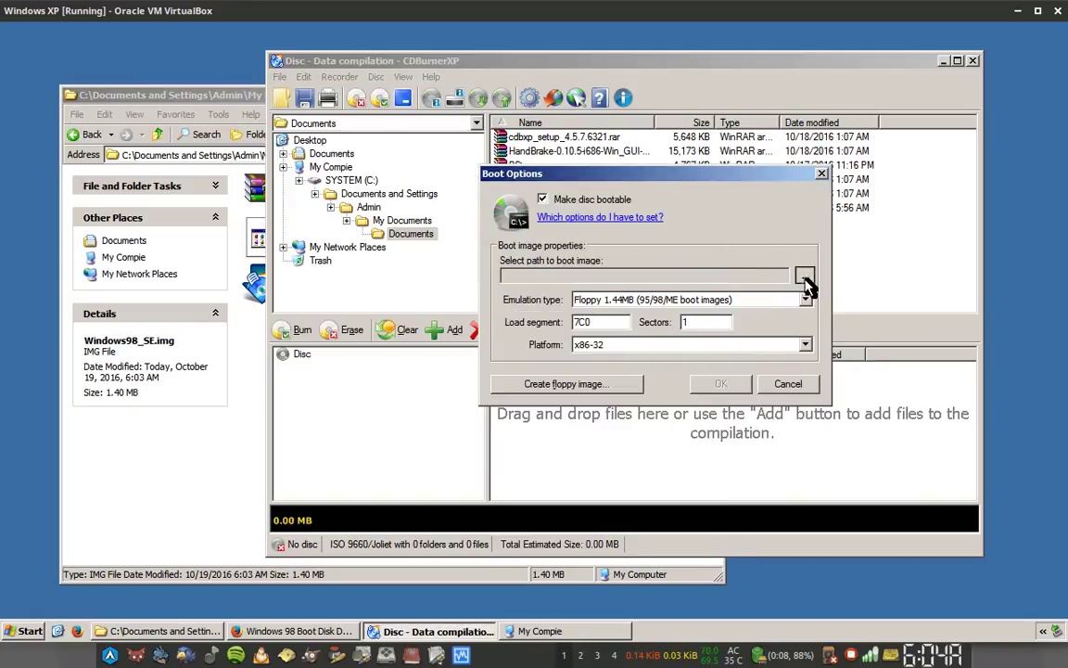
Choose Windows98_SE.img from Downloads as CDBurnerXP's boot image.
click(804, 276)
click(428, 165)
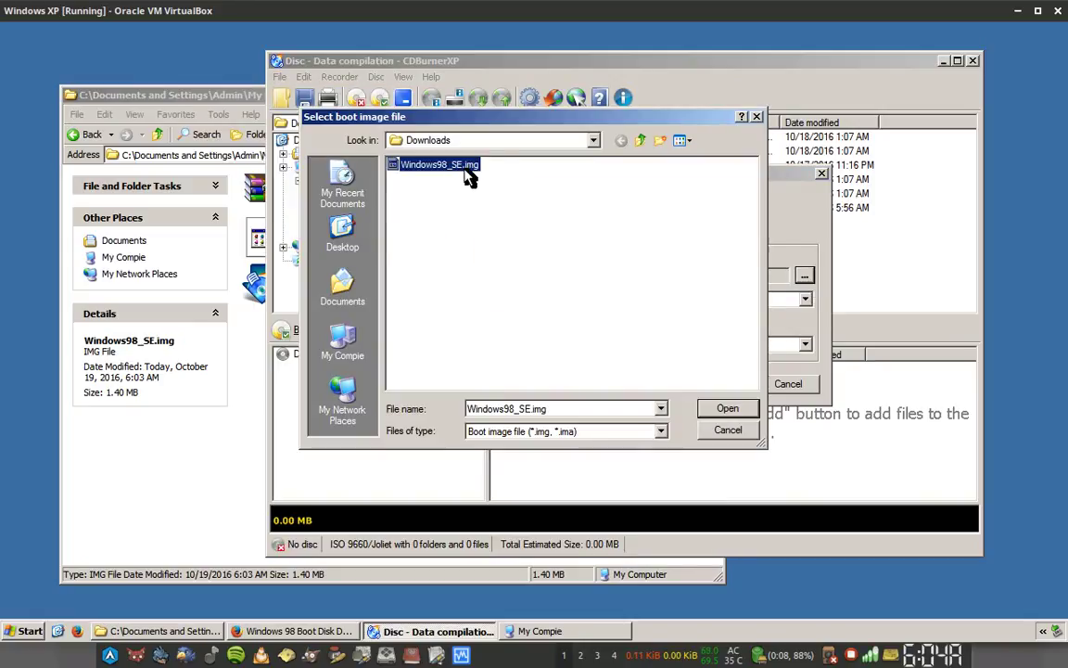
click(730, 409)
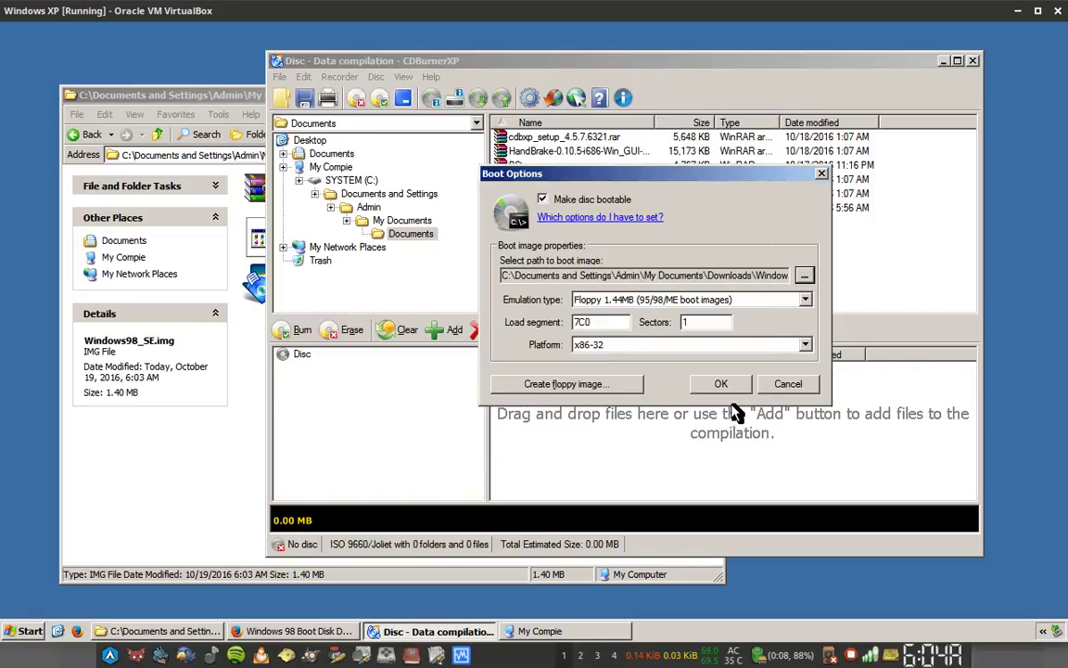
Highlight the required disc label number in the tutorial PDF, then return to the Downloads folder.
key(alt+Tab)
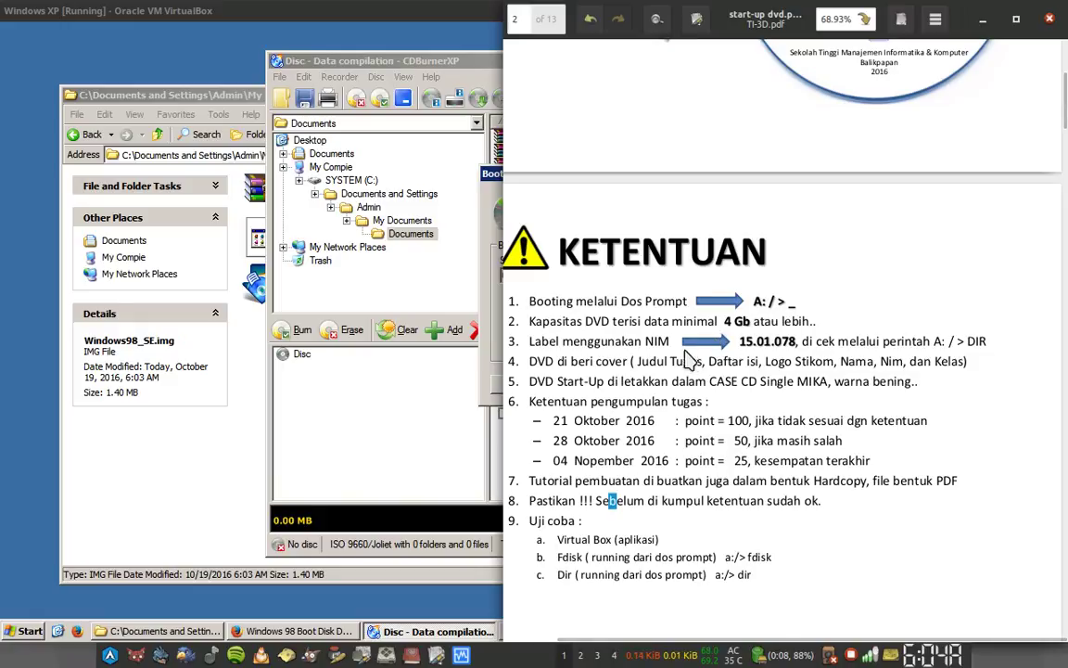
drag(739, 341, 800, 343)
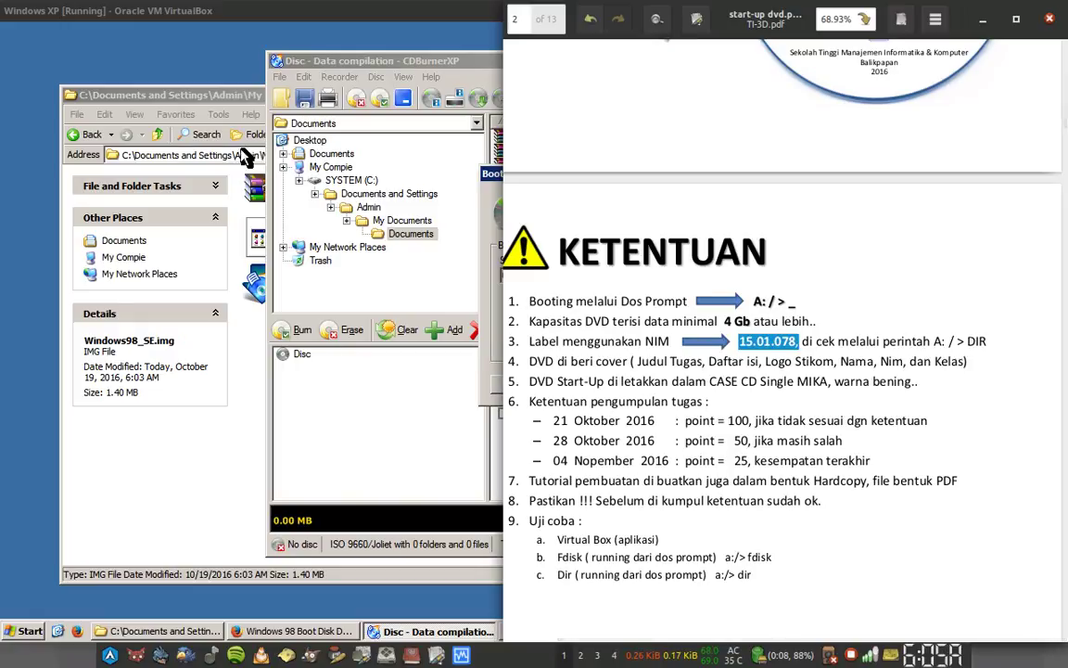
click(241, 94)
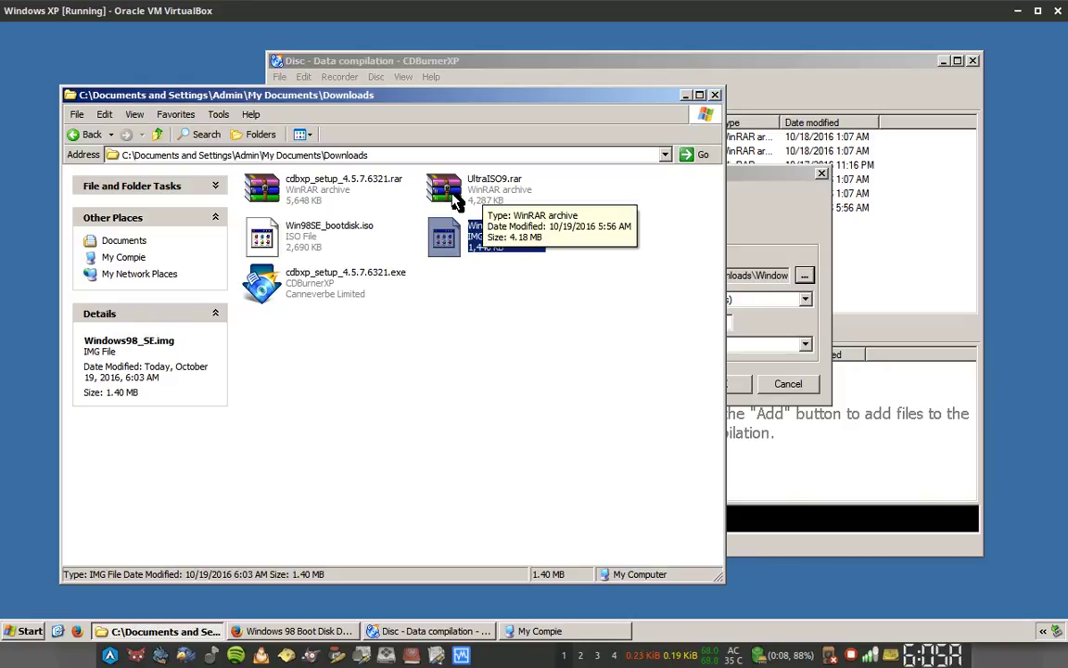
Google 'download ultraiso' in a new Firefox tab, skim the results, then minimize Firefox.
click(323, 634)
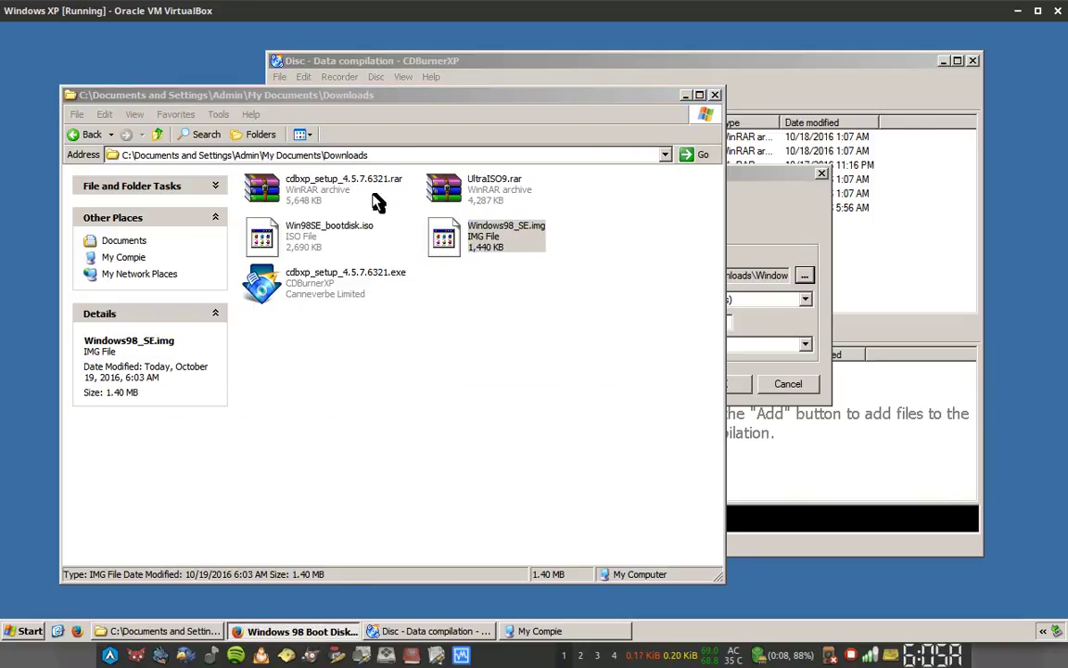
click(378, 37)
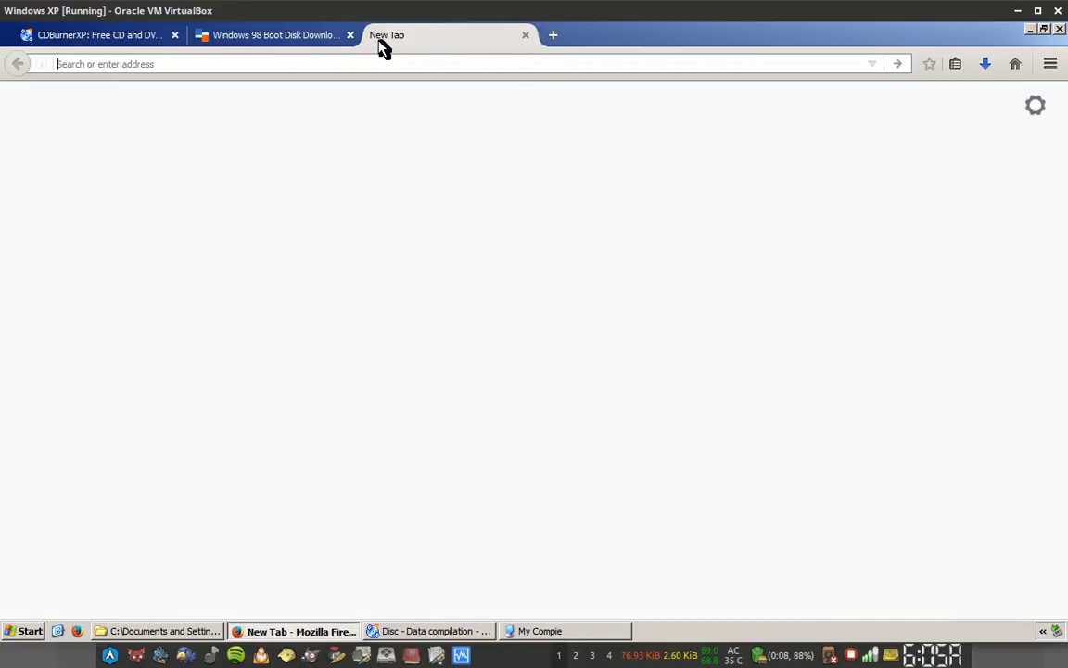
text(download ultr)
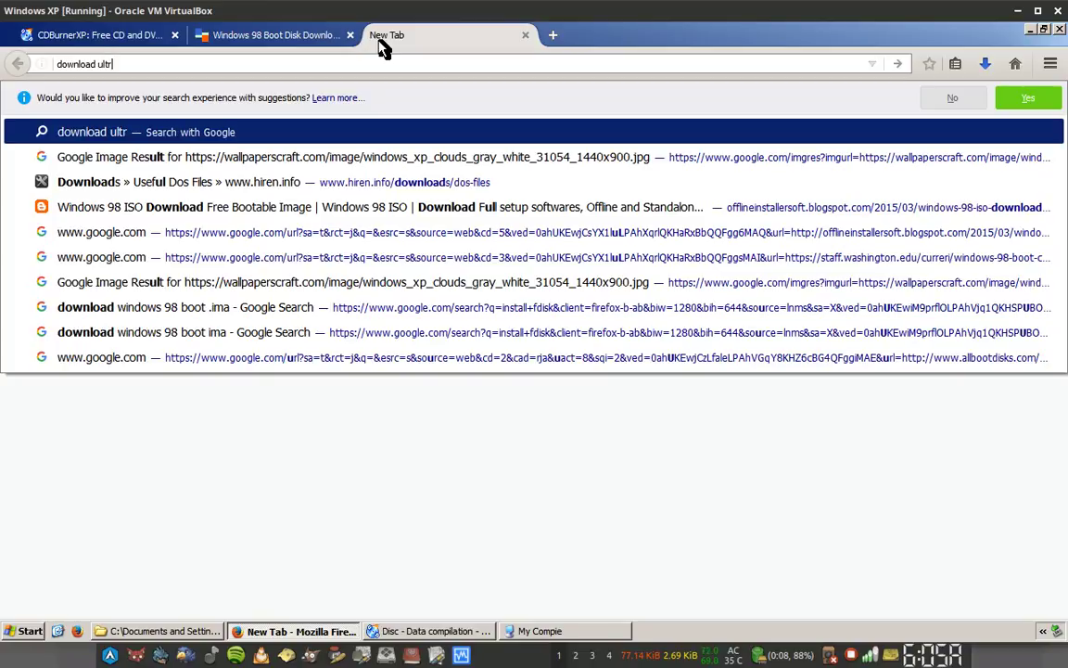
text(aiso)
key(Return)
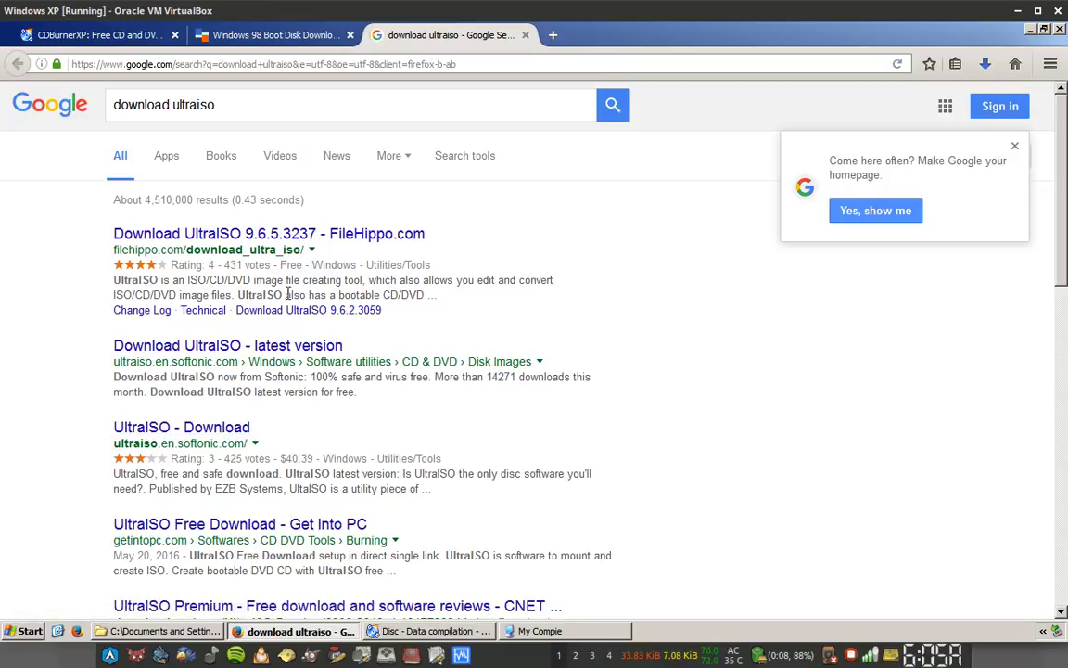
scroll(431, 374, down, 5)
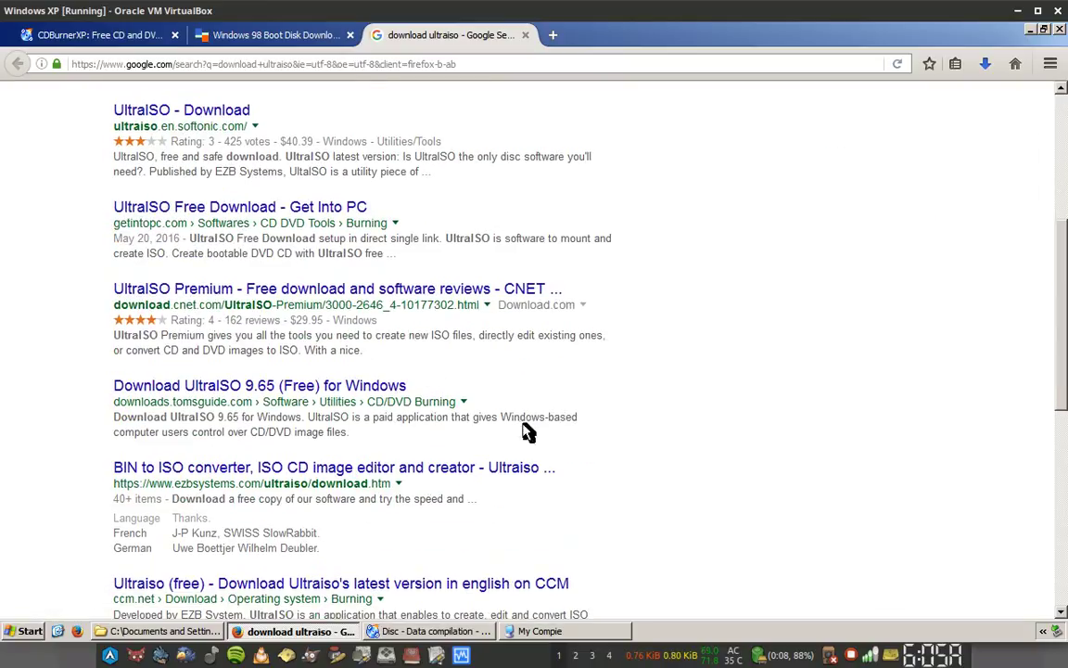
scroll(604, 433, down, 3)
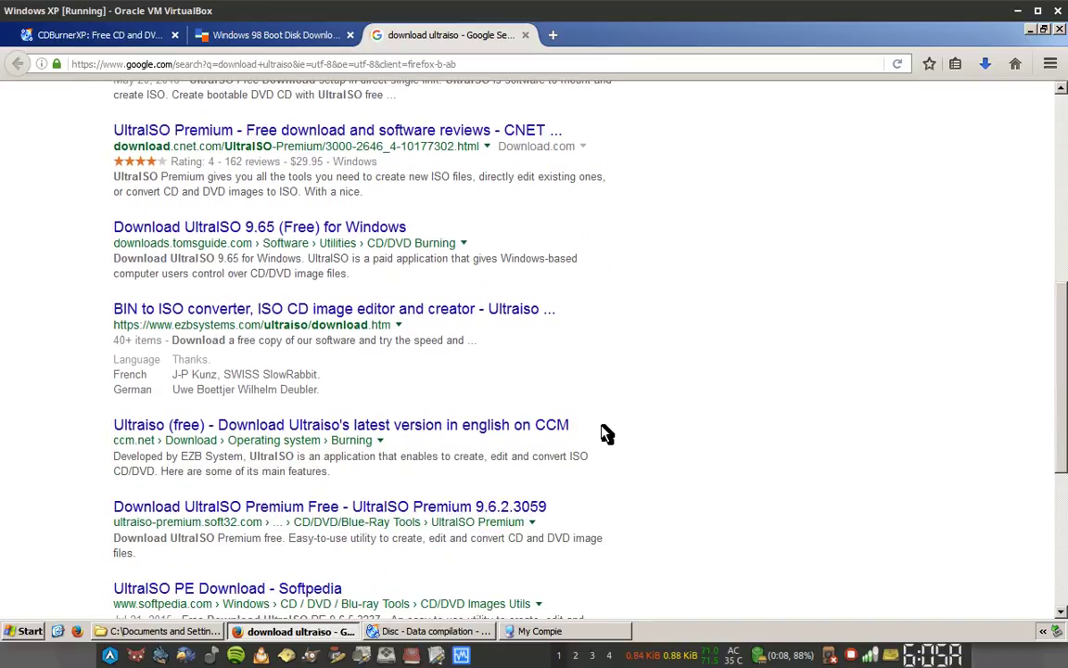
scroll(604, 433, up, 8)
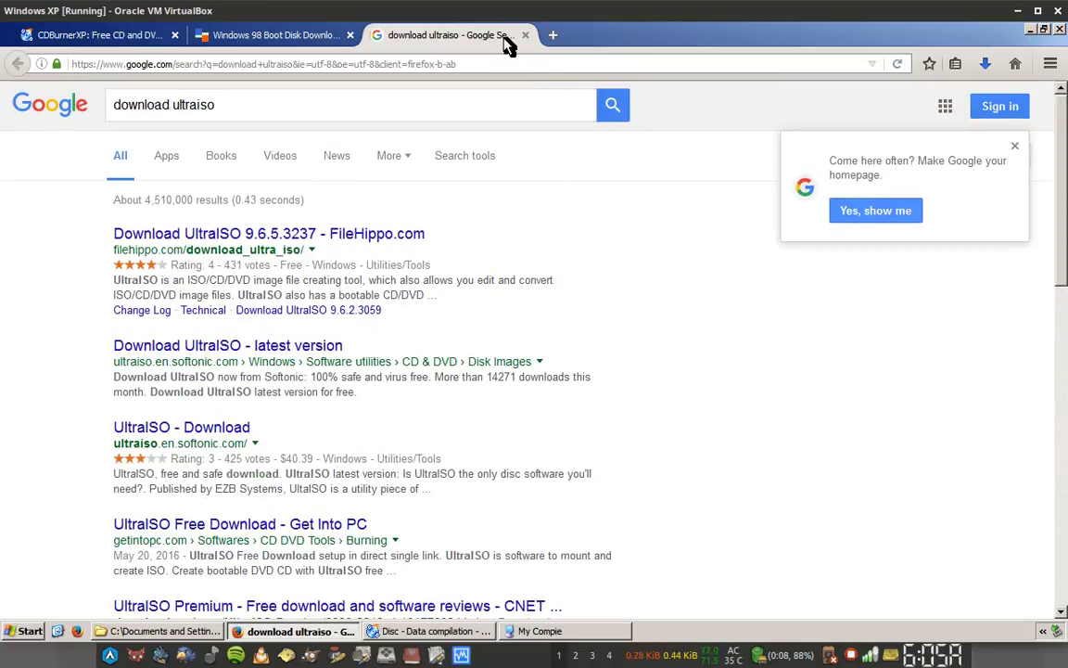
click(1029, 29)
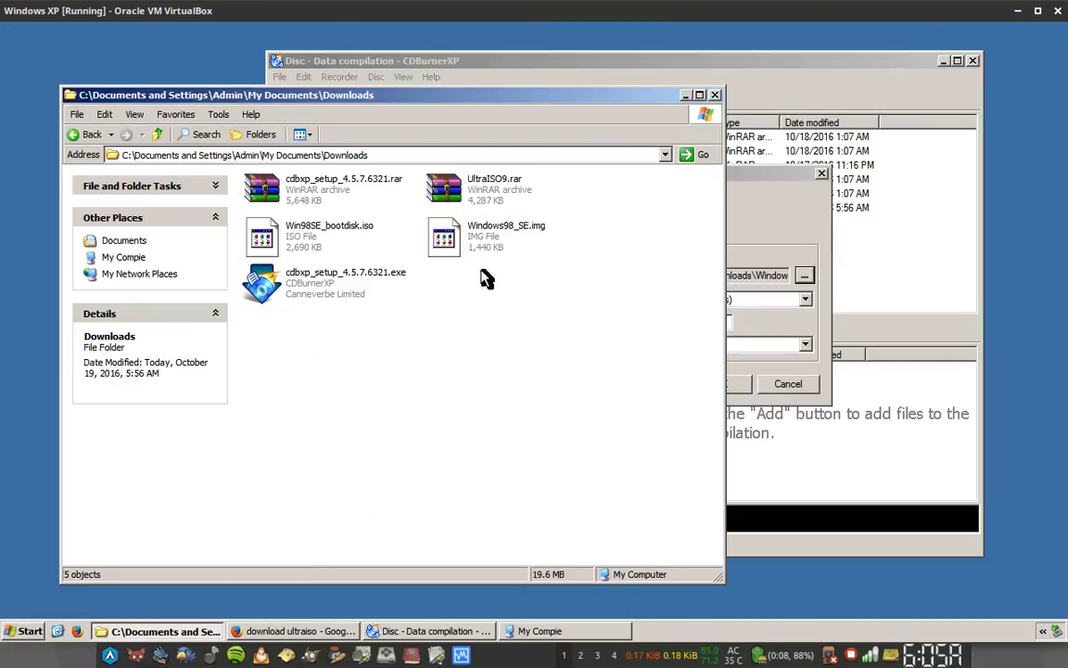
Extract UltraISO9.rar into Downloads and launch uiso9_pe.exe from the UltraISO9 folder.
right_click(494, 195)
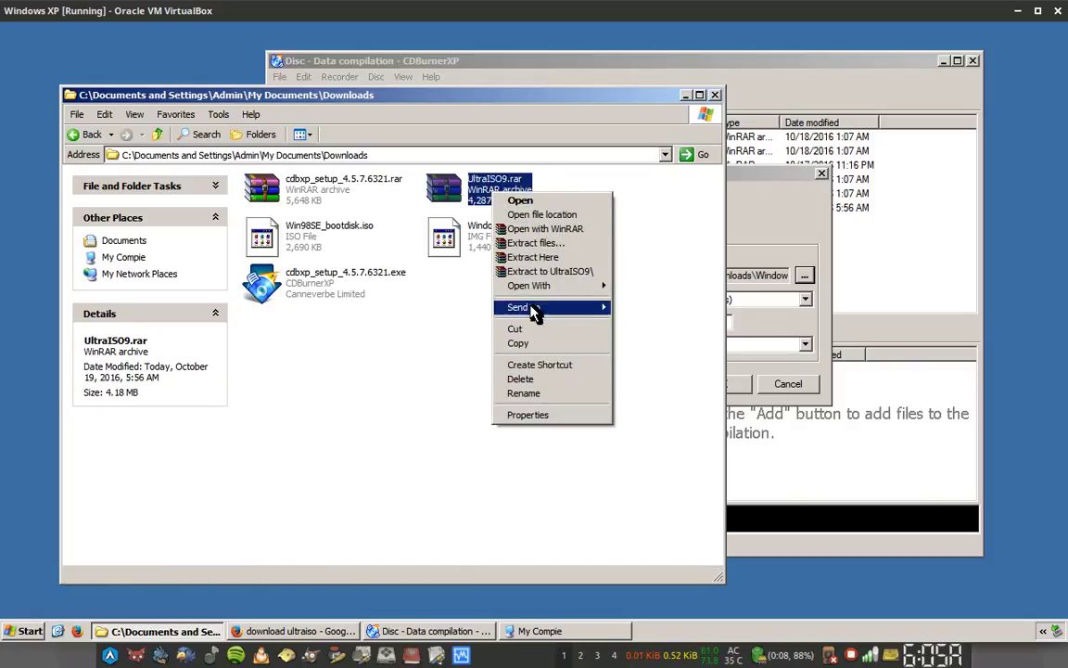
click(543, 257)
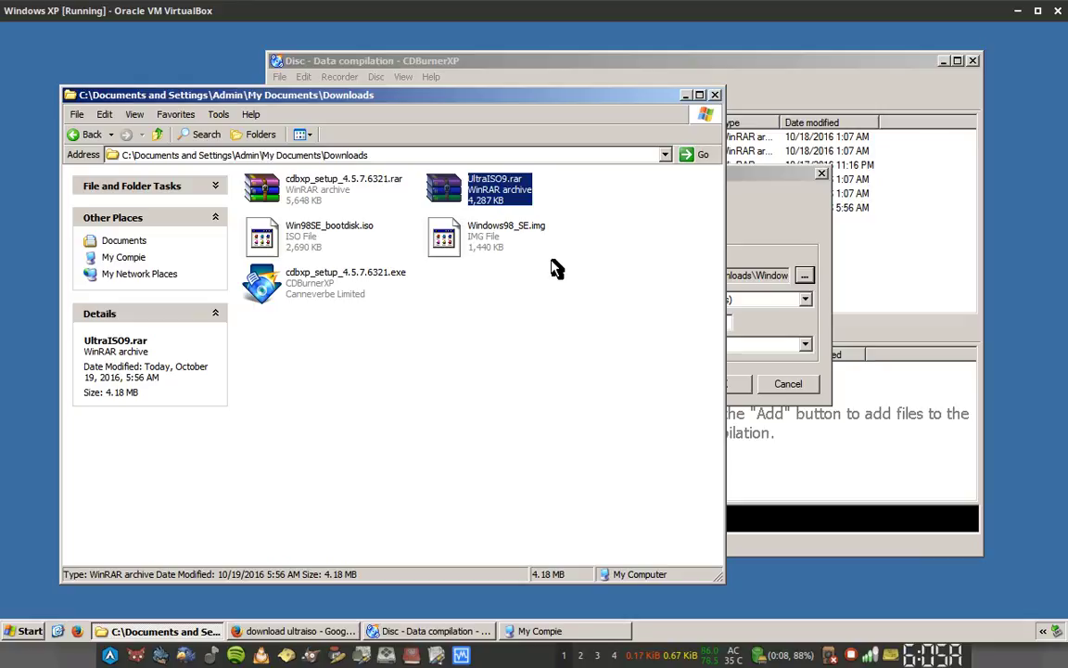
double_click(447, 283)
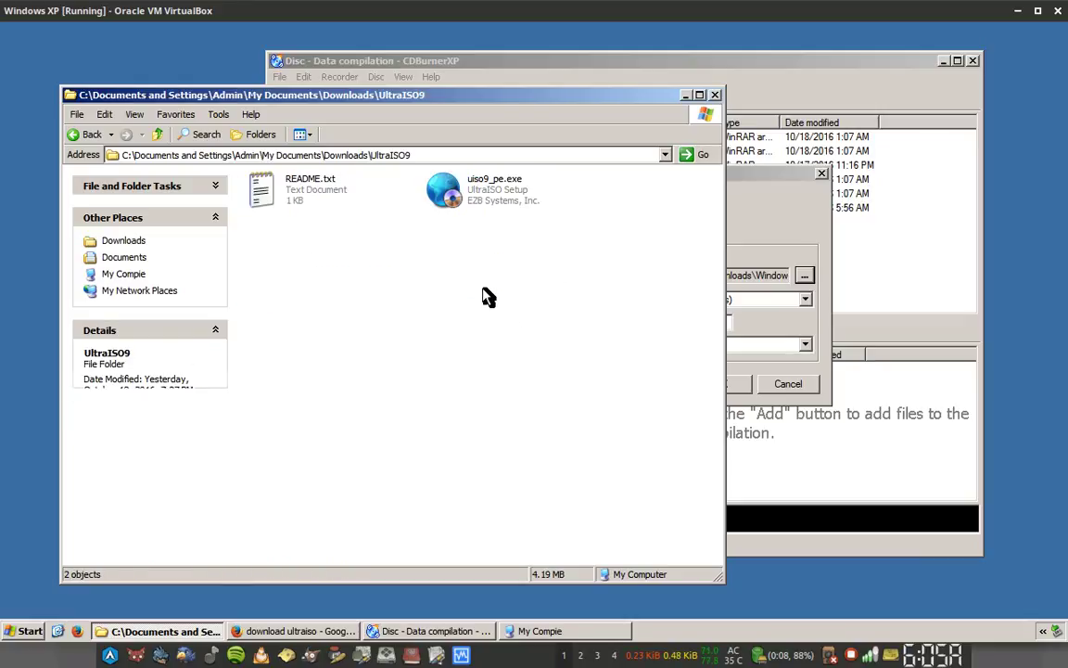
click(501, 208)
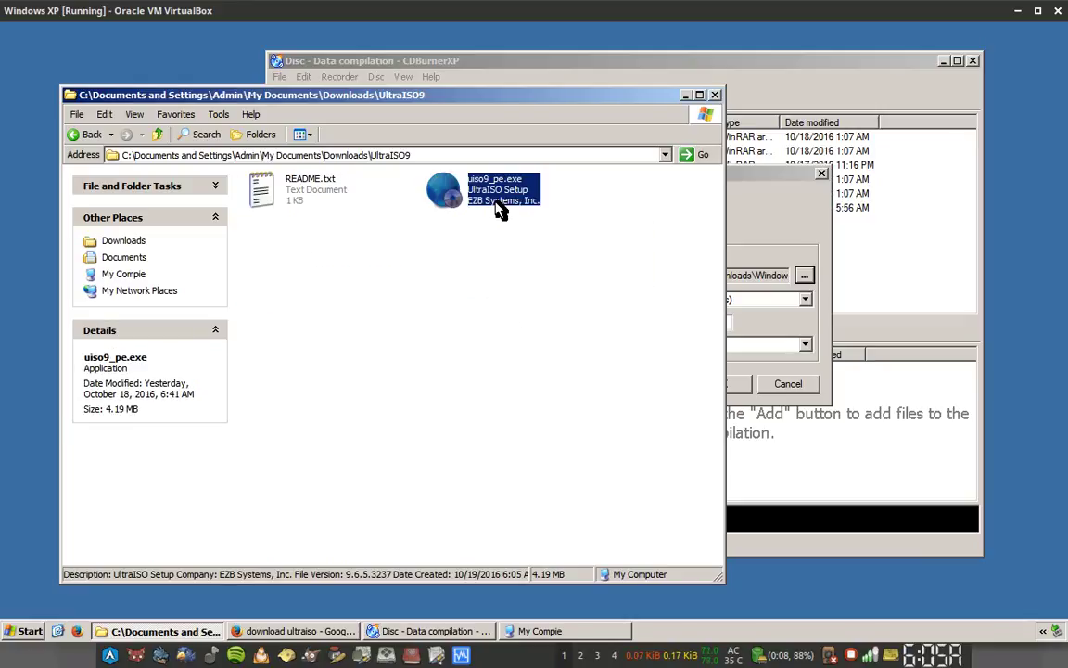
double_click(501, 208)
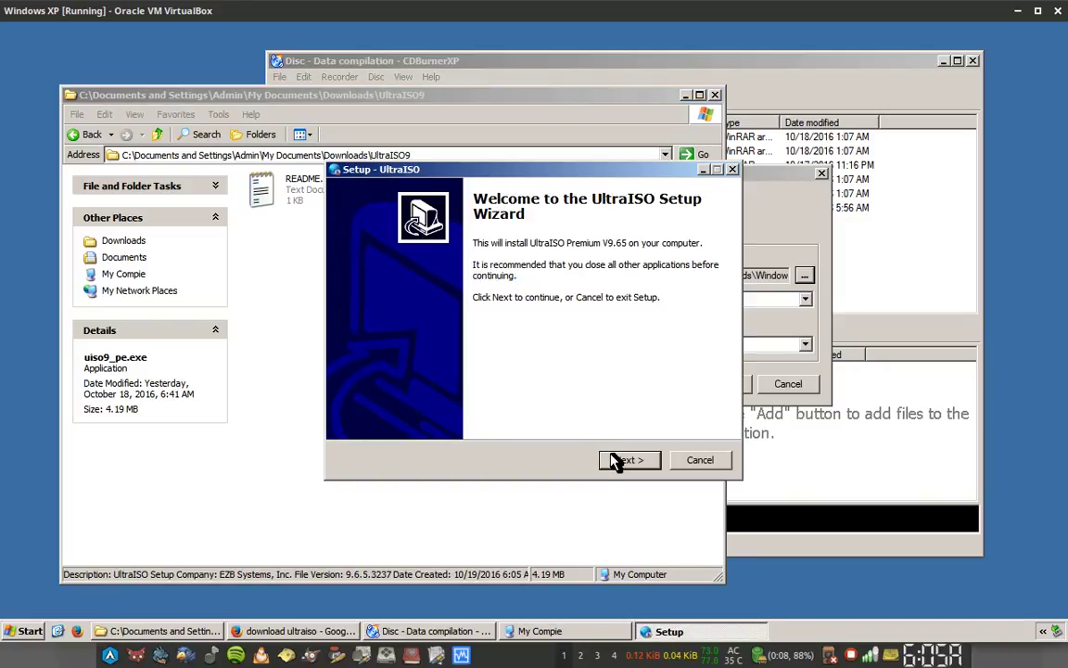
Accept the UltraISO license, keeping the default install folder and Start Menu folder.
click(614, 460)
click(385, 408)
click(620, 461)
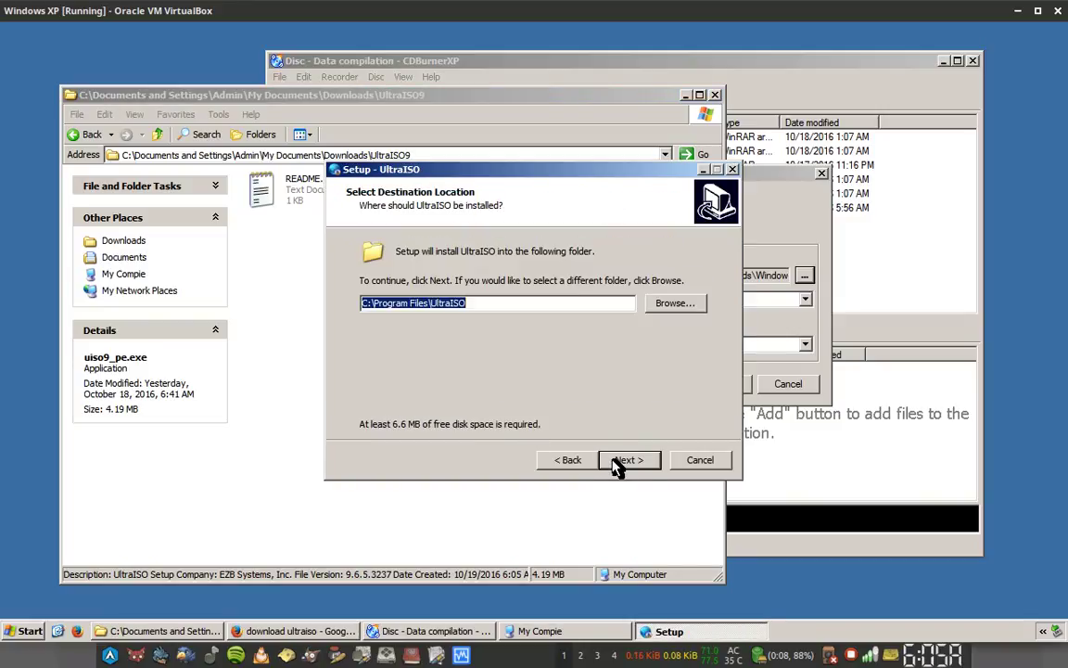
click(615, 463)
click(512, 375)
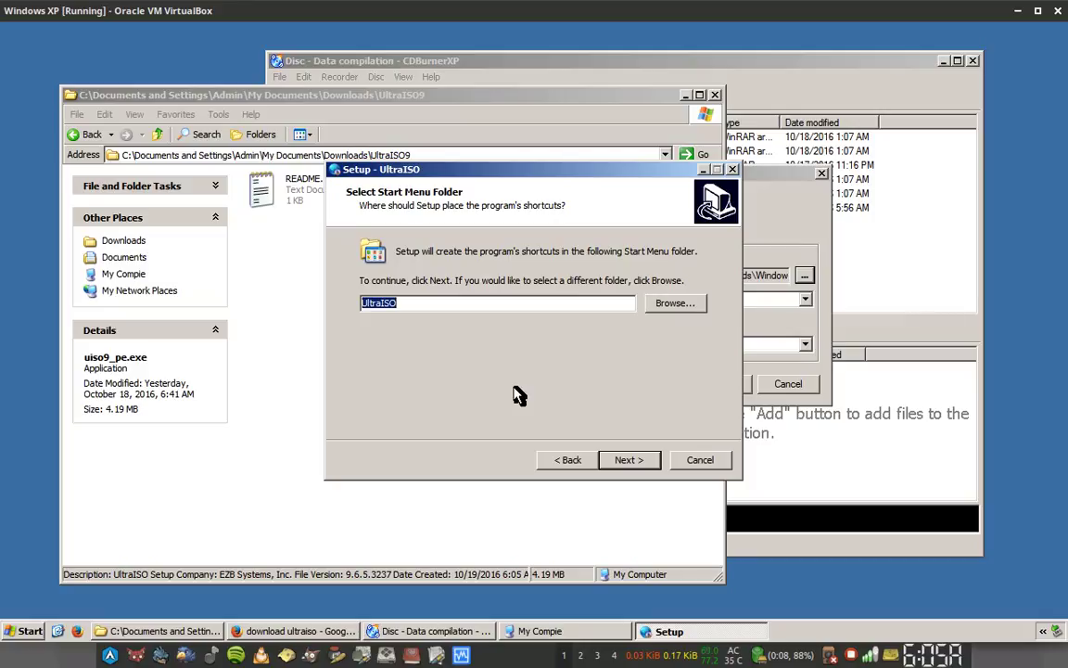
click(620, 461)
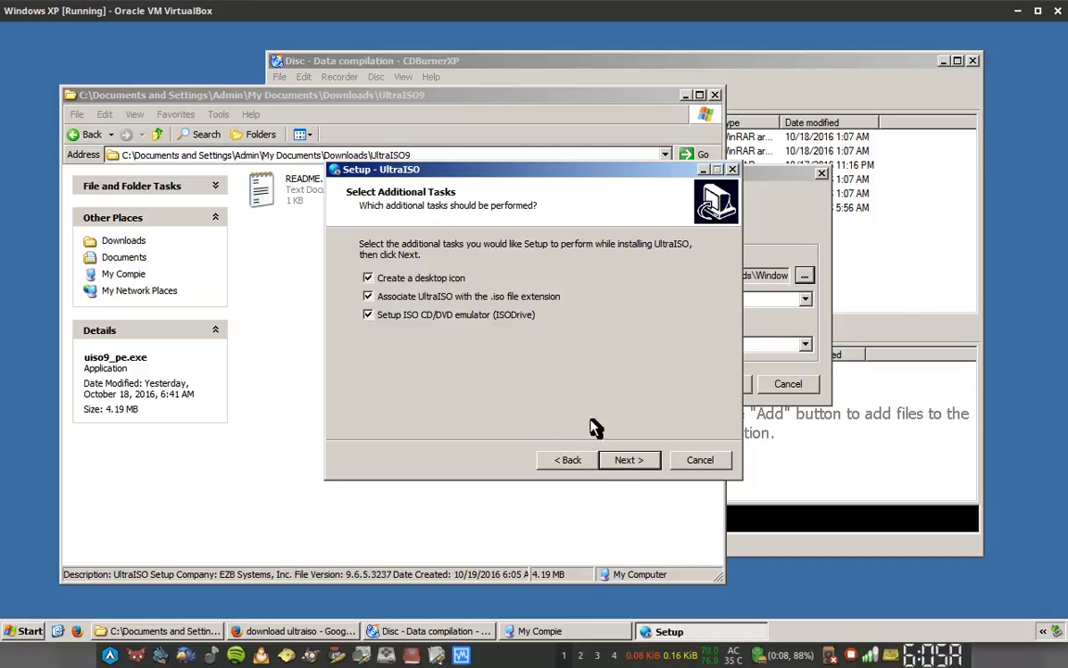
Skip the desktop icon and ISODrive tasks, install, and finish without launching UltraISO.
click(369, 277)
click(628, 467)
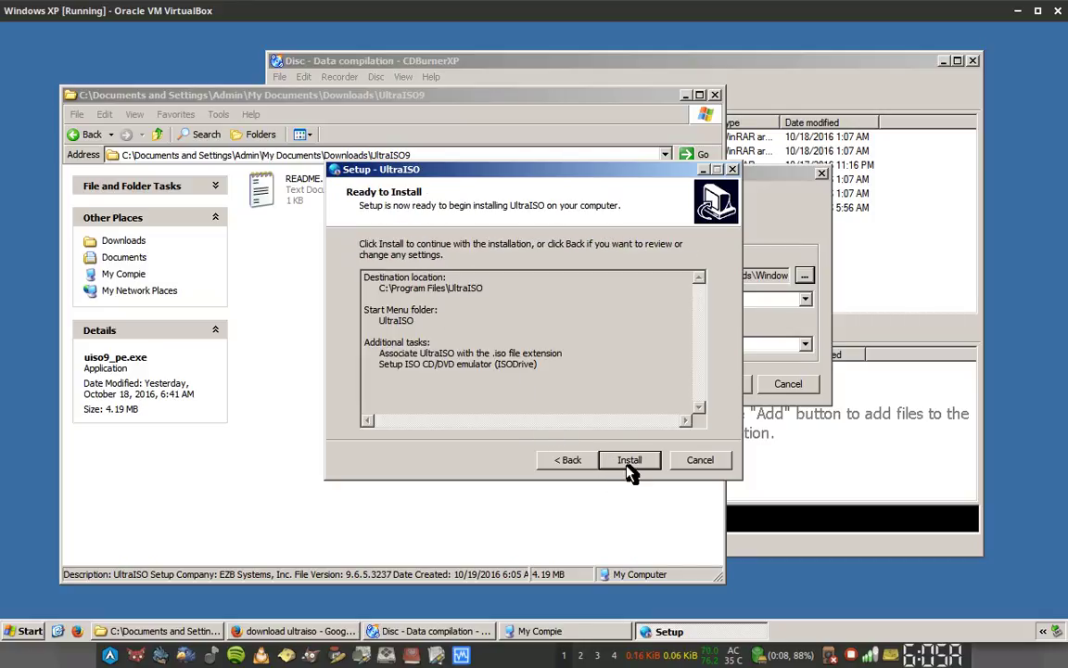
click(571, 460)
click(366, 313)
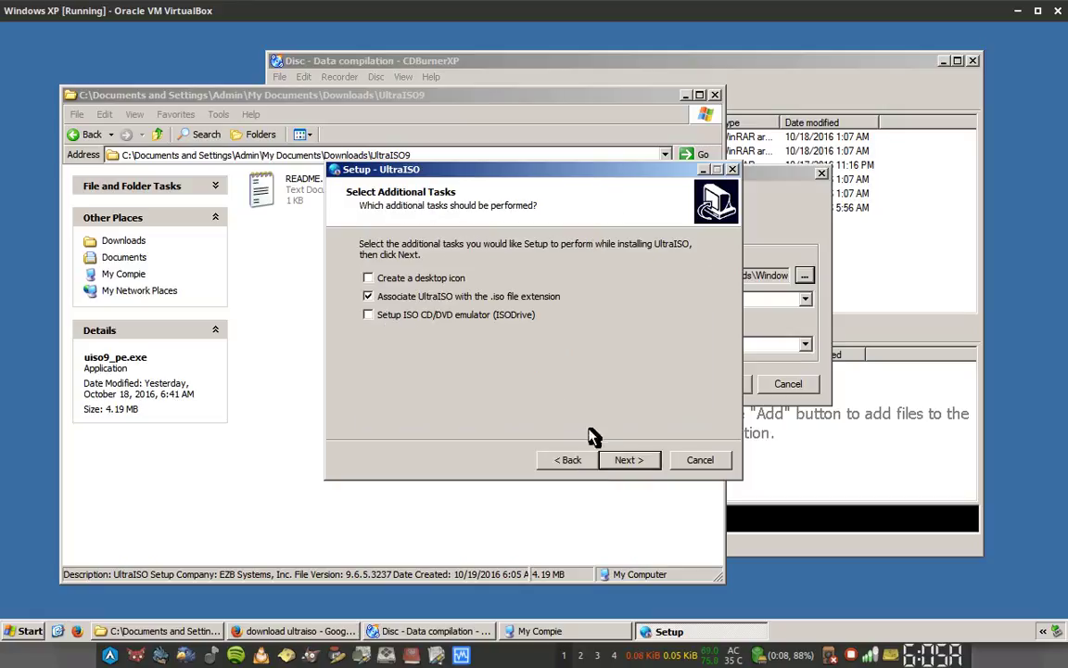
click(627, 464)
click(626, 463)
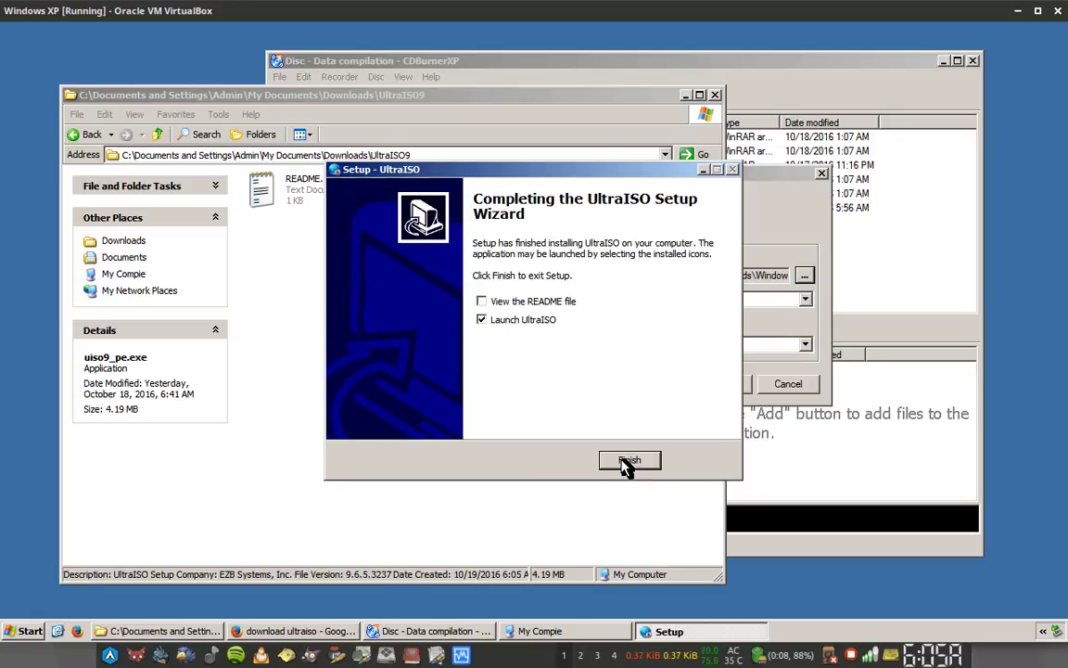
click(542, 321)
click(617, 467)
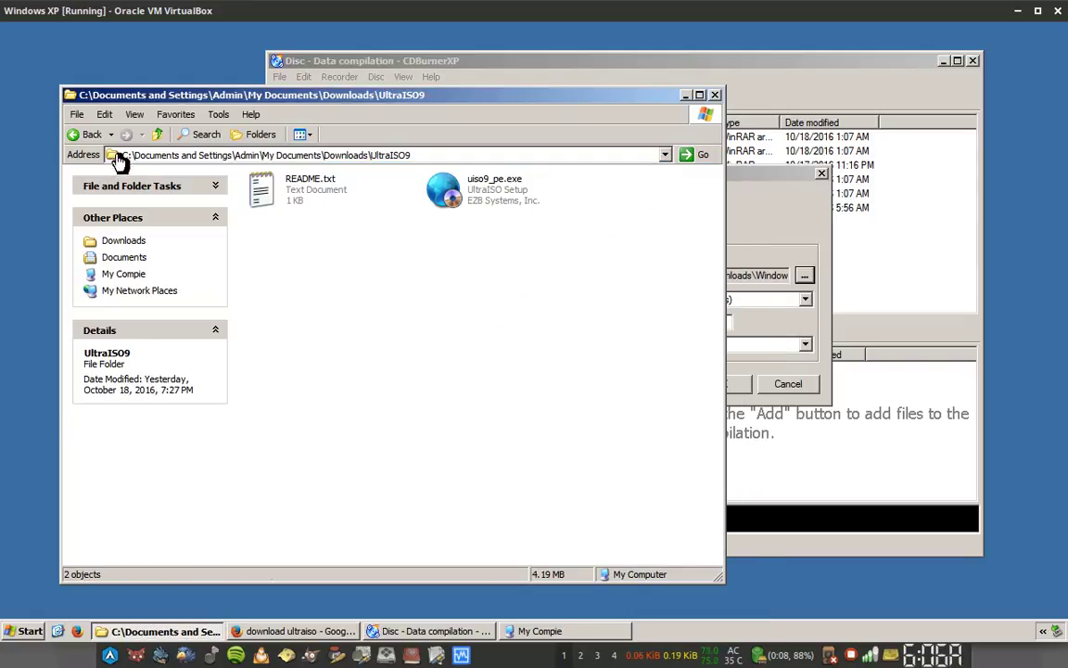
Go back to Downloads, check the assignment PDF, and select Windows98_SE.img.
click(90, 135)
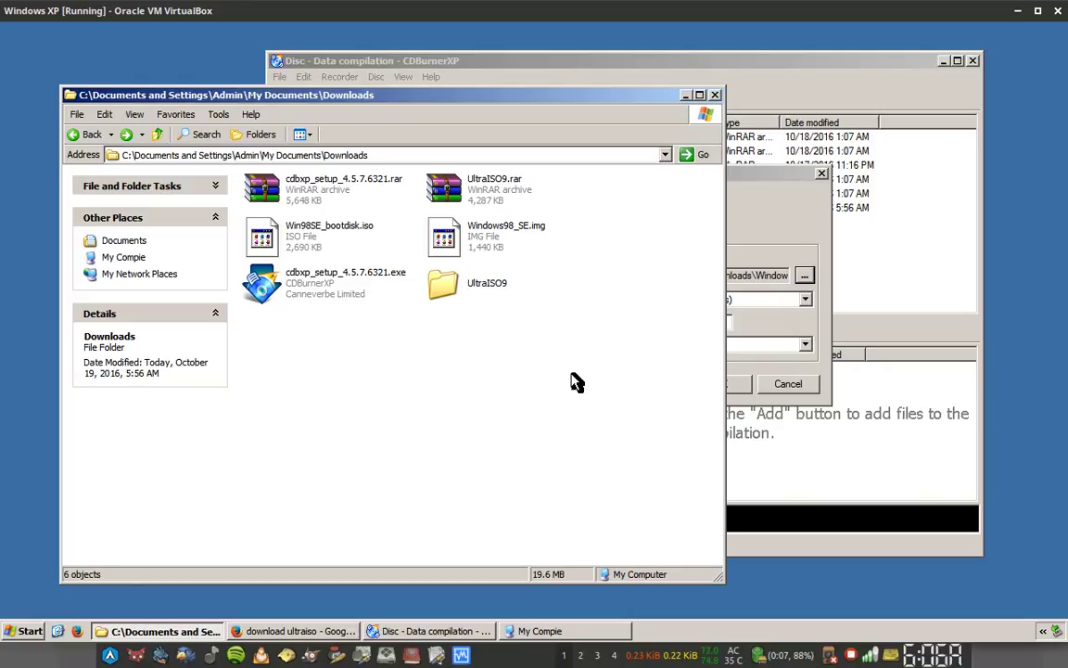
key(alt+Tab)
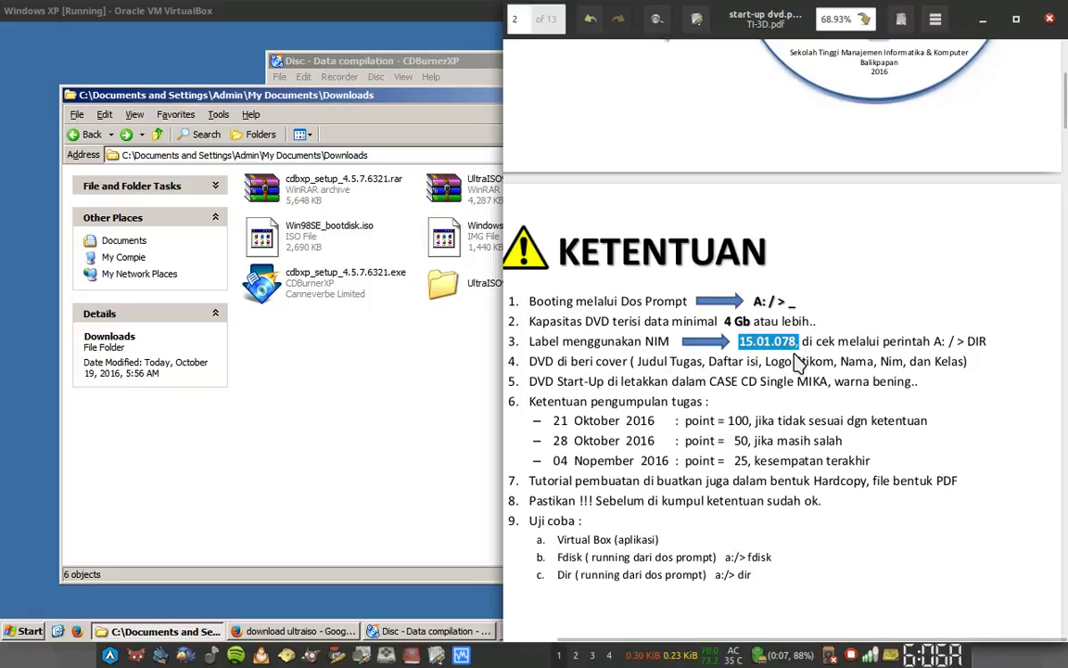
click(428, 358)
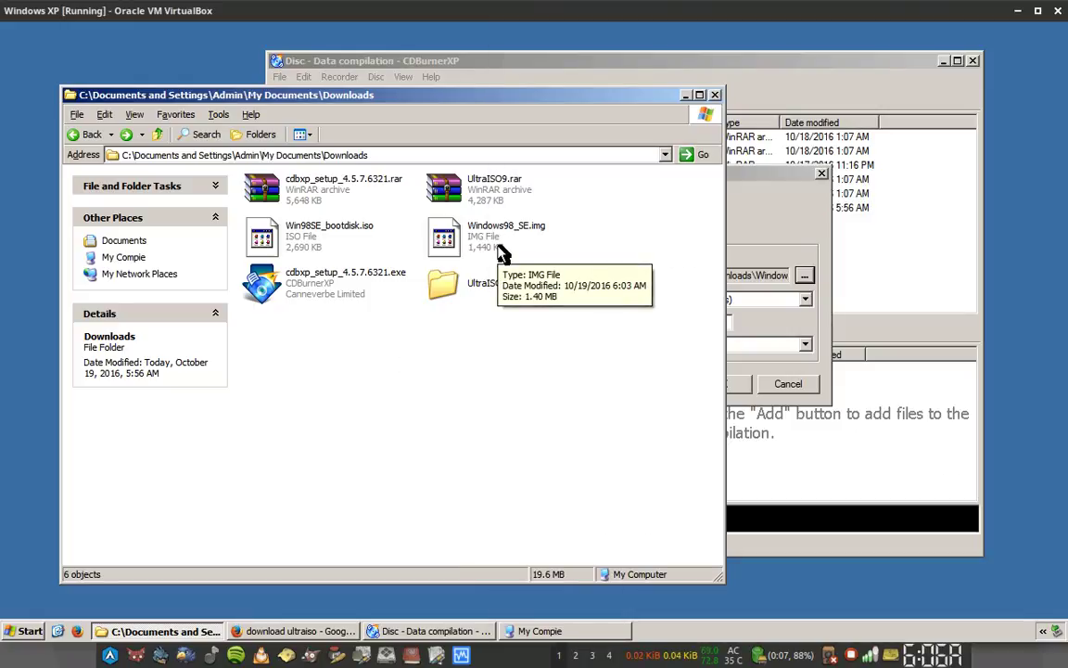
click(525, 254)
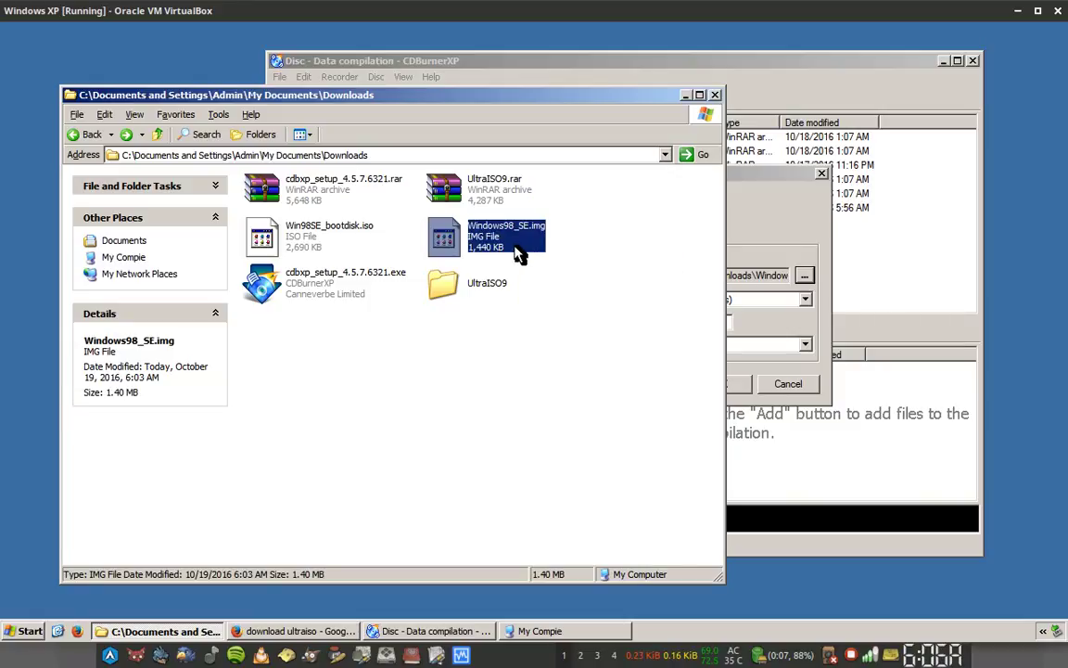
Open Windows98_SE.img with UltraISO Premium, continue as trial, and move the window left.
right_click(502, 250)
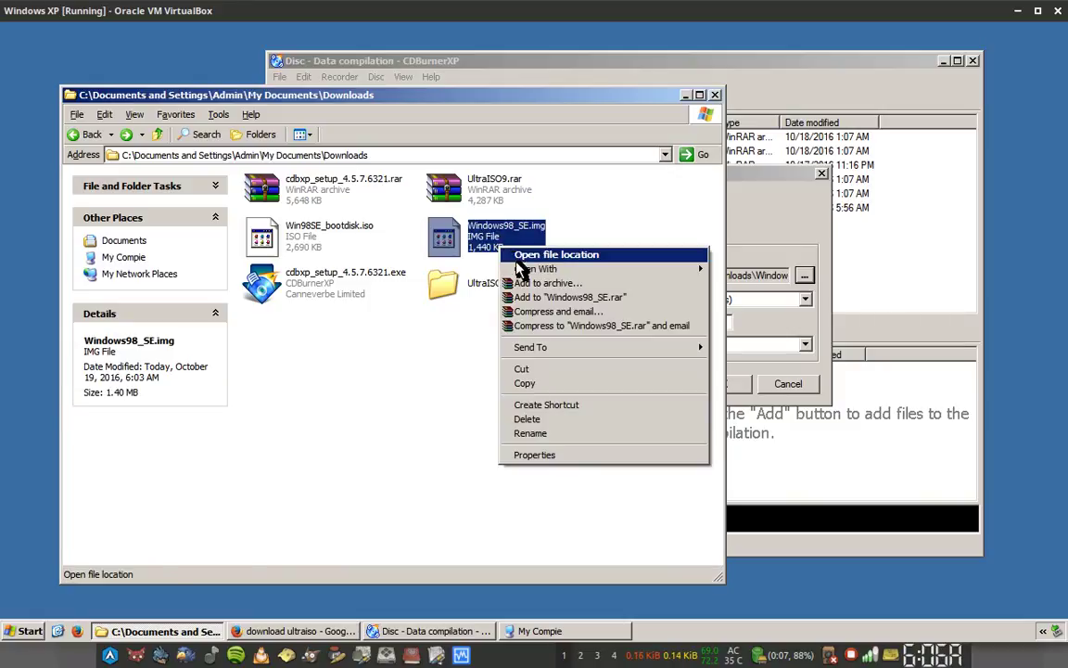
mouse_move(594, 269)
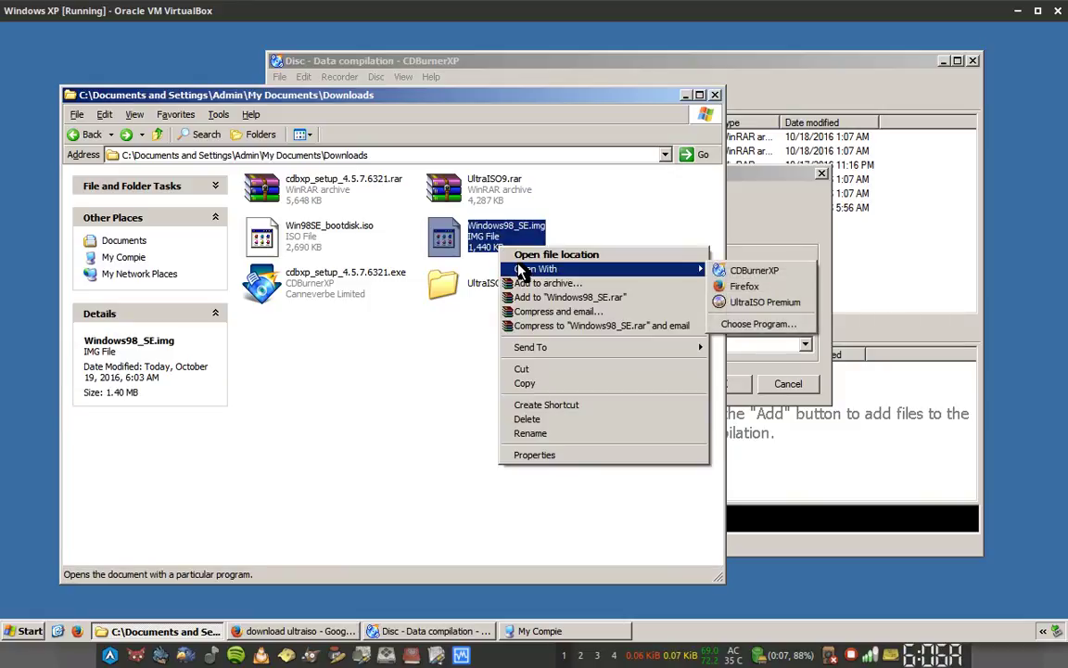
click(770, 302)
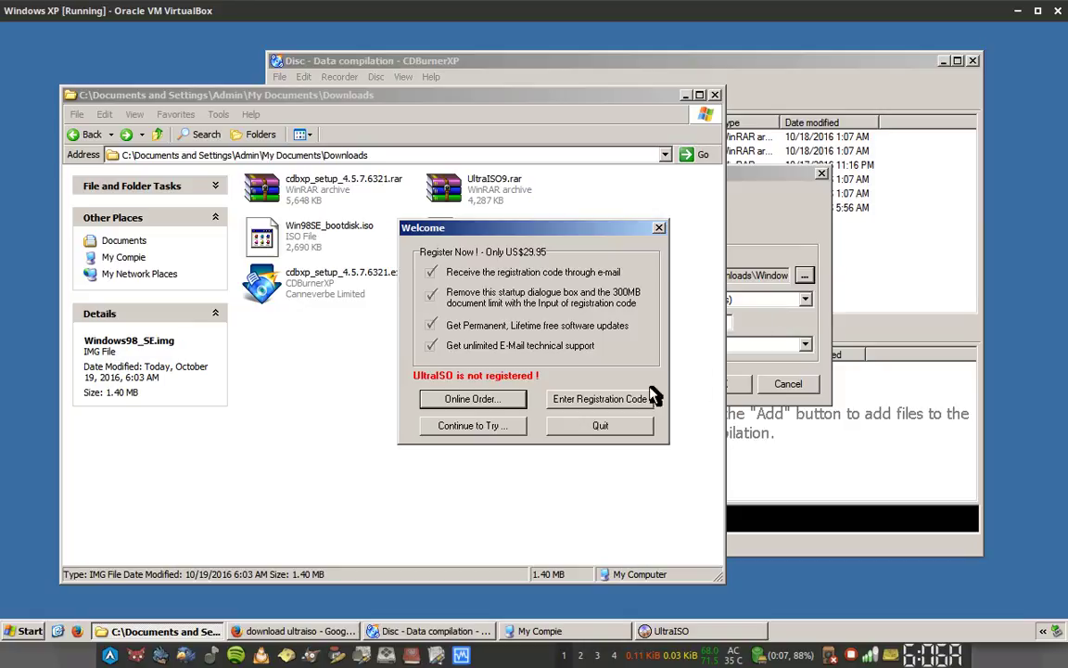
drag(547, 237, 572, 281)
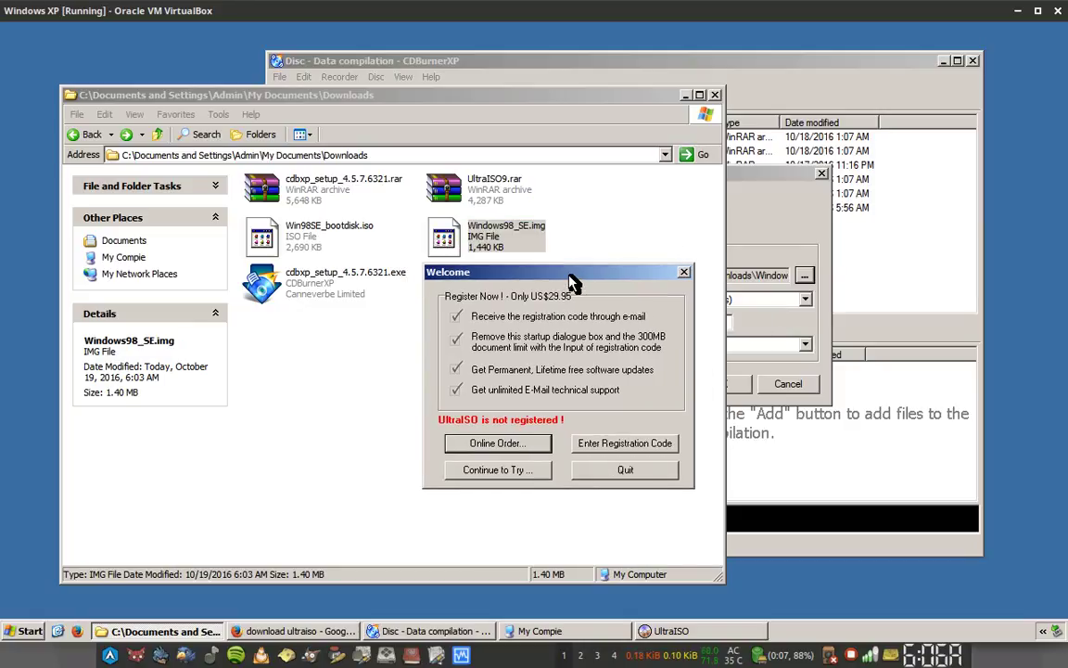
click(533, 477)
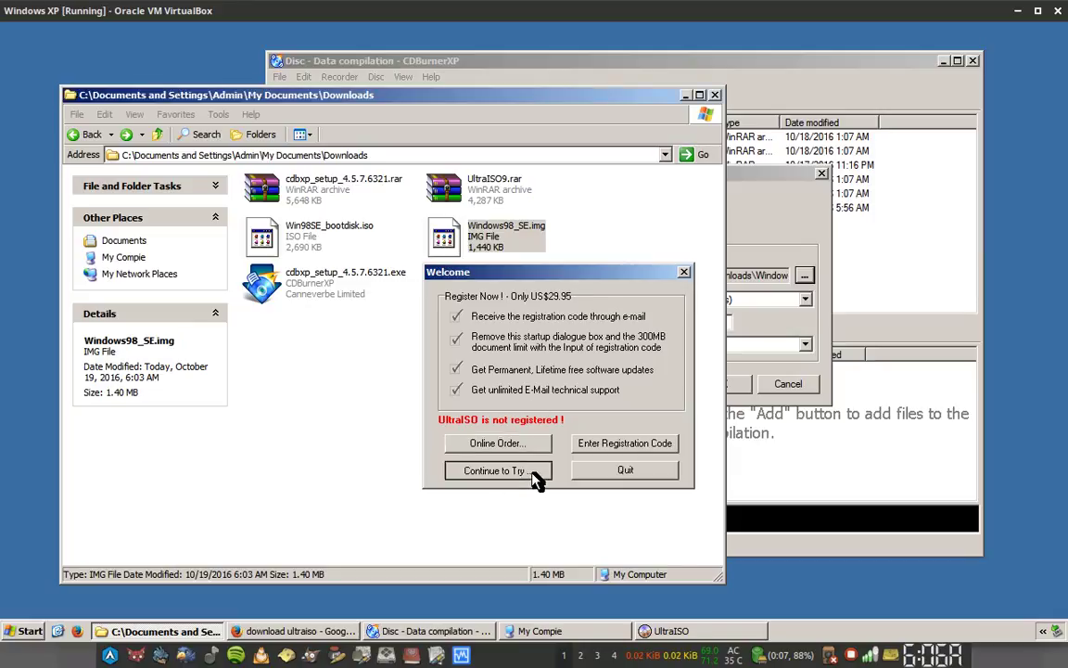
drag(439, 88, 249, 56)
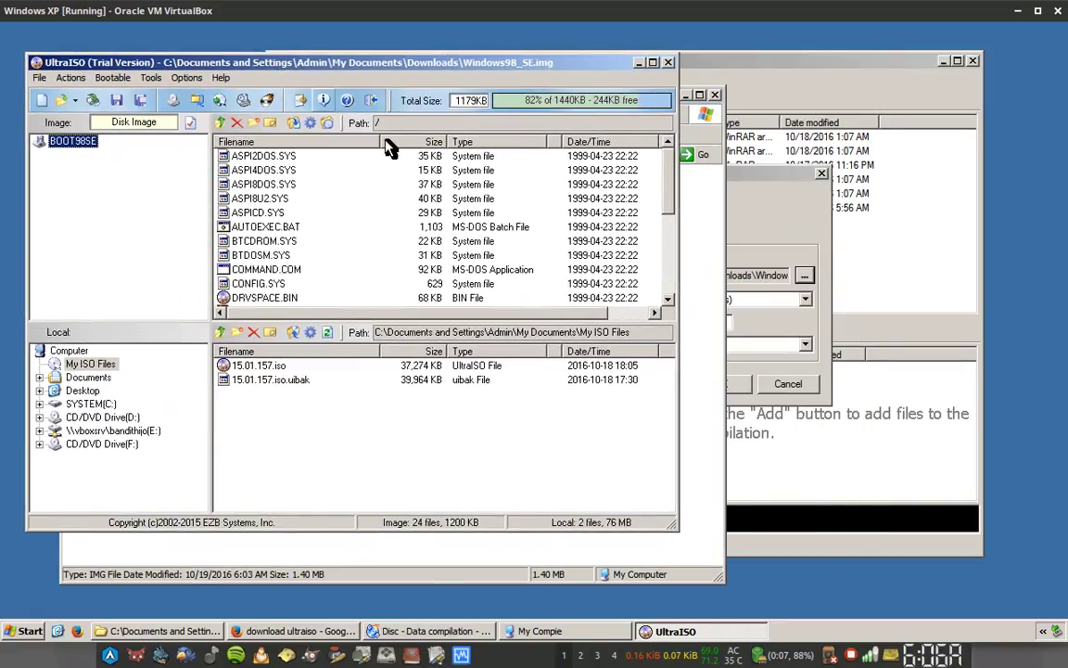
Briefly reopen and cancel CDBurnerXP's boot image picker, check the start-up dvd PDF, then return to UltraISO.
click(691, 209)
click(805, 276)
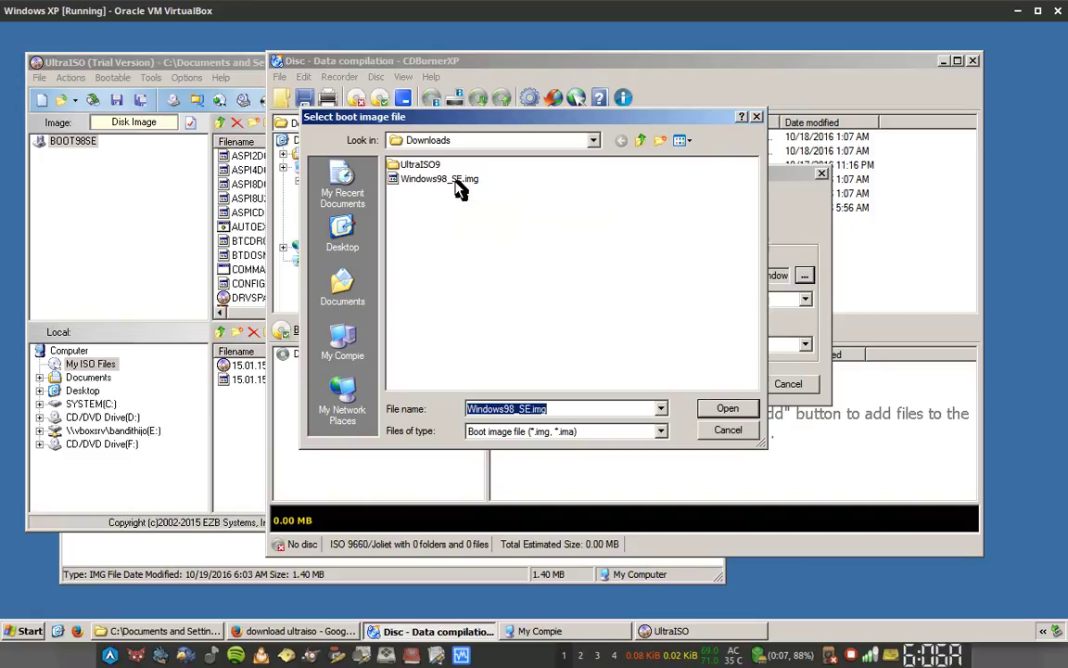
click(719, 430)
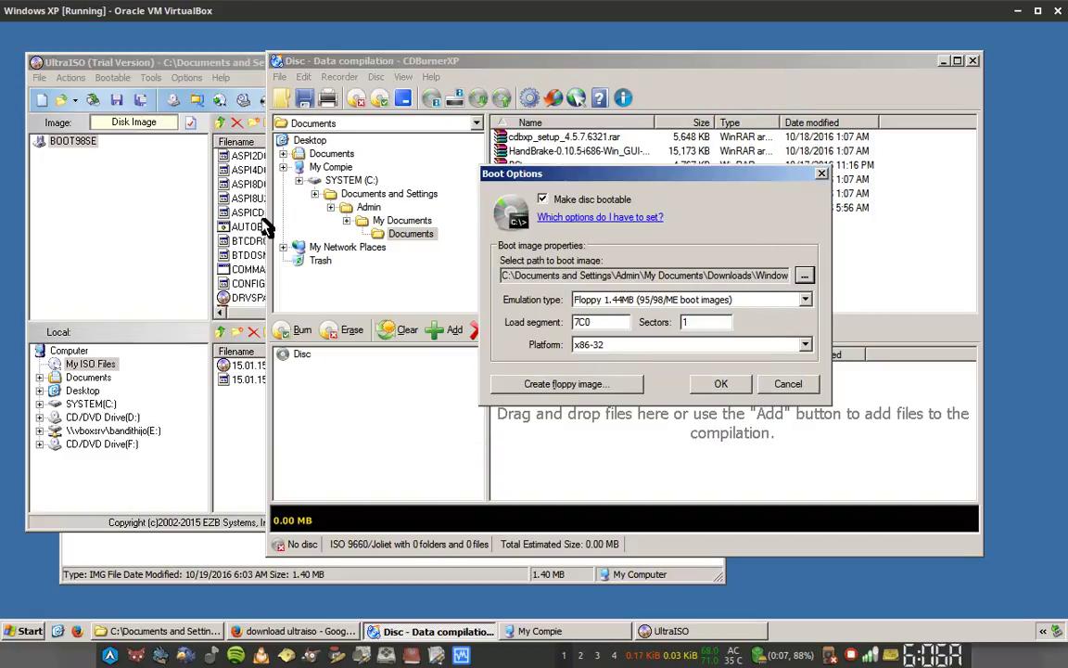
key(alt+Tab)
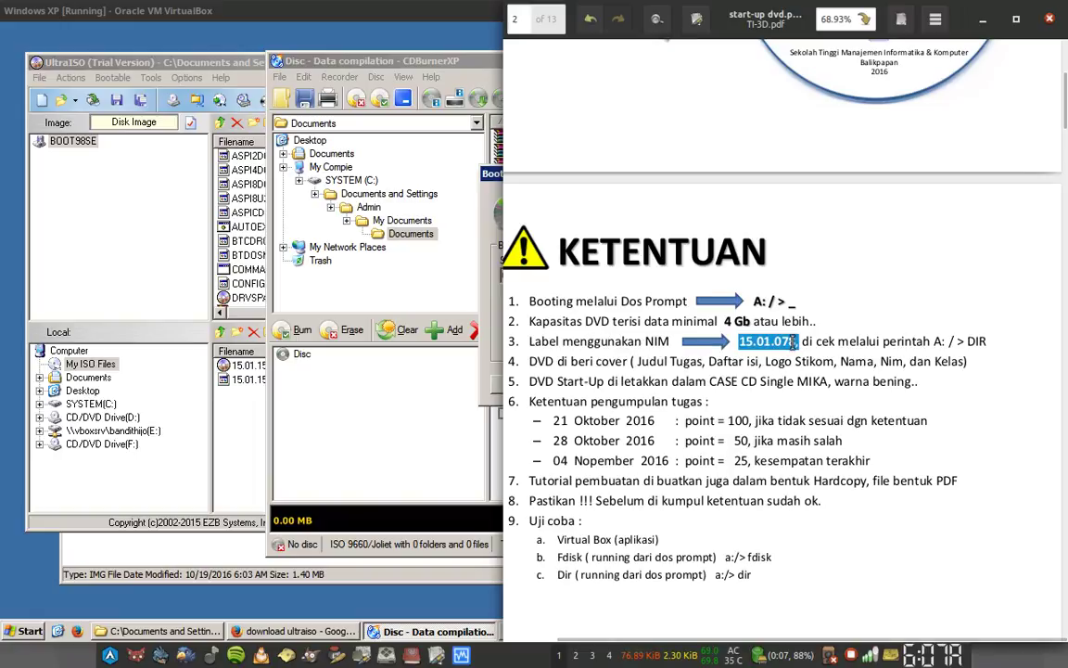
click(193, 60)
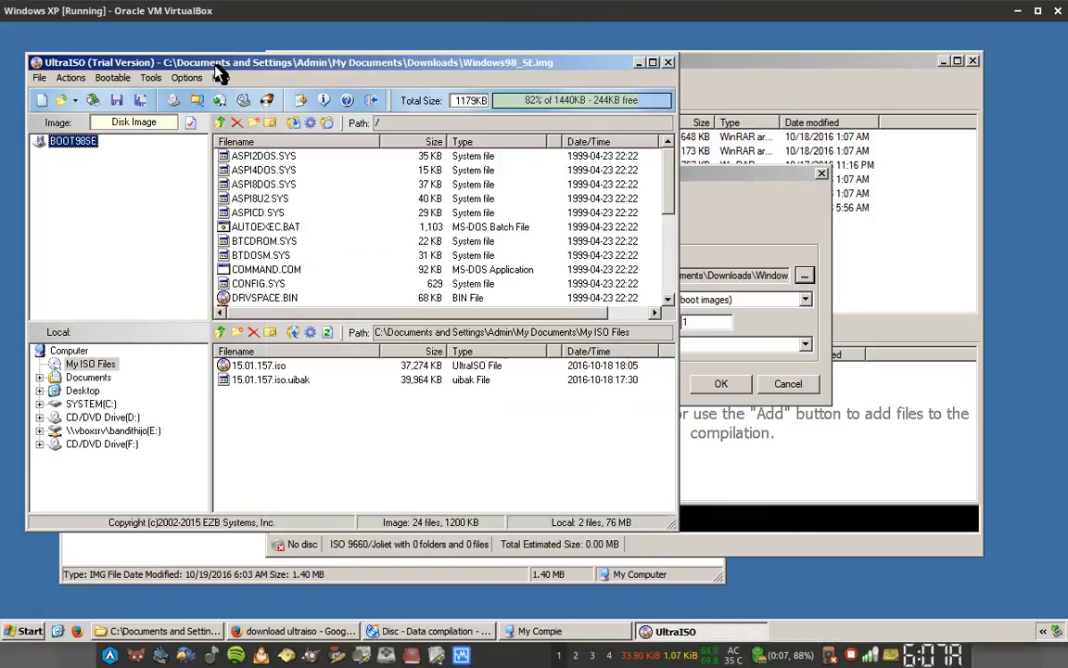
Rename the BOOT98SE volume label to 15.01.157 and close UltraISO.
right_click(78, 147)
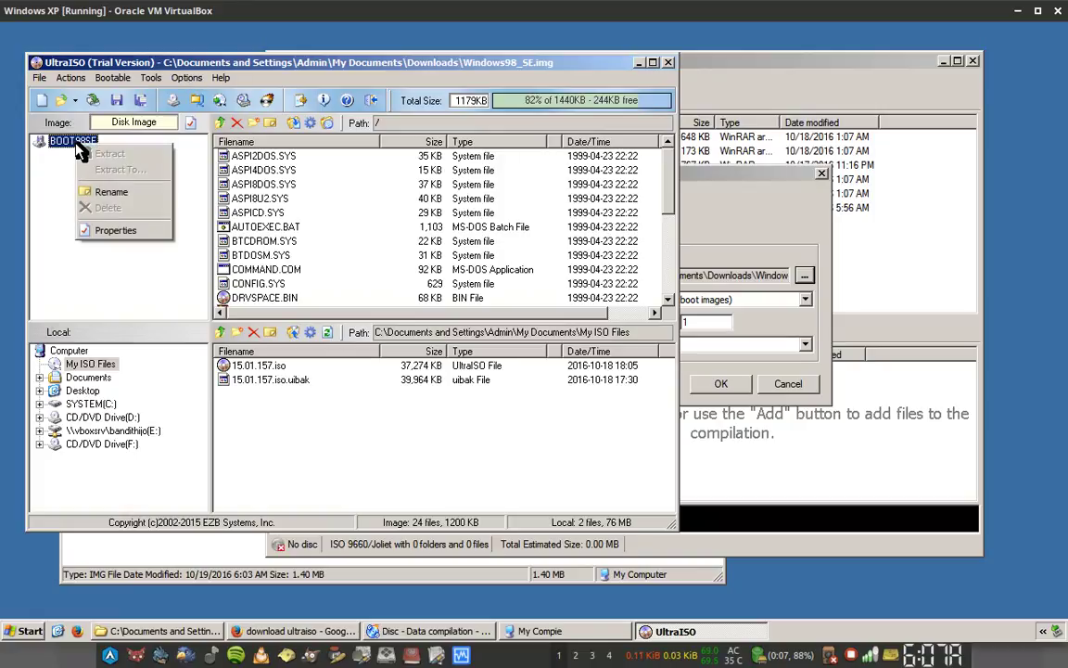
click(97, 193)
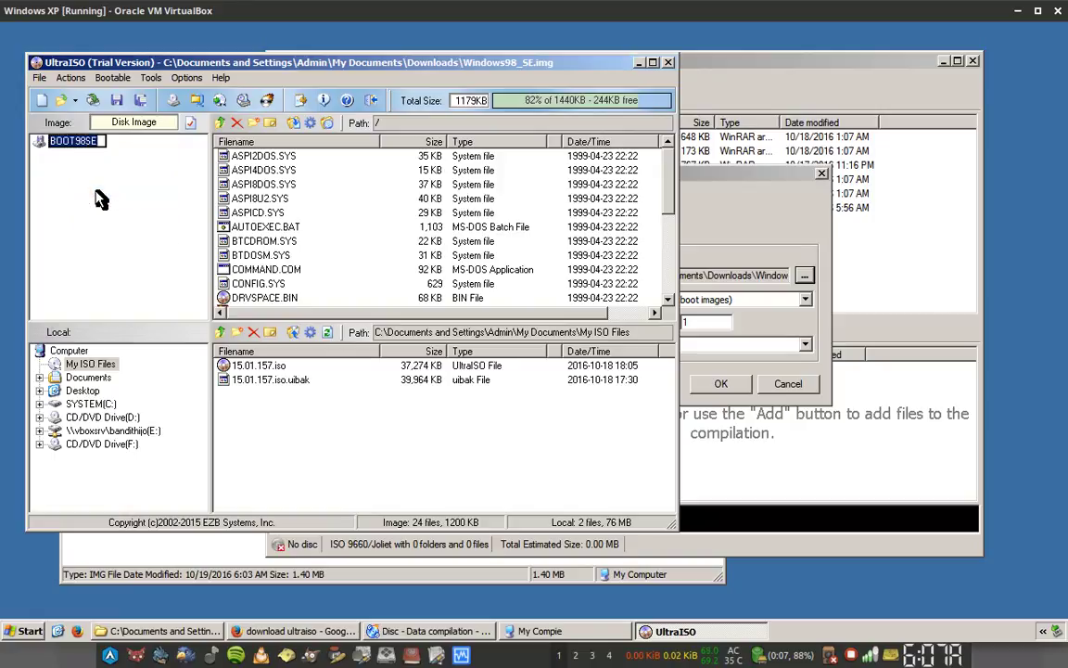
text(15.0)
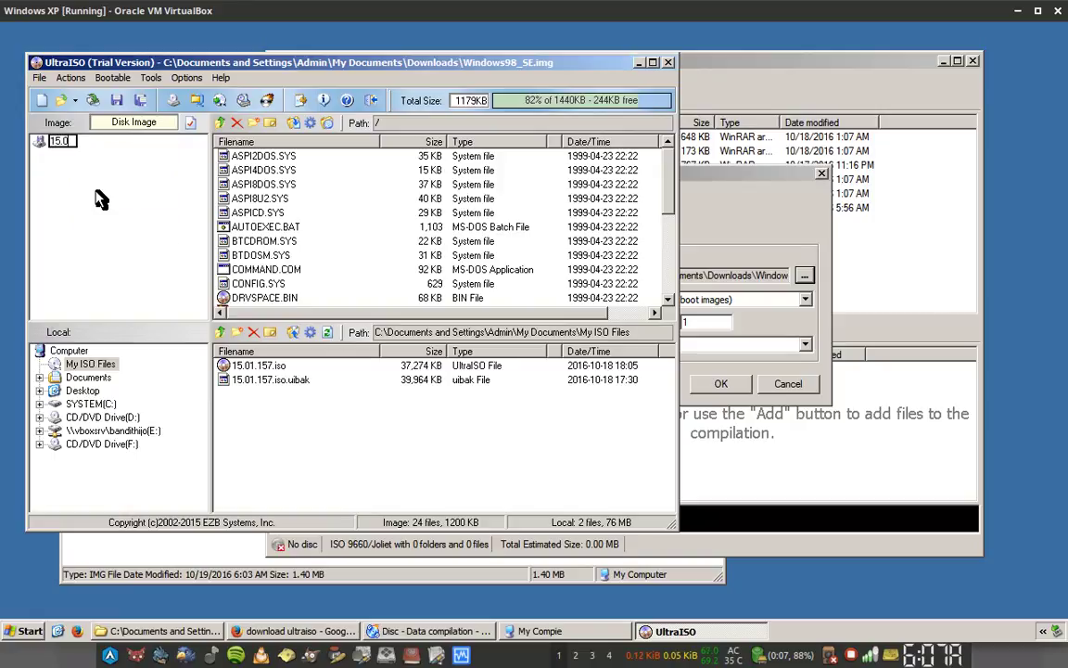
text(1.157)
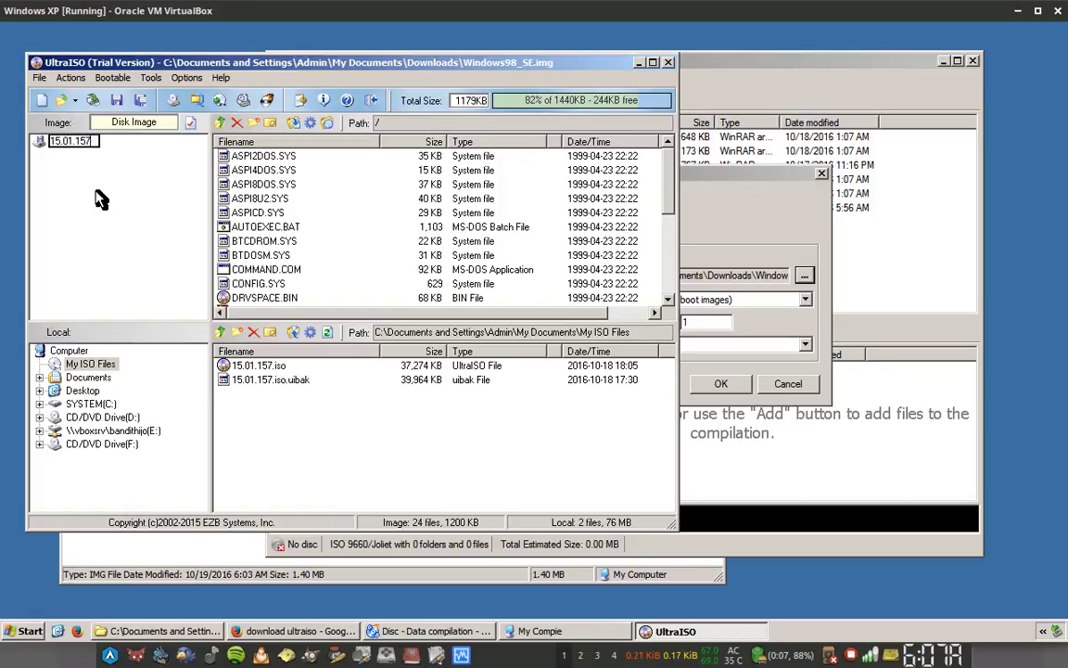
key(Return)
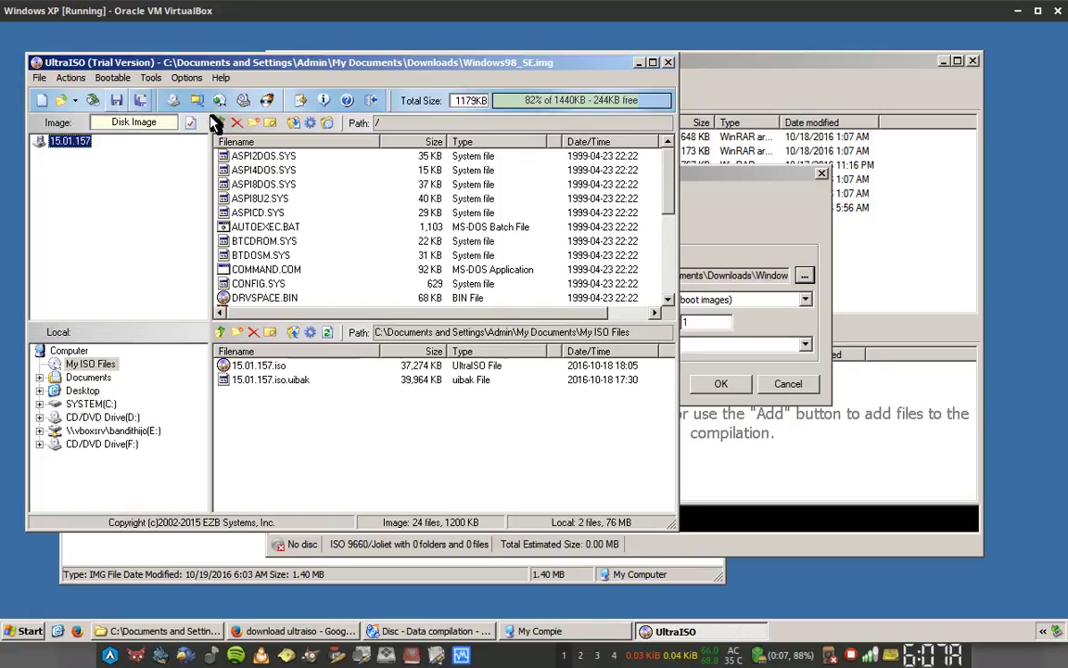
click(668, 62)
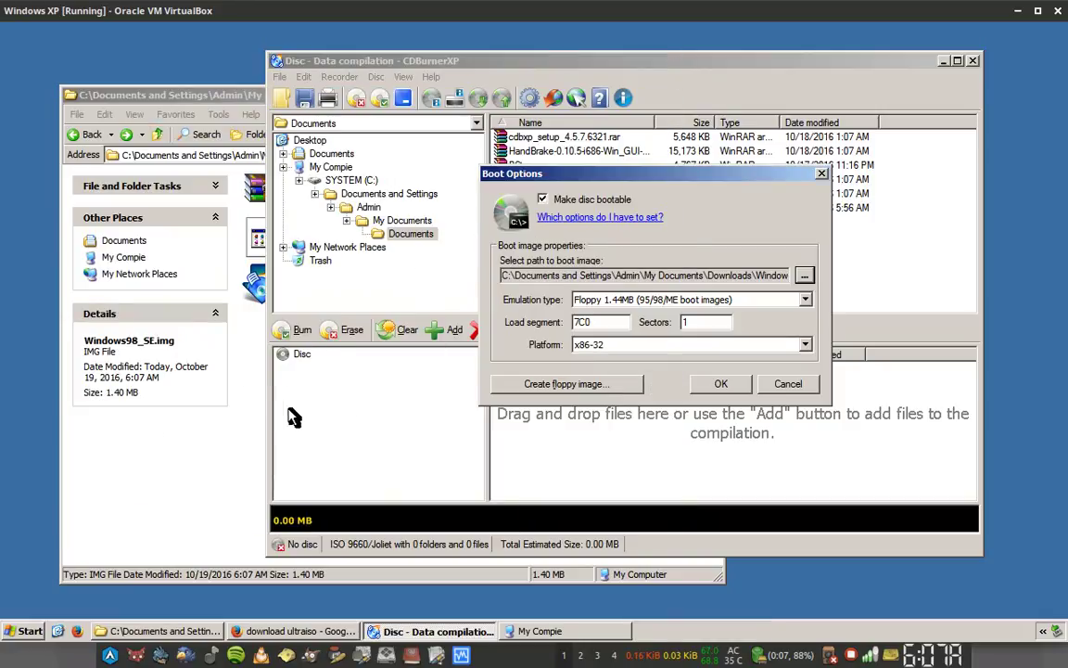
Reopen Windows98_SE.img in trial UltraISO to verify the 15.01.157 label, then switch to CDBurnerXP.
click(226, 367)
click(484, 239)
right_click(484, 239)
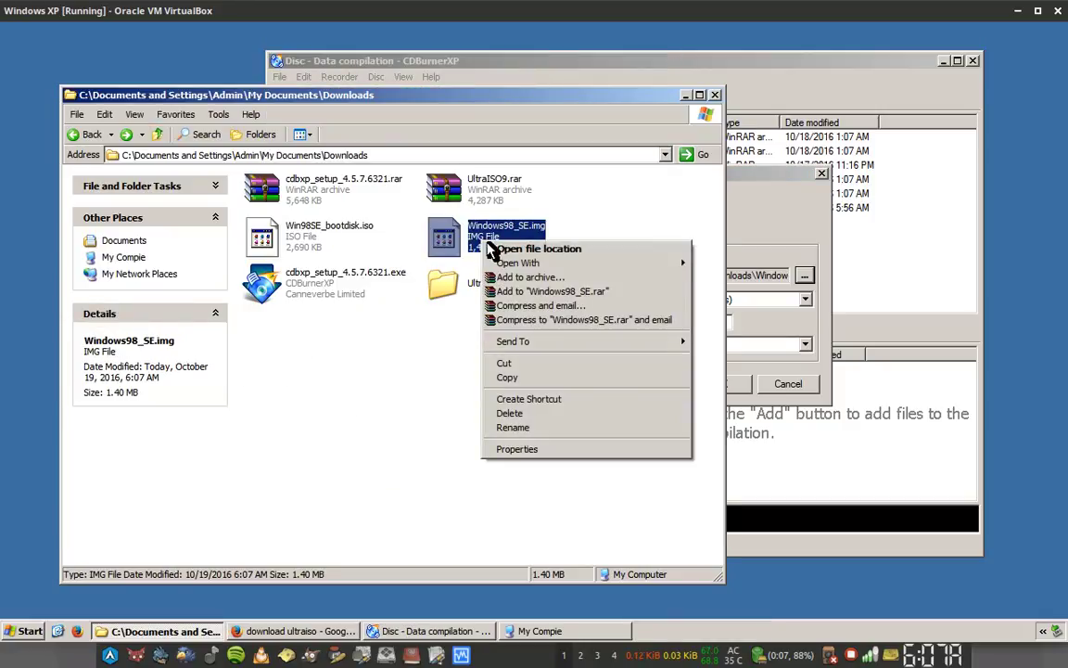
mouse_move(502, 267)
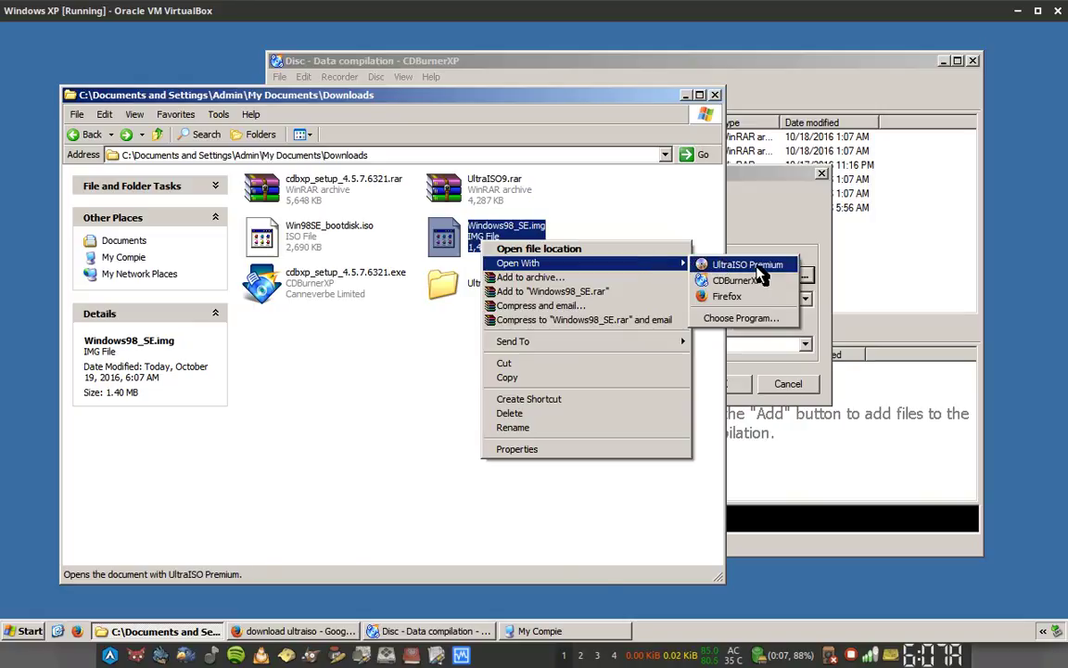
click(719, 265)
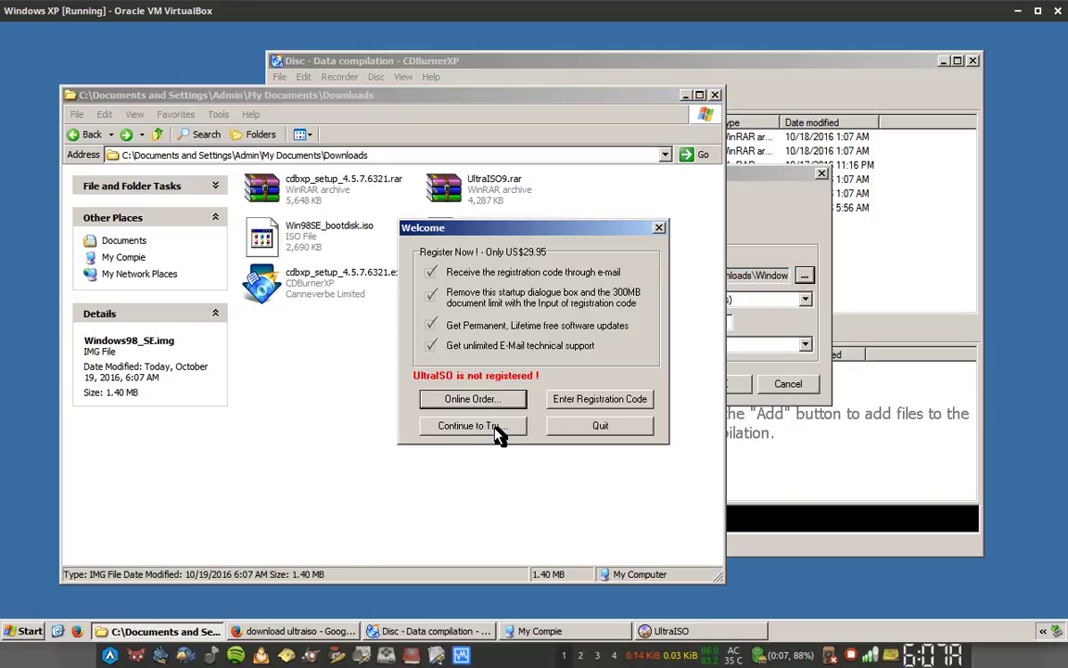
click(509, 429)
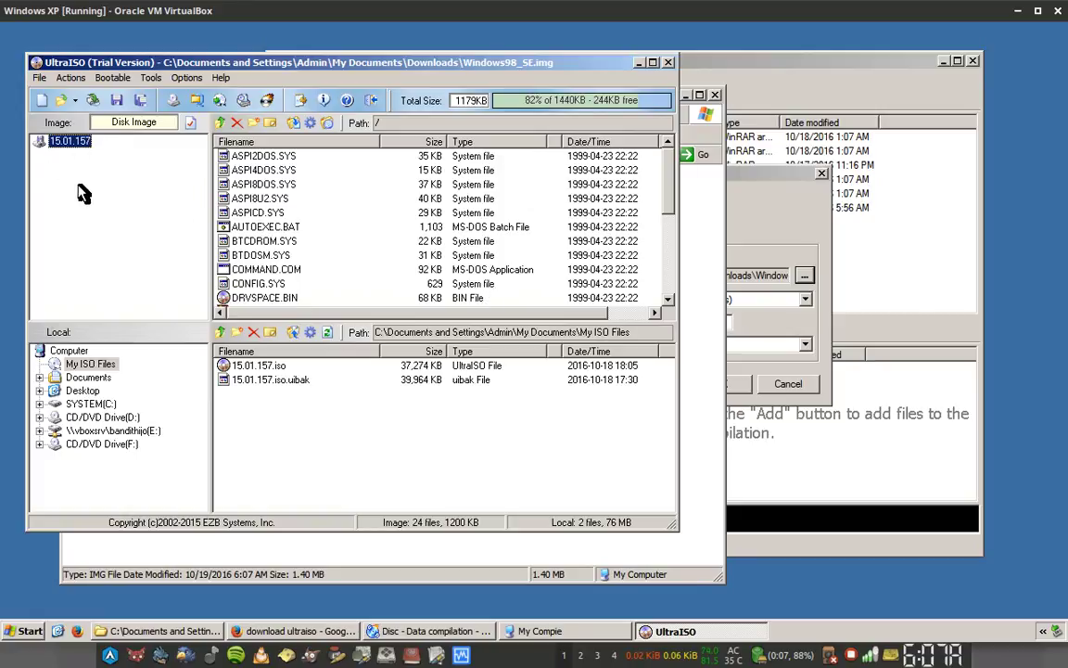
drag(669, 210, 667, 126)
click(668, 63)
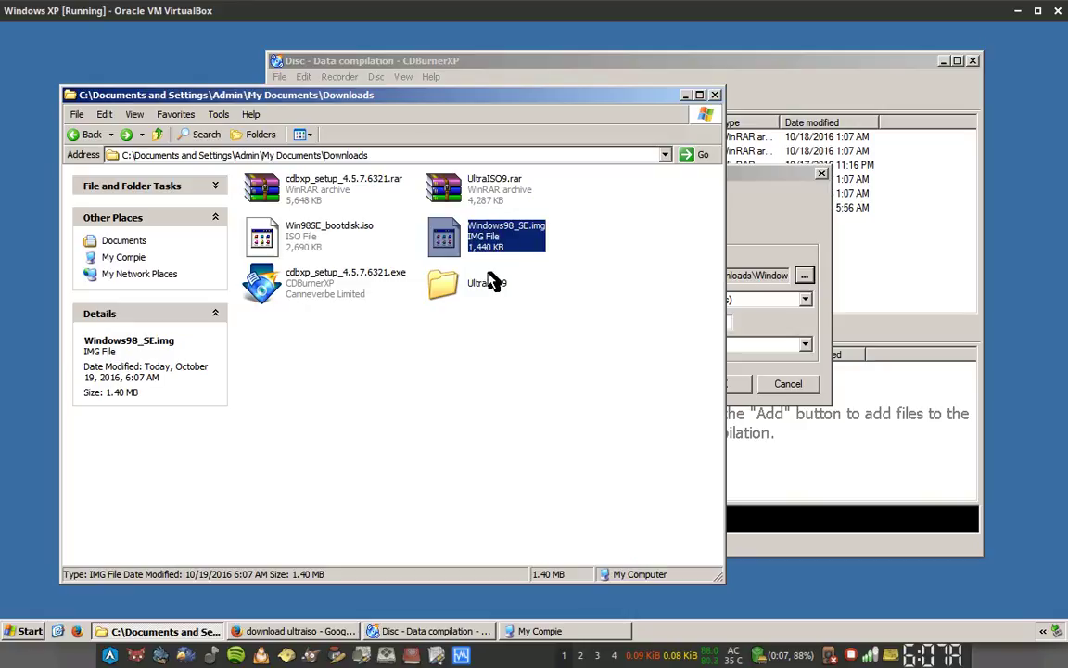
click(420, 634)
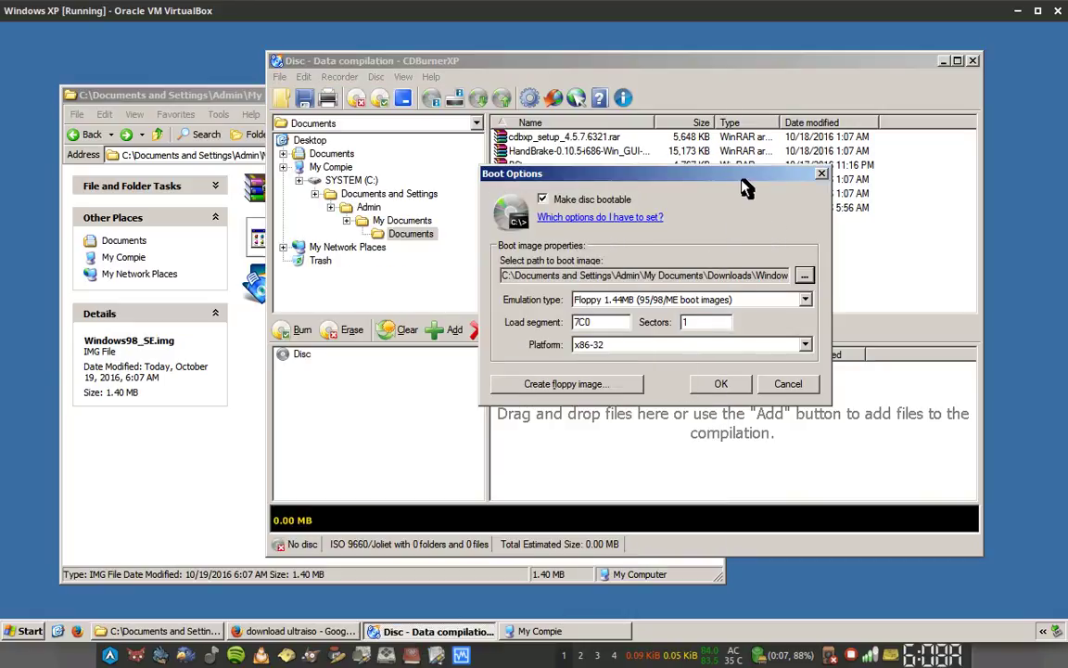
Consult the tutorial PDF, then return to CDBurnerXP's Boot Options.
drag(742, 181, 750, 184)
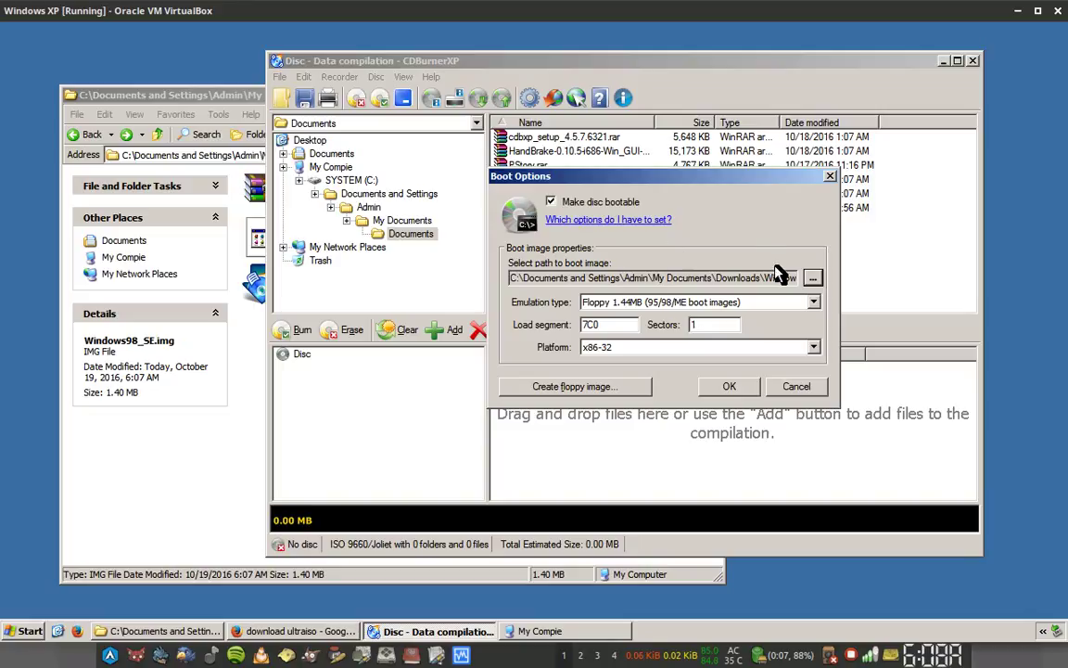
key(alt+Tab)
scroll(812, 405, down, 10)
scroll(811, 406, down, 10)
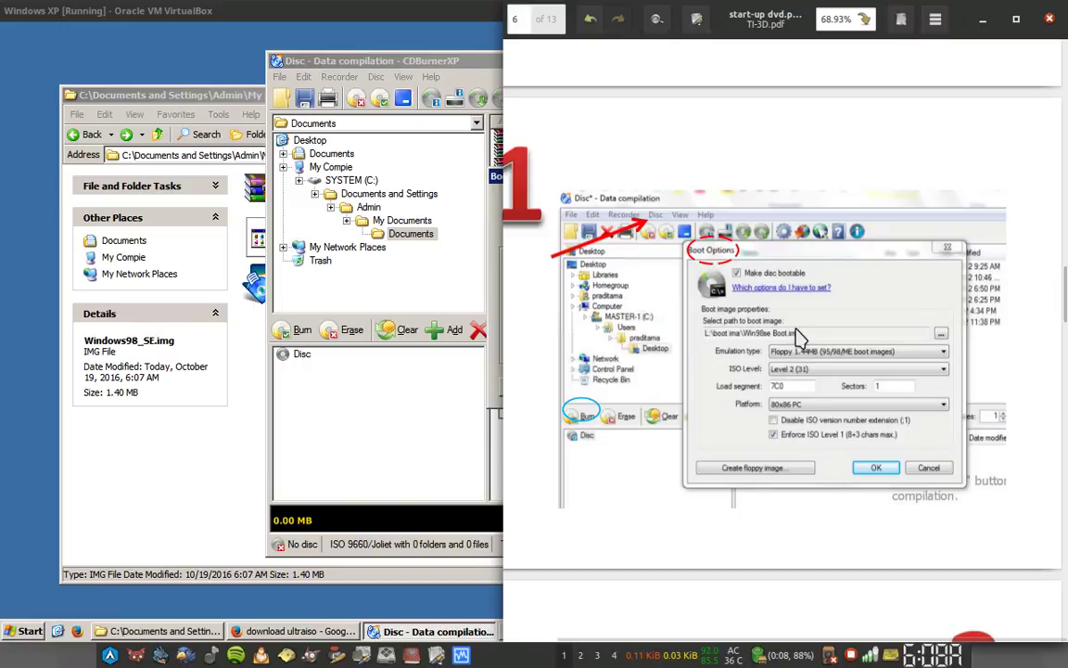
click(461, 88)
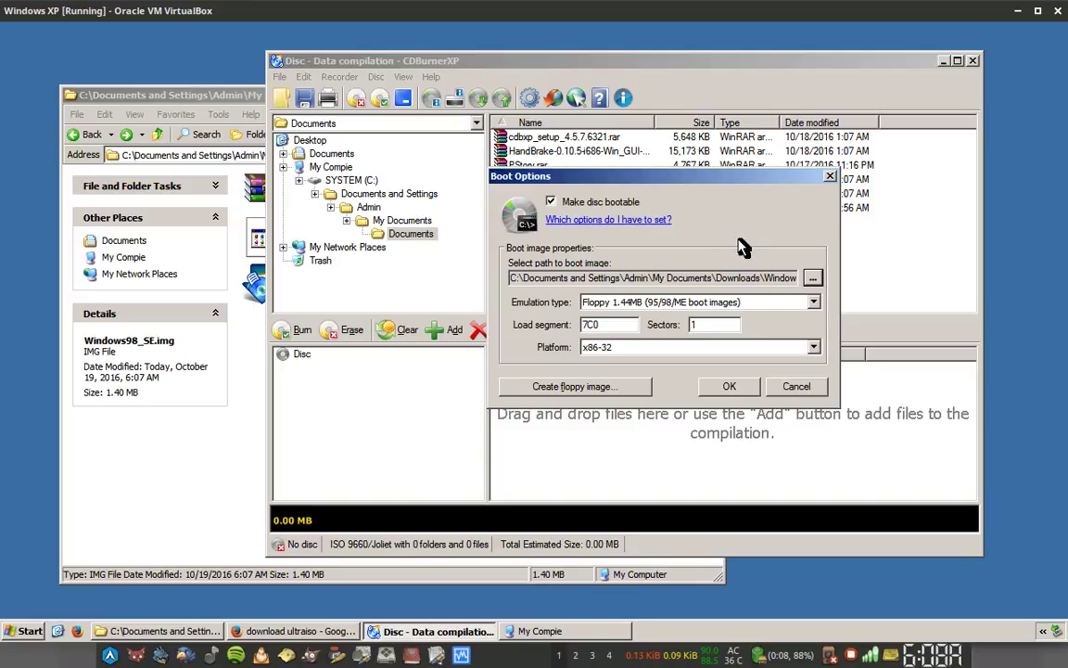
Pick the relabelled Windows98_SE.img from Downloads as the boot image.
click(813, 280)
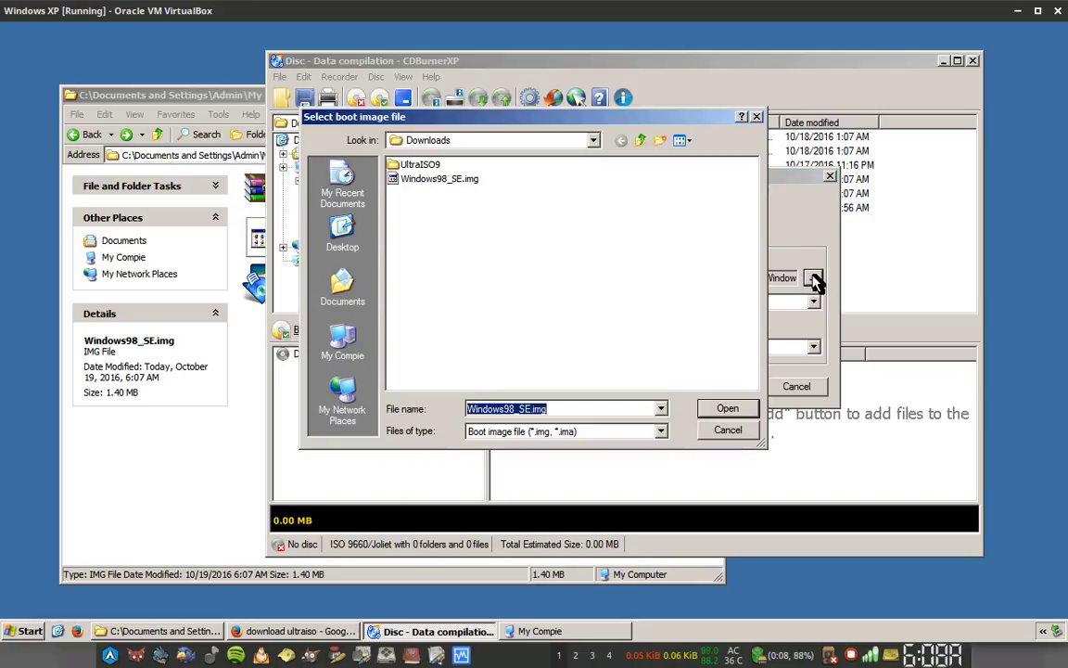
click(469, 180)
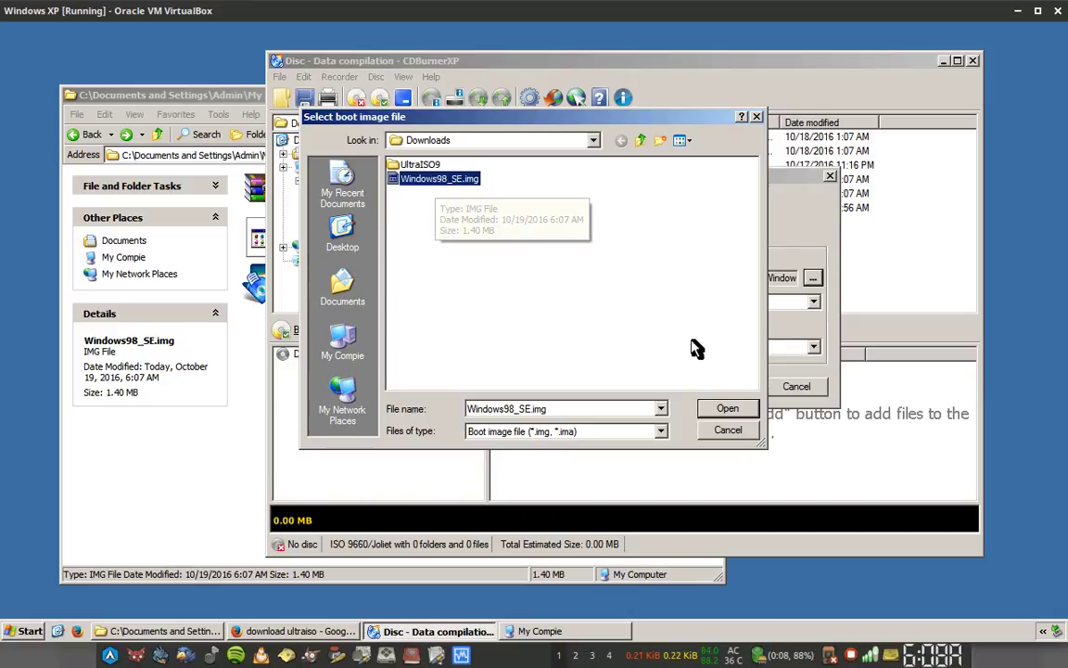
click(724, 410)
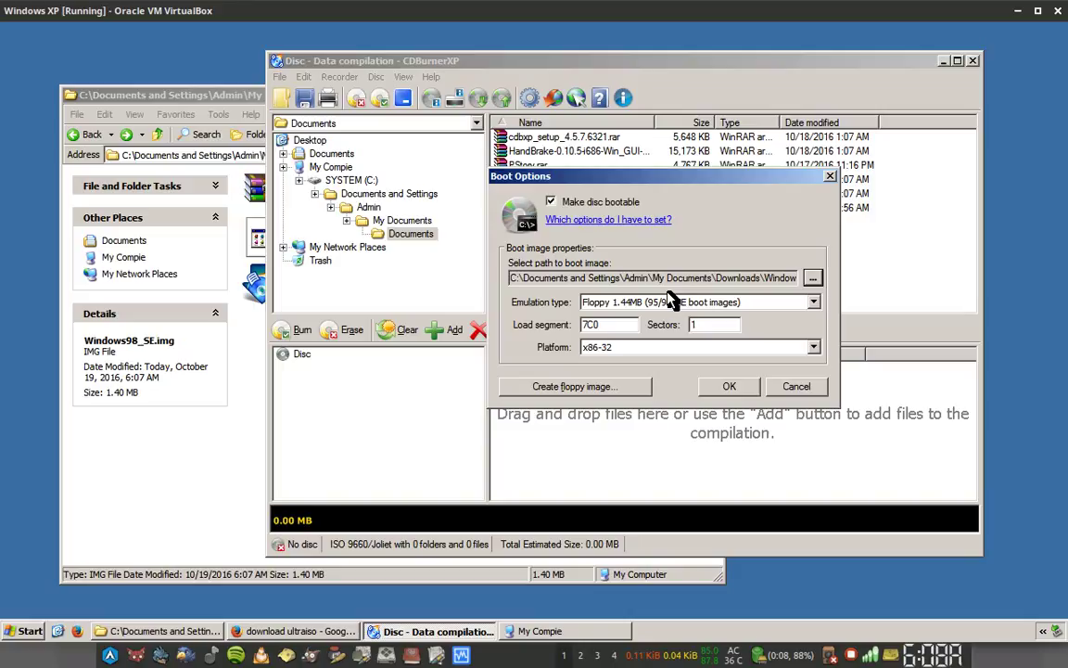
drag(710, 181, 586, 226)
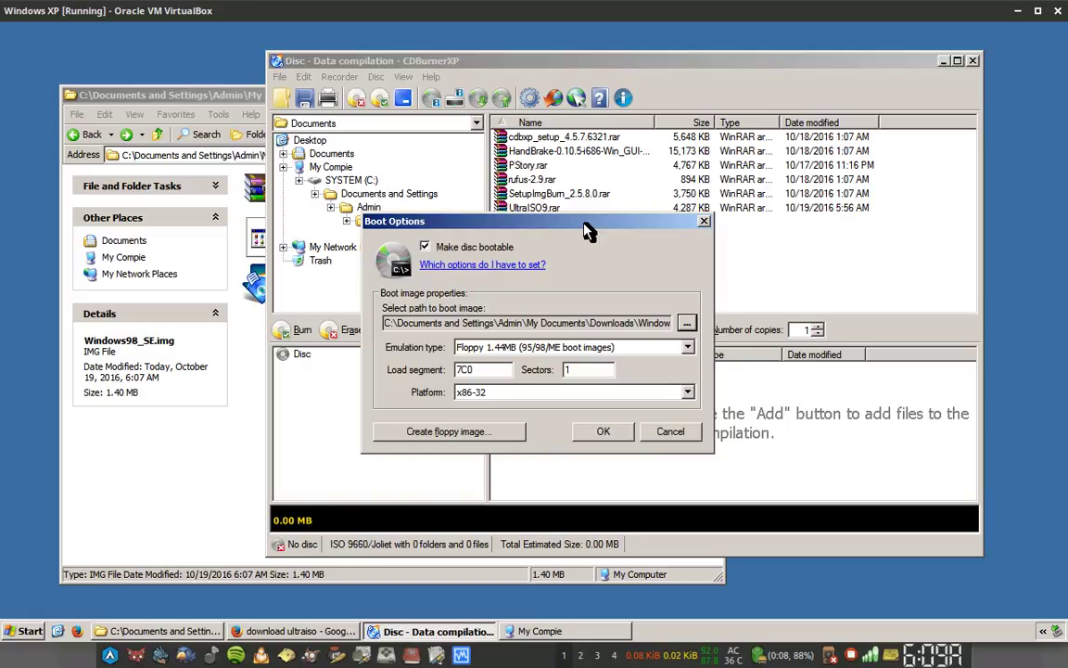
Review the first two requirements in the tutorial PDF, then return to Boot Options.
key(alt+Tab)
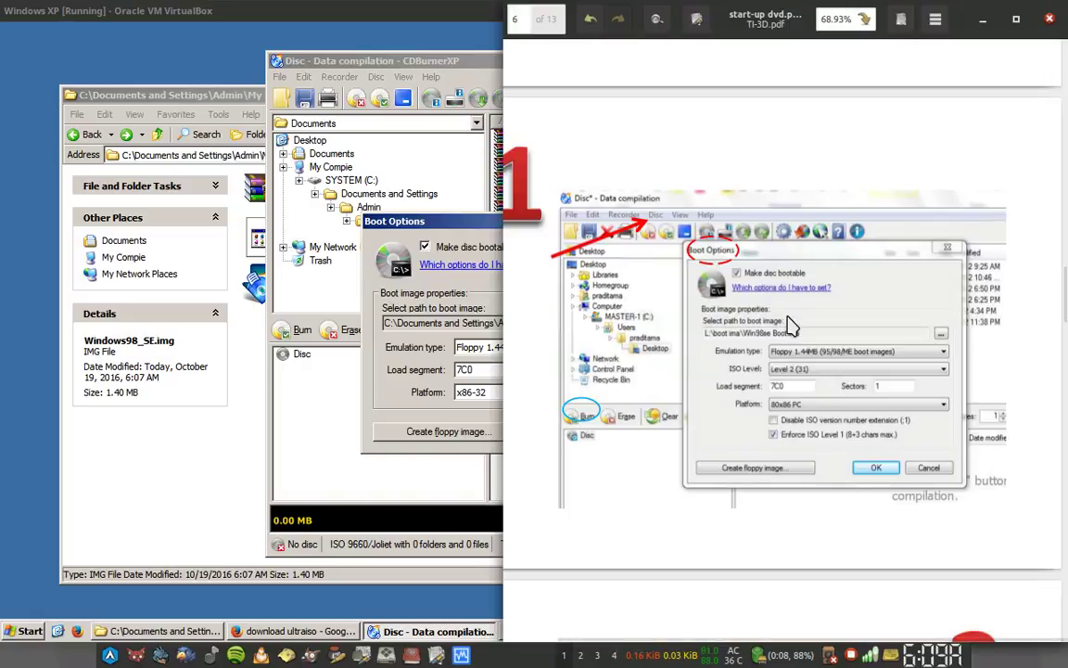
scroll(807, 338, up, 15)
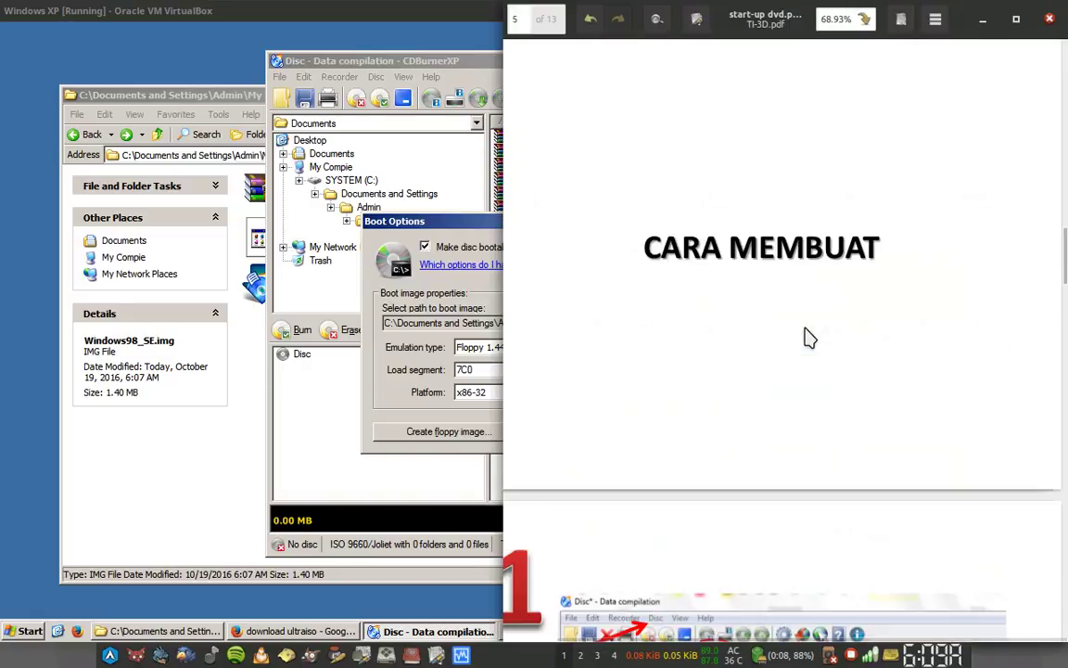
scroll(807, 339, up, 7)
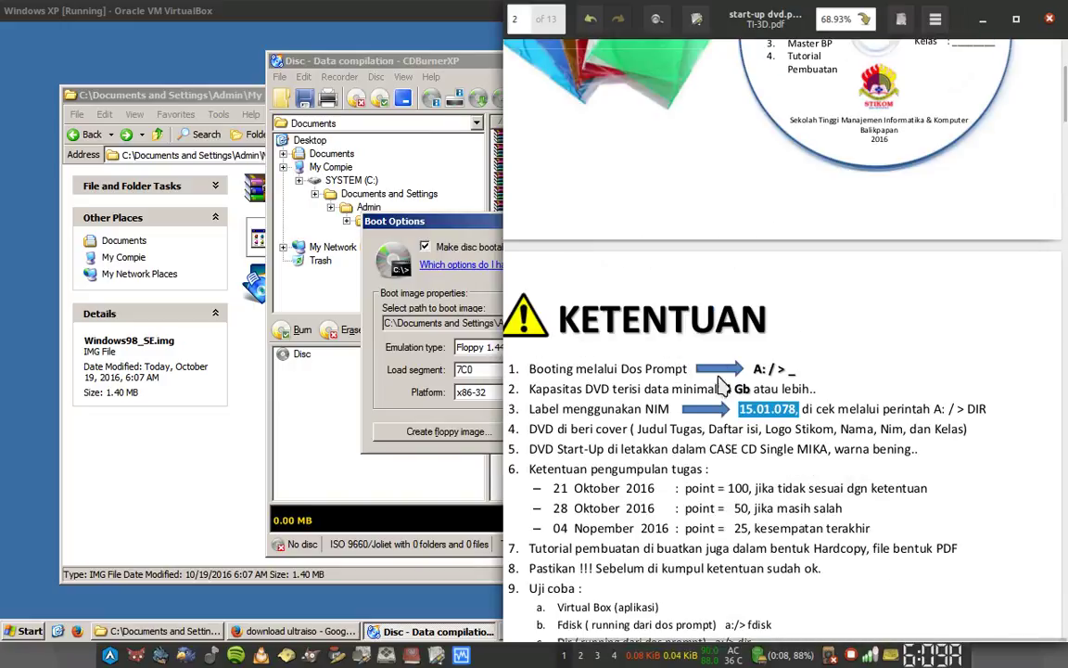
drag(532, 372, 763, 376)
click(690, 335)
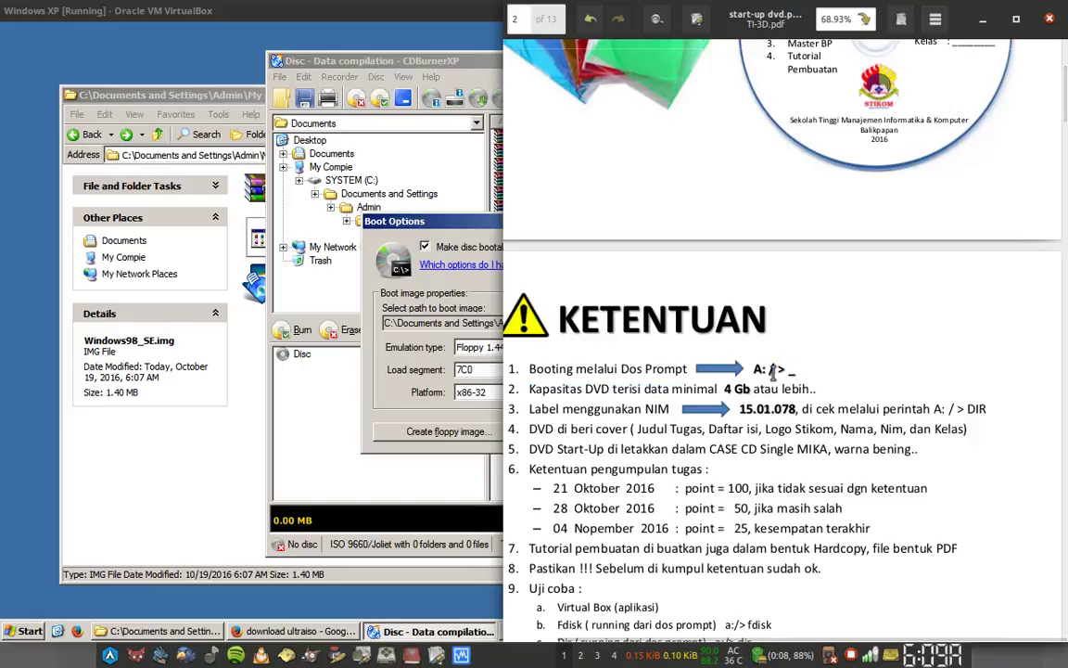
click(473, 237)
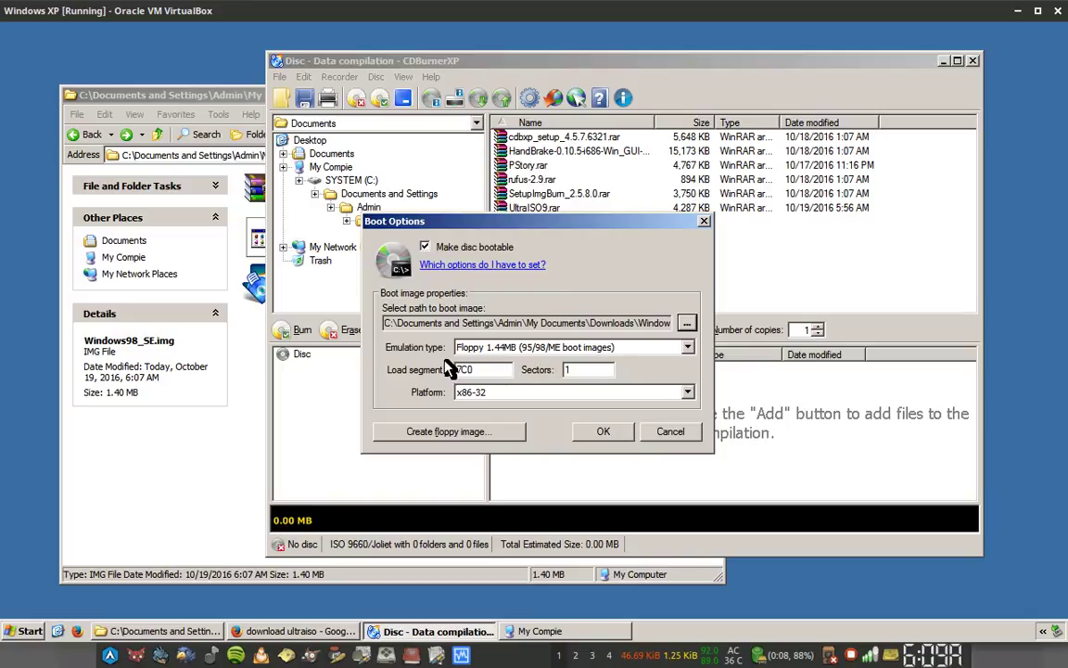
Set emulation to Floppy 1.44MB (95/98/ME boot images) and confirm the boot settings with OK.
click(491, 347)
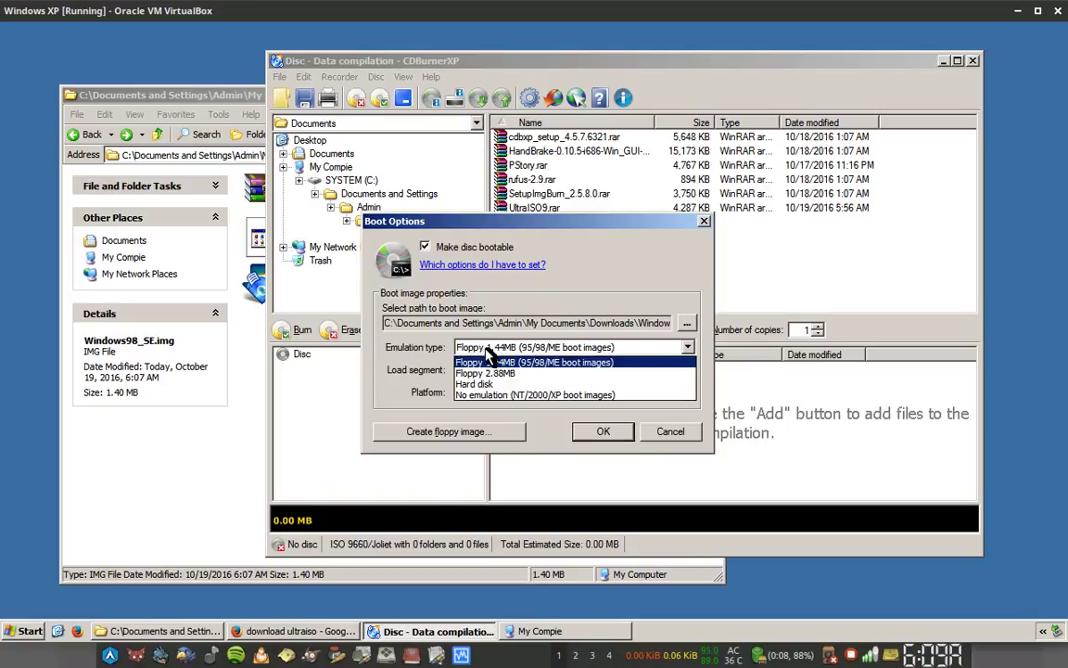
click(499, 362)
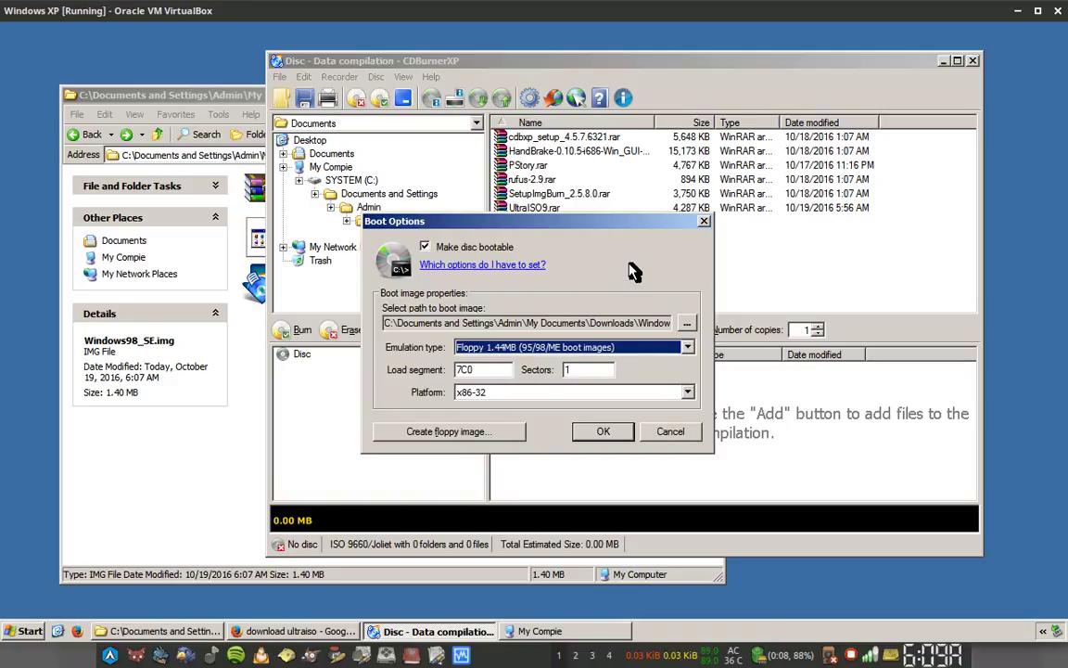
drag(620, 223, 666, 209)
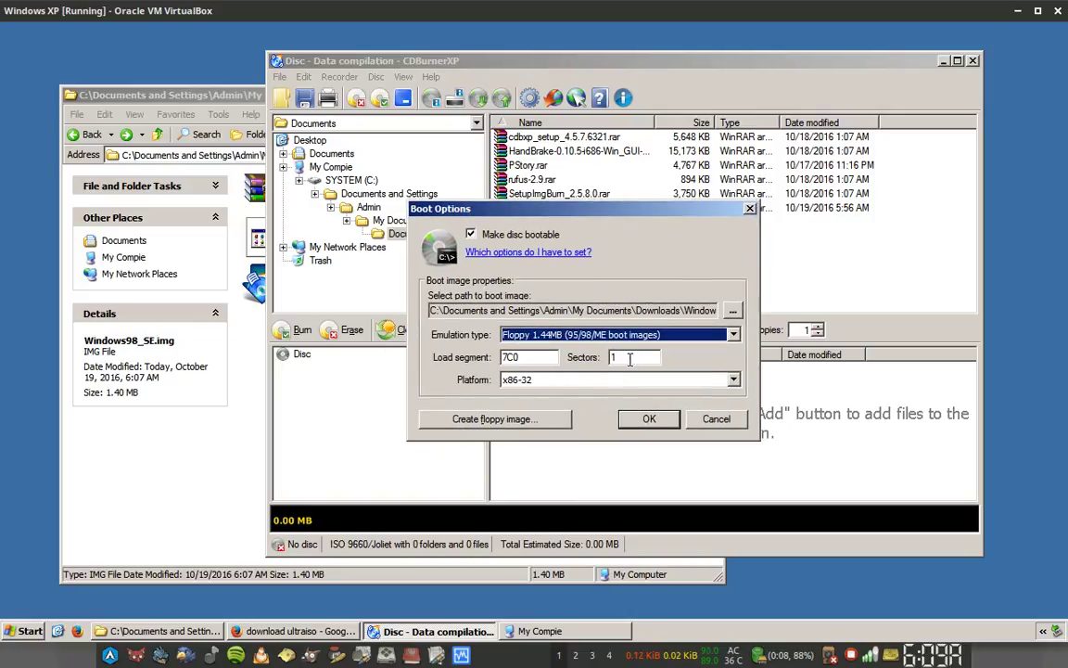
click(661, 419)
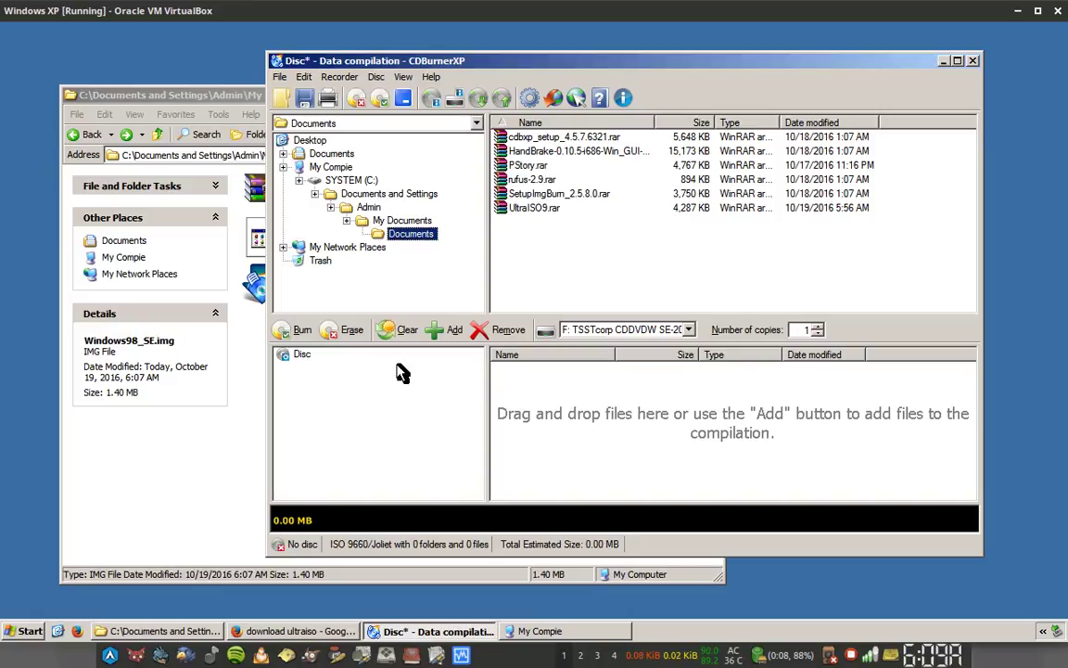
Rename the compilation's Disc entry to 15.01.157 using its right-click Rename option.
key(alt+Tab)
scroll(851, 353, down, 10)
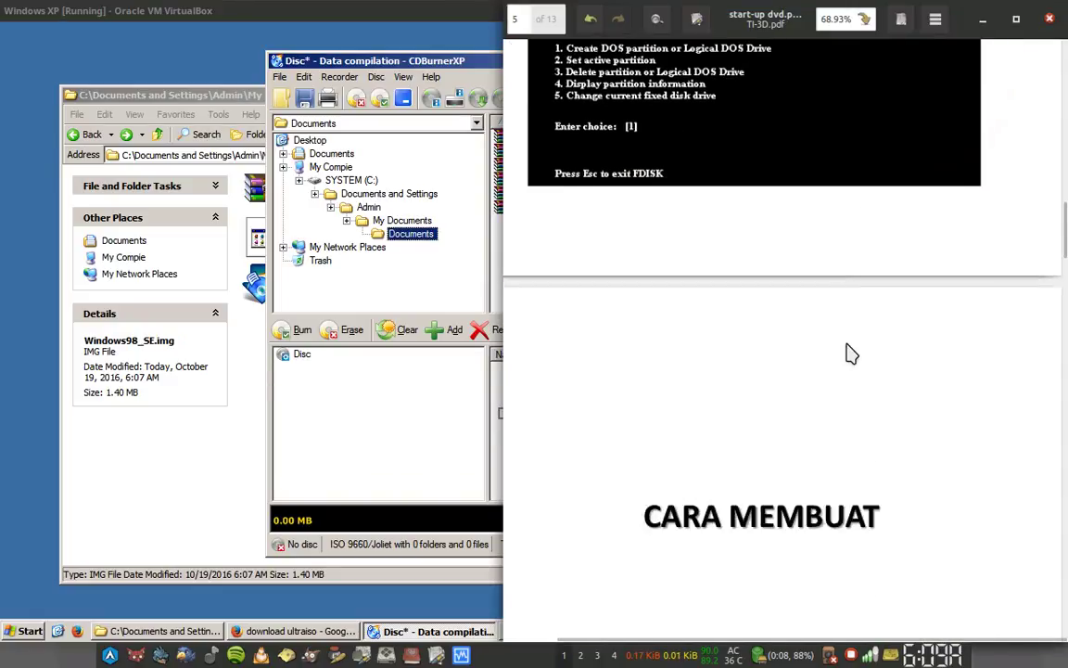
scroll(851, 353, down, 8)
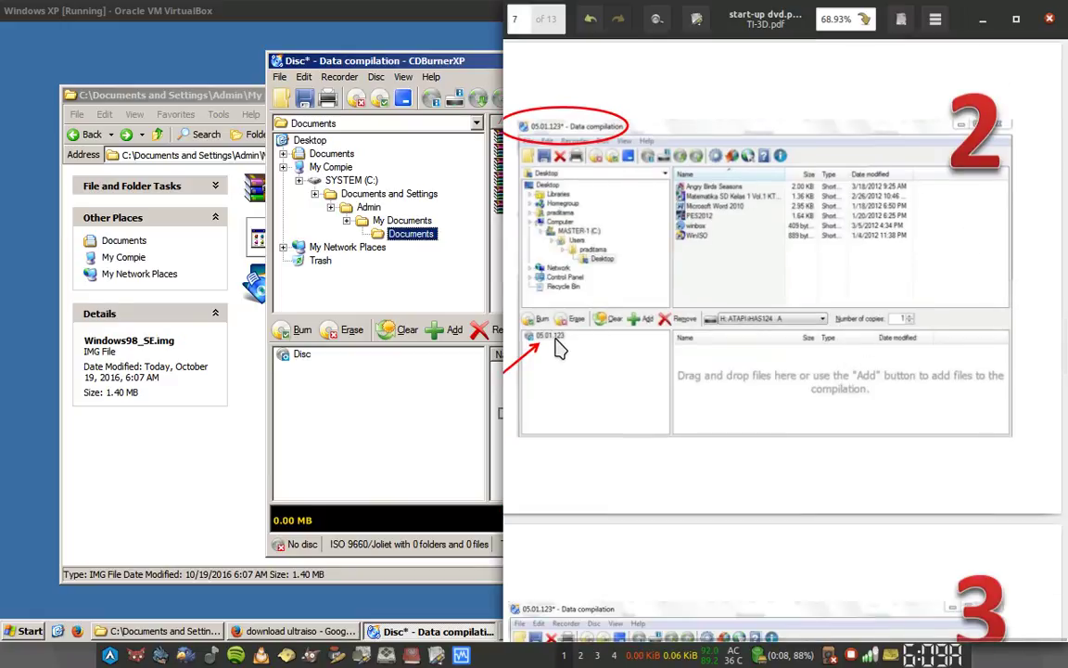
click(468, 71)
click(301, 357)
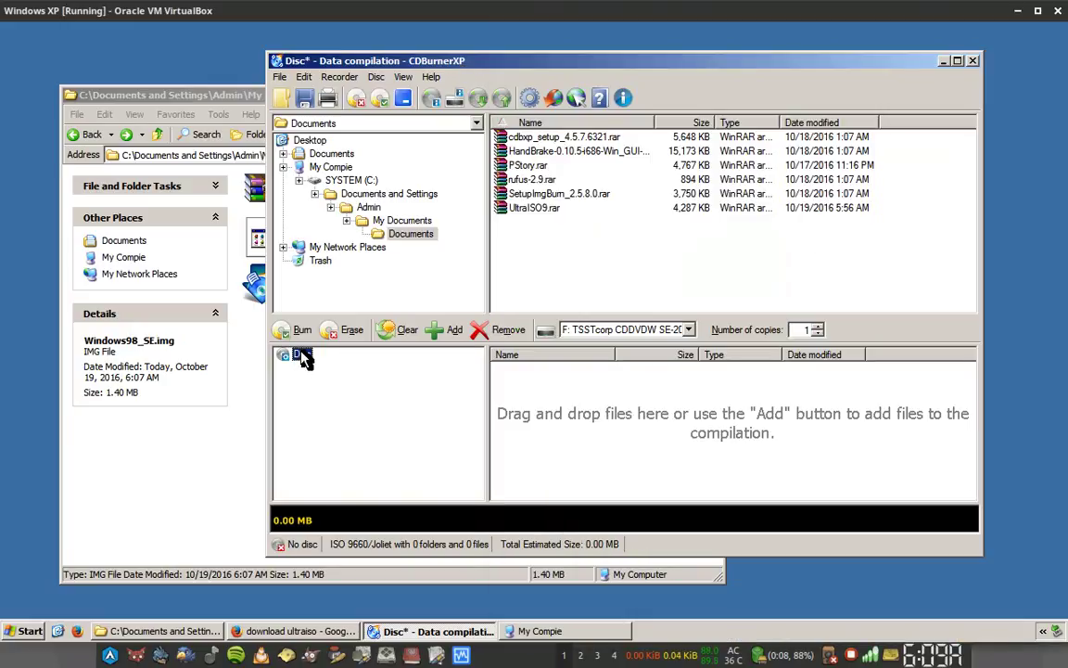
right_click(301, 352)
click(277, 412)
right_click(302, 358)
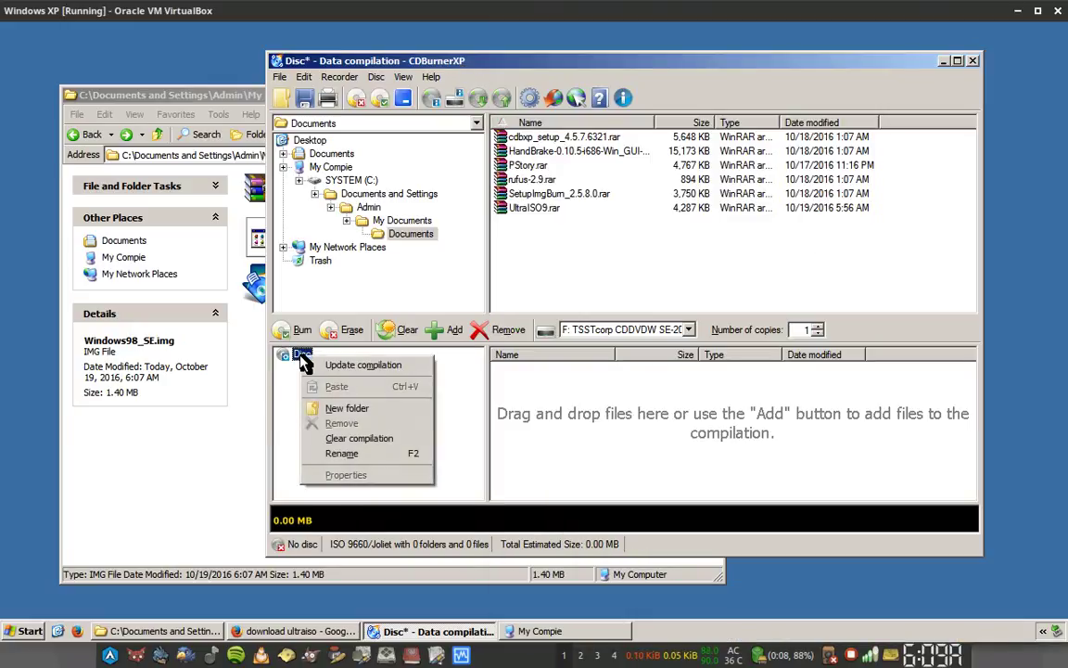
click(344, 454)
text(15.01.157)
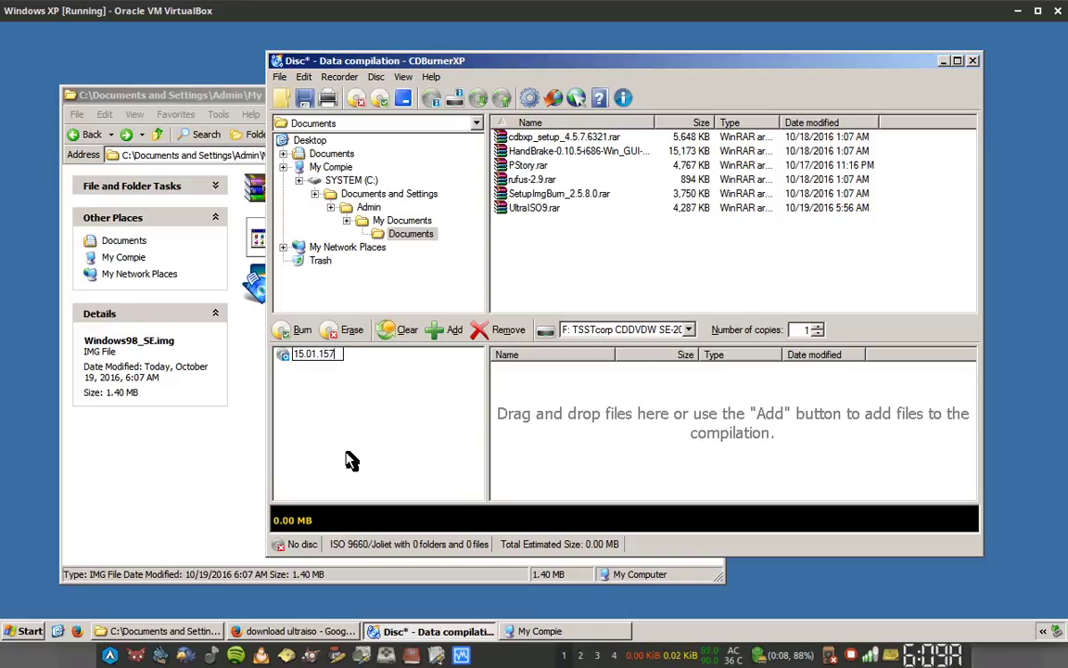
key(Return)
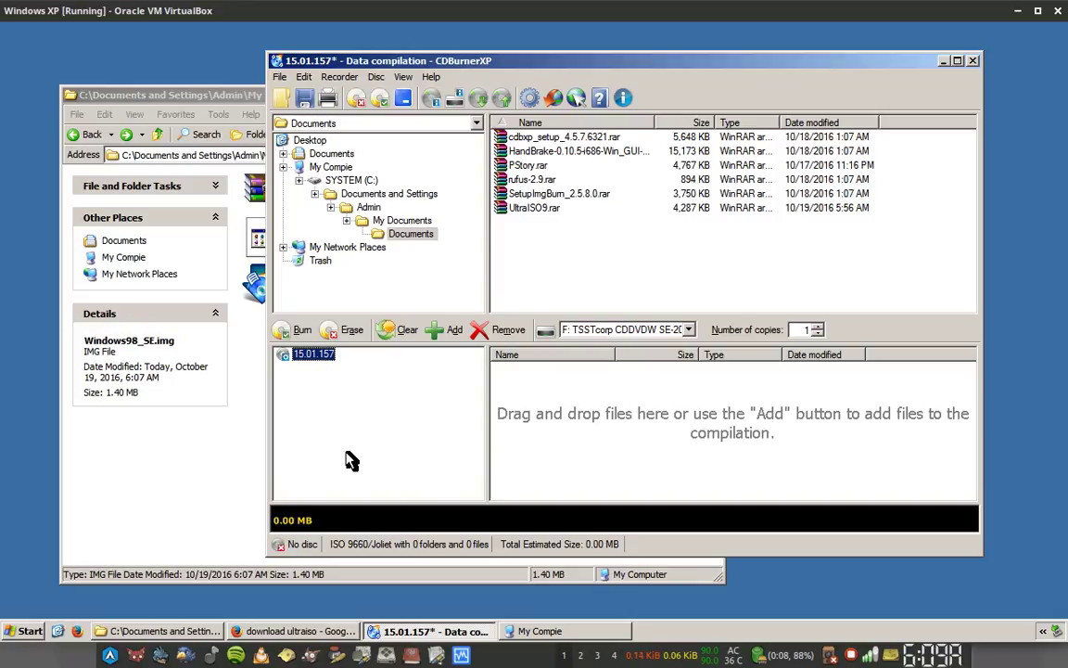
key(alt+Tab)
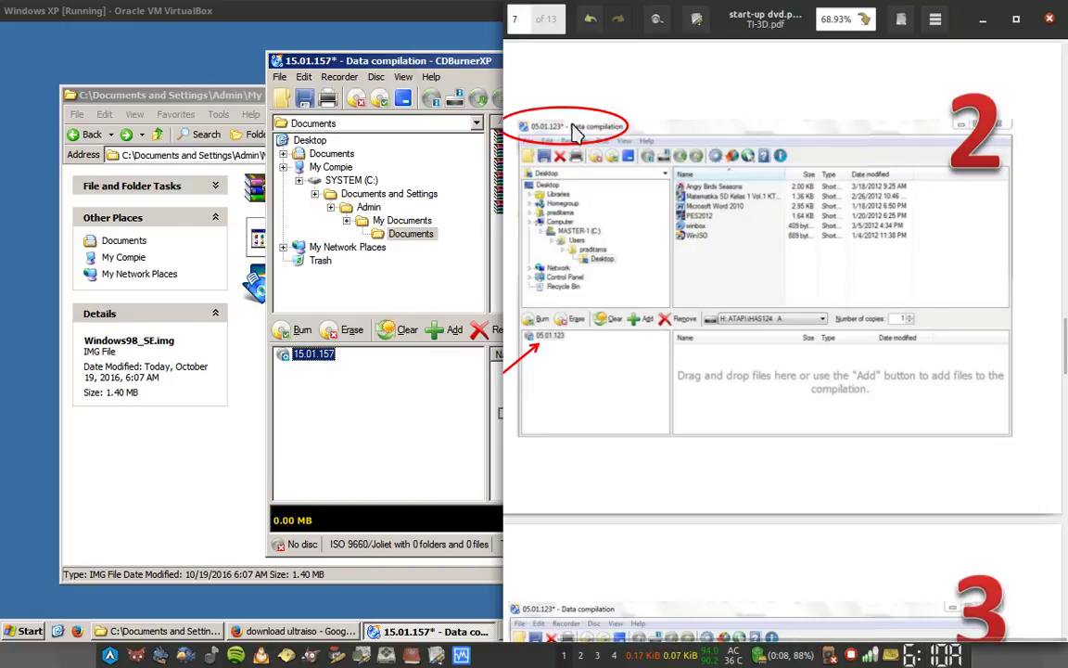
click(404, 350)
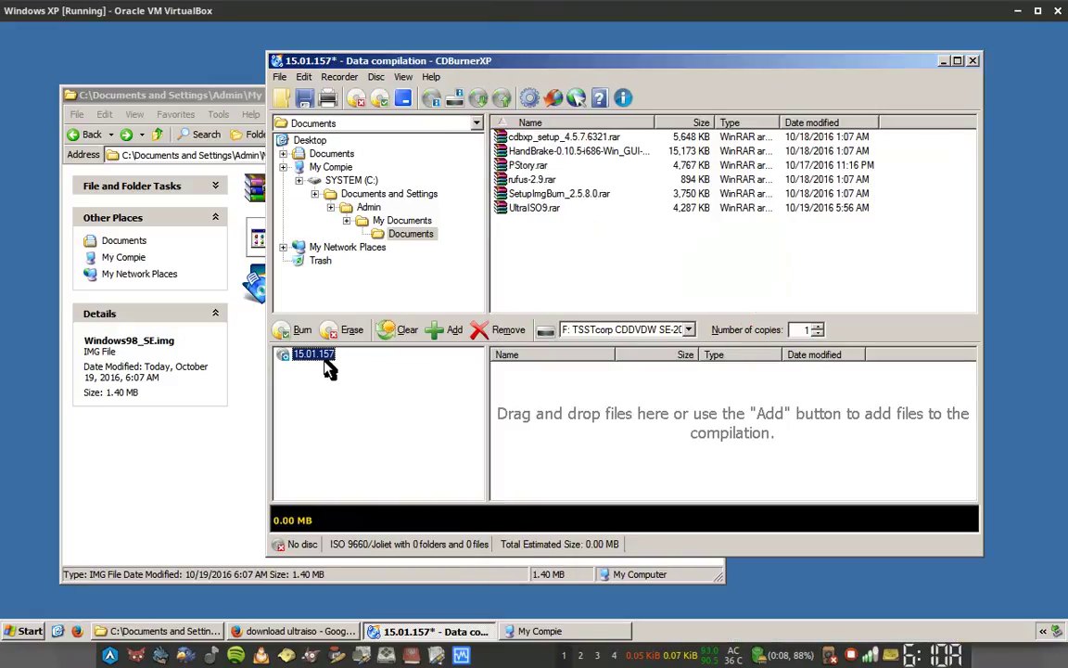
drag(622, 61, 666, 57)
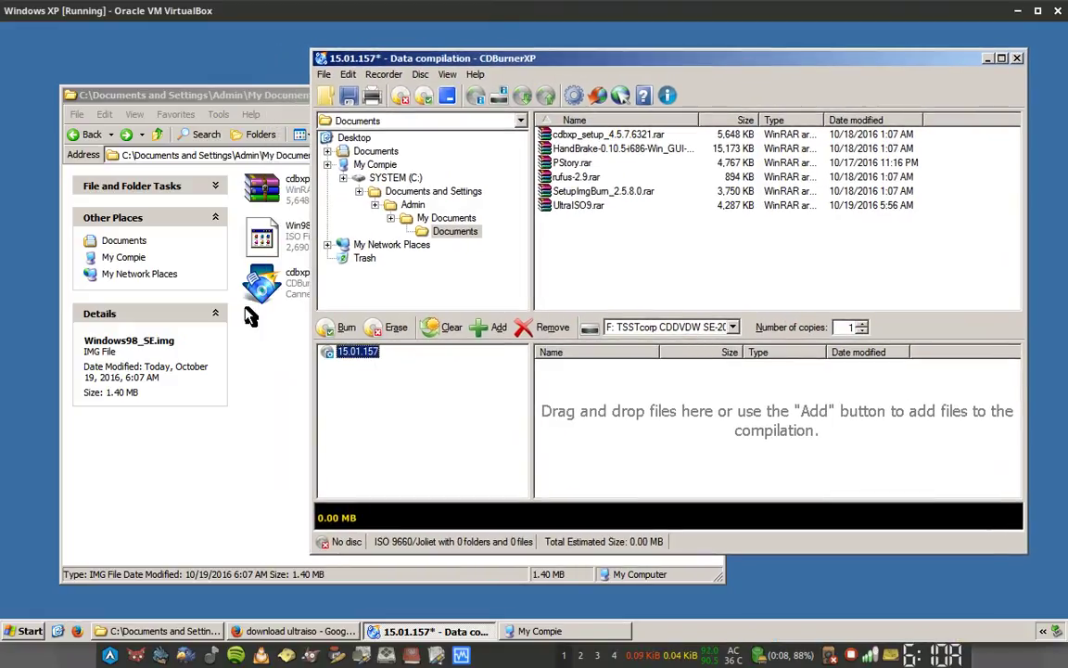
click(249, 320)
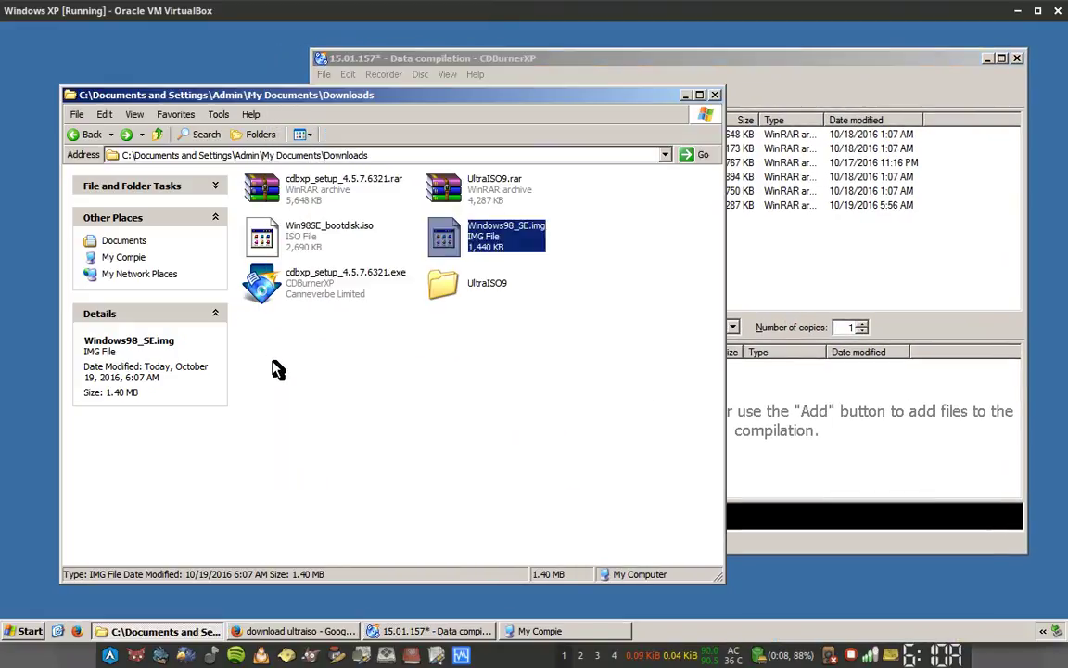
click(487, 252)
right_click(500, 249)
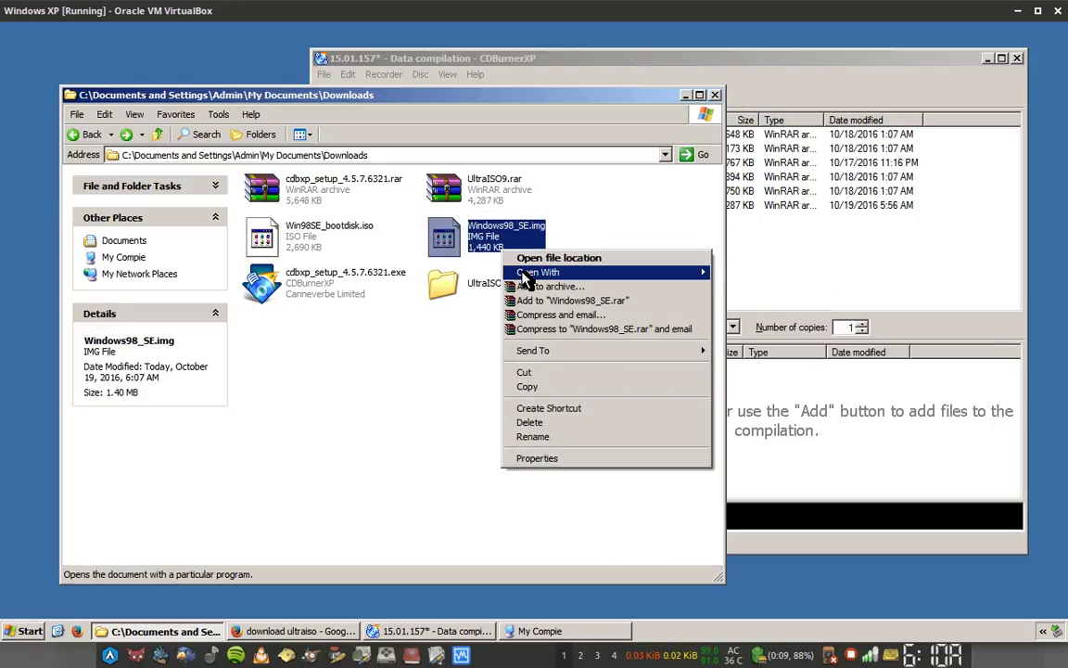
mouse_move(525, 278)
click(761, 274)
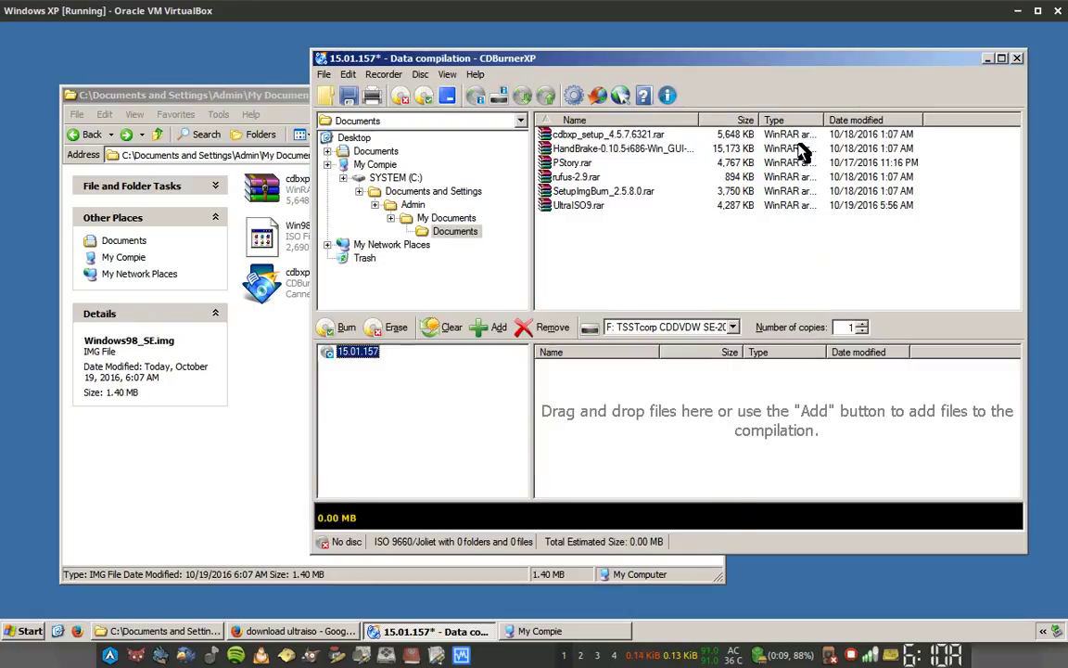
key(alt+Tab)
scroll(839, 292, up, 10)
scroll(839, 292, up, 10)
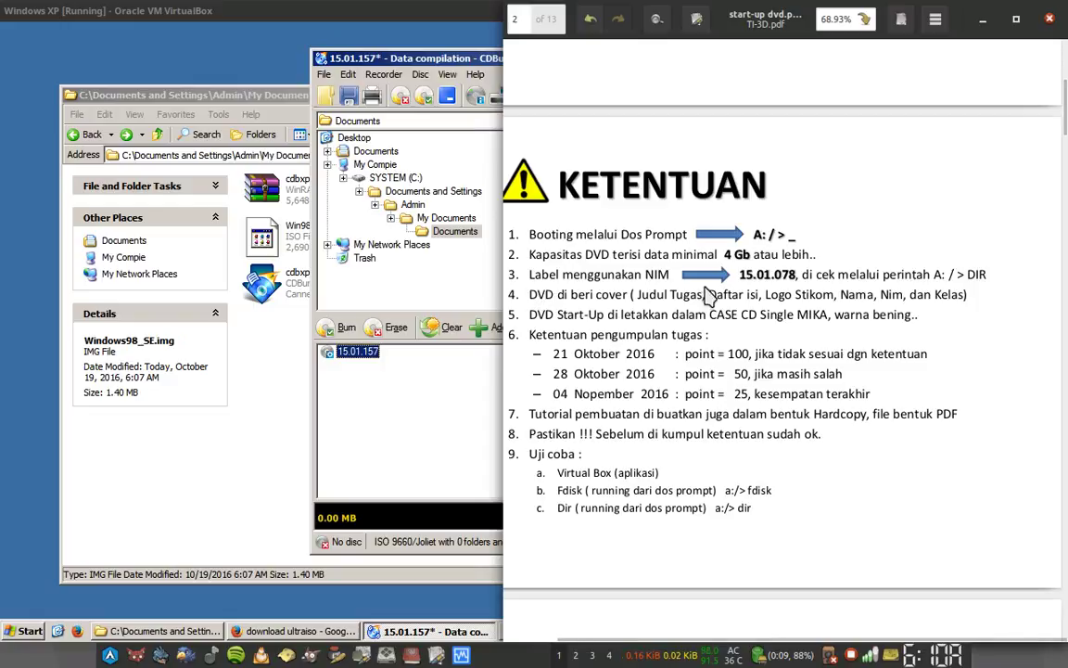
drag(935, 276, 968, 278)
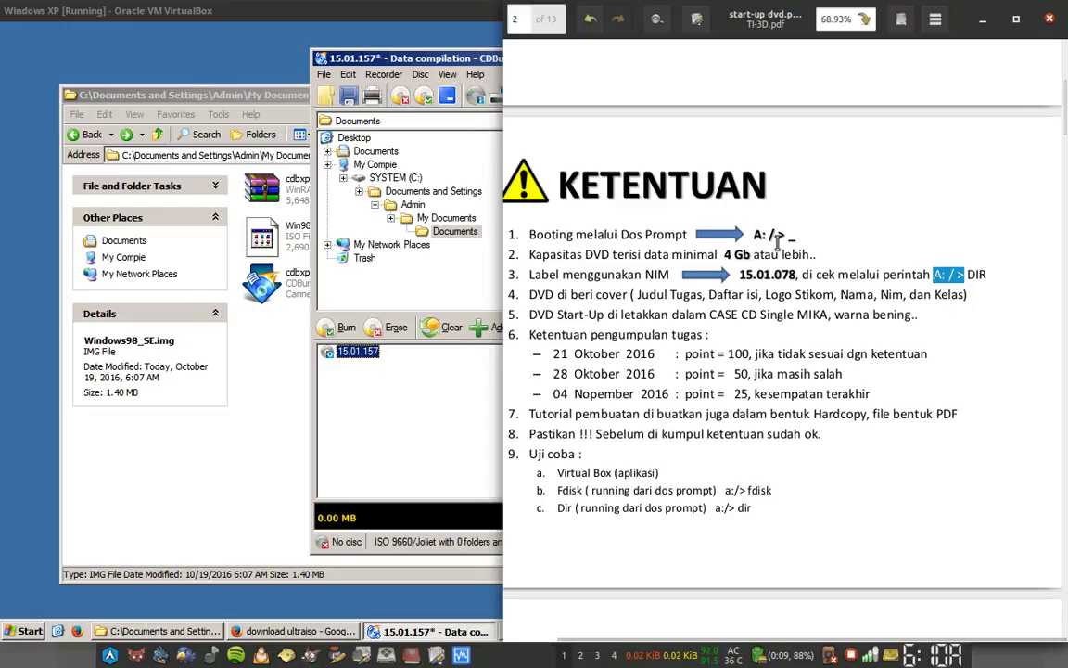
double_click(741, 274)
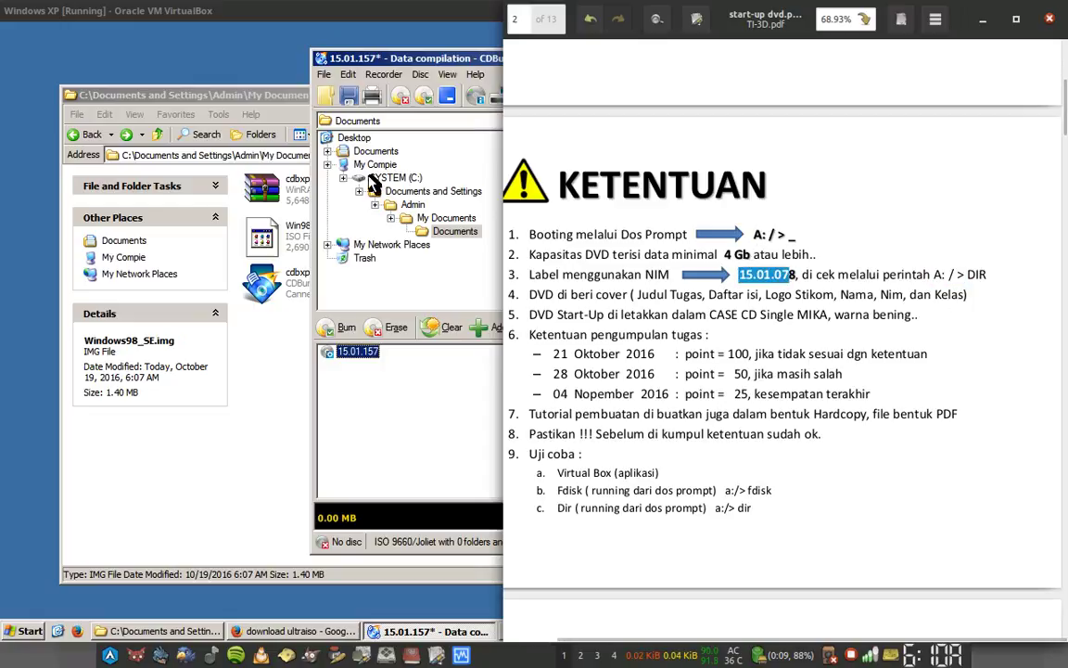
click(262, 95)
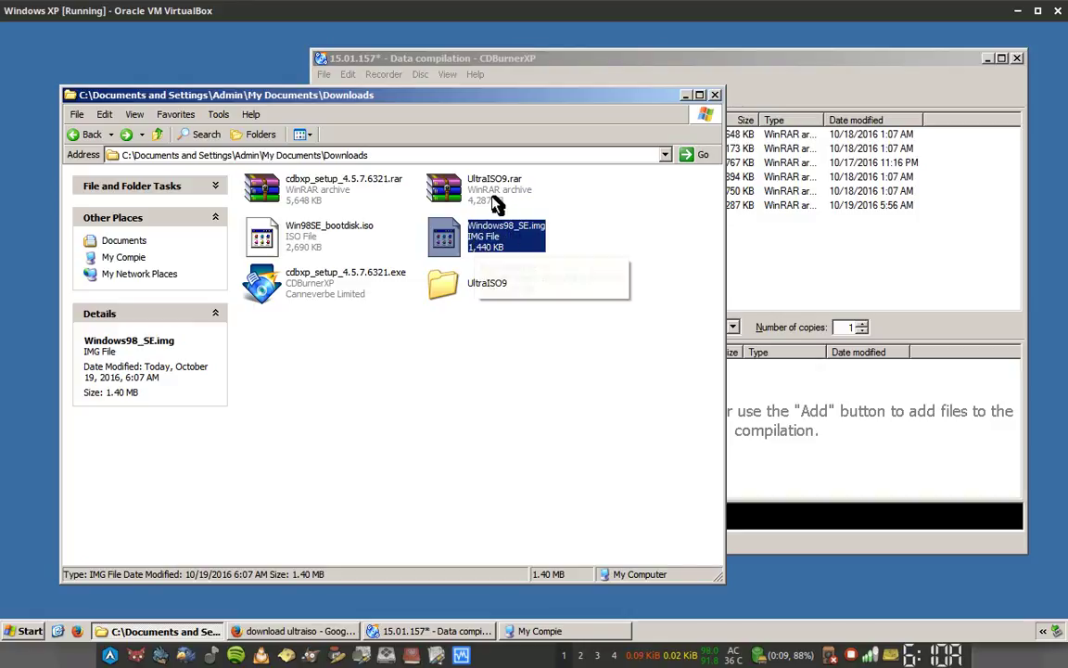
right_click(499, 244)
mouse_move(534, 266)
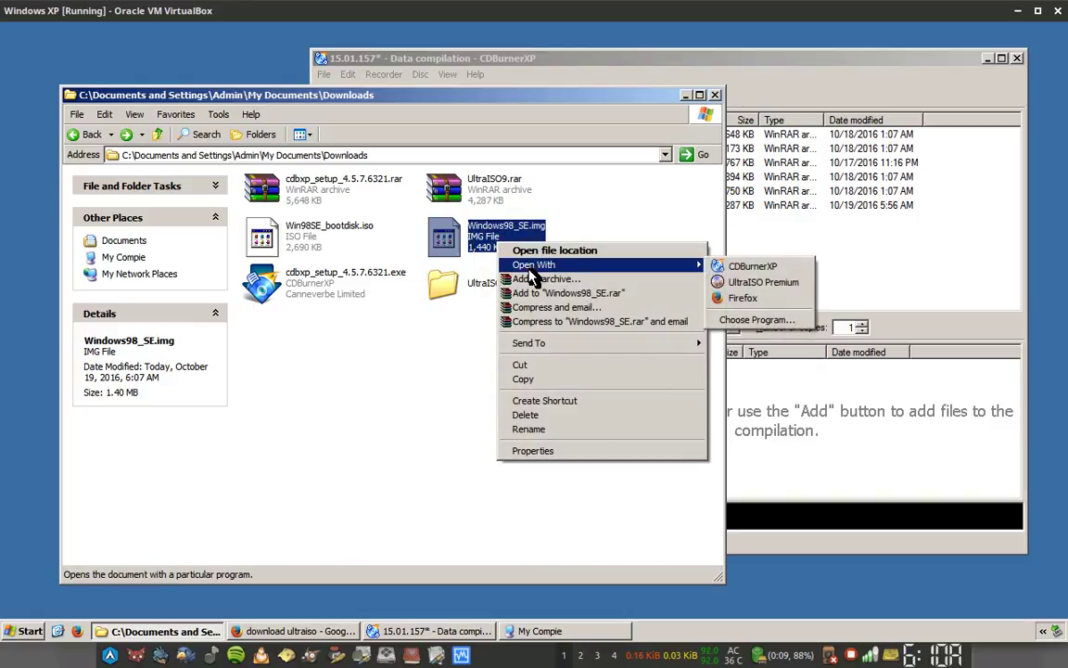
click(733, 282)
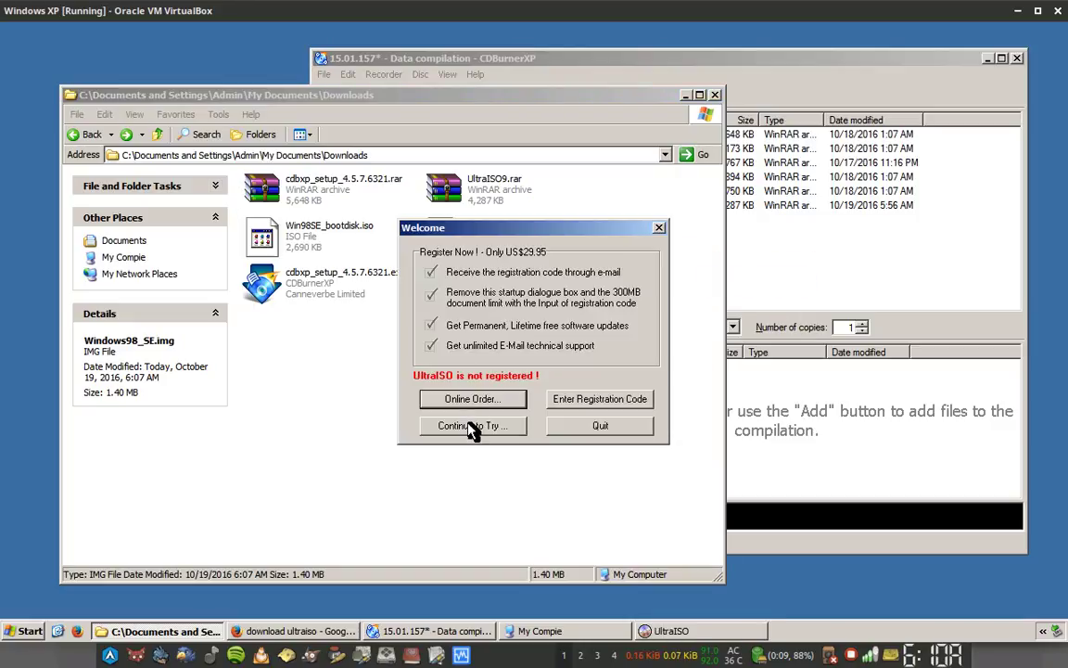
click(471, 426)
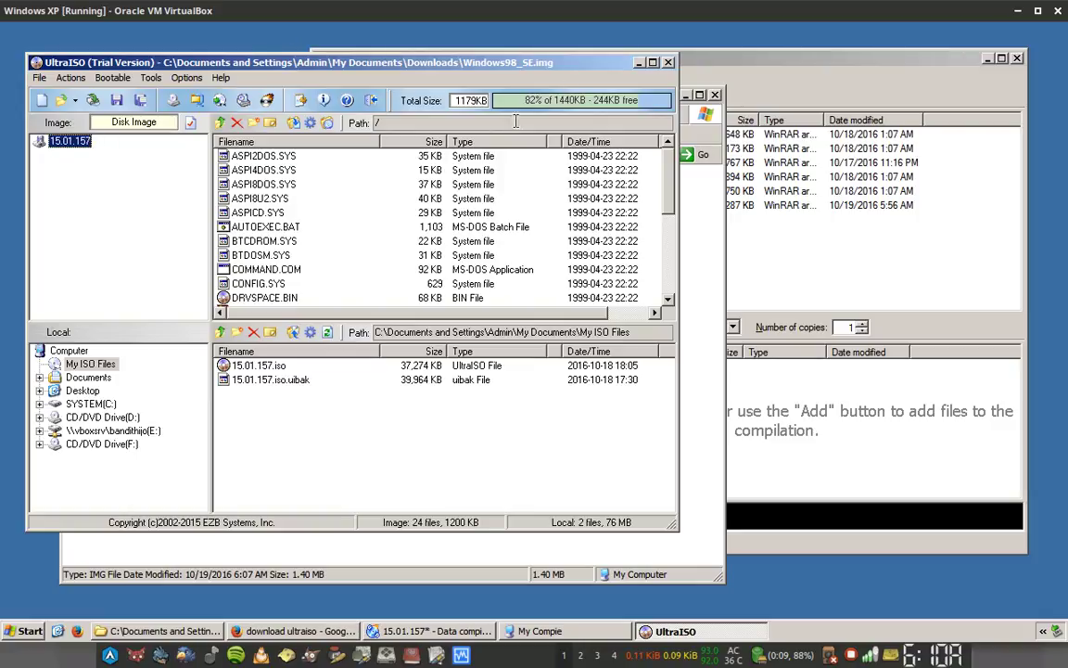
click(668, 63)
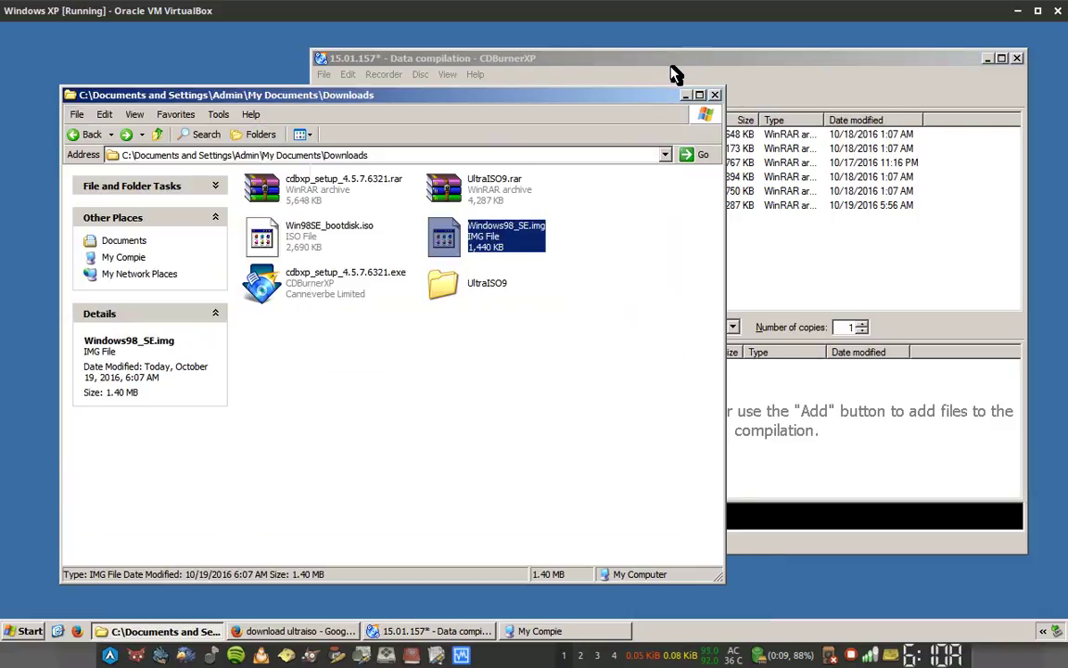
click(676, 74)
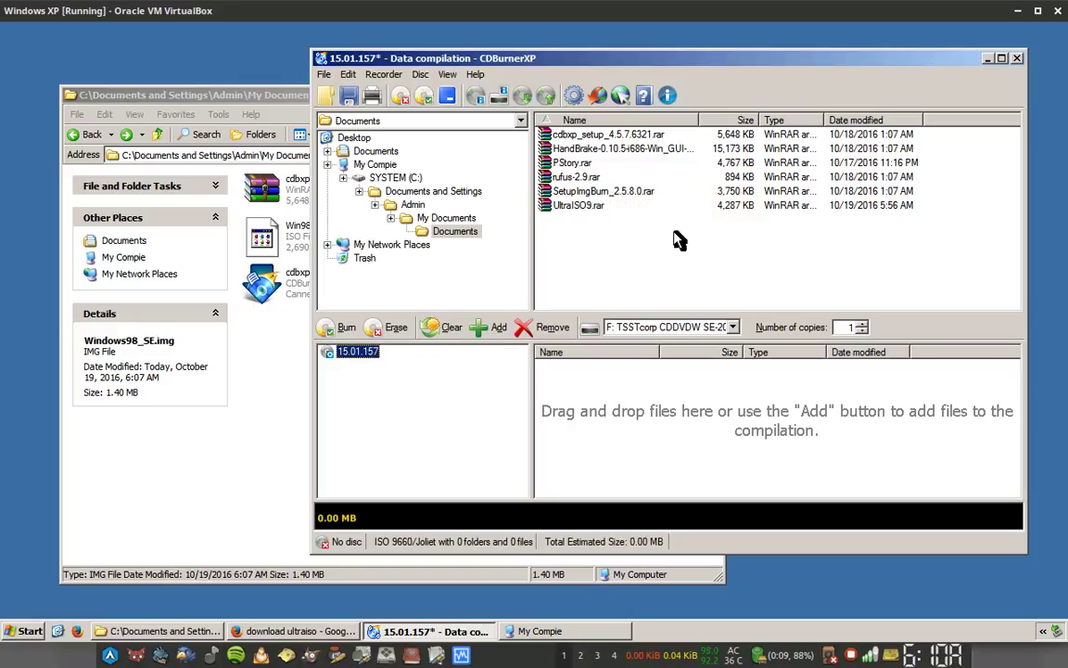
Add new folders BP and PA to the 15.01.157 disc root.
key(alt+Tab)
scroll(733, 390, down, 10)
scroll(749, 389, down, 10)
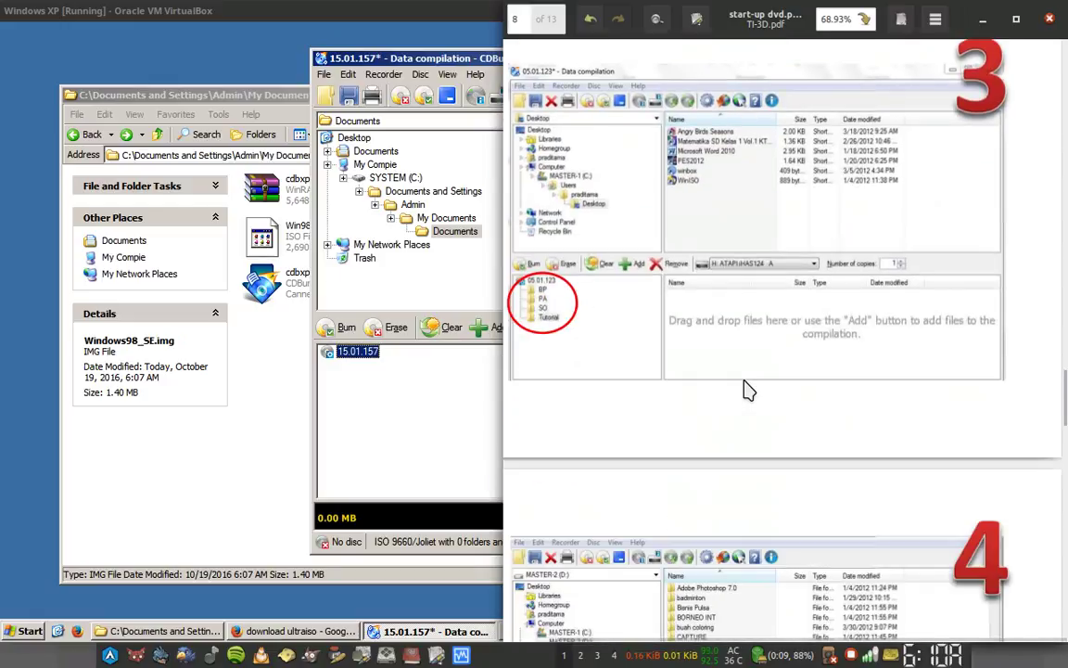
click(461, 422)
right_click(360, 355)
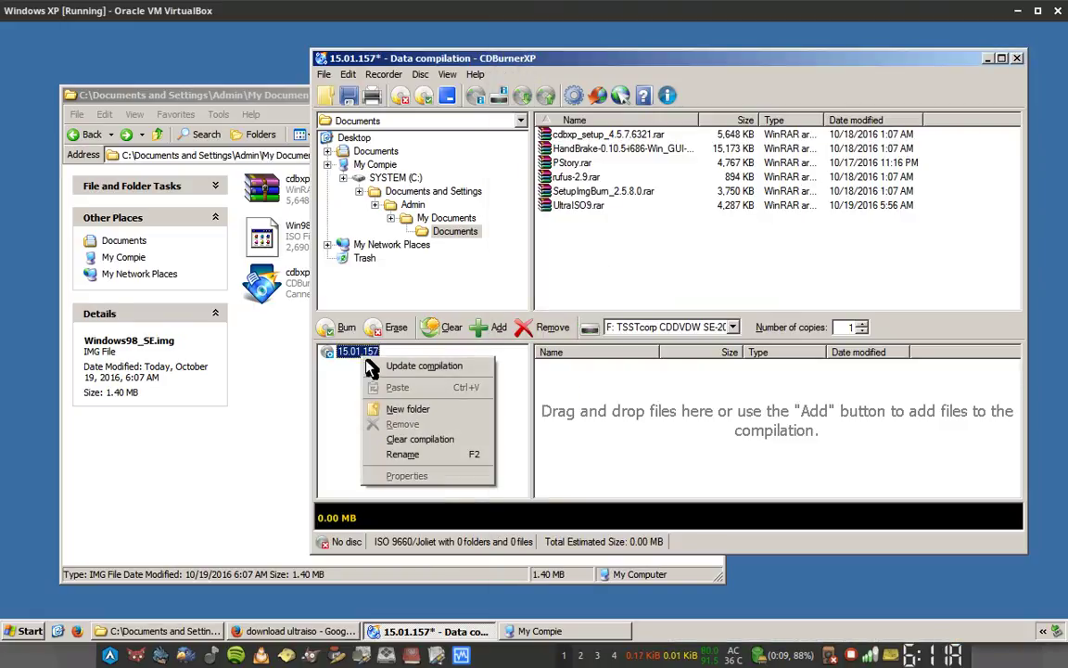
click(388, 415)
text(BF)
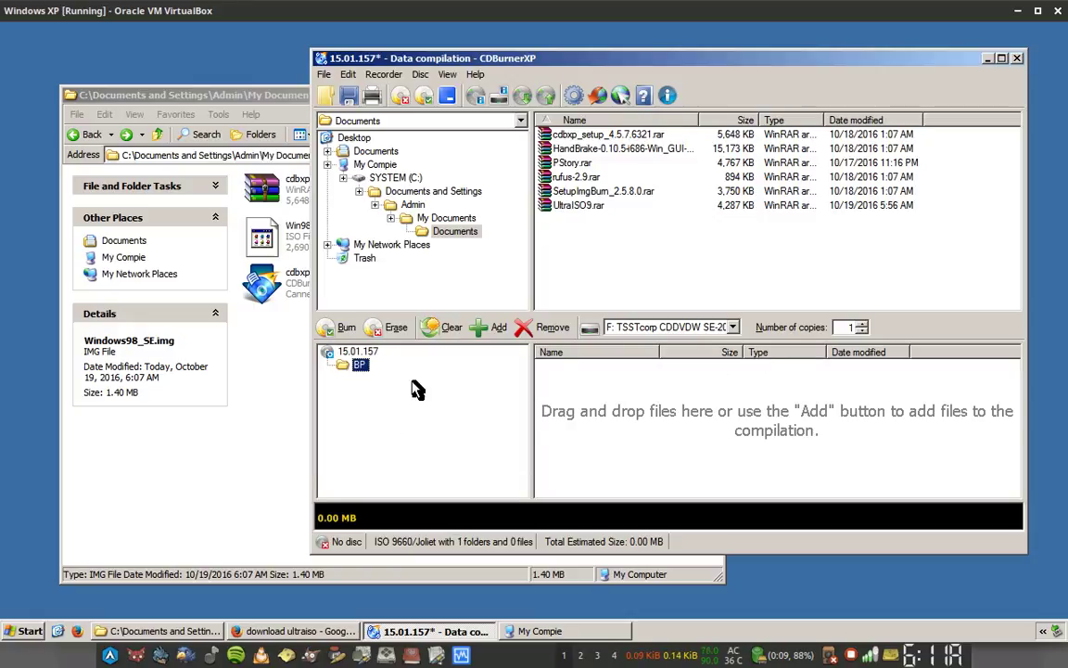
right_click(370, 355)
click(390, 405)
text(PA)
key(Return)
Add new folders SO and Tutorial to the 15.01.157 disc root.
right_click(369, 351)
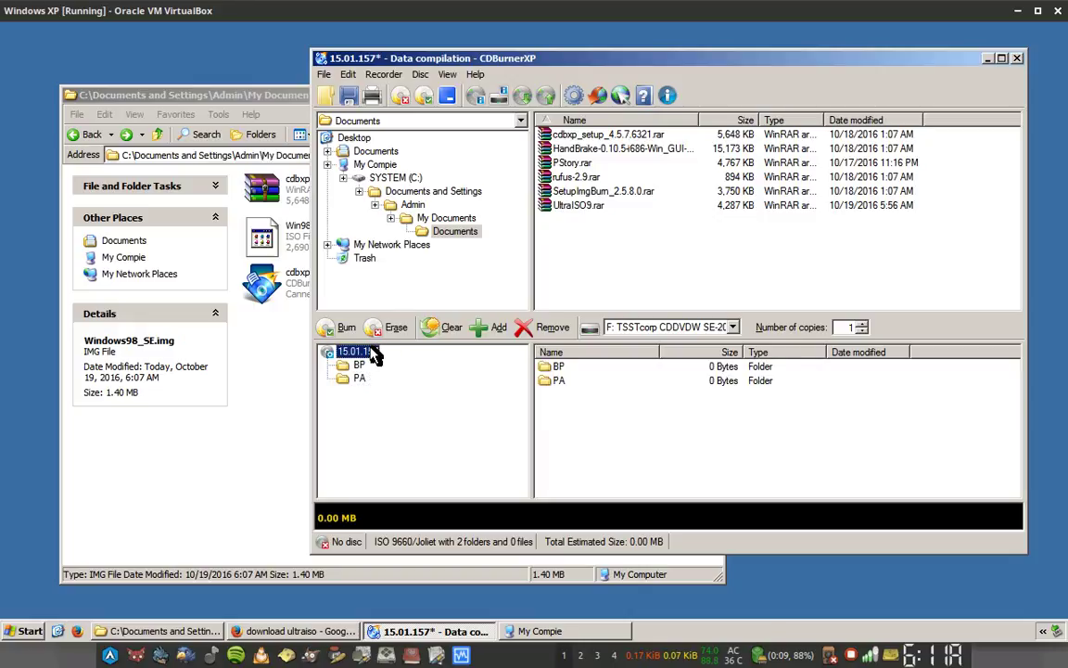
click(418, 402)
text(SO)
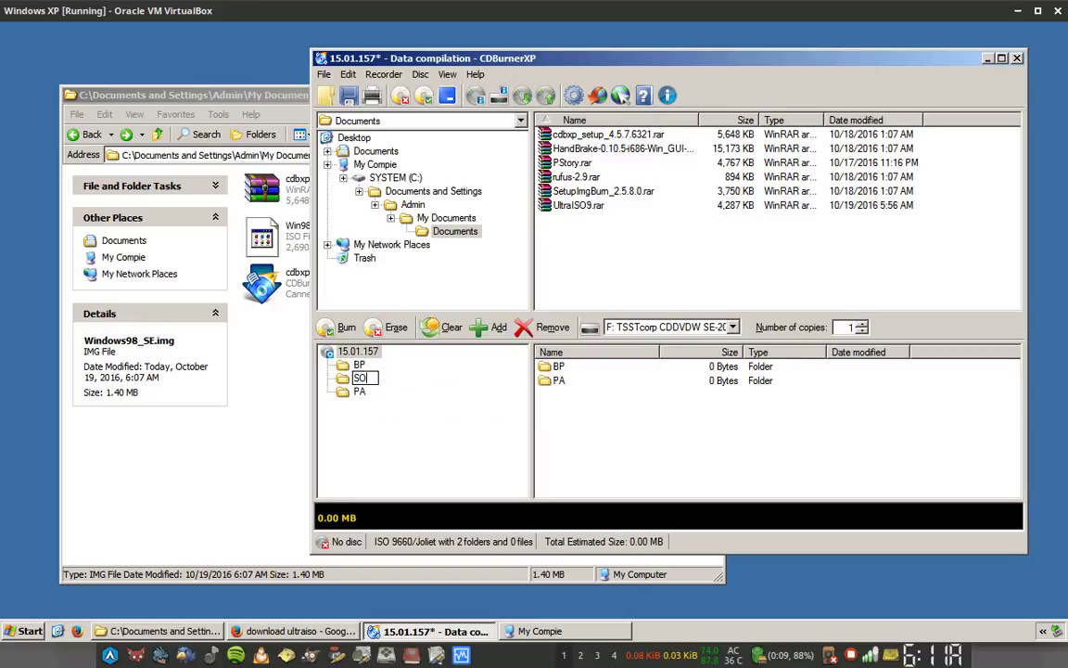
key(Return)
click(362, 352)
right_click(362, 351)
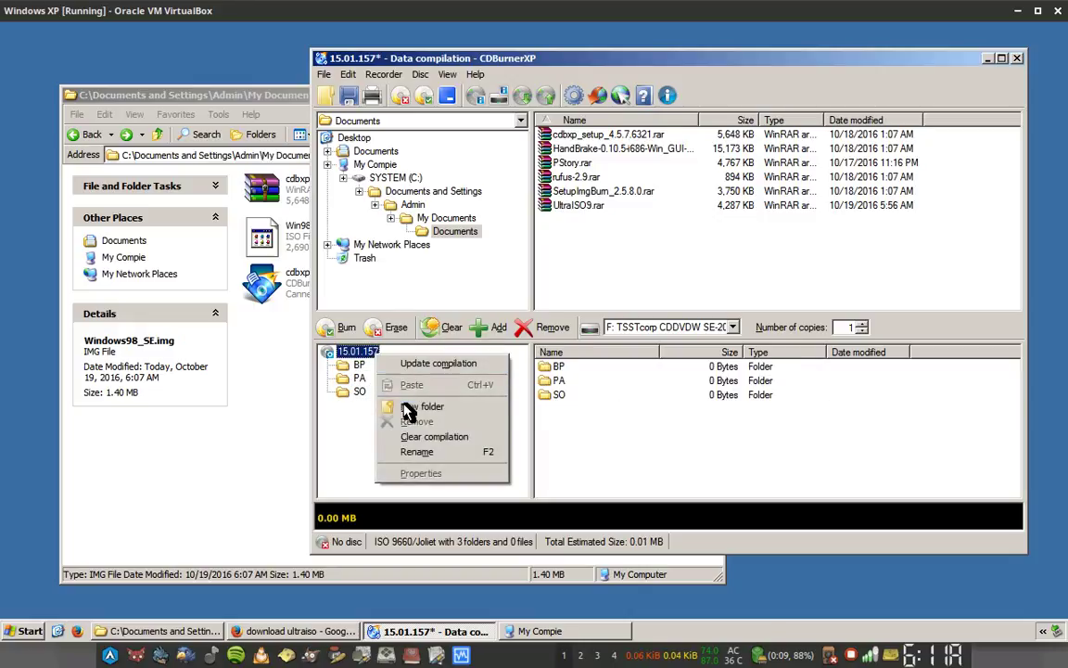
click(410, 412)
text(ial)
key(Return)
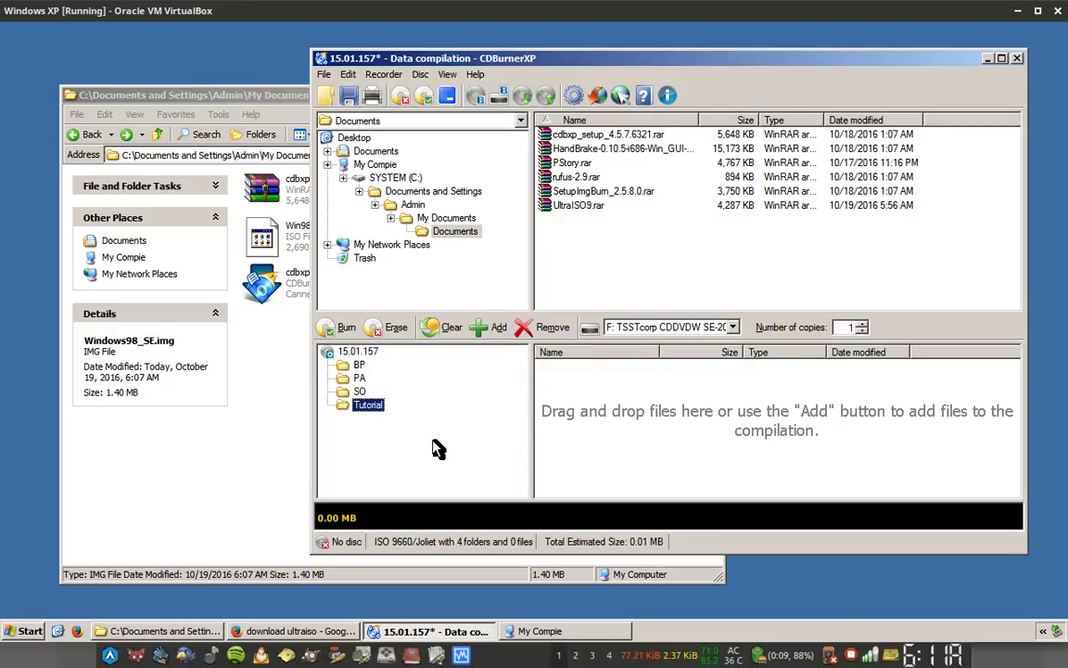
Review the next instructions in the PDF, then select the PA folder.
key(alt+Tab)
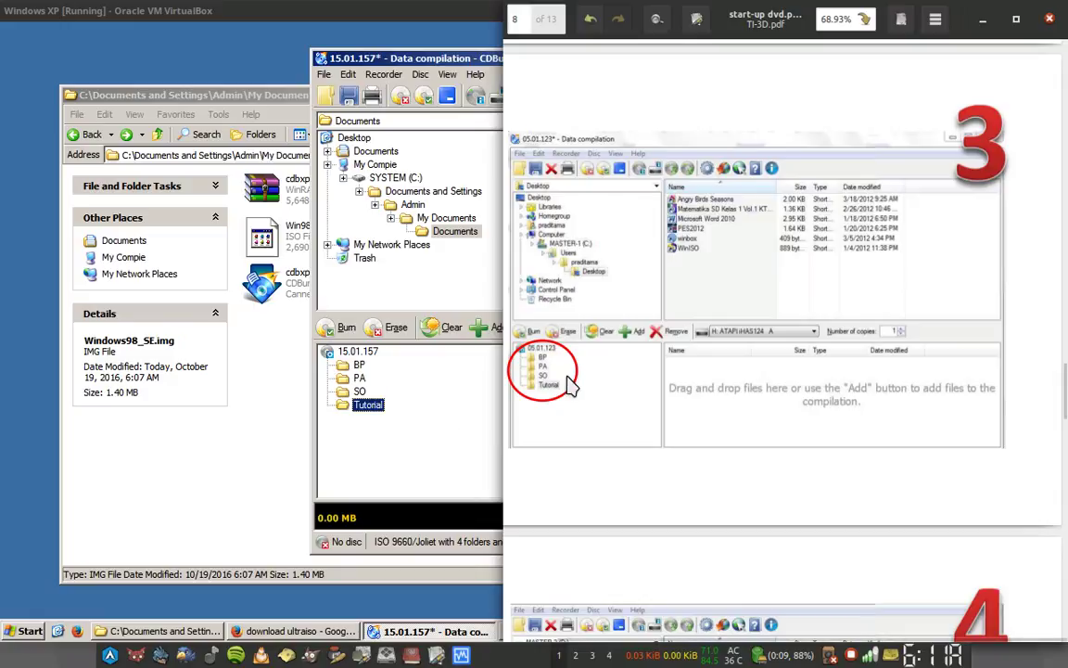
scroll(643, 464, down, 3)
scroll(643, 463, down, 3)
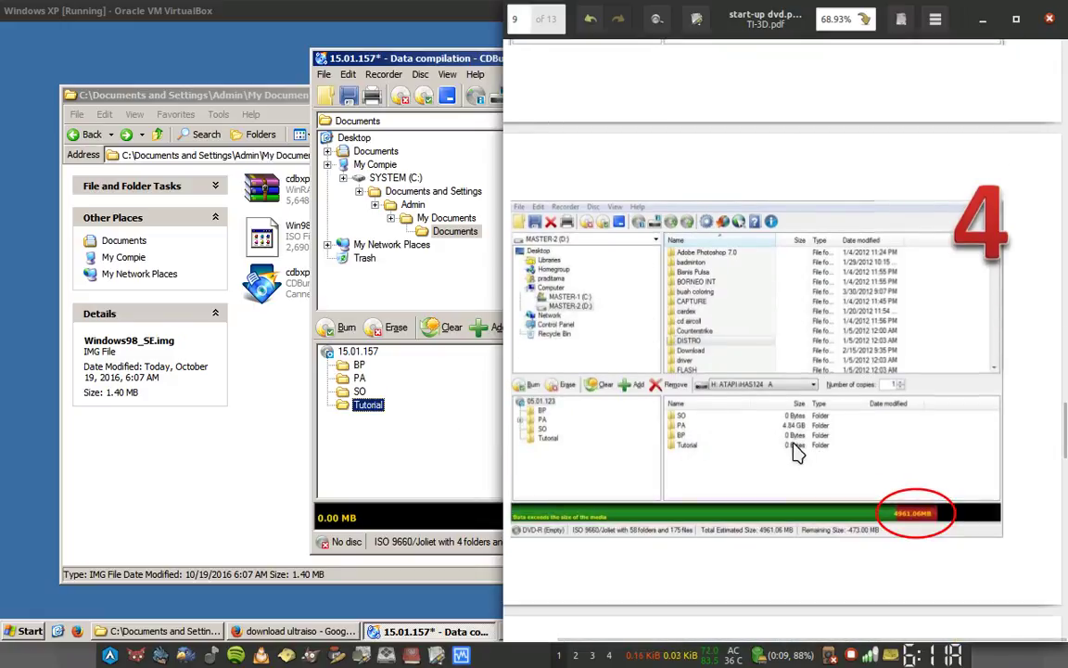
scroll(681, 453, down, 1)
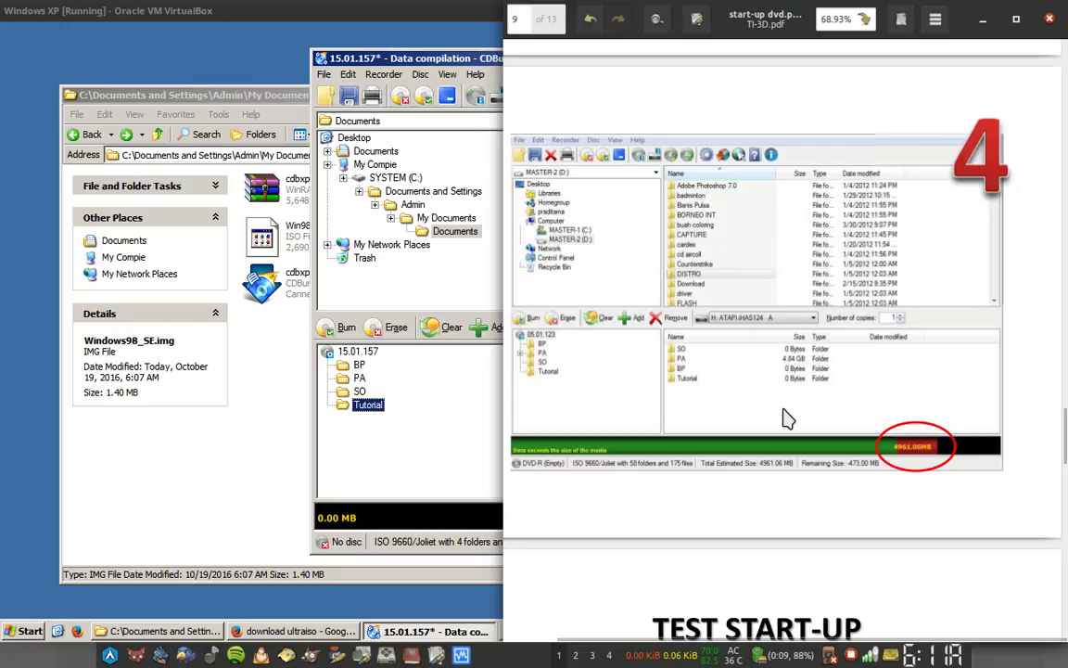
scroll(784, 419, up, 20)
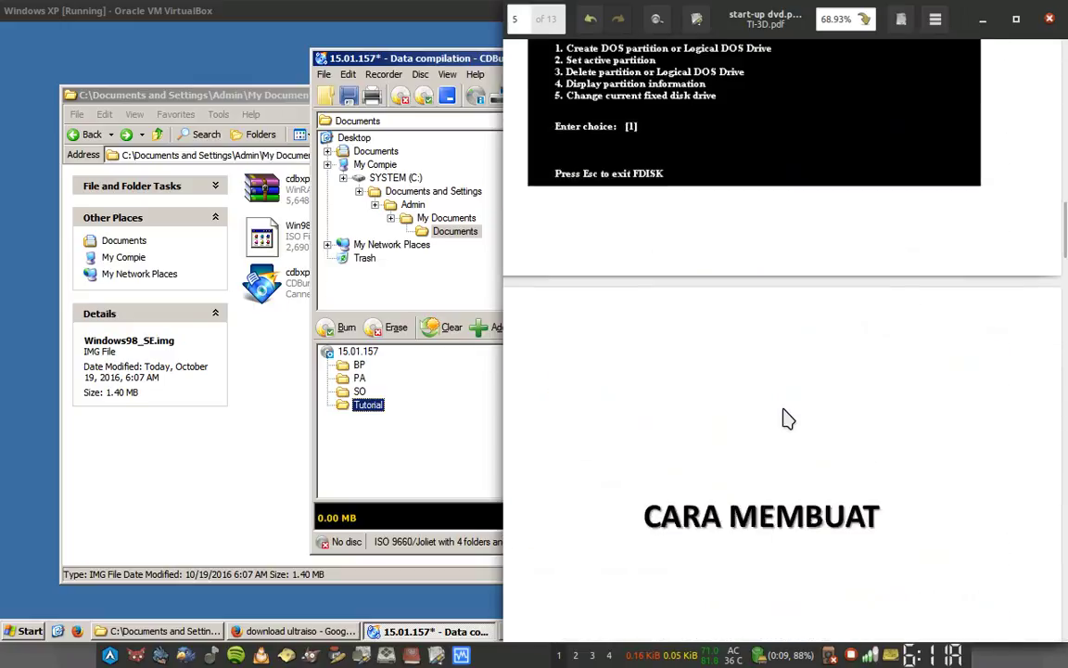
scroll(783, 419, up, 7)
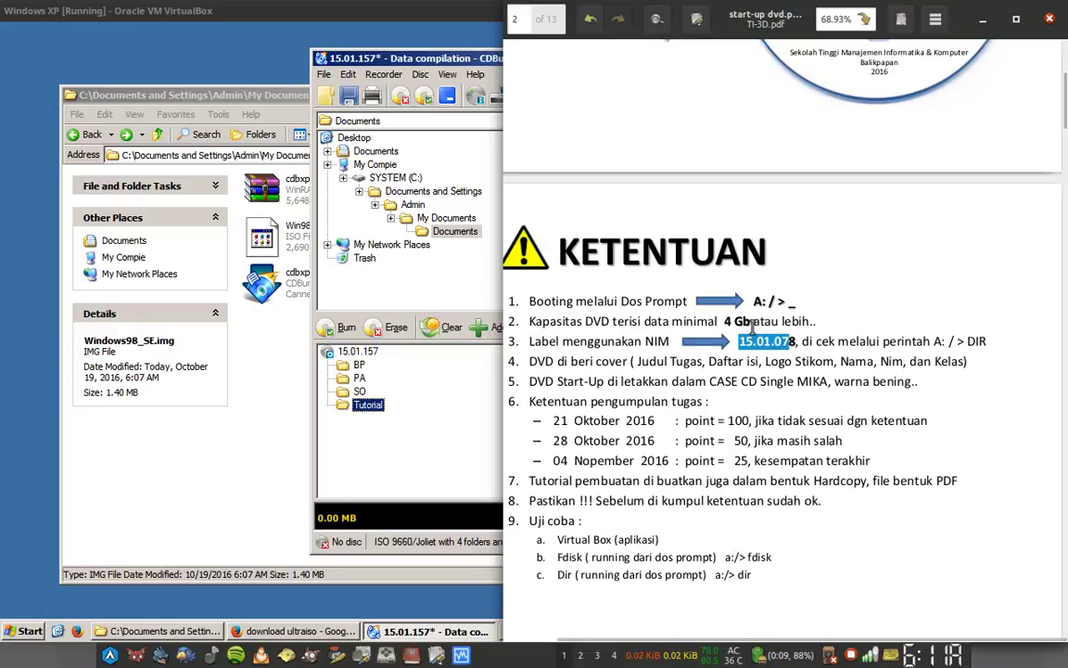
click(408, 498)
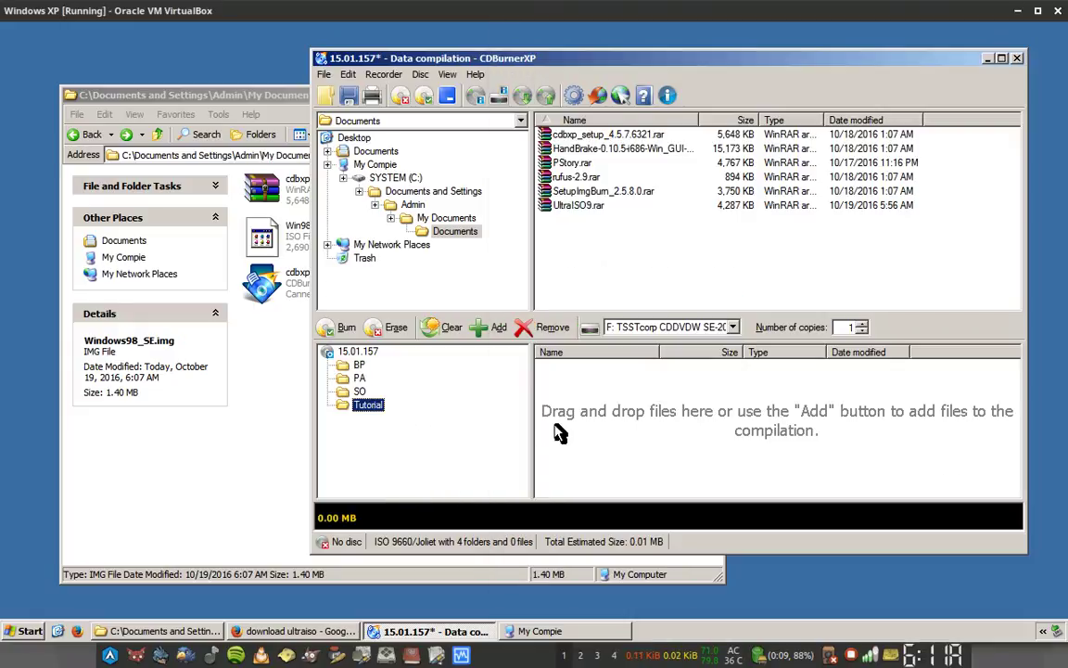
click(345, 376)
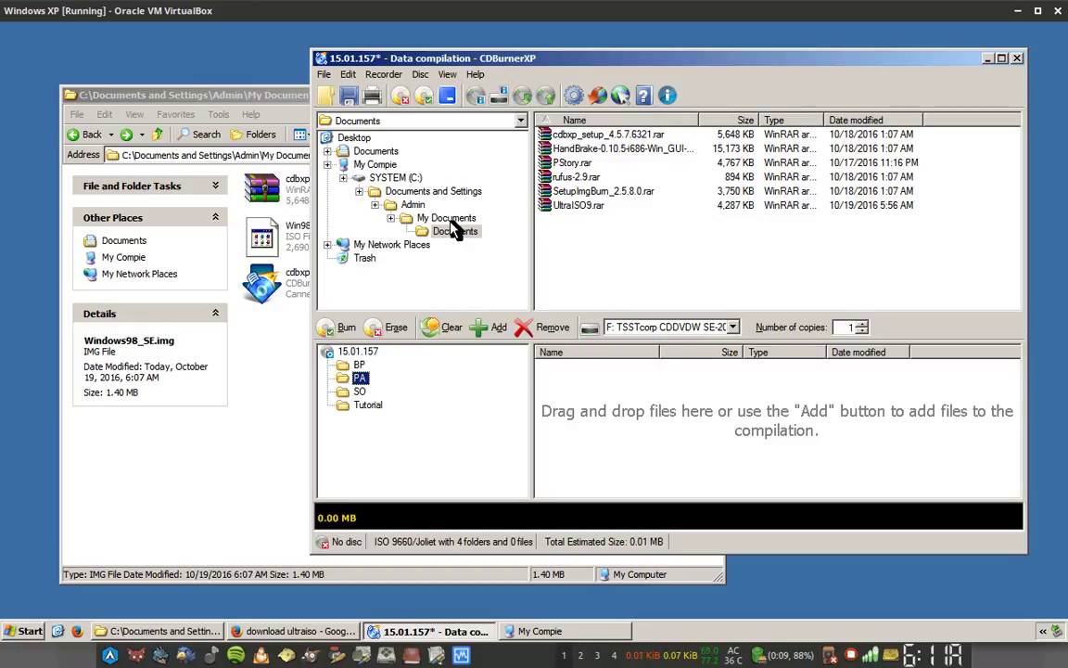
Browse to Documents > Documents and drag all six .rar archives into the PA folder.
click(377, 164)
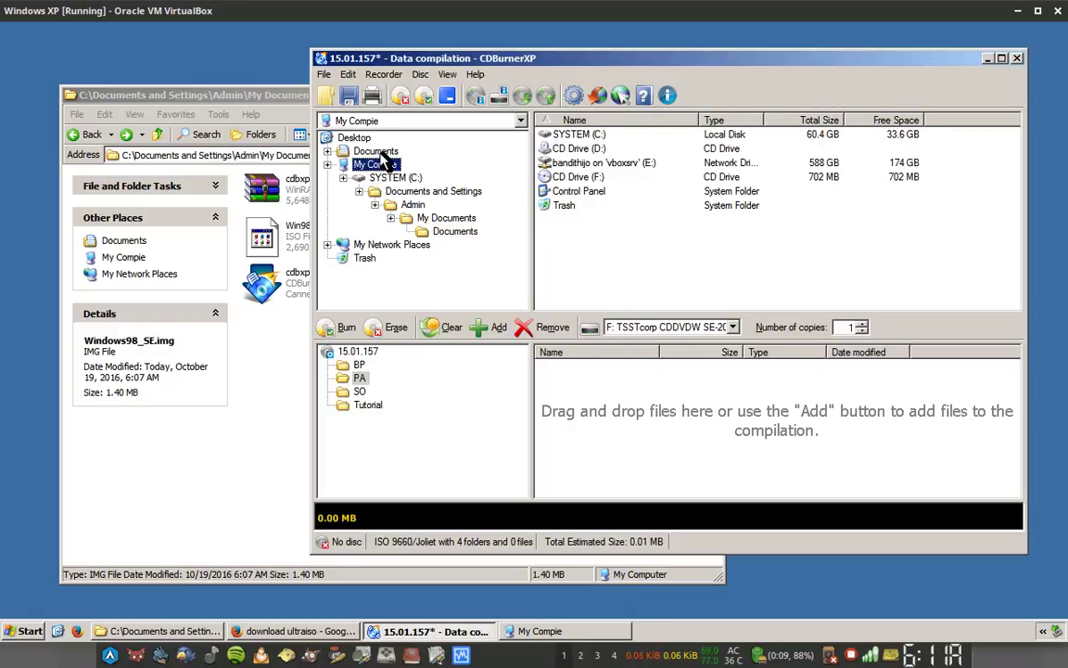
click(376, 151)
key(Tab)
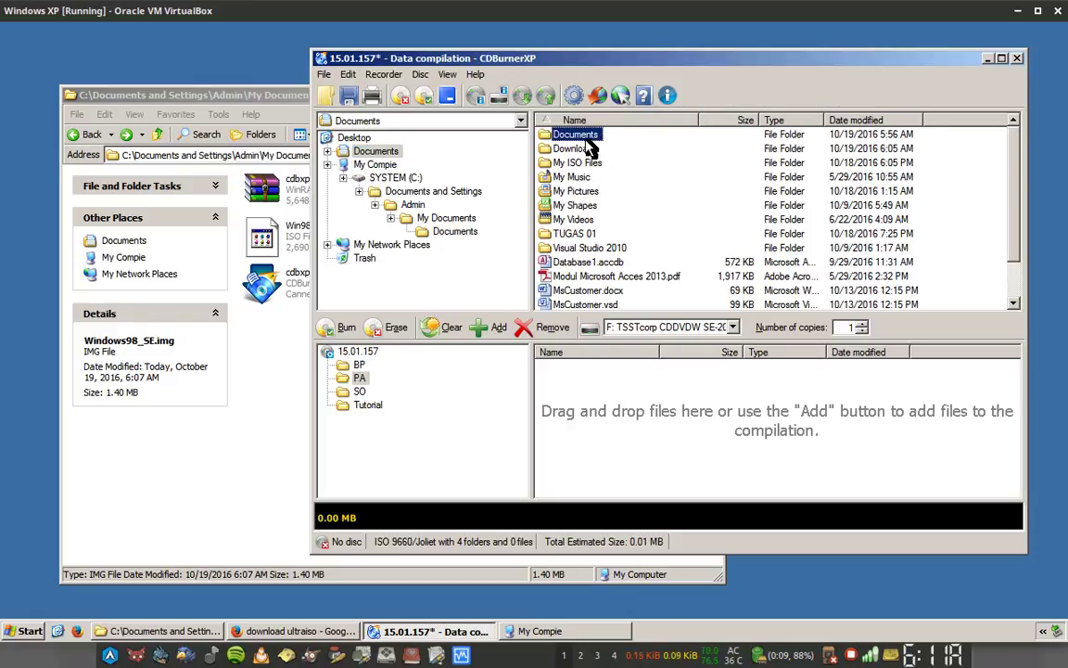
double_click(586, 139)
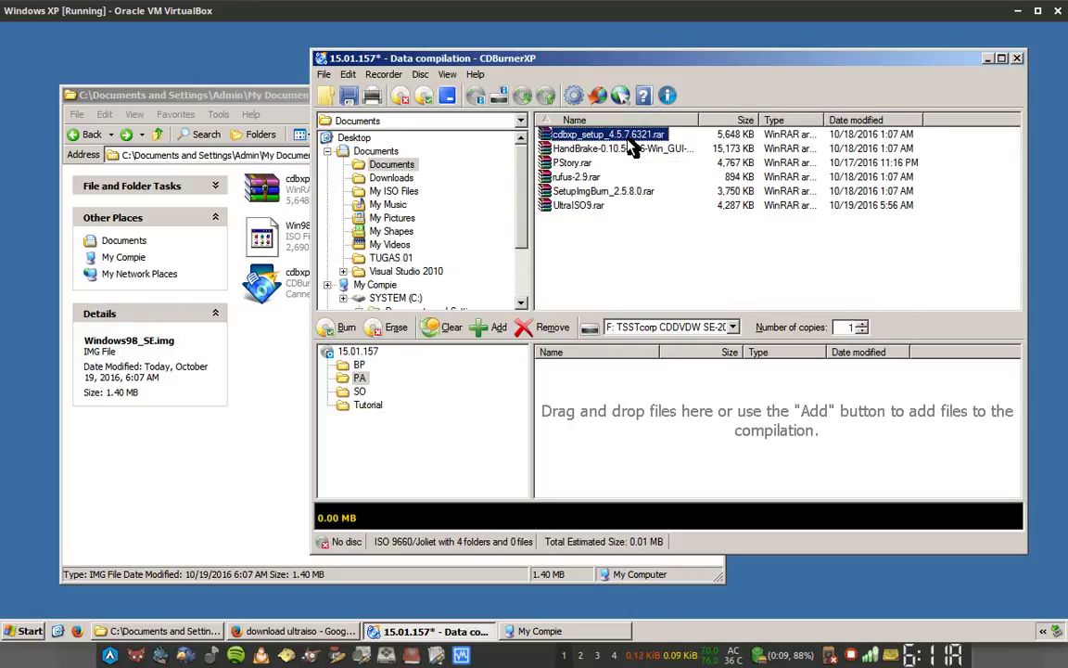
shift+click(573, 208)
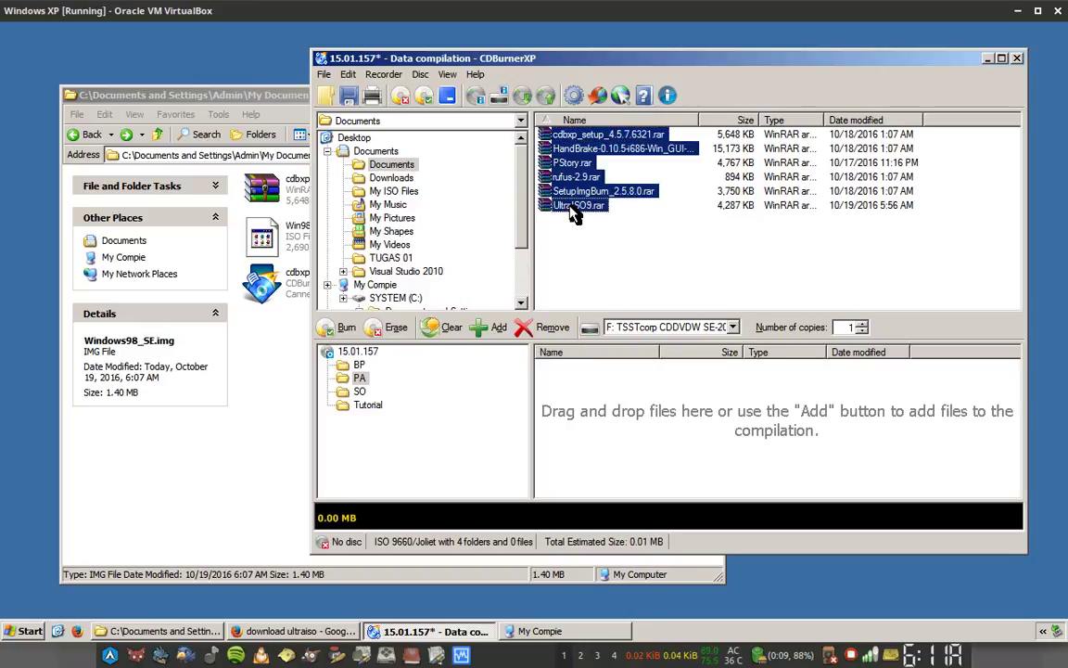
drag(571, 208, 617, 344)
drag(628, 408, 633, 411)
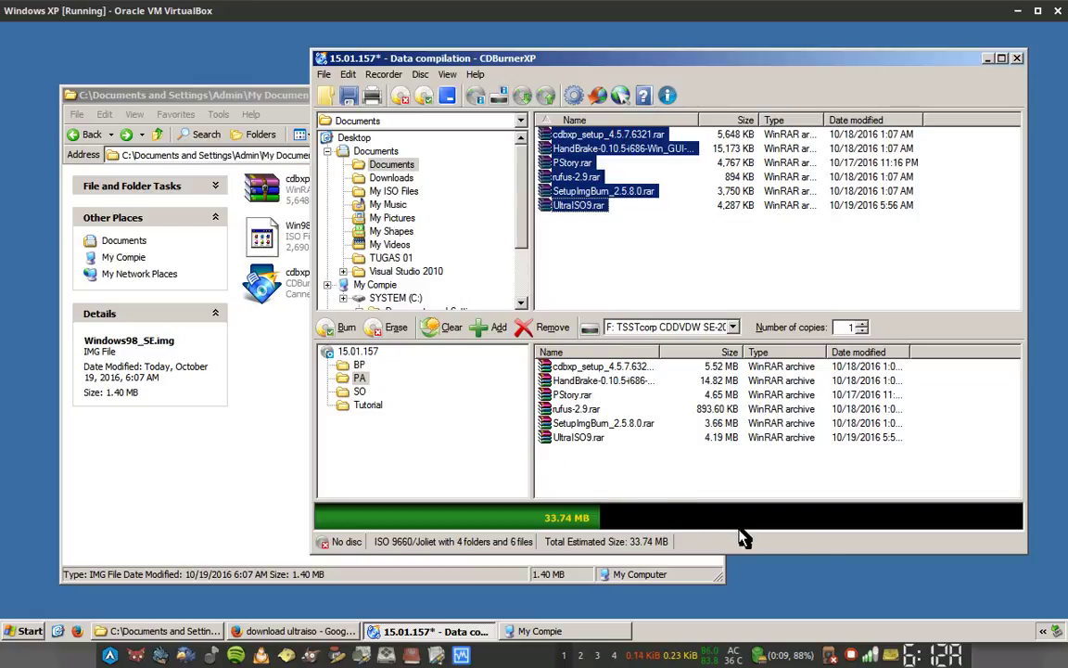
key(alt+Tab)
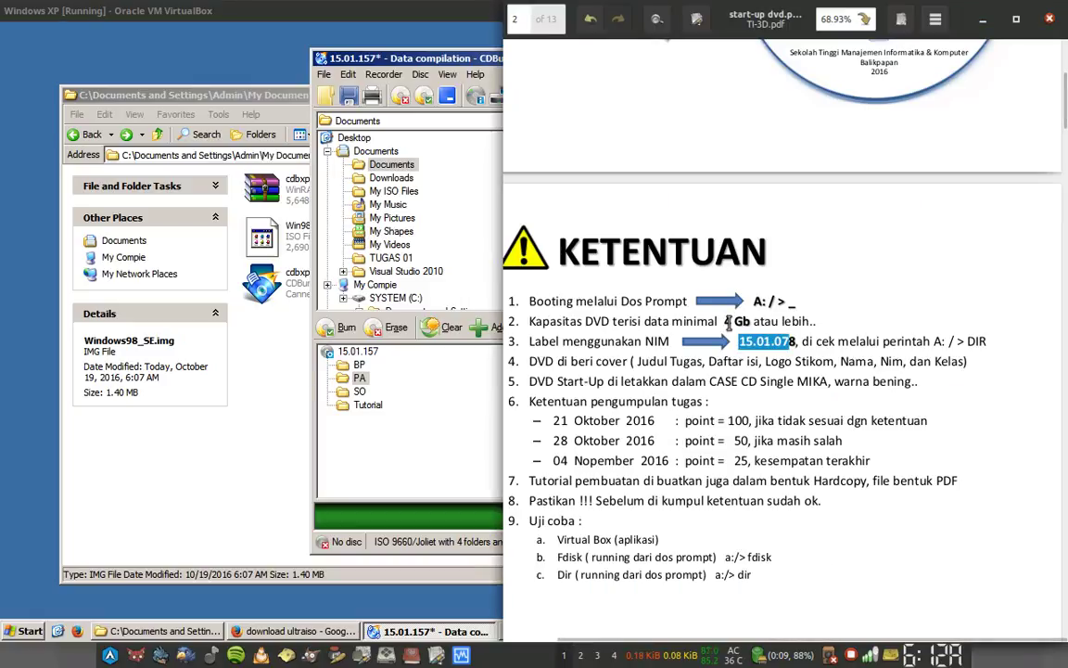
click(412, 58)
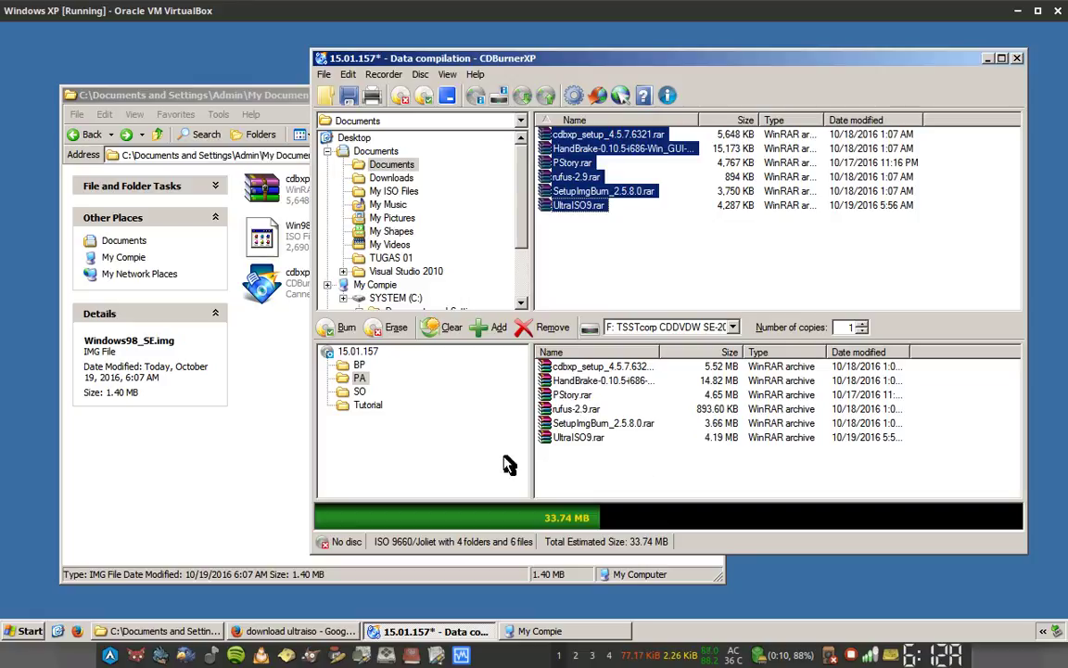
click(349, 335)
In the volume labels, keep disc name 15.01.157 and add the publisher's name.
key(alt+Tab)
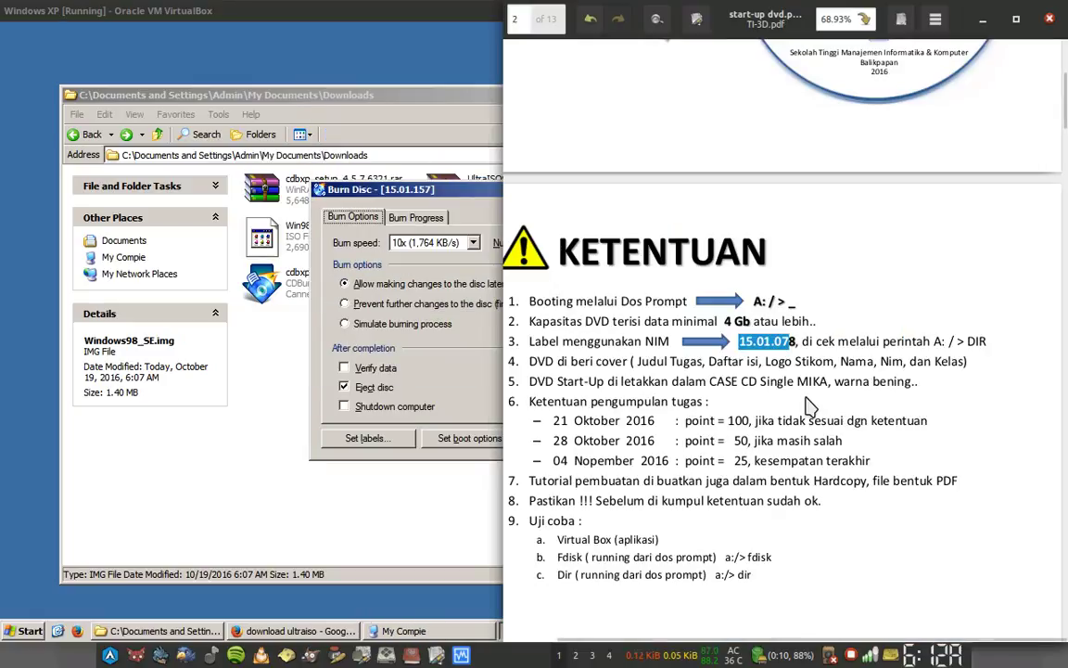
scroll(792, 404, down, 5)
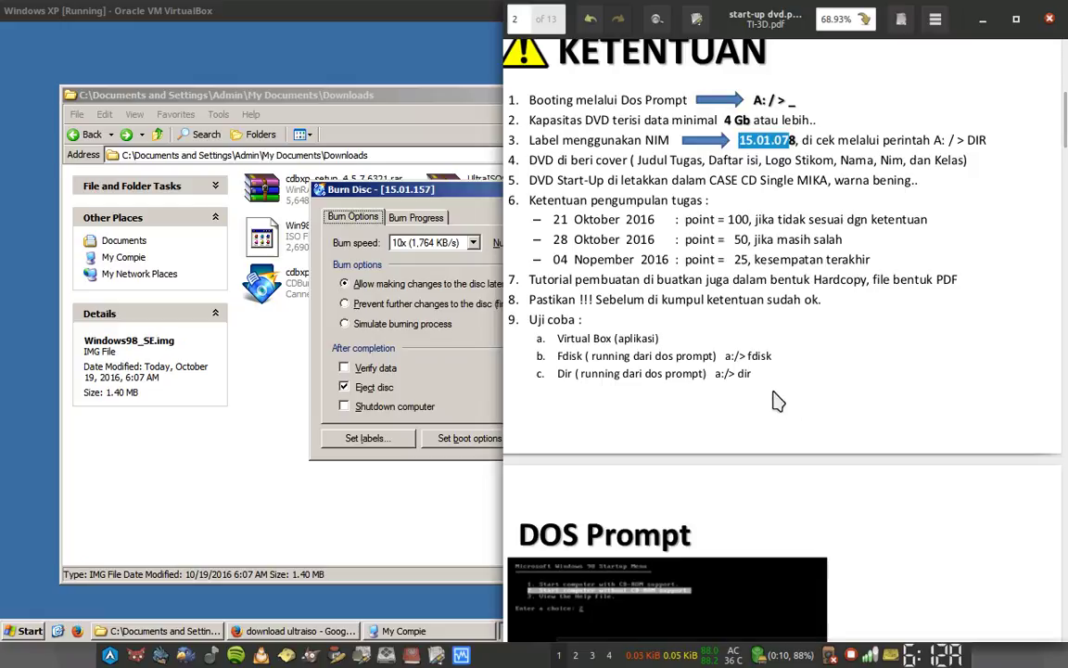
click(415, 175)
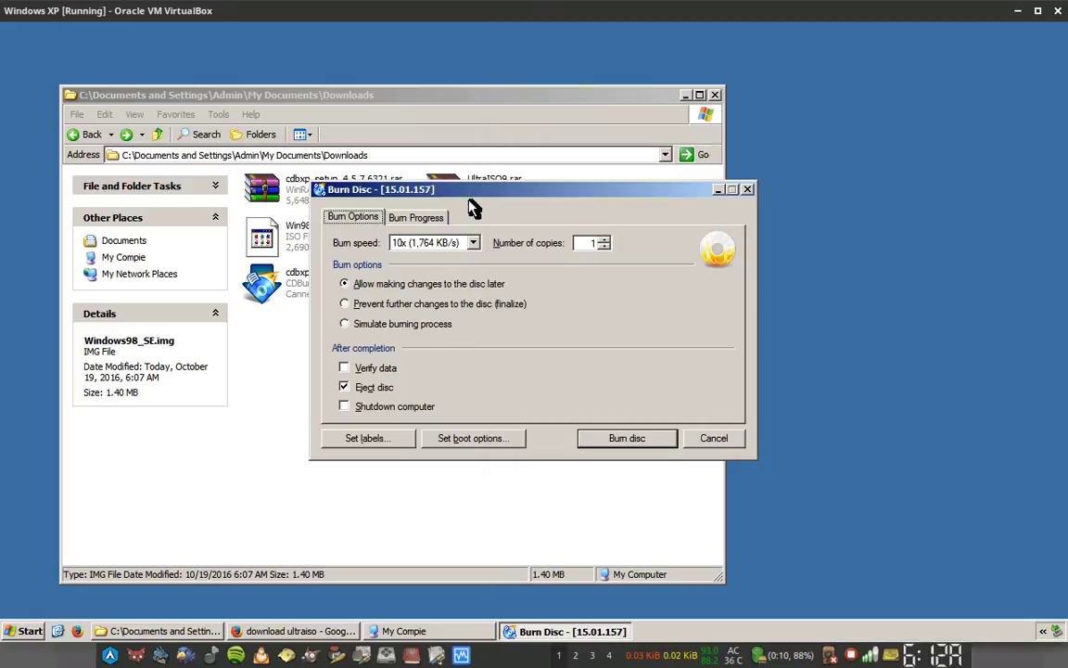
mouse_move(556, 195)
mouse_down()
mouse_move(787, 195)
mouse_move(661, 195)
mouse_up()
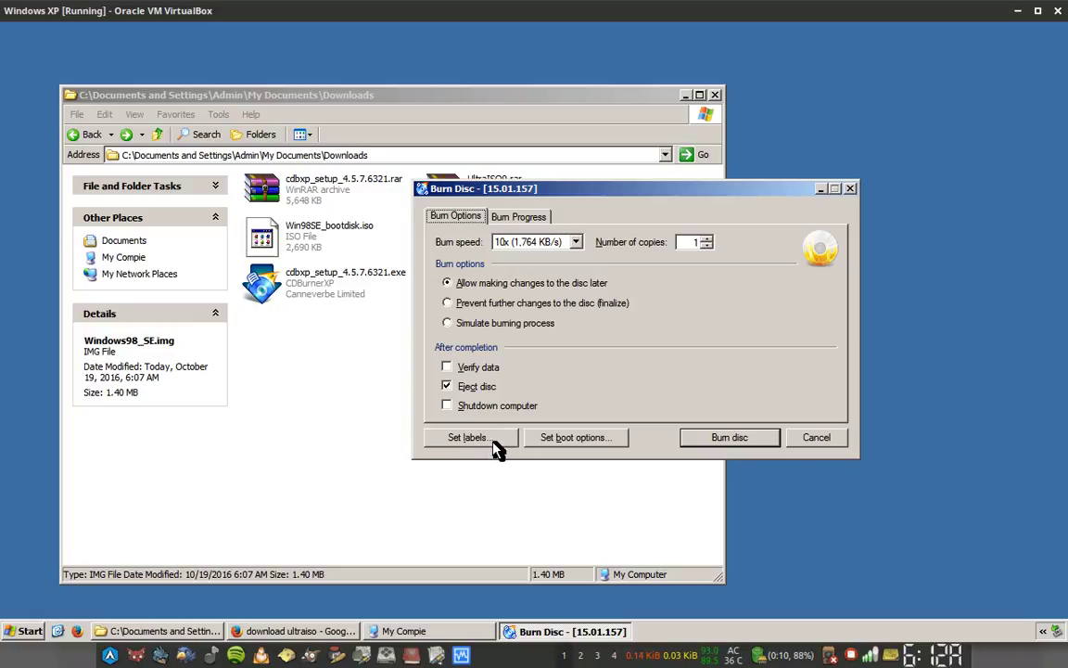
click(494, 441)
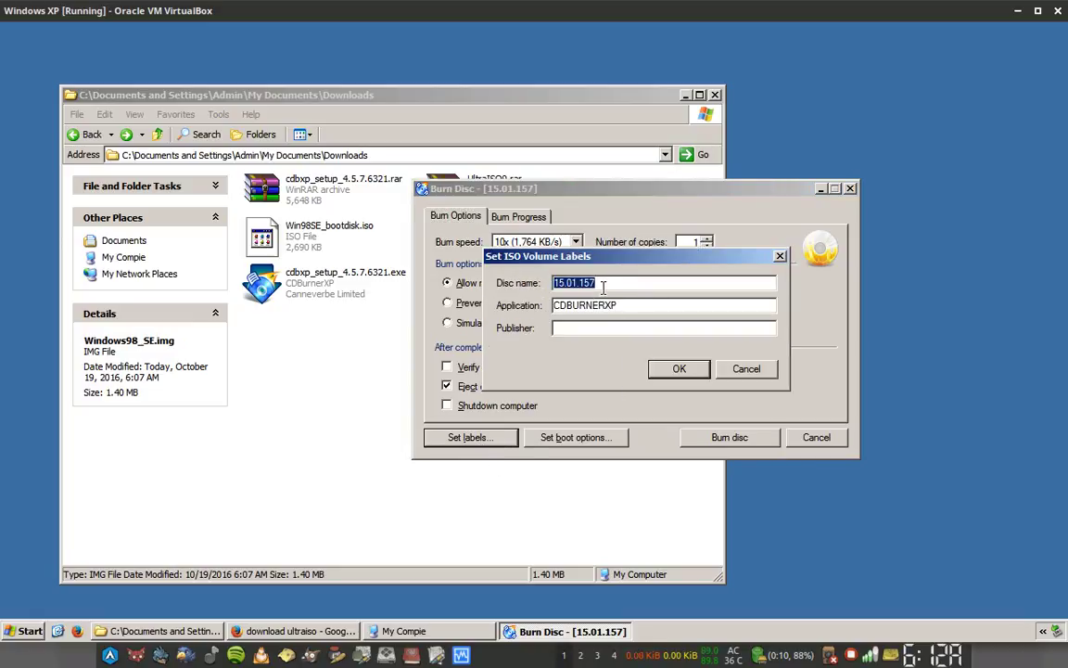
click(636, 284)
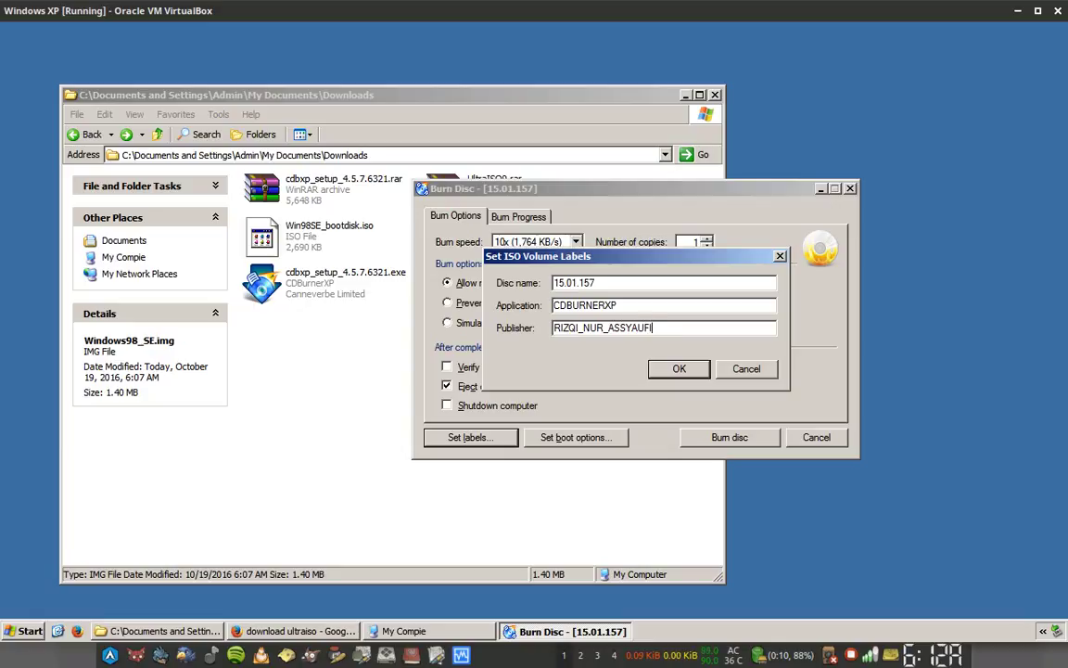
click(669, 371)
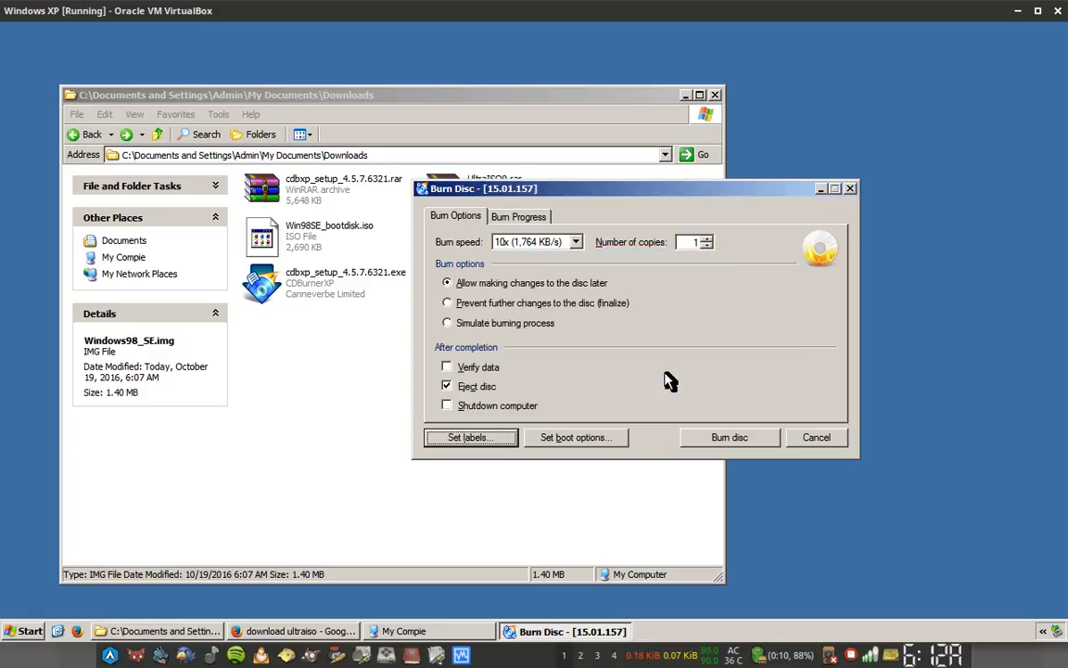
Make the disc bootable from Windows98_SE.img with 1.44MB floppy emulation and start the burn.
click(599, 443)
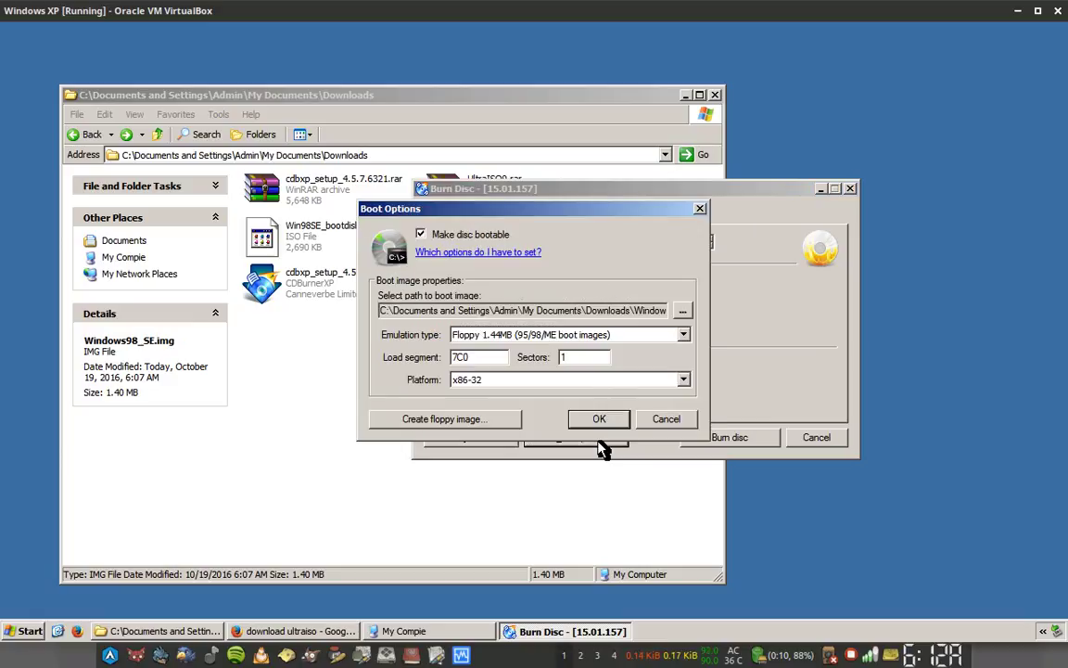
click(682, 315)
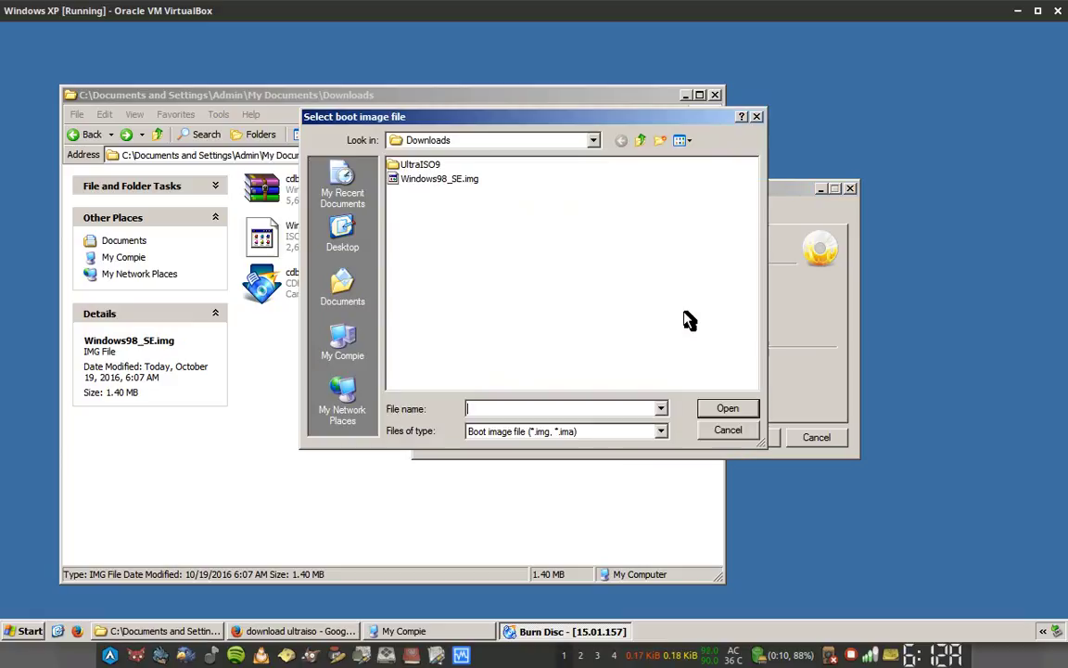
click(434, 179)
click(729, 409)
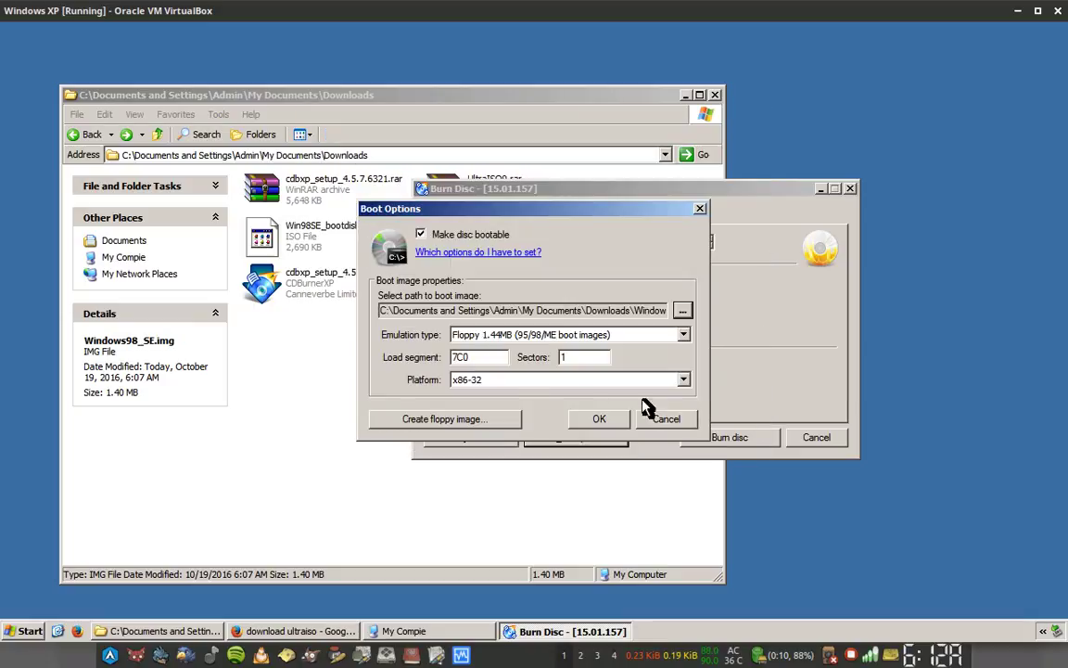
click(601, 421)
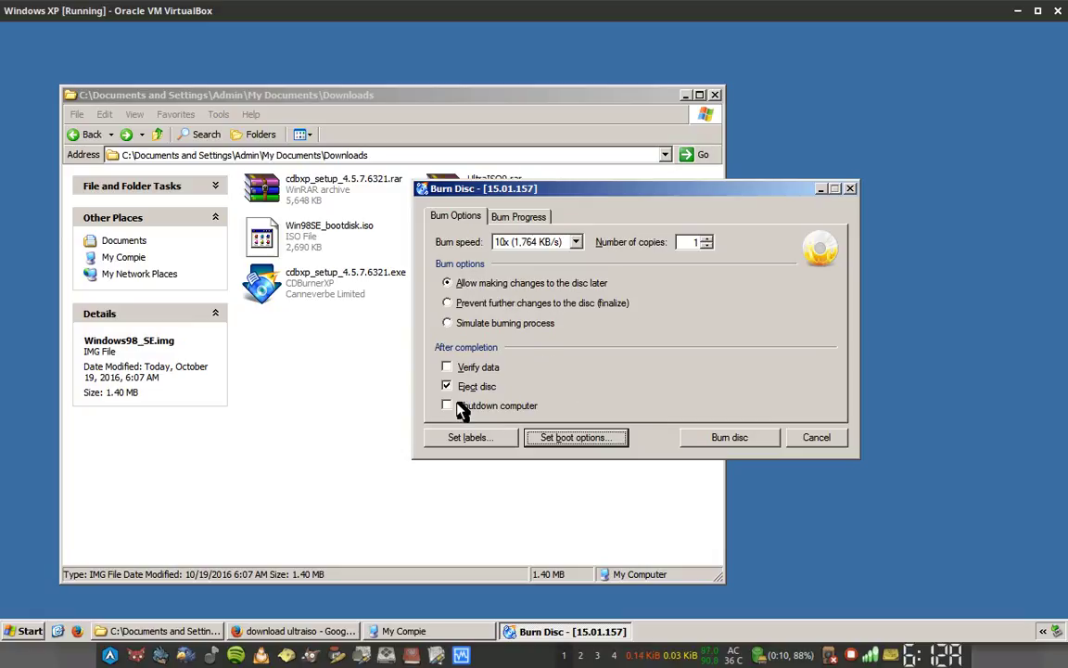
click(742, 439)
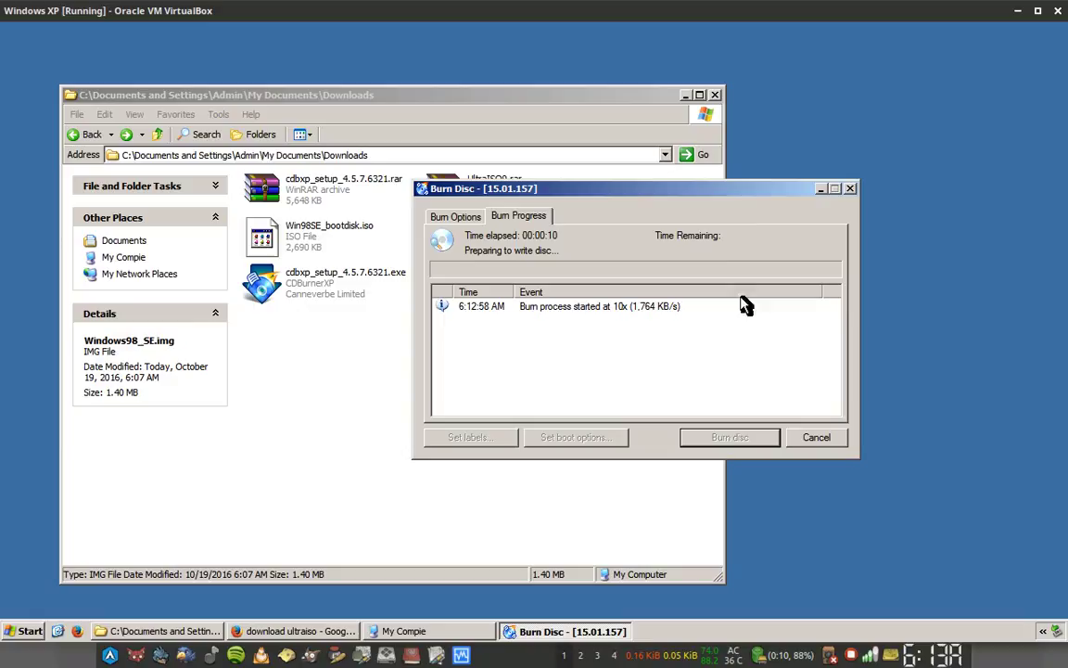
Keep the burn progress window in view while opening My Compie in Explorer.
drag(729, 189, 859, 254)
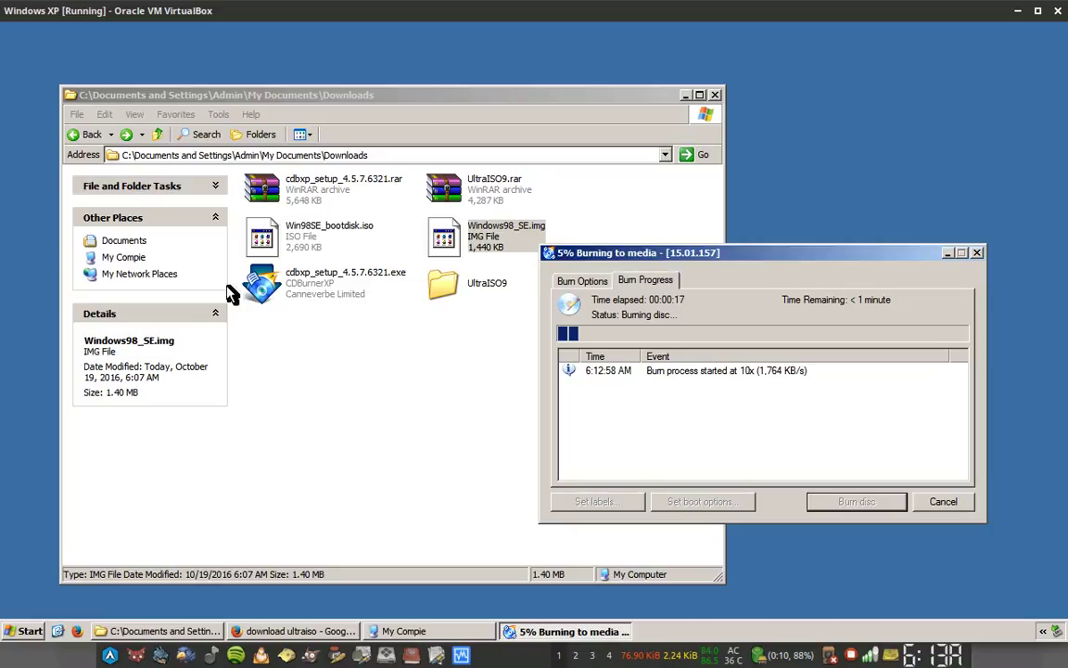
click(88, 135)
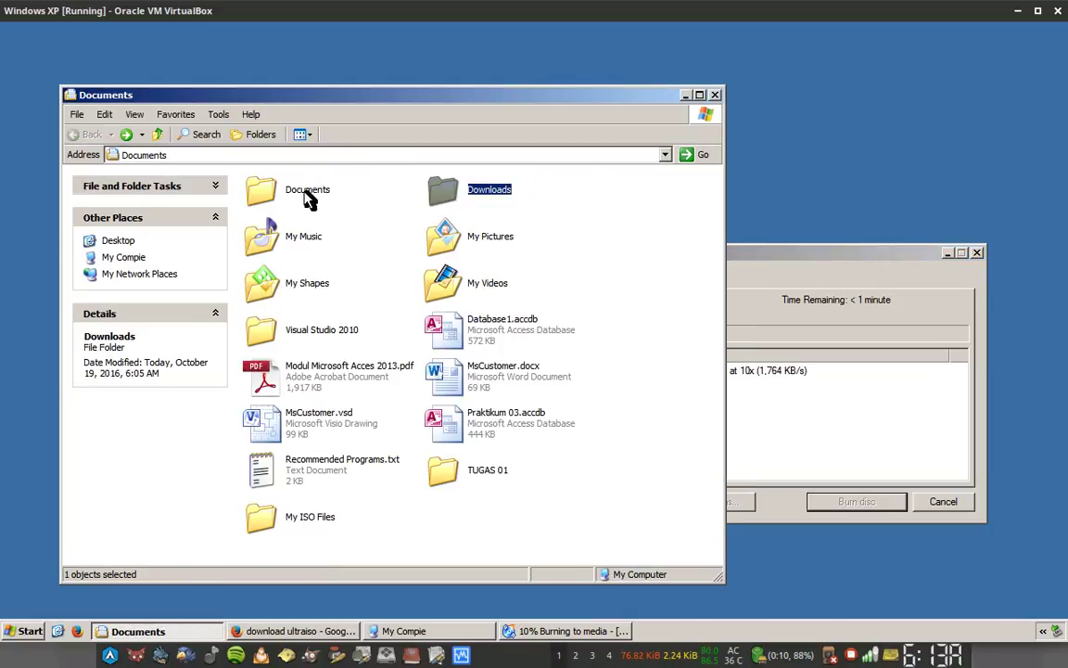
click(774, 373)
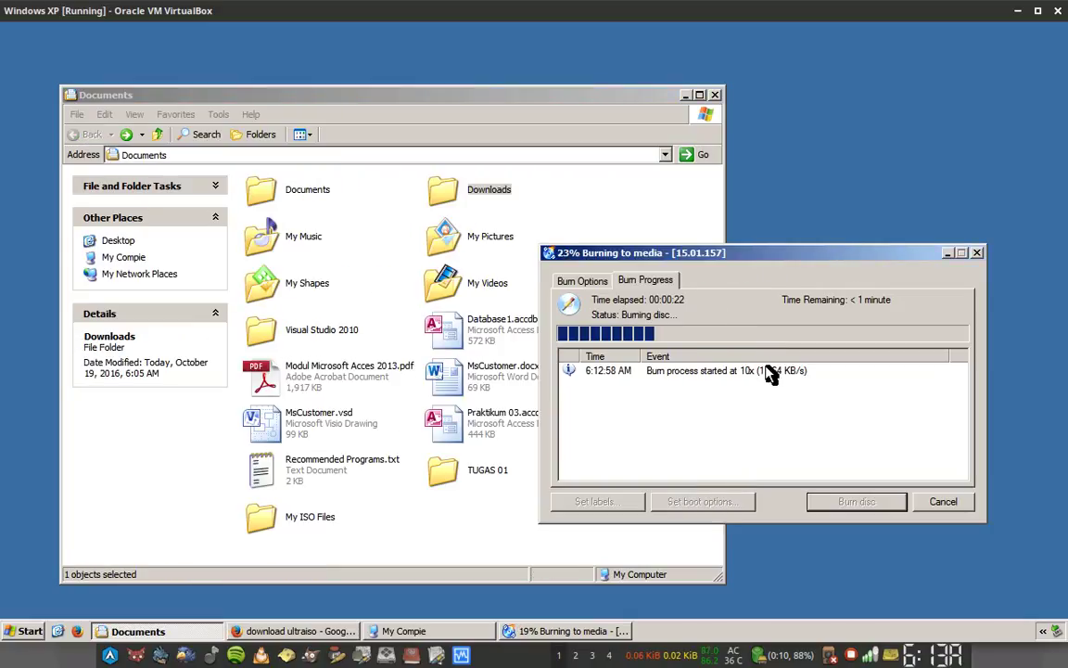
drag(803, 256, 825, 61)
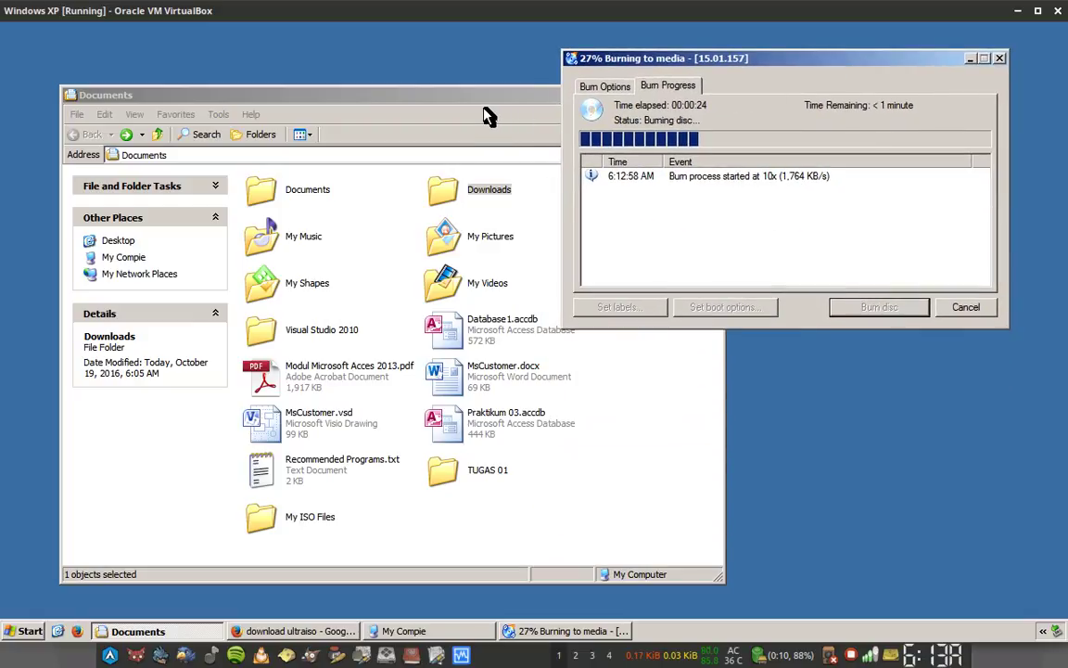
click(489, 113)
click(822, 72)
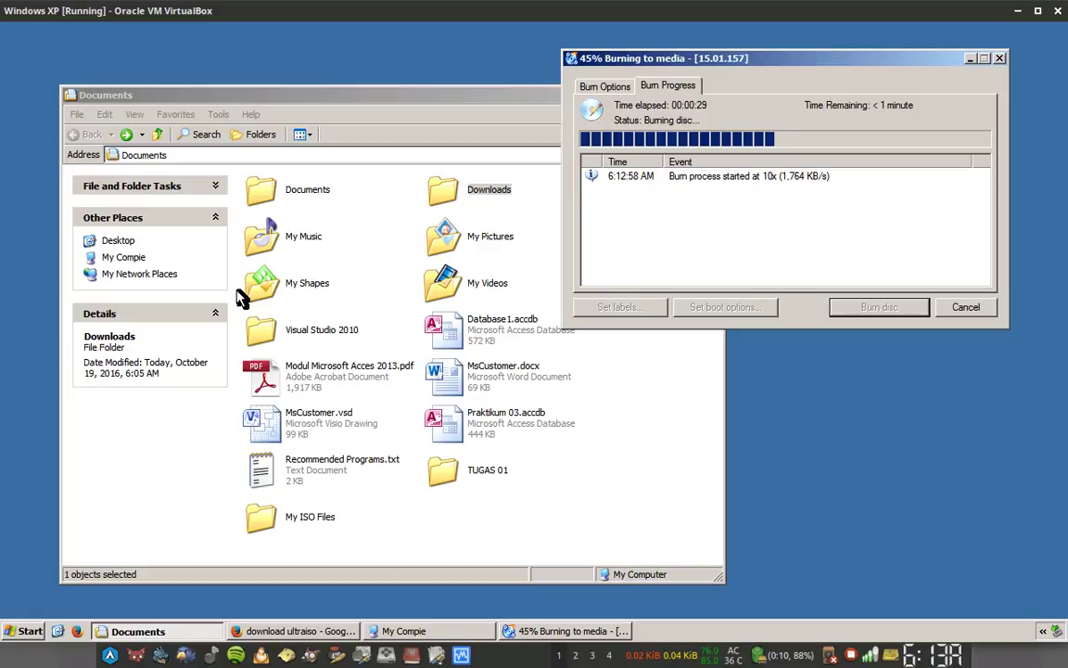
click(129, 259)
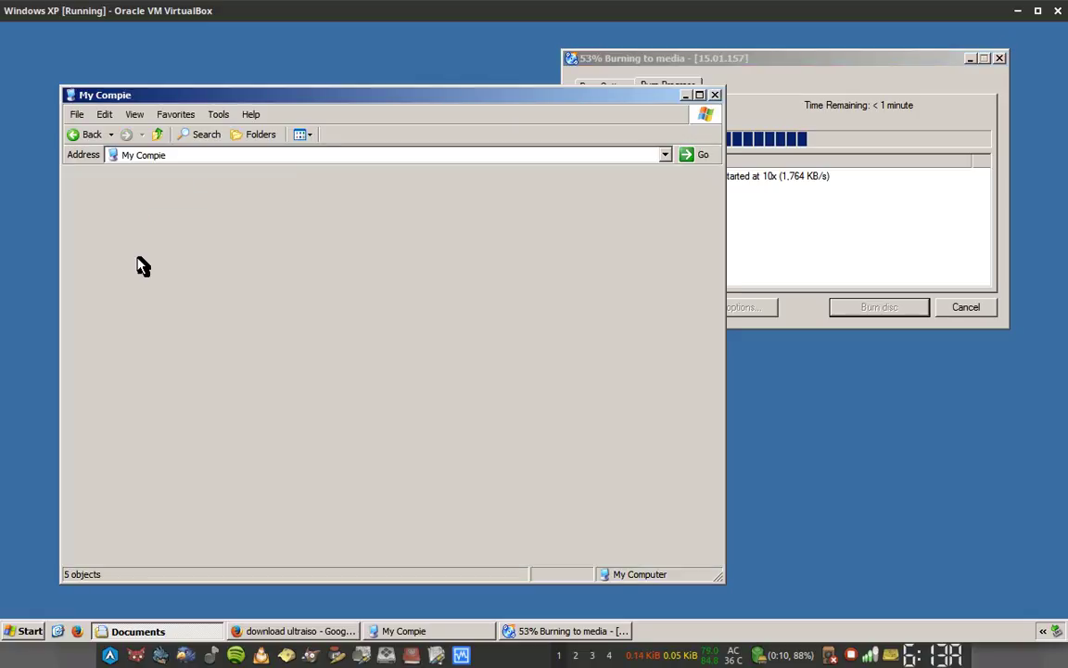
mouse_move(833, 56)
mouse_down()
mouse_move(864, 70)
mouse_move(872, 55)
mouse_up()
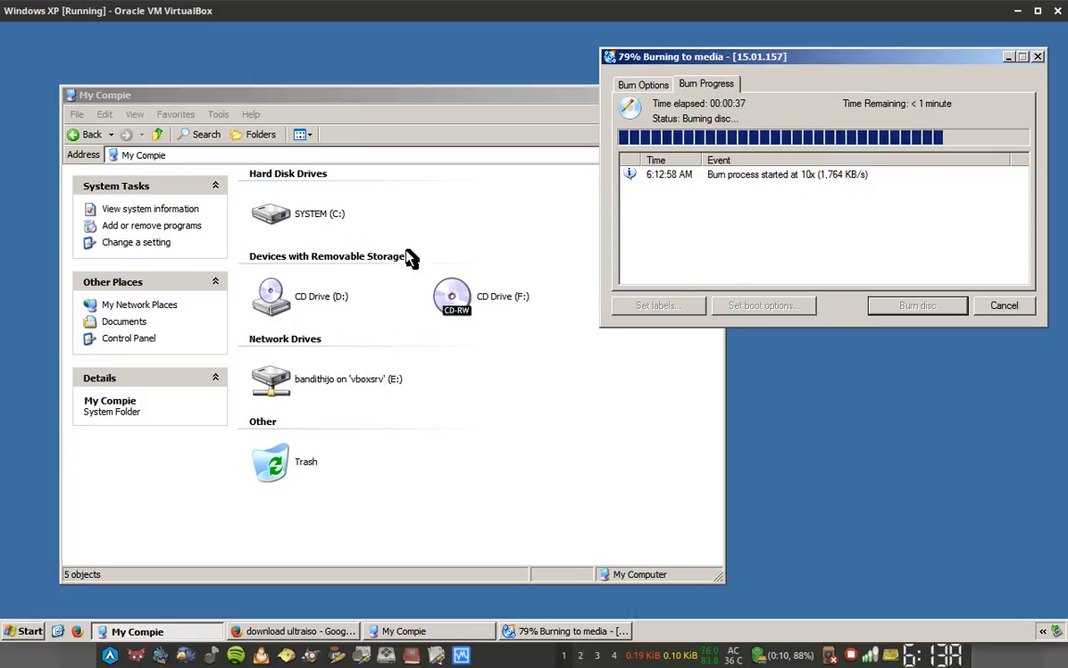
Check the DVD requirement in the PDF, then dismiss the burn completion message.
key(alt+Tab)
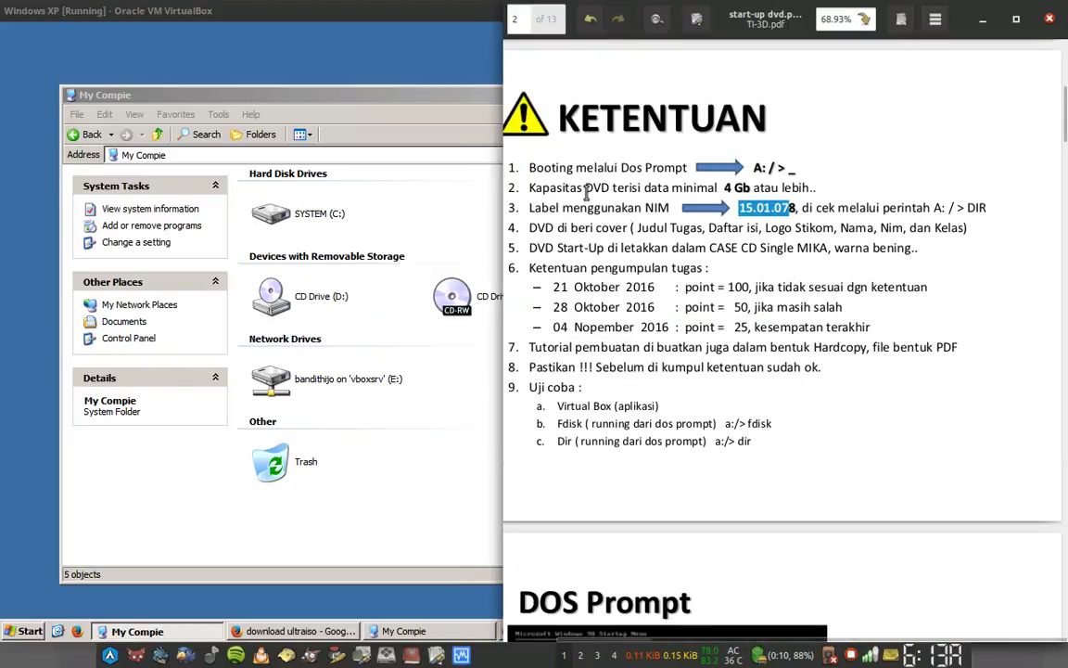
drag(585, 189, 597, 188)
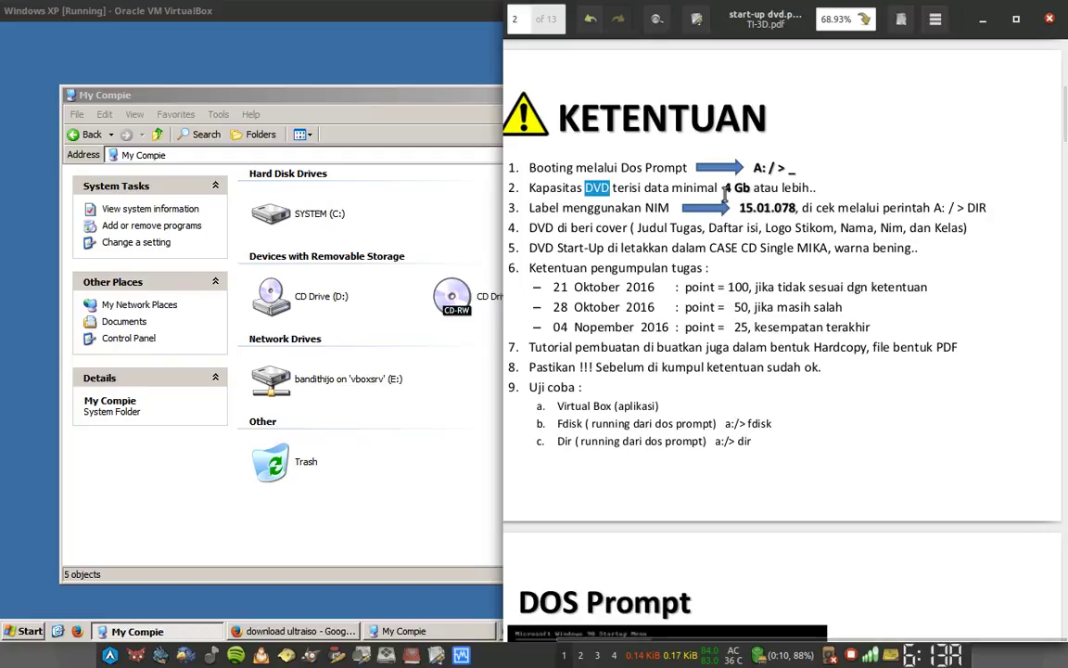
click(472, 96)
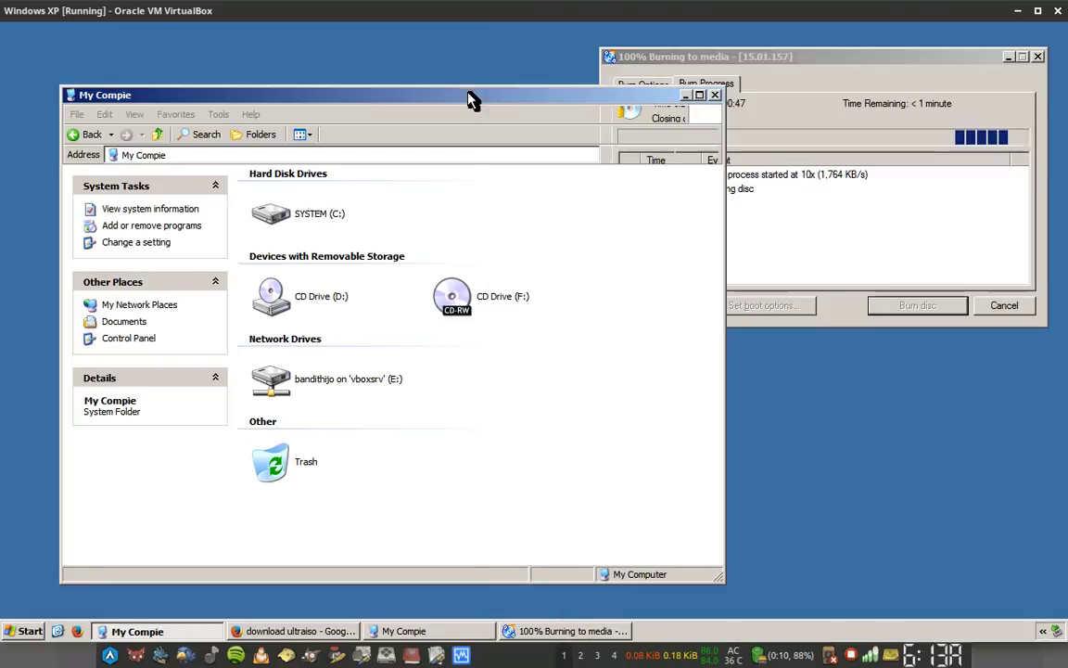
click(577, 632)
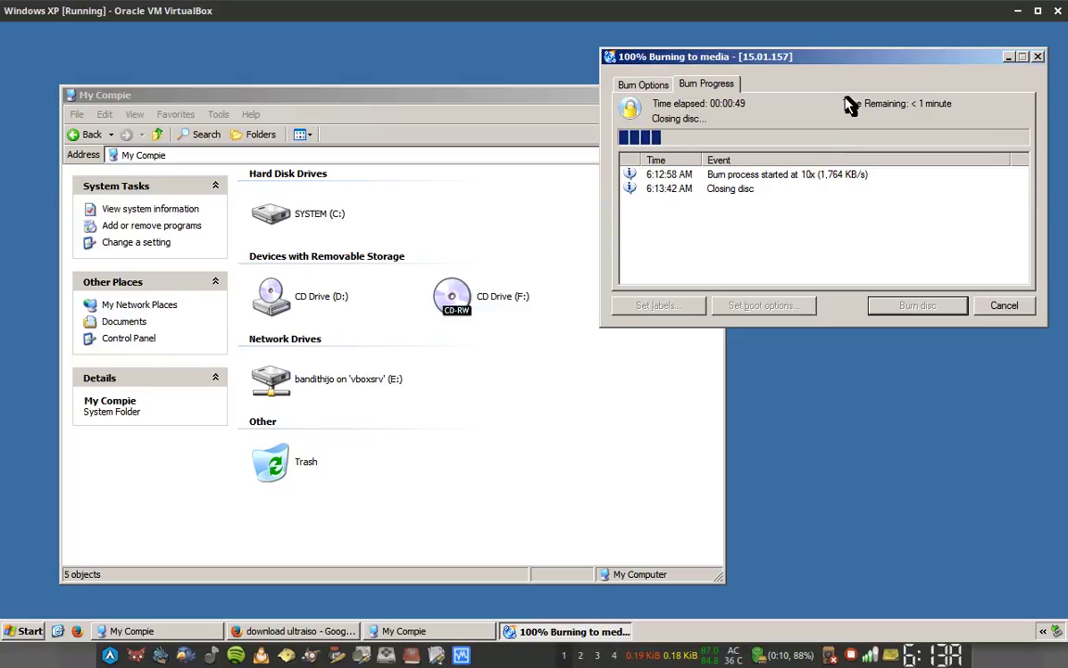
drag(854, 61, 860, 64)
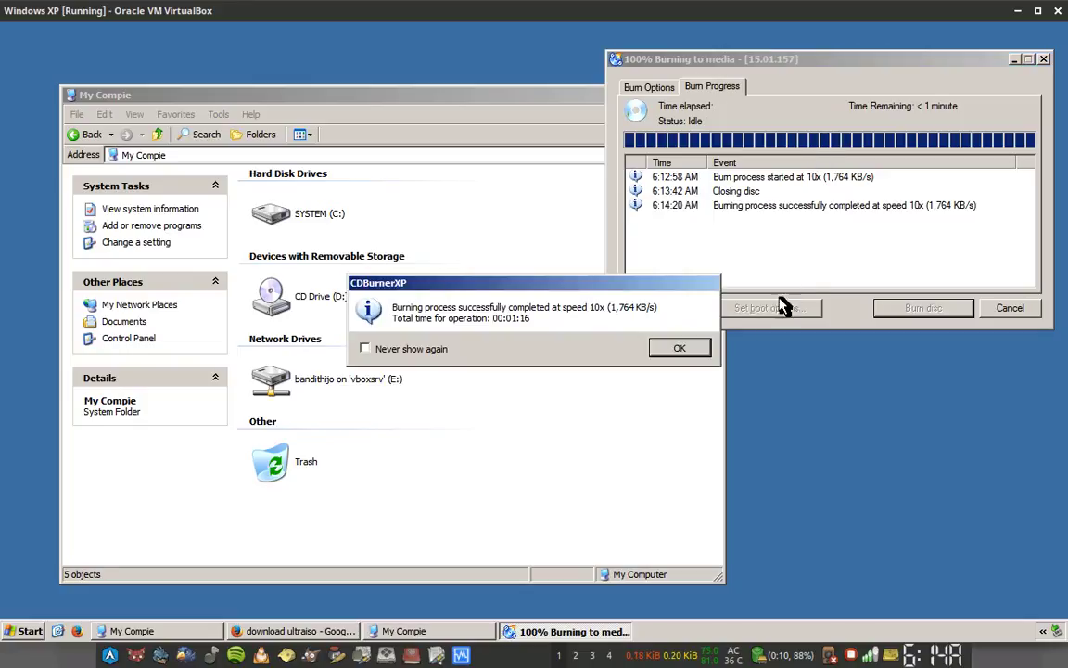
click(689, 348)
Close the burn window and save the compilation as 15.01.157.
click(991, 312)
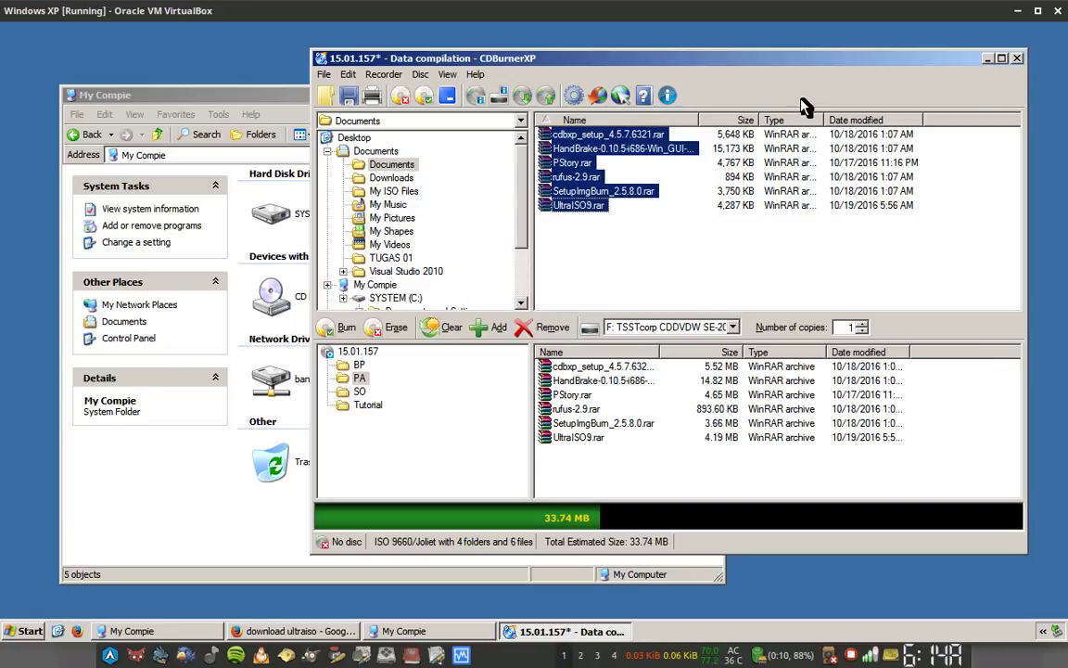
drag(801, 61, 806, 62)
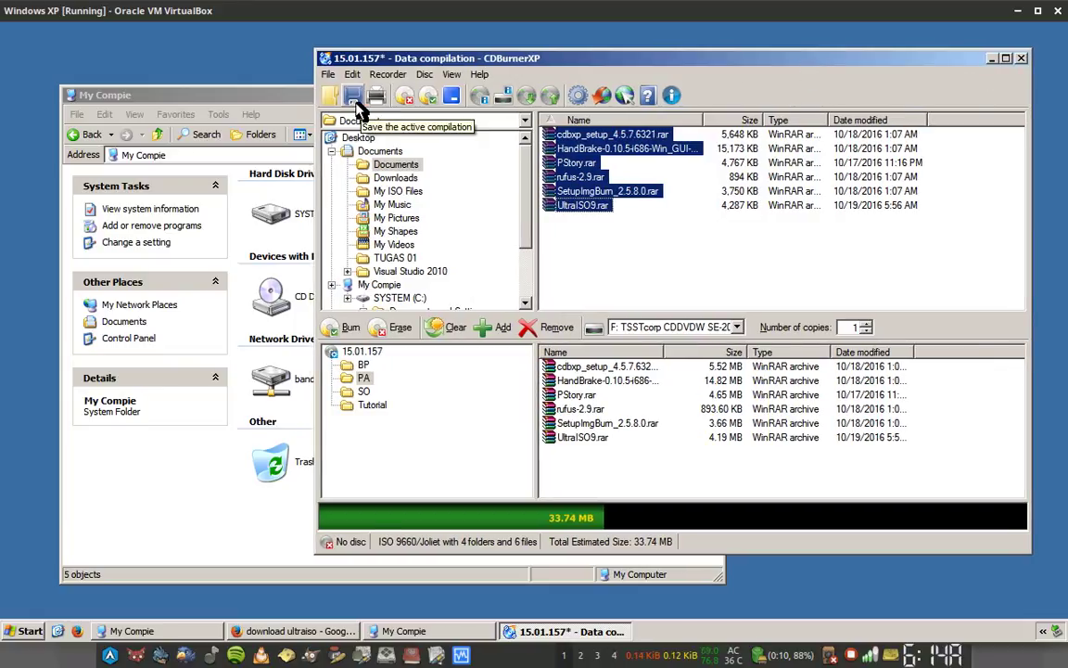
click(353, 99)
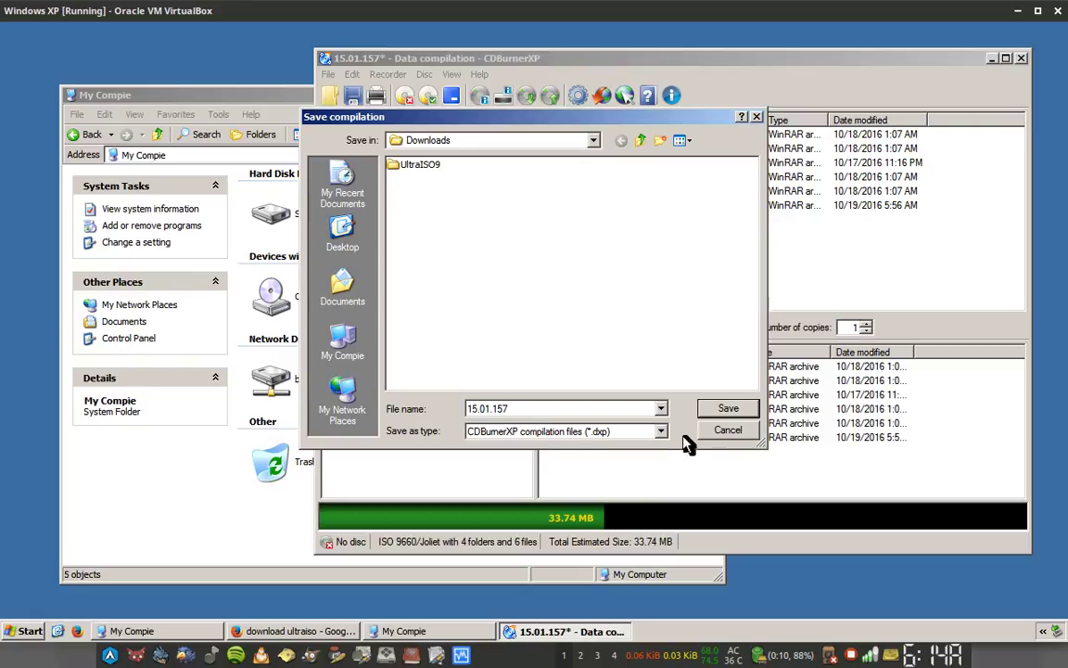
click(719, 409)
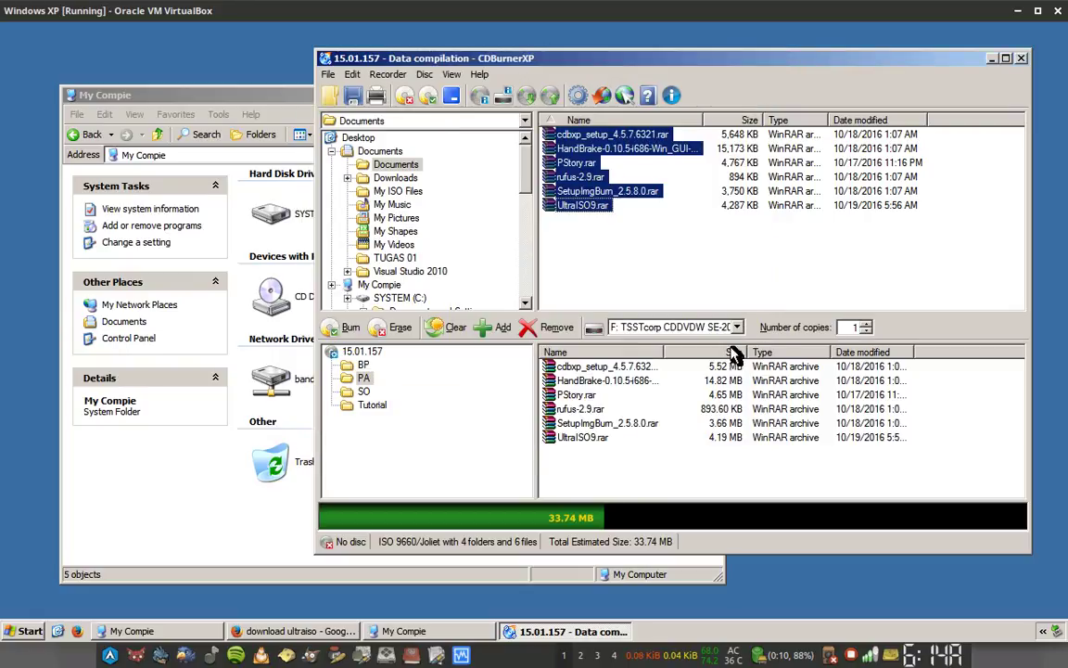
Deselect the source files and close the Data compilation window.
click(670, 248)
drag(806, 73, 787, 67)
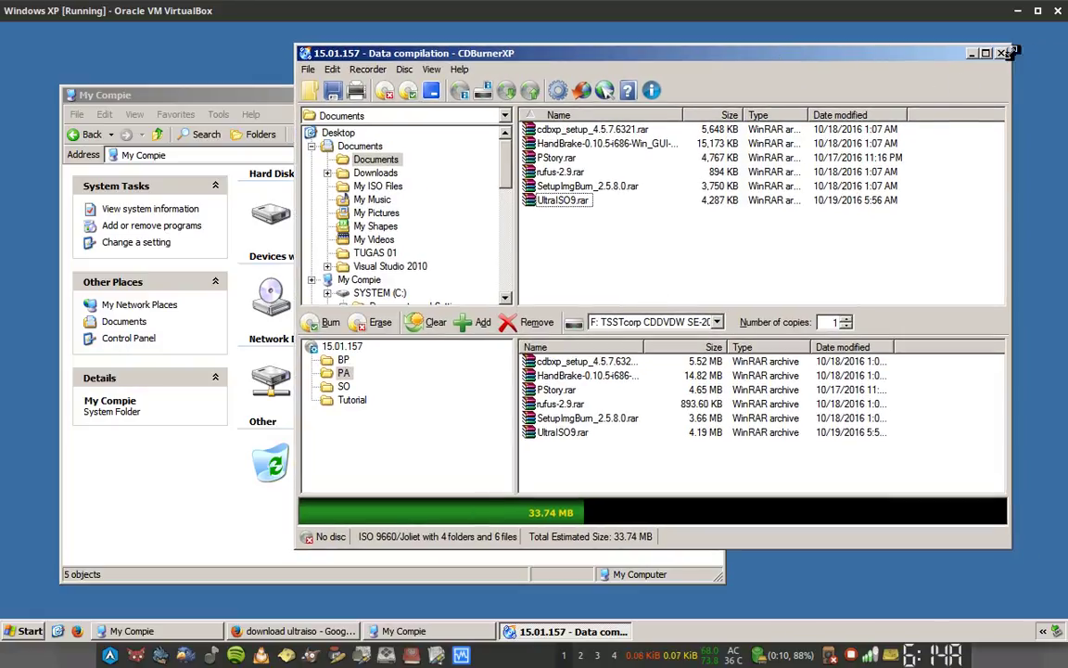
key(alt+F4)
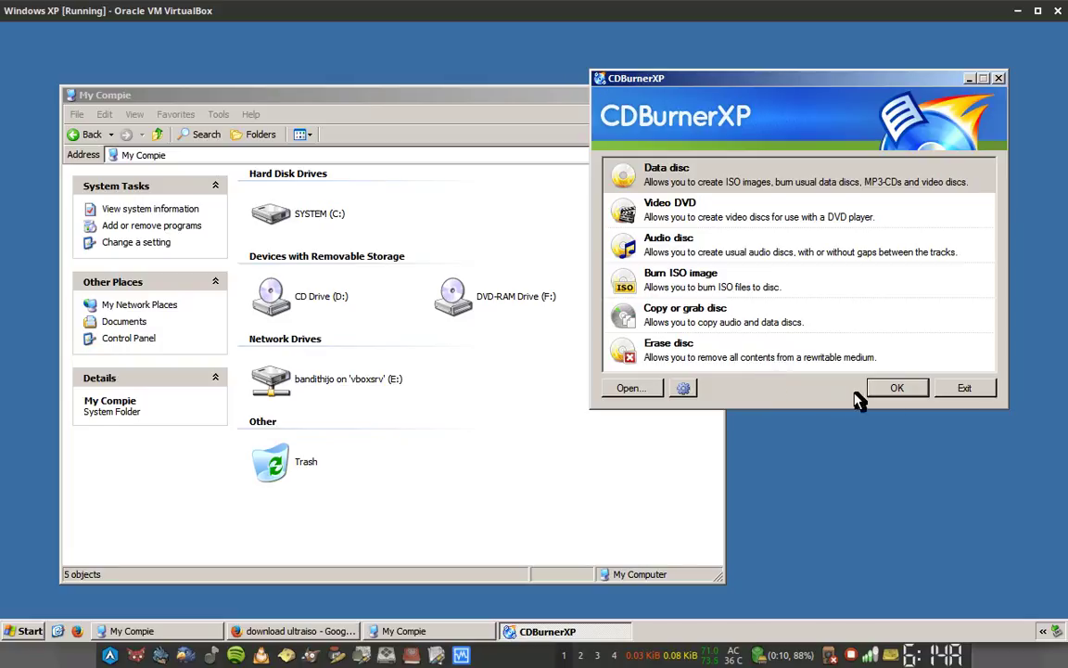
Exit CDBurnerXP, select the 15.01.157 (F:) drive in My Compie, and switch to the PDF.
click(960, 389)
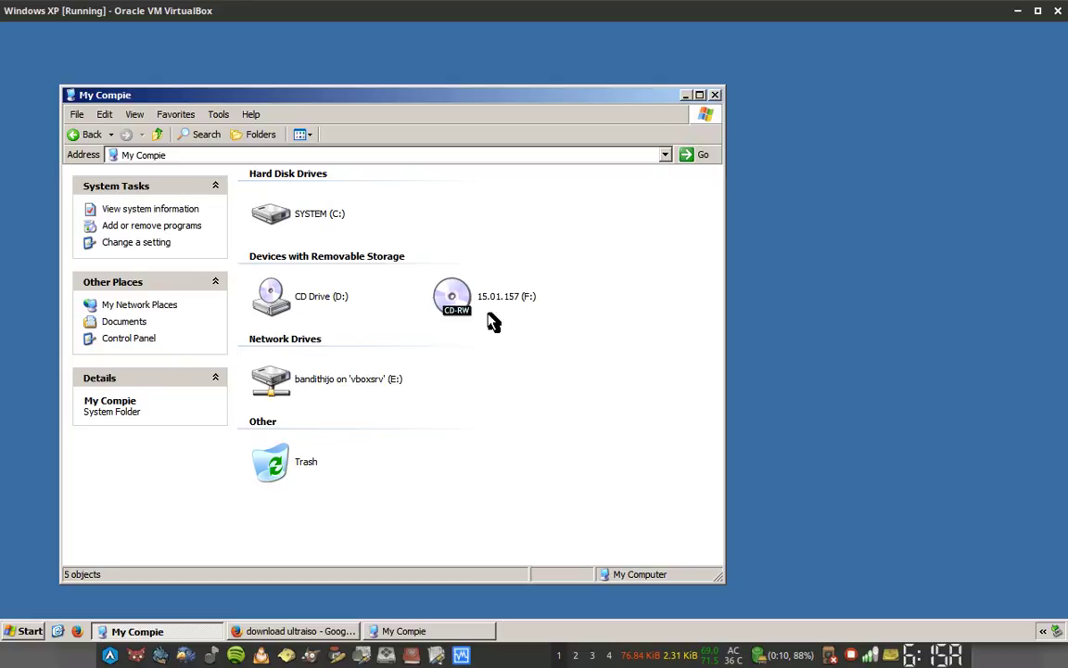
mouse_move(498, 314)
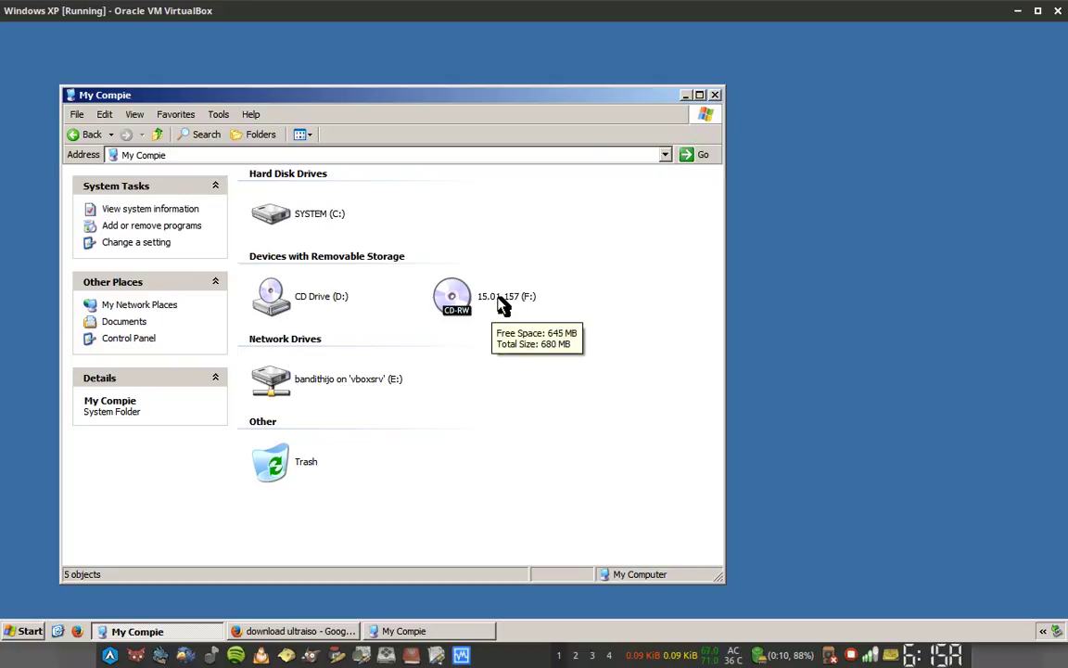
click(502, 307)
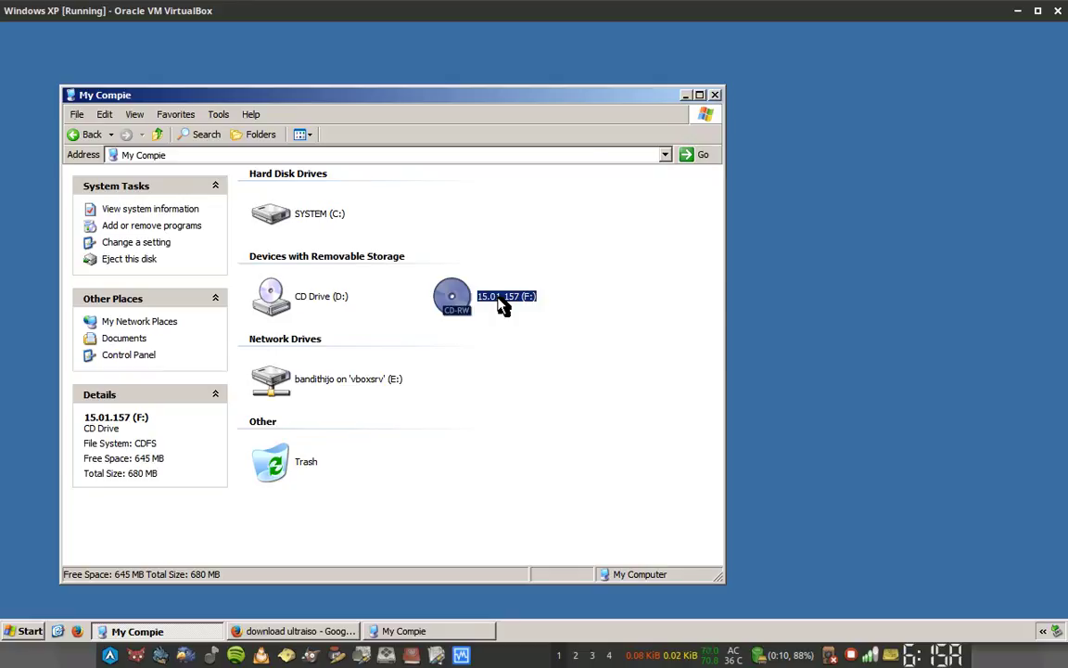
key(alt+Tab)
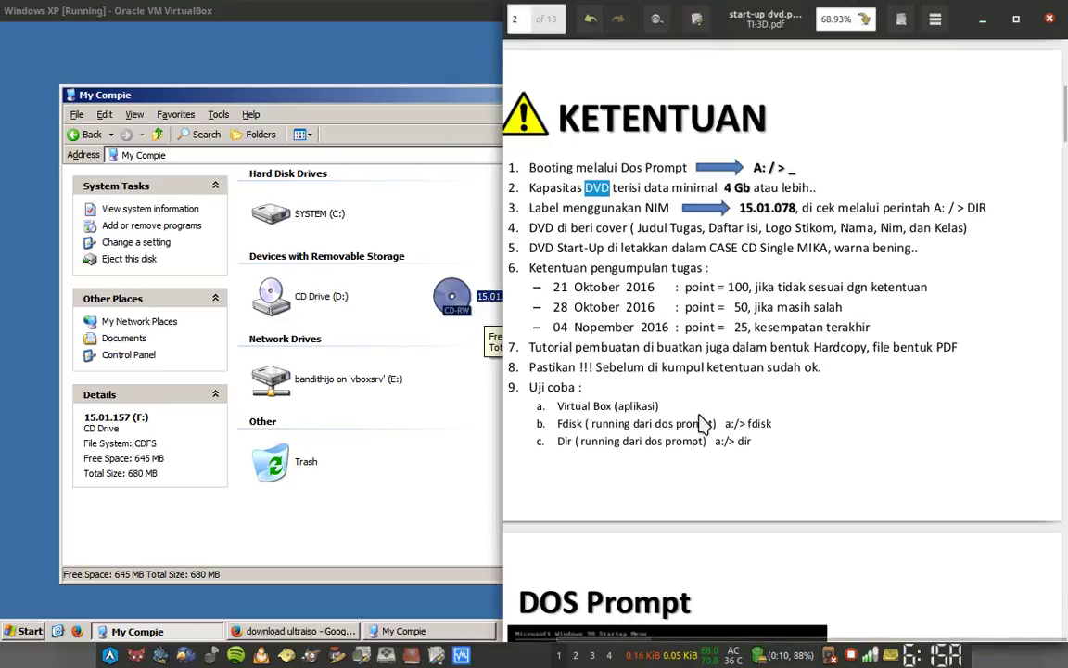
Scroll the PDF to the TEST START-UP page and highlight the VirtualBox heading text.
scroll(684, 244, down, 3)
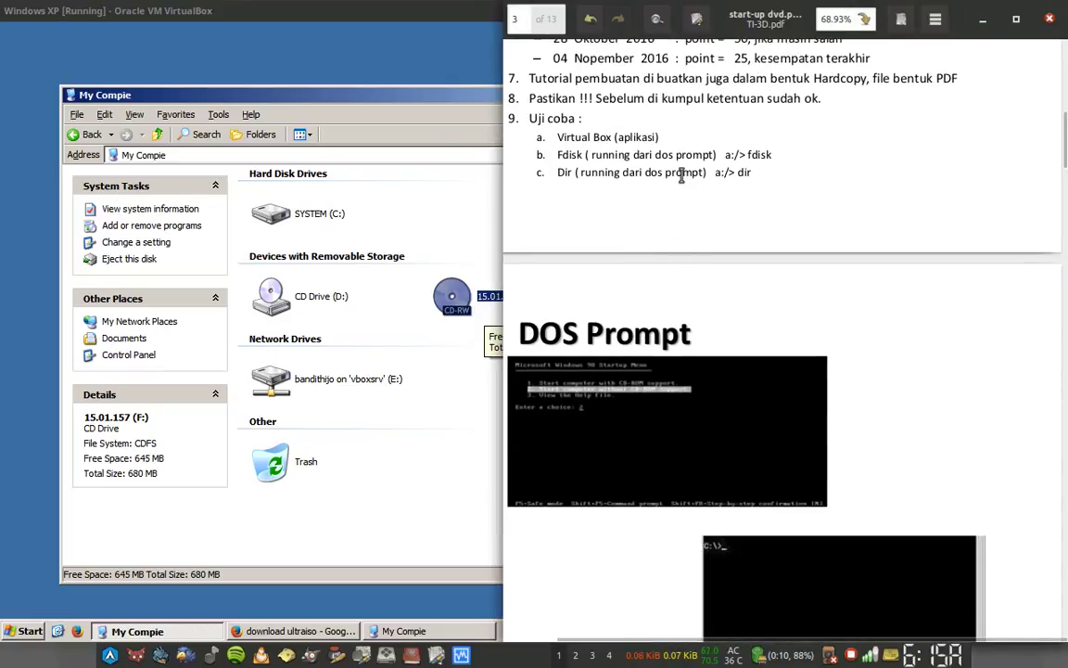
scroll(815, 185, down, 10)
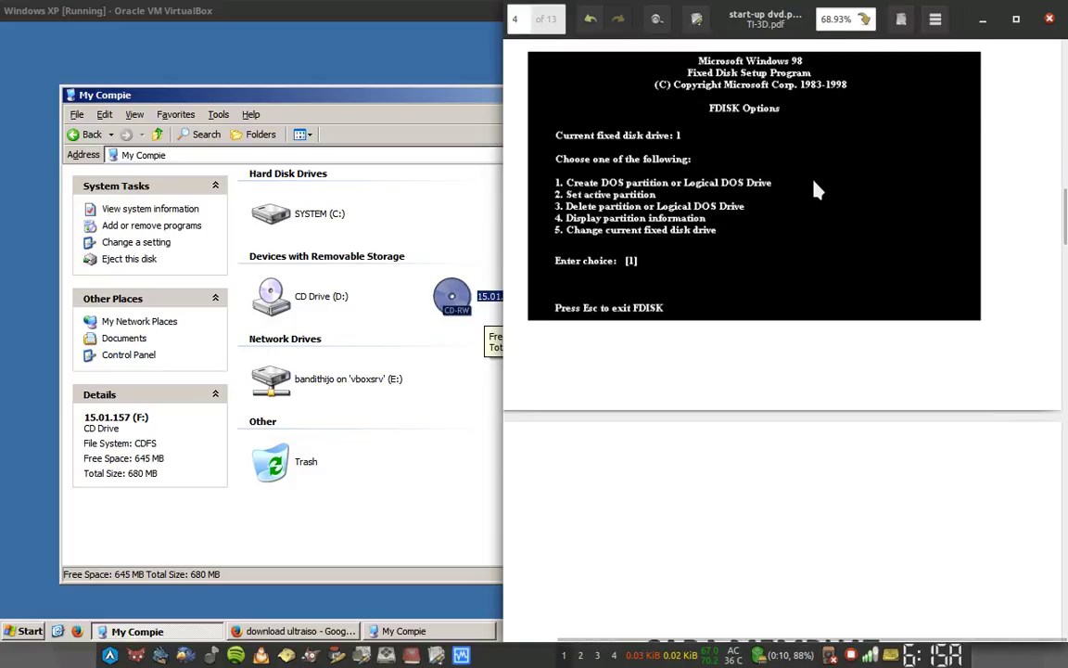
scroll(815, 189, down, 20)
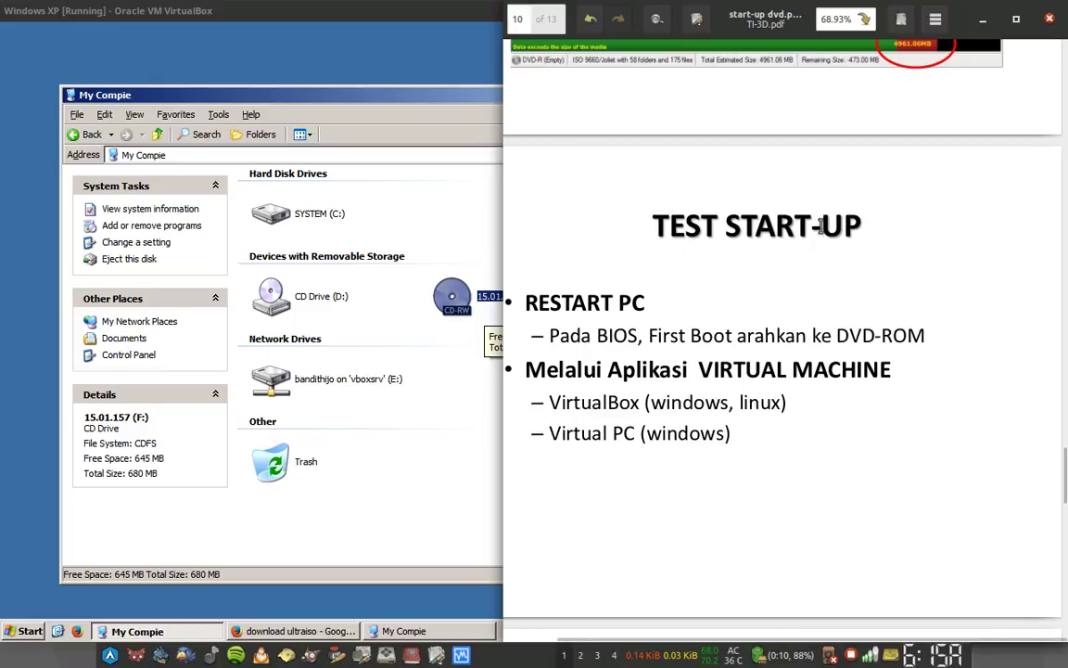
scroll(832, 244, down, 1)
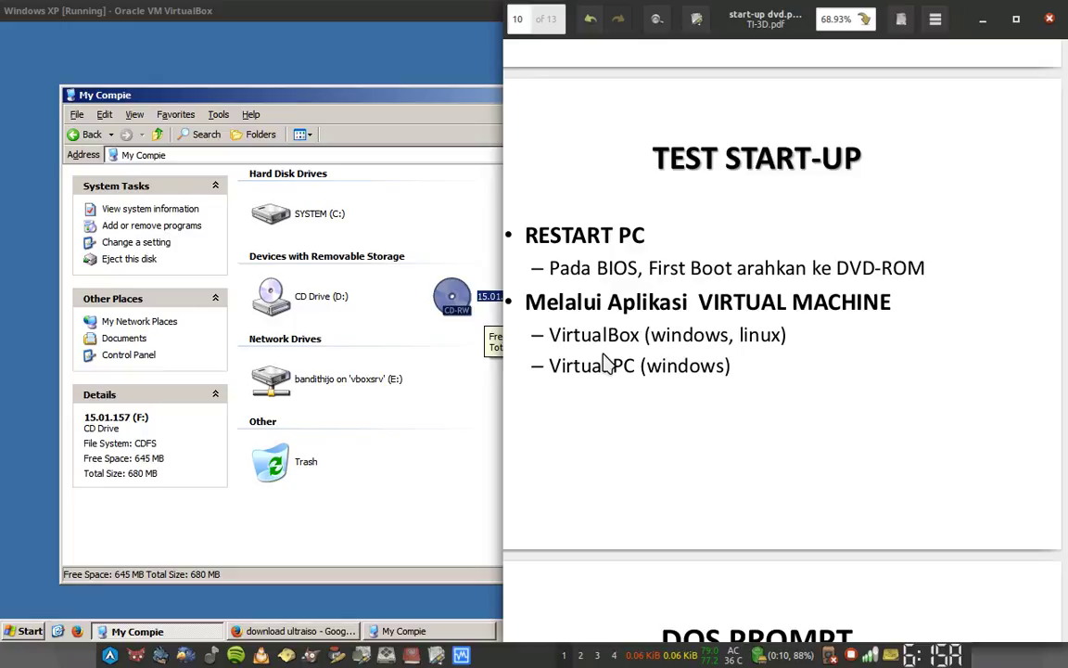
drag(711, 301, 841, 302)
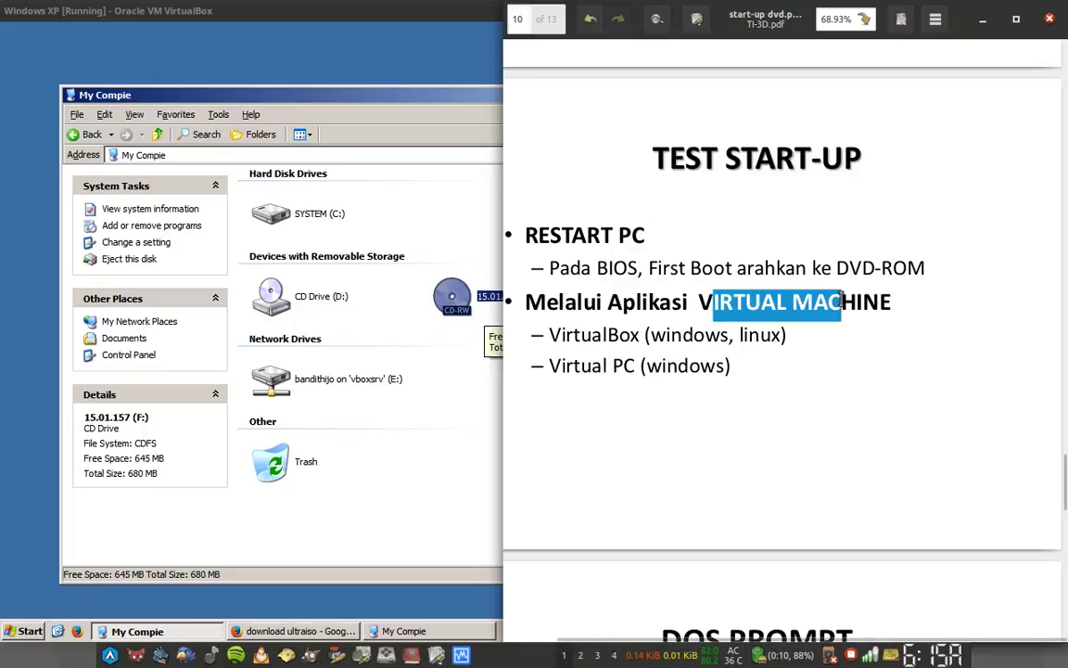
click(557, 334)
drag(556, 334, 640, 328)
Return to the XP guest and select drive F: in My Compie.
click(499, 373)
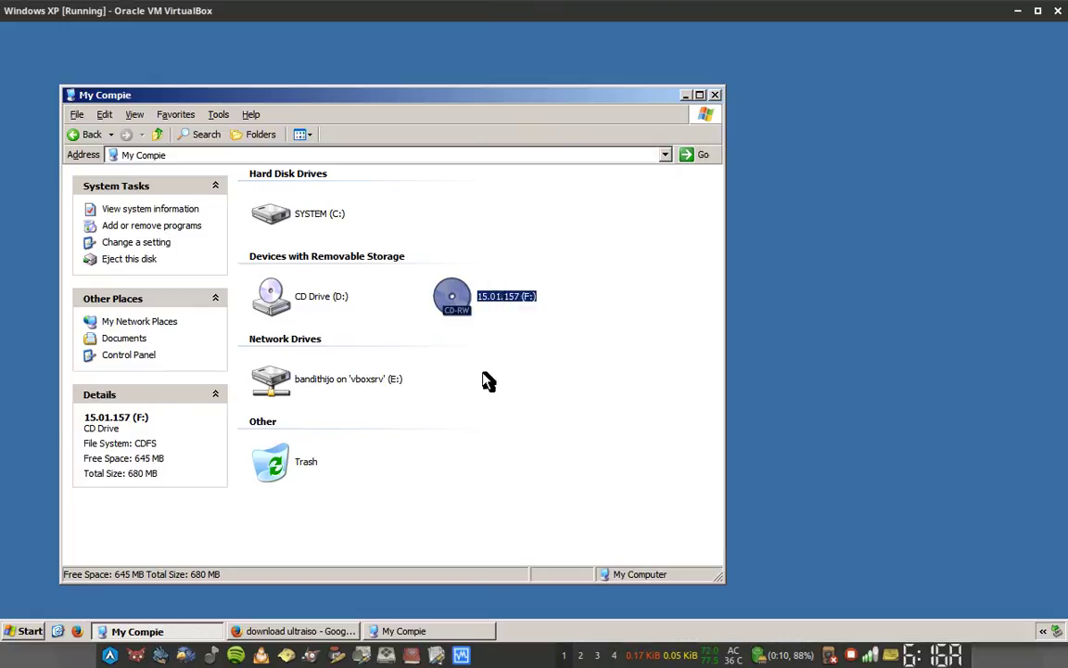
click(492, 367)
click(500, 302)
click(494, 331)
click(501, 299)
Choose UltraISO's Create CD/DVD image for drive F: from its context menu.
right_click(505, 306)
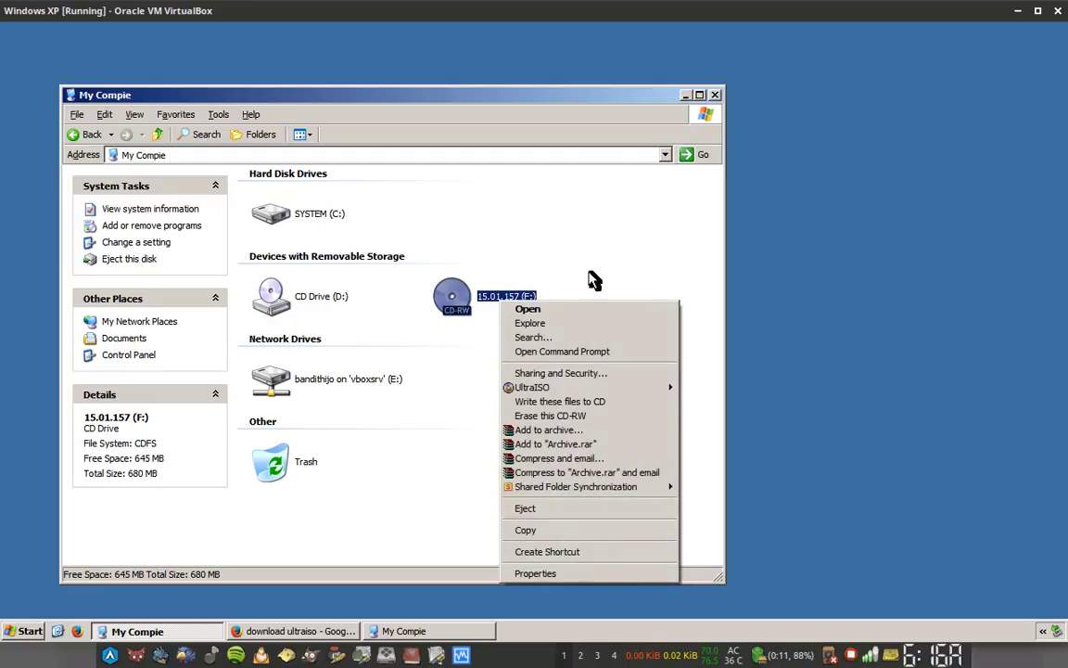
click(588, 280)
click(519, 296)
right_click(521, 305)
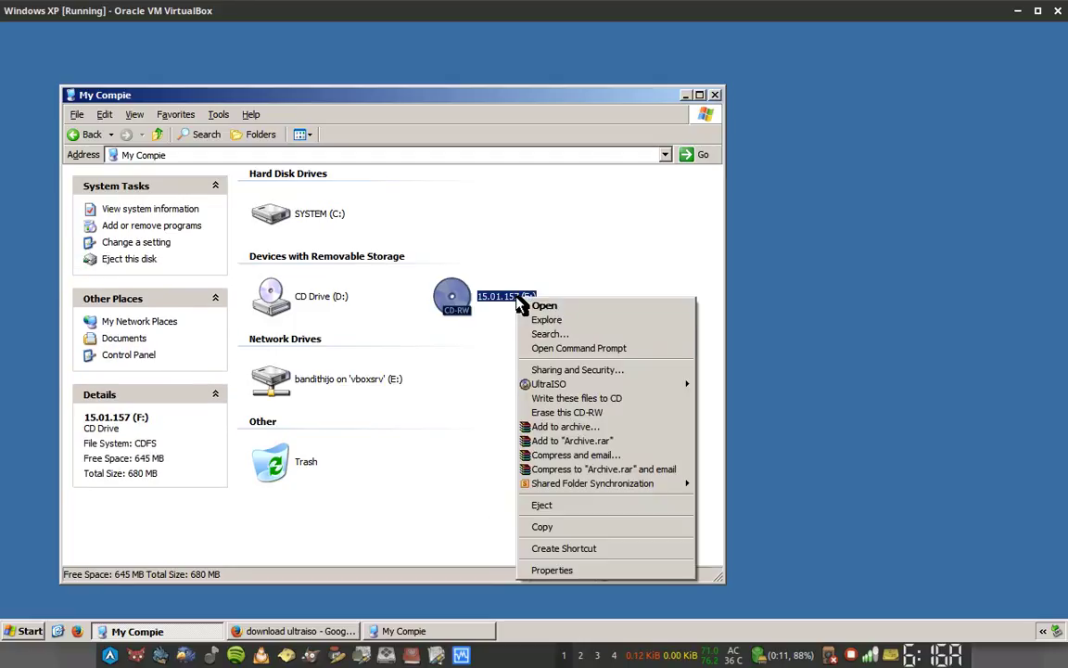
mouse_move(573, 385)
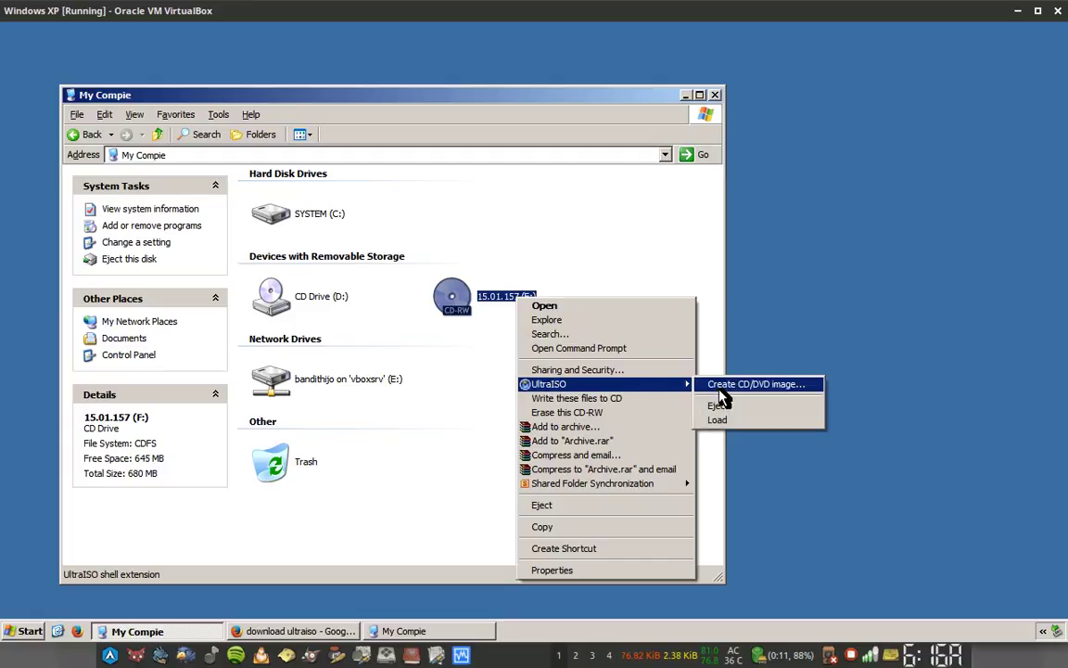
click(720, 389)
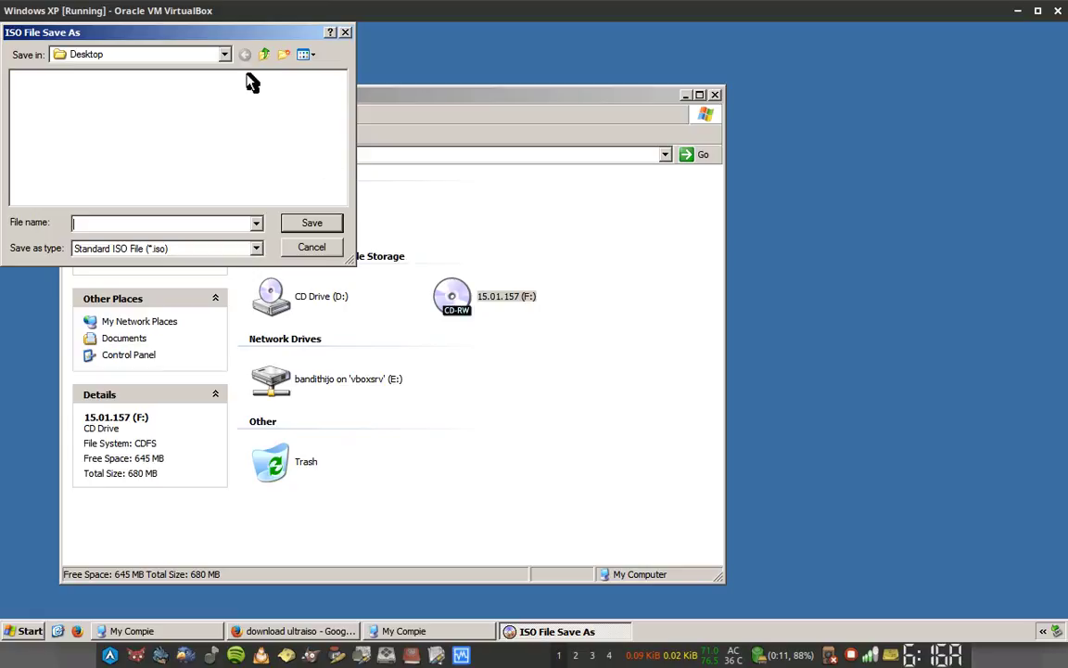
Set the image destination to E: > Desktop and save the ISO.
click(225, 55)
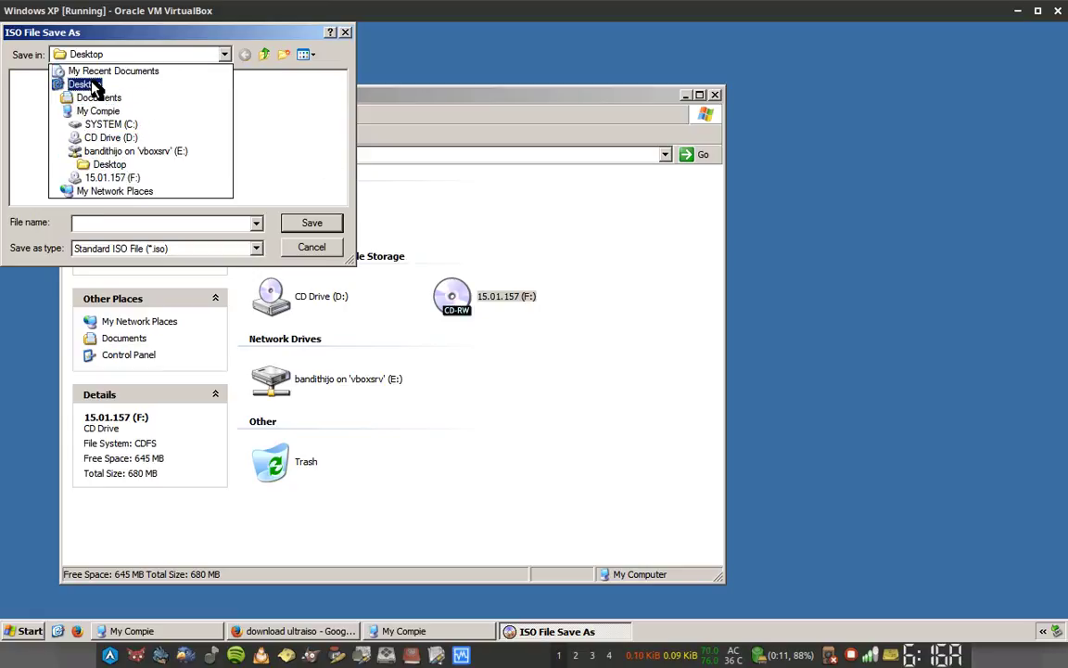
click(96, 154)
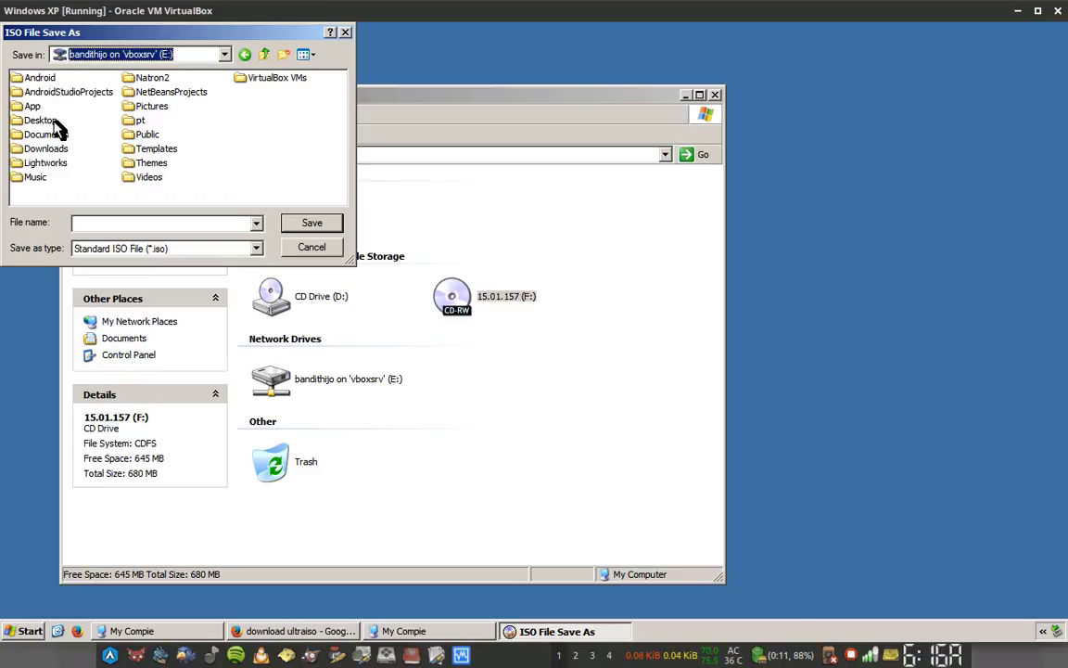
double_click(48, 124)
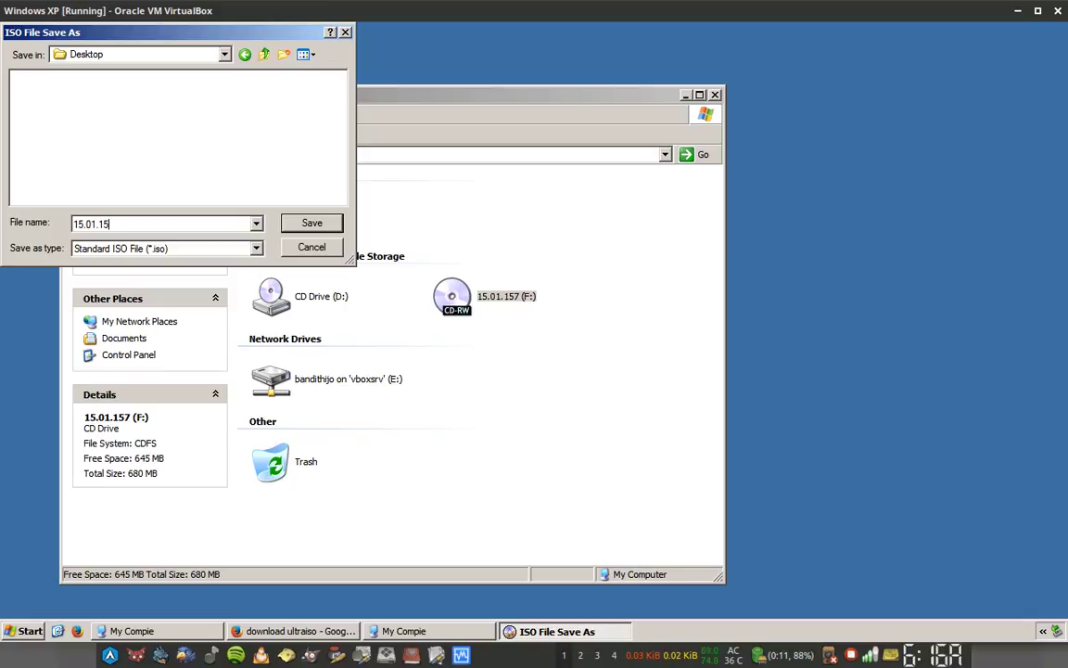
click(308, 223)
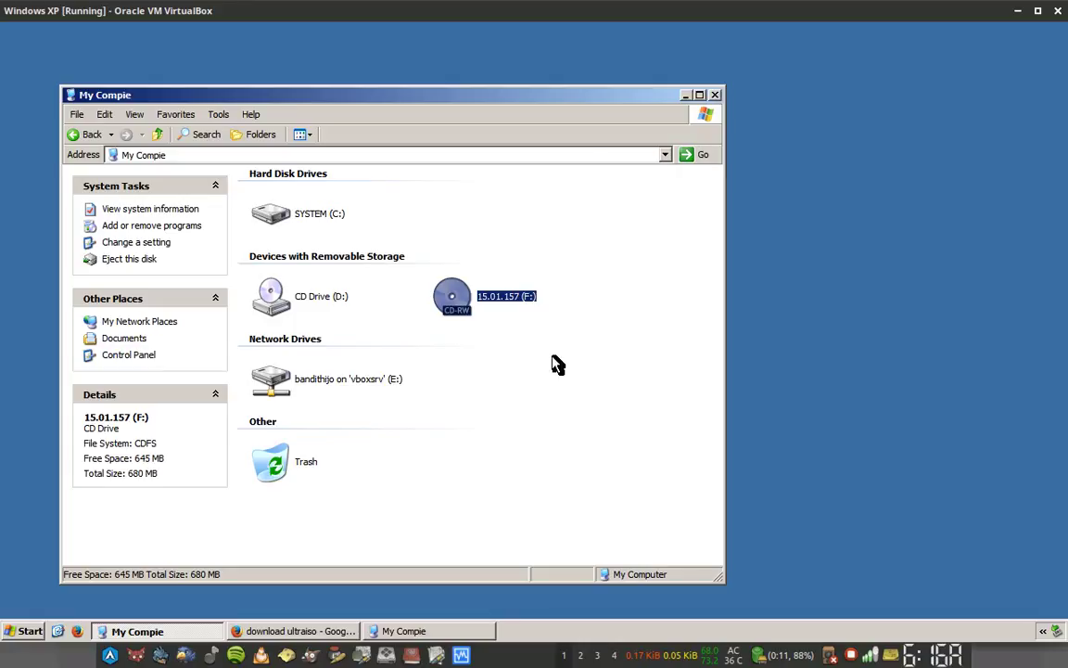
Move the 15.01.157.iso Progress dialog to the upper right and scroll up the start-up dvd PDF.
drag(575, 278, 876, 205)
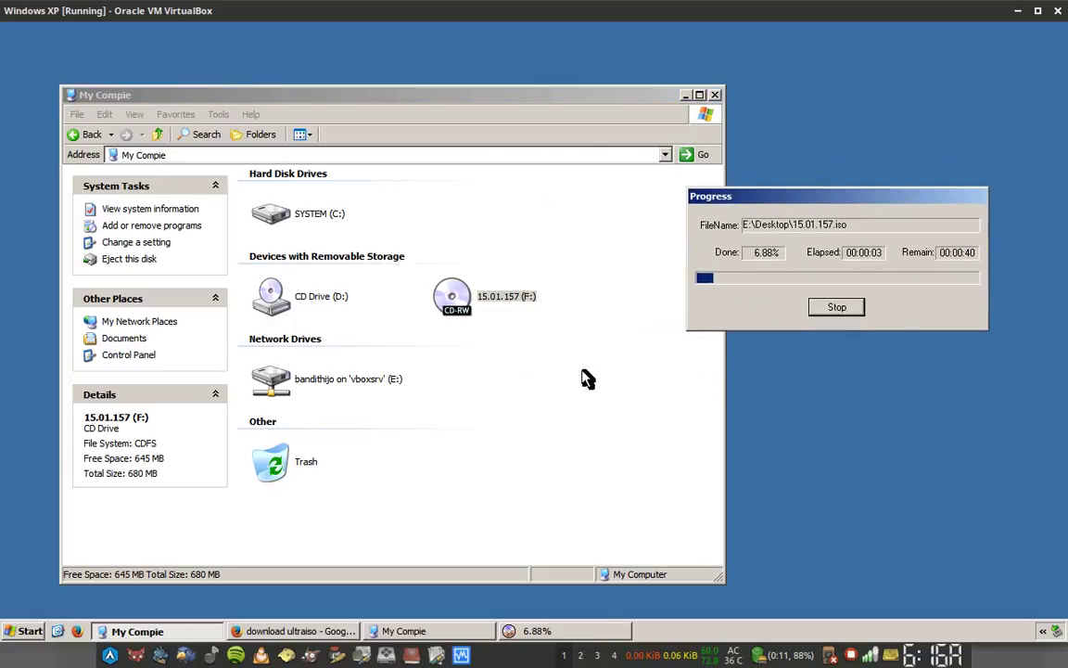
key(alt+Tab)
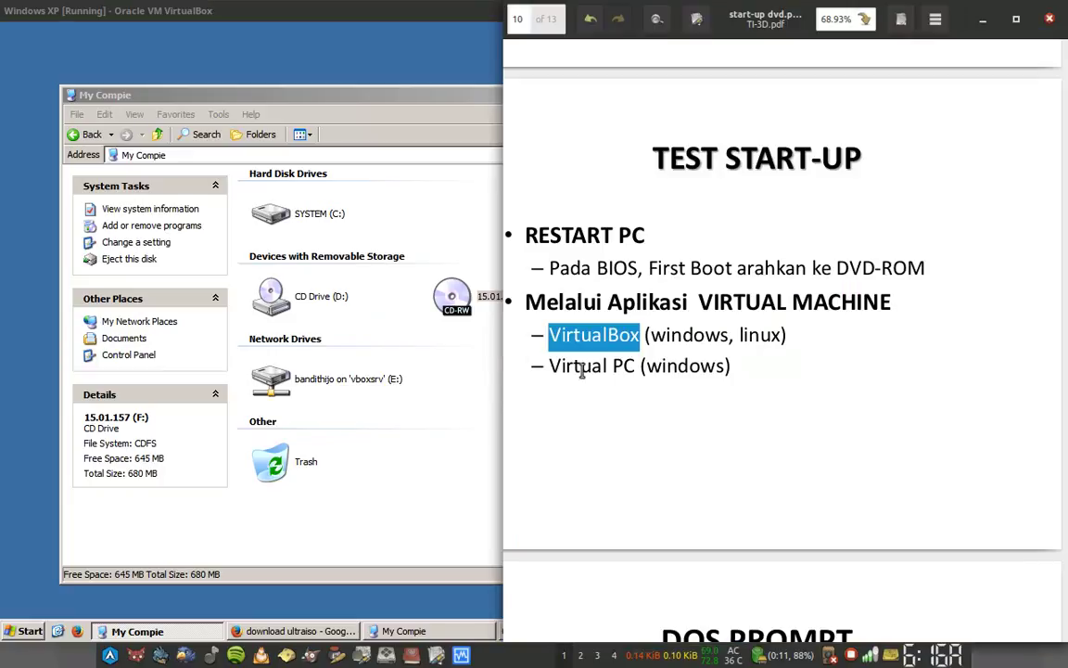
scroll(789, 347, up, 5)
scroll(793, 347, up, 15)
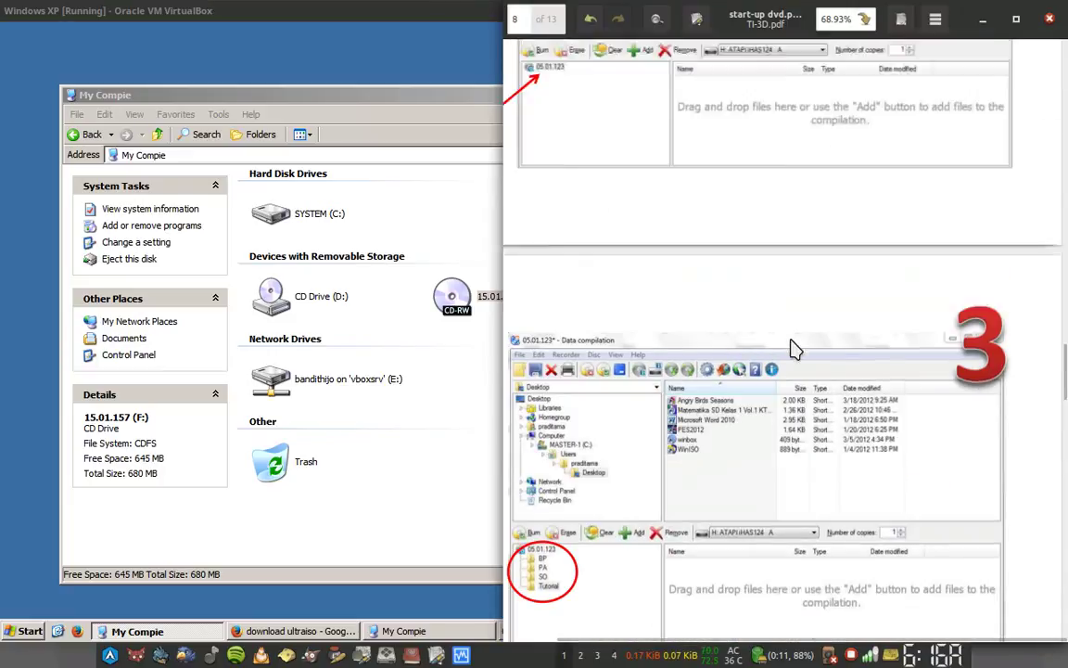
scroll(793, 348, up, 15)
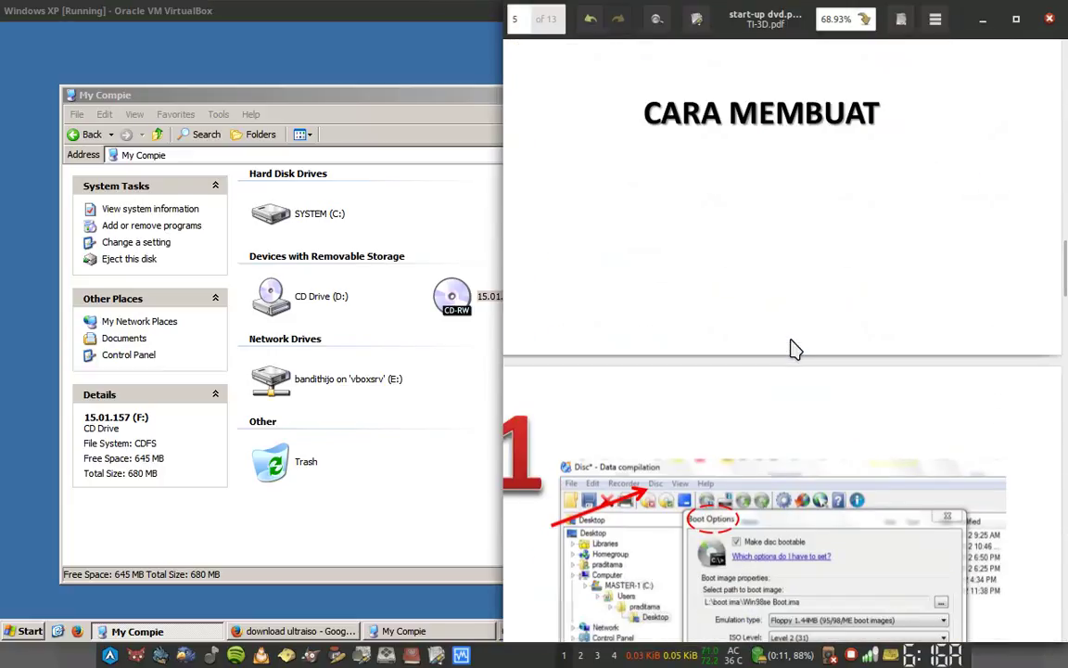
scroll(793, 348, up, 5)
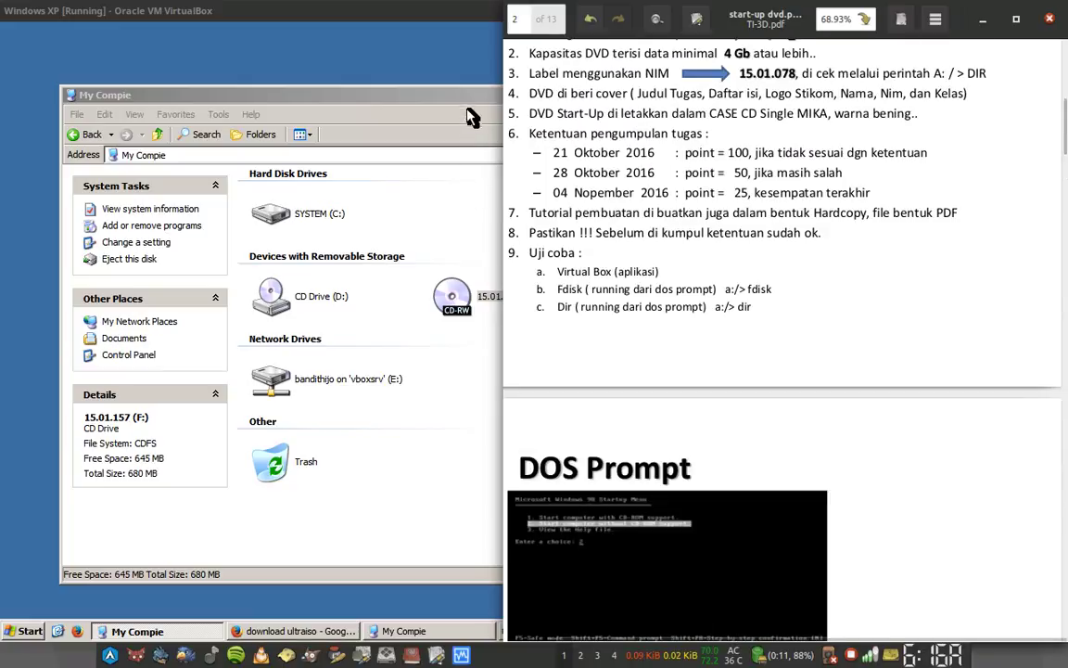
Return to the XP guest, nudge the Progress dialog right, and minimize VirtualBox.
key(alt+Tab)
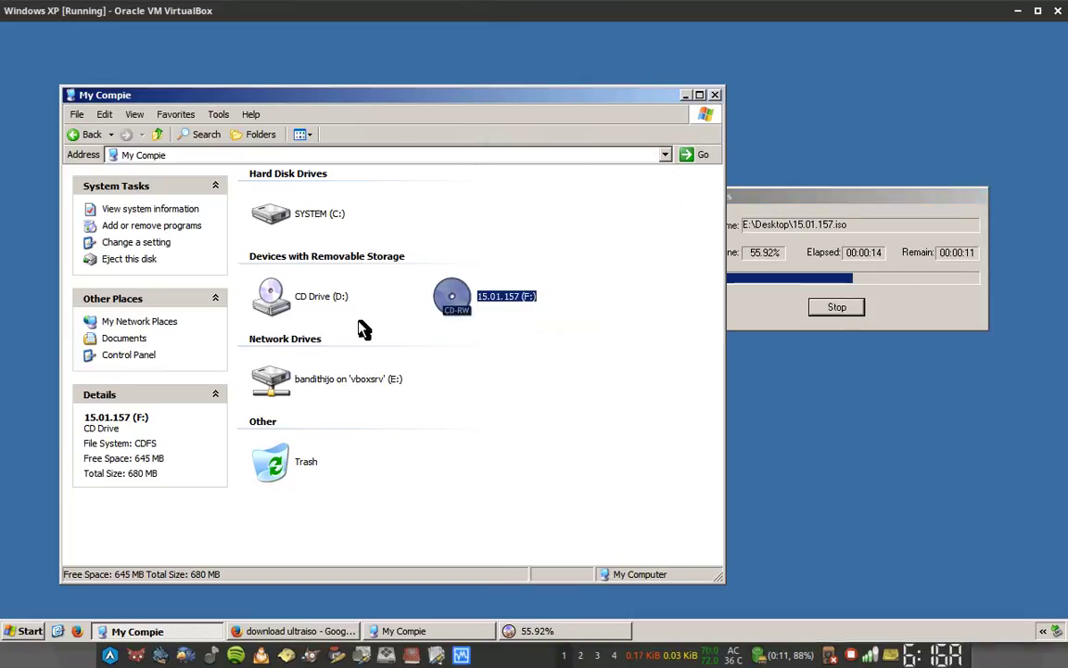
drag(786, 205, 826, 209)
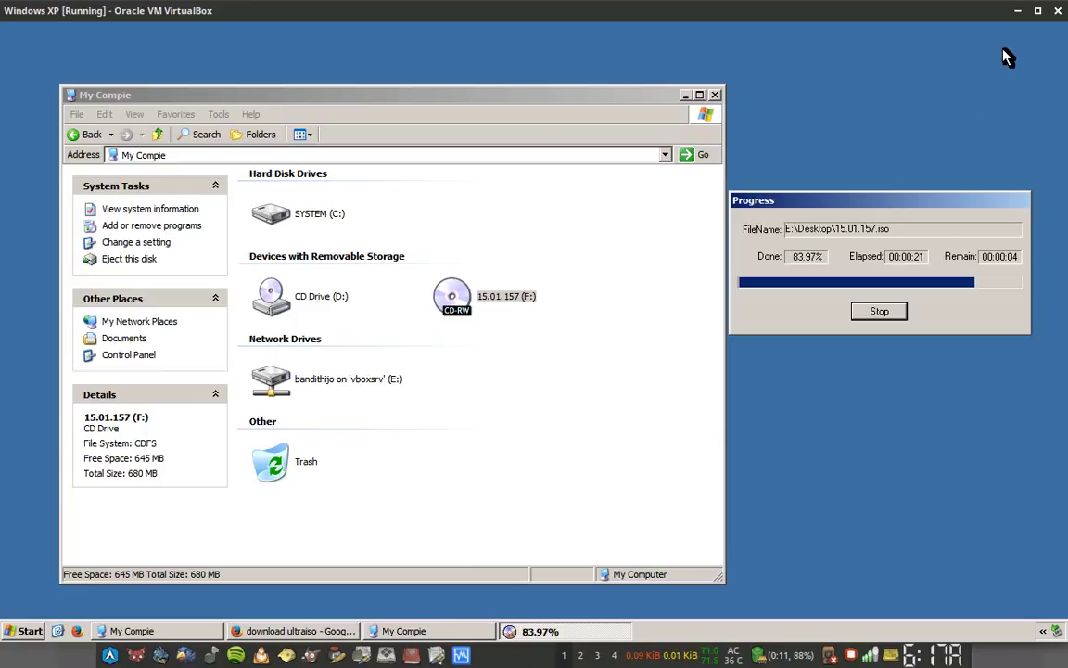
click(1018, 10)
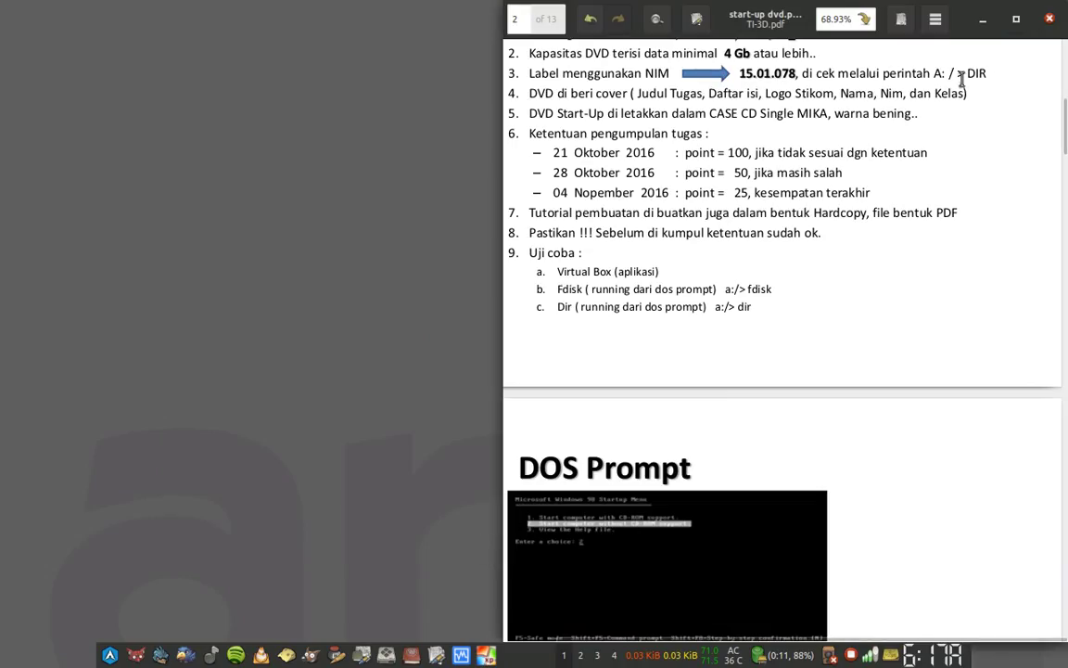
In the XP guest, close all three My Compie windows and Firefox with its three tabs.
click(984, 22)
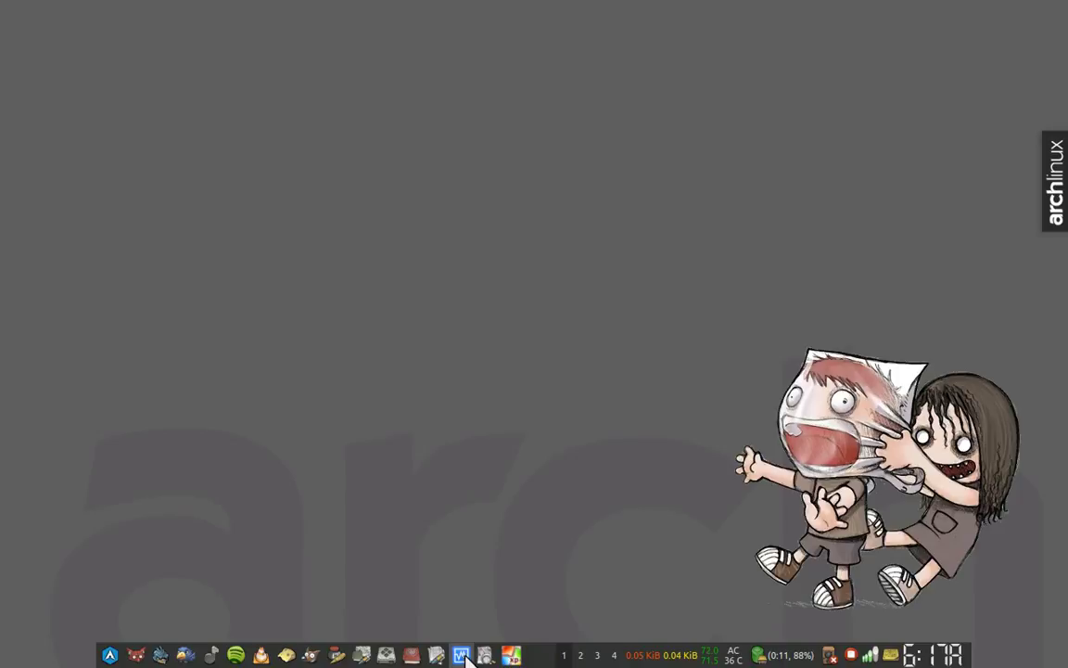
click(513, 656)
drag(573, 98, 554, 68)
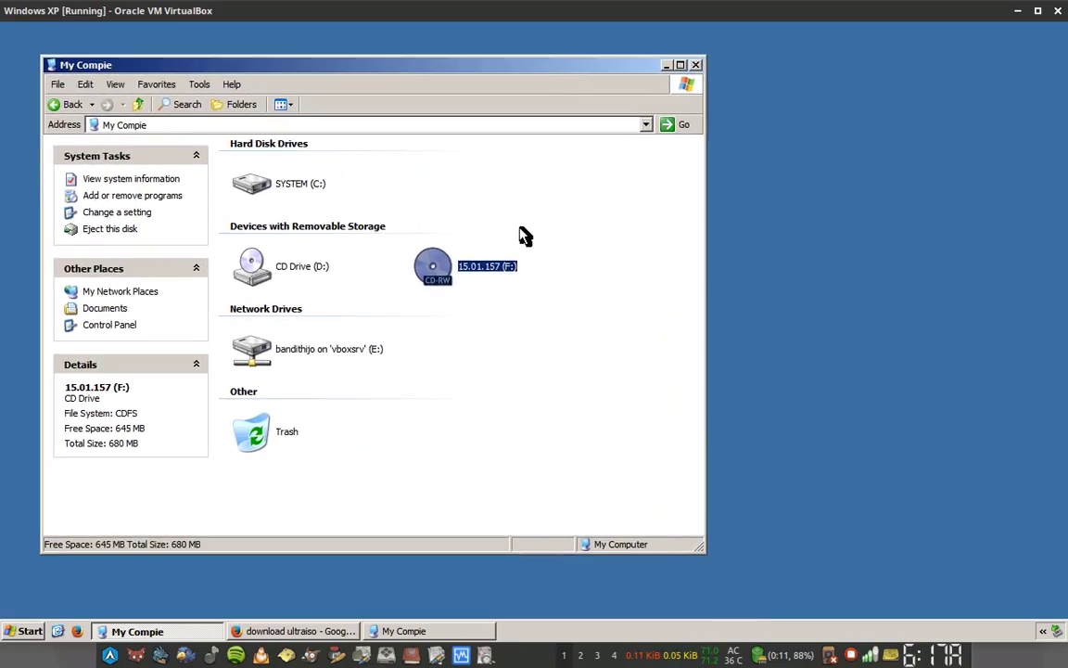
click(542, 443)
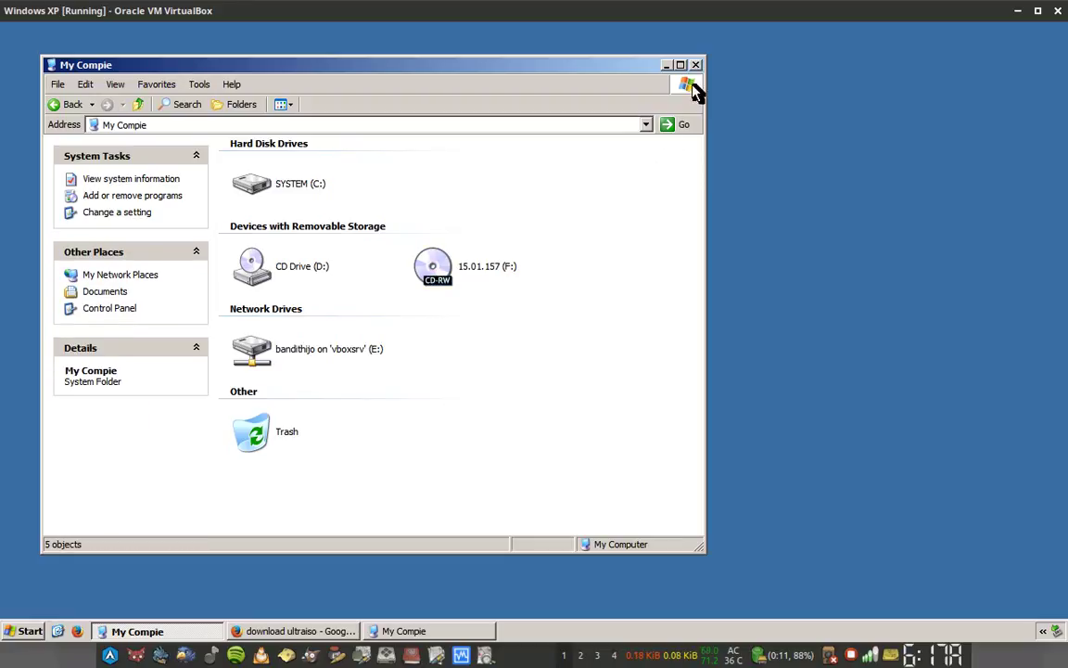
click(696, 65)
click(283, 633)
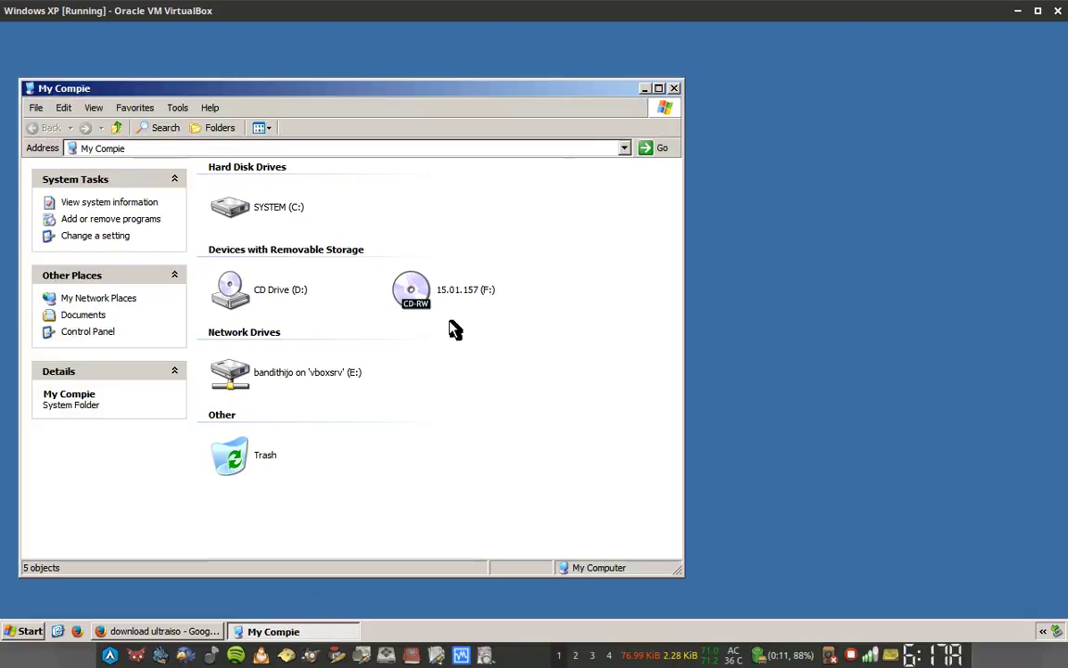
click(674, 88)
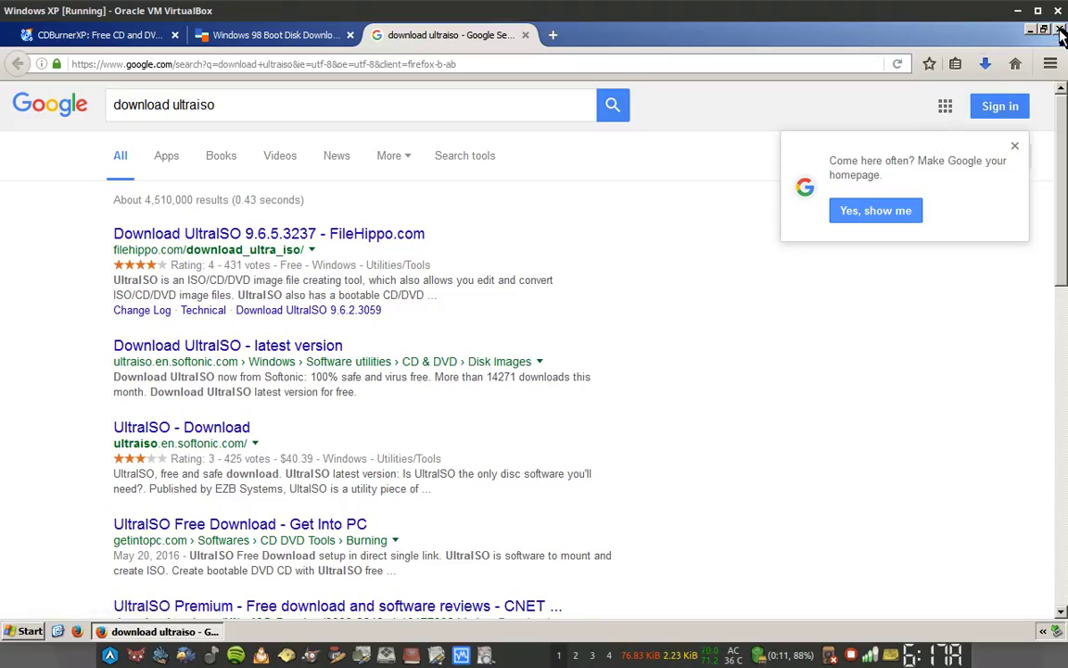
click(1058, 30)
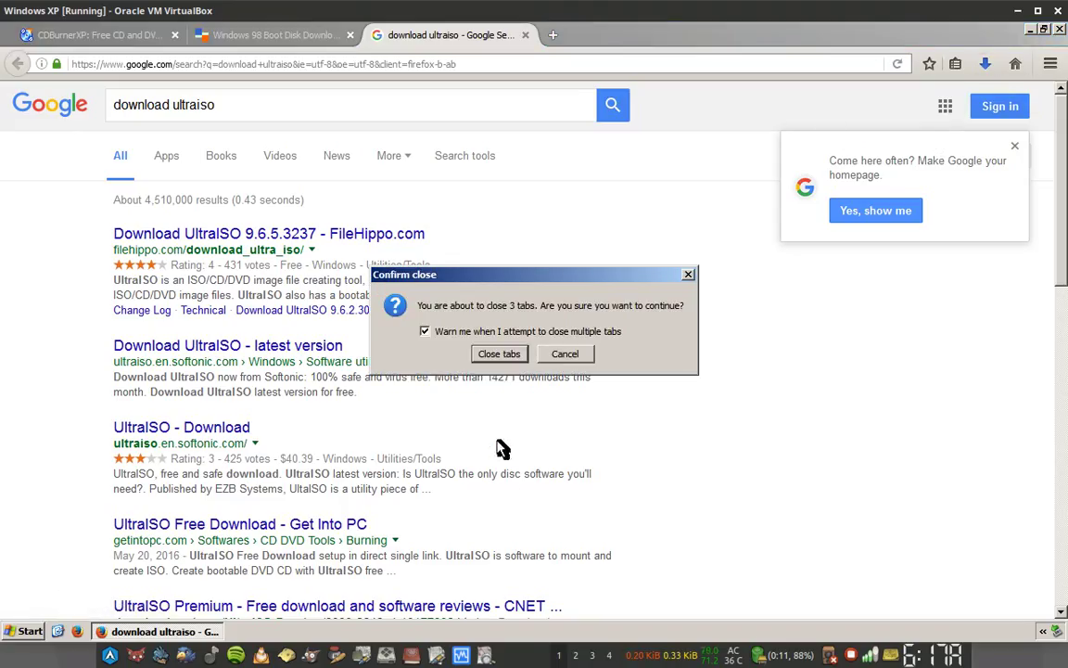
click(498, 354)
Shut down the Windows XP guest from the Start menu.
click(28, 631)
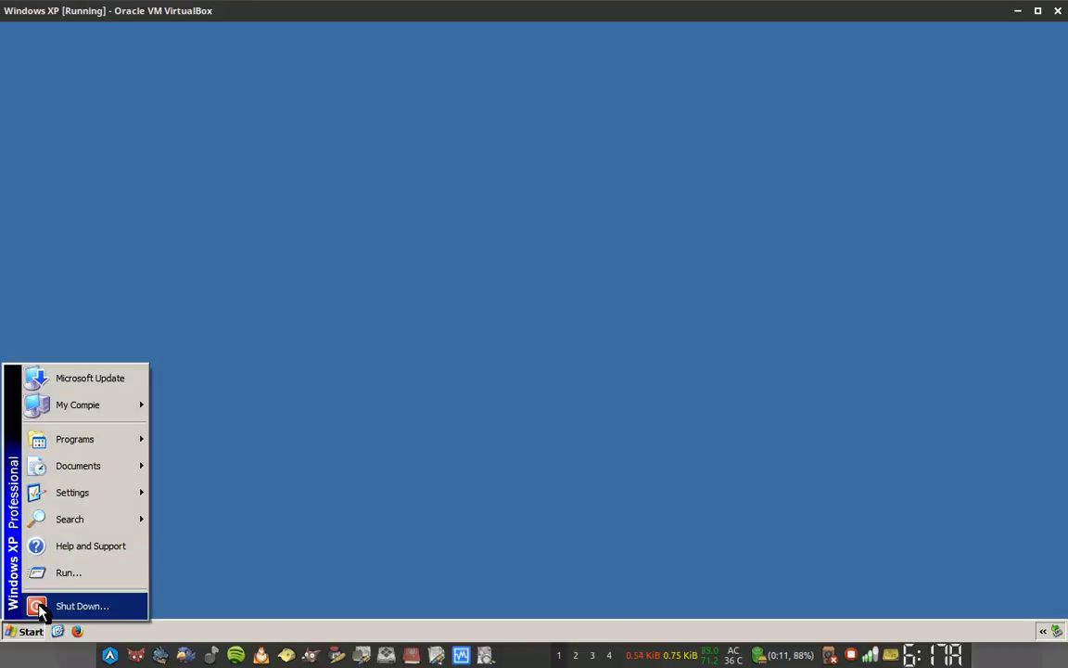
click(40, 608)
key(s)
click(532, 344)
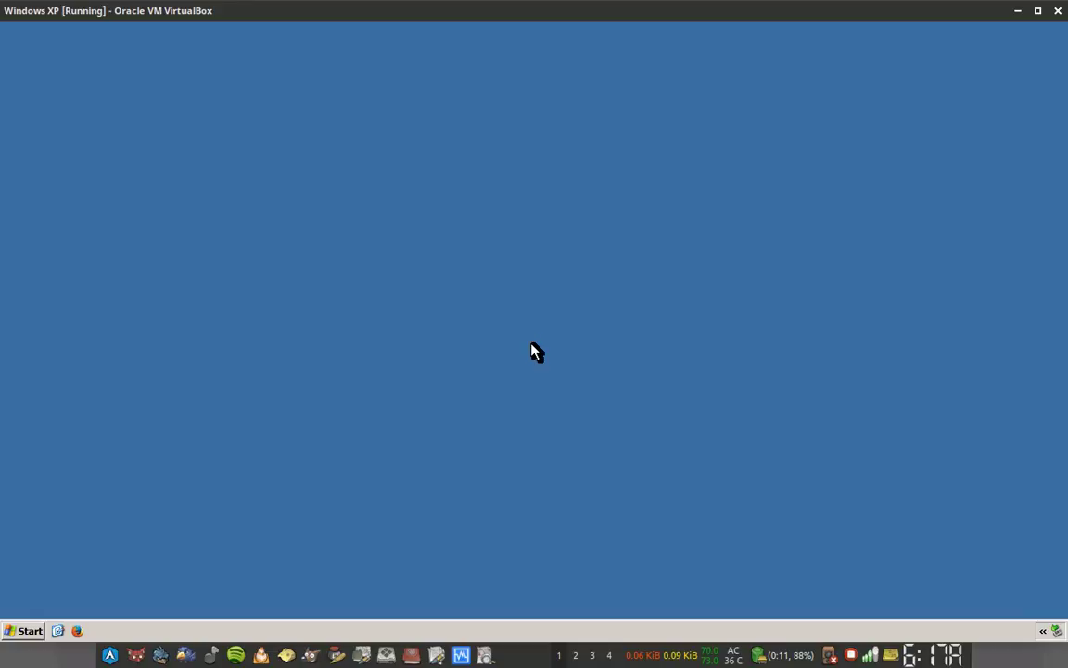
Scroll through start-up dvd.pdf down to TEST START-UP and back to page 2.
key(alt+Tab)
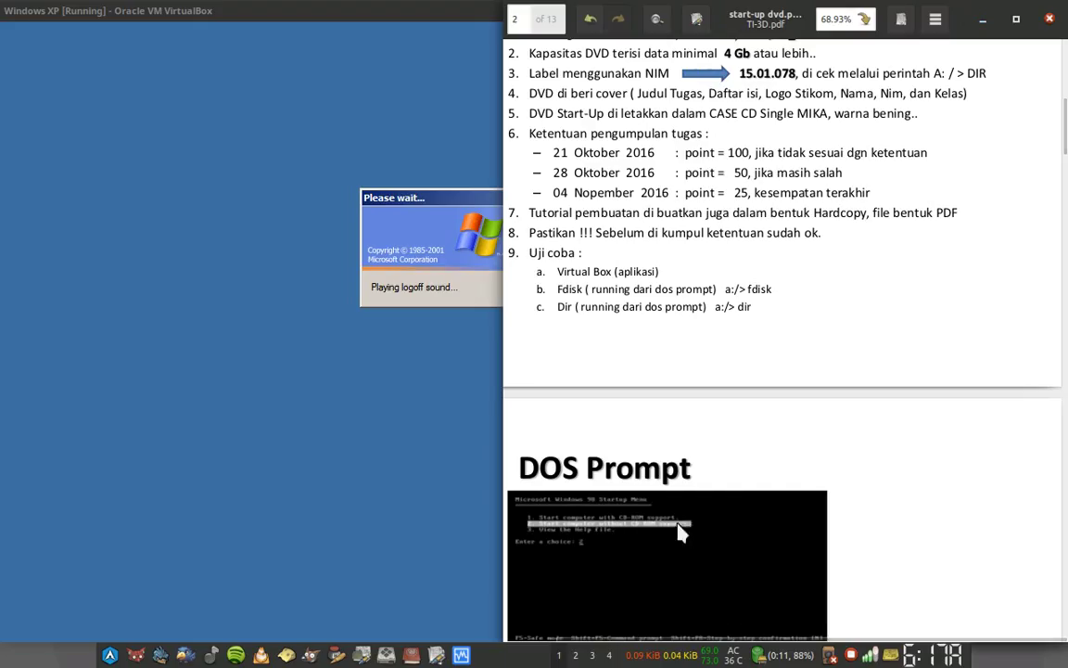
scroll(871, 371, down, 5)
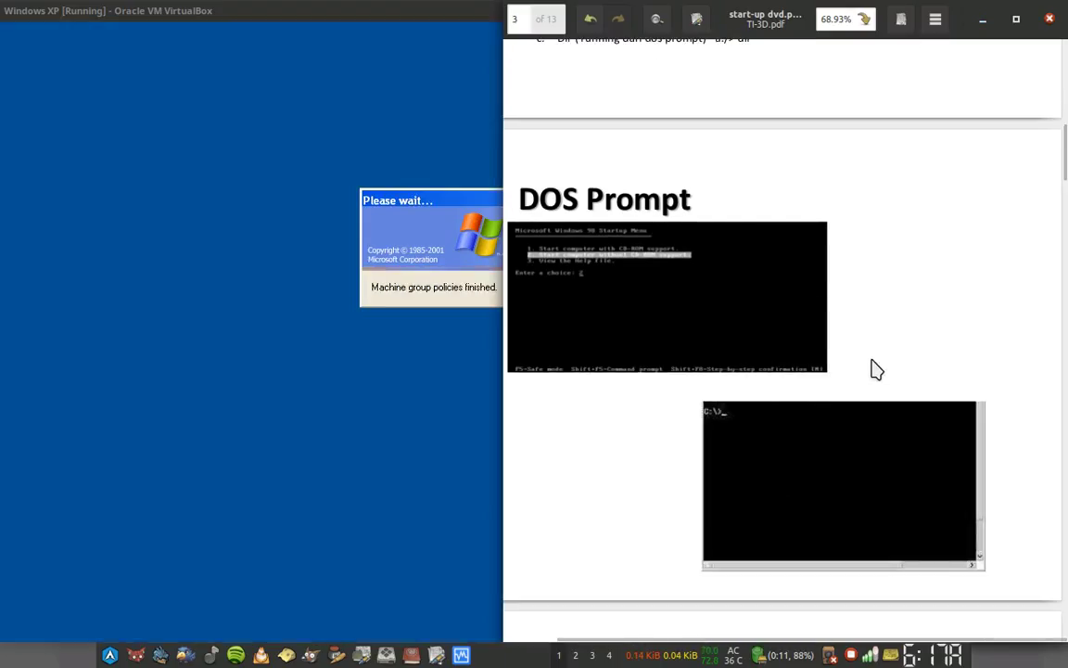
scroll(877, 370, down, 5)
scroll(887, 363, down, 10)
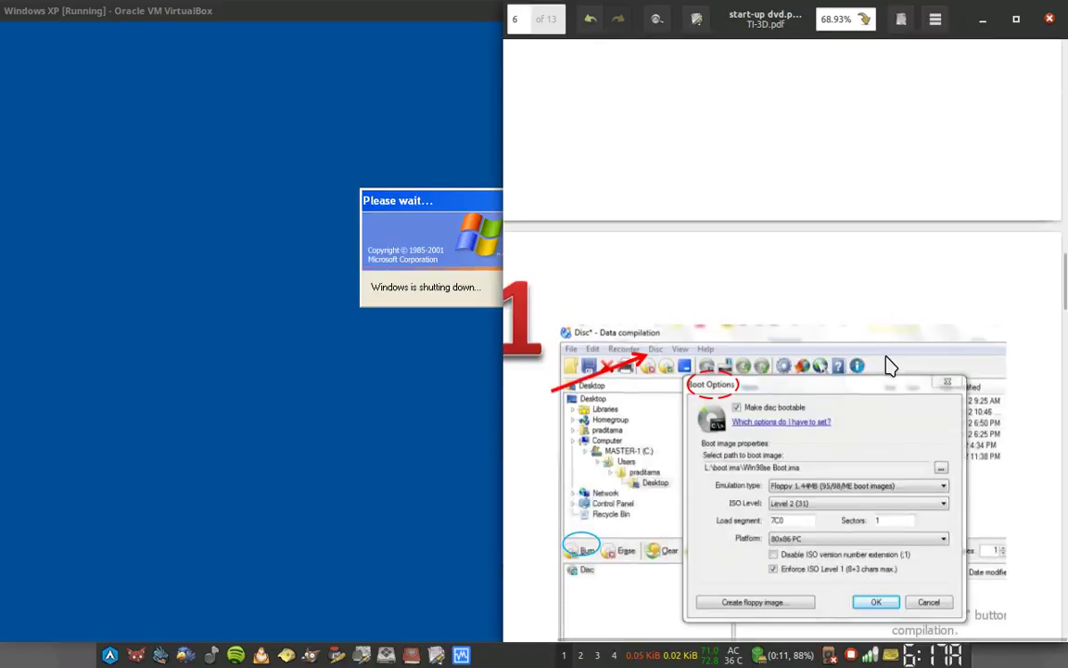
scroll(886, 365, down, 20)
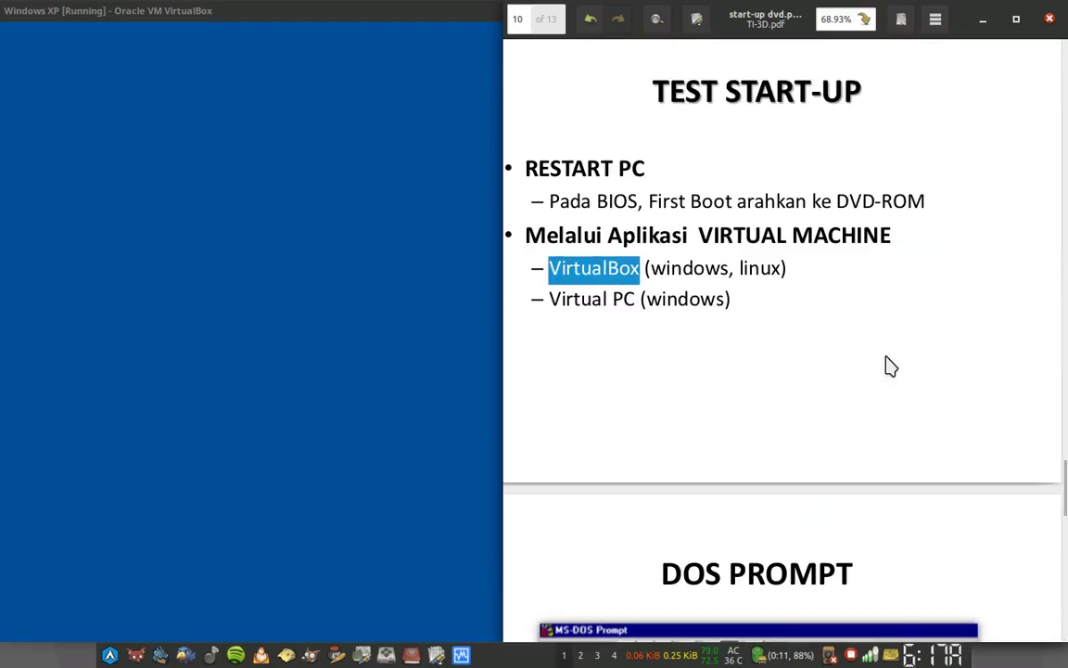
scroll(828, 330, up, 20)
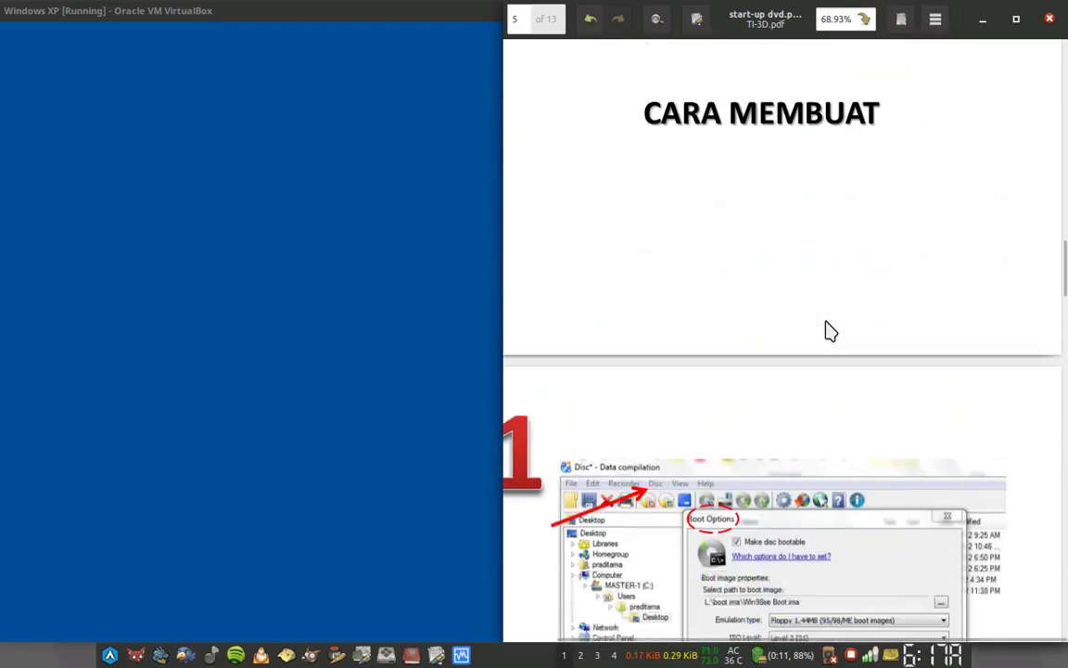
scroll(830, 331, up, 15)
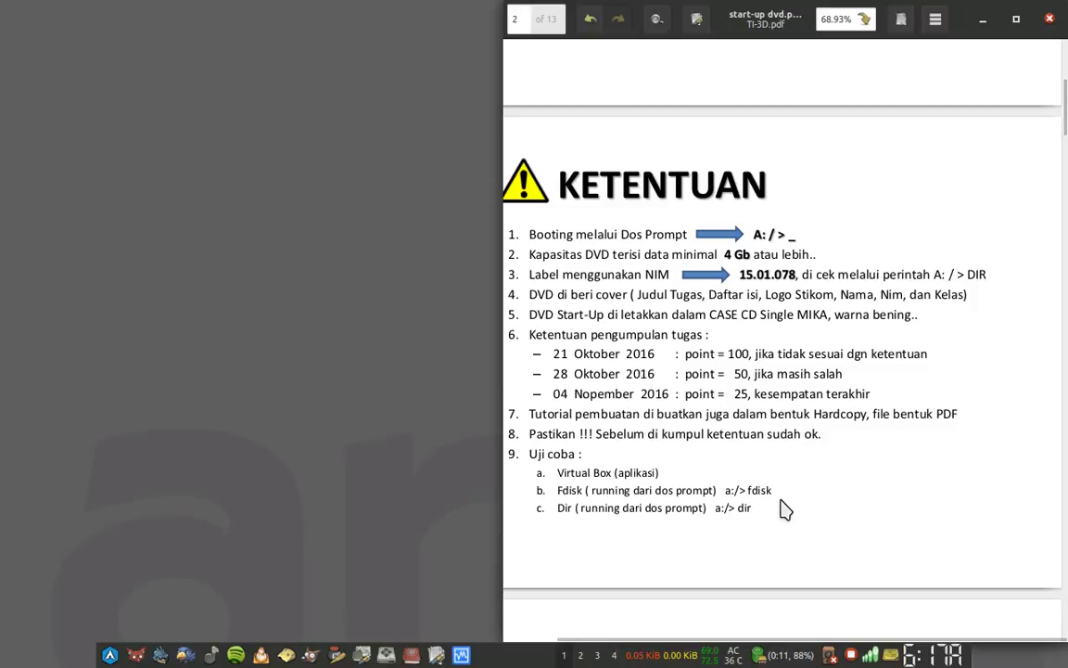
Highlight the 'dir' and 'fdisk' commands in item 9, then clear the selection.
drag(755, 508, 737, 512)
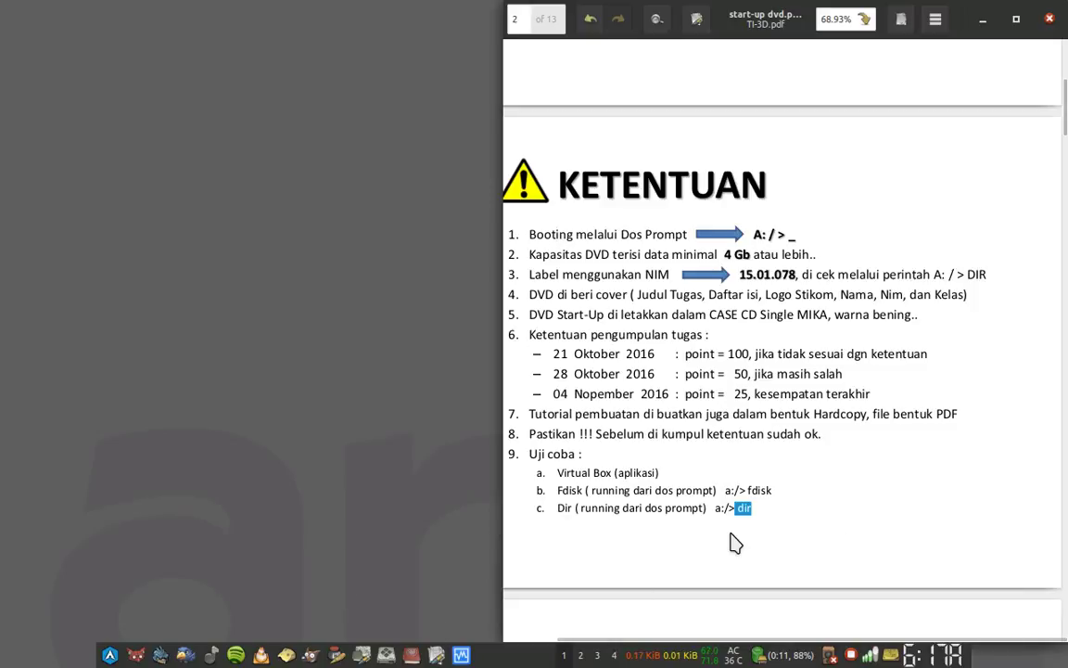
double_click(759, 490)
click(715, 494)
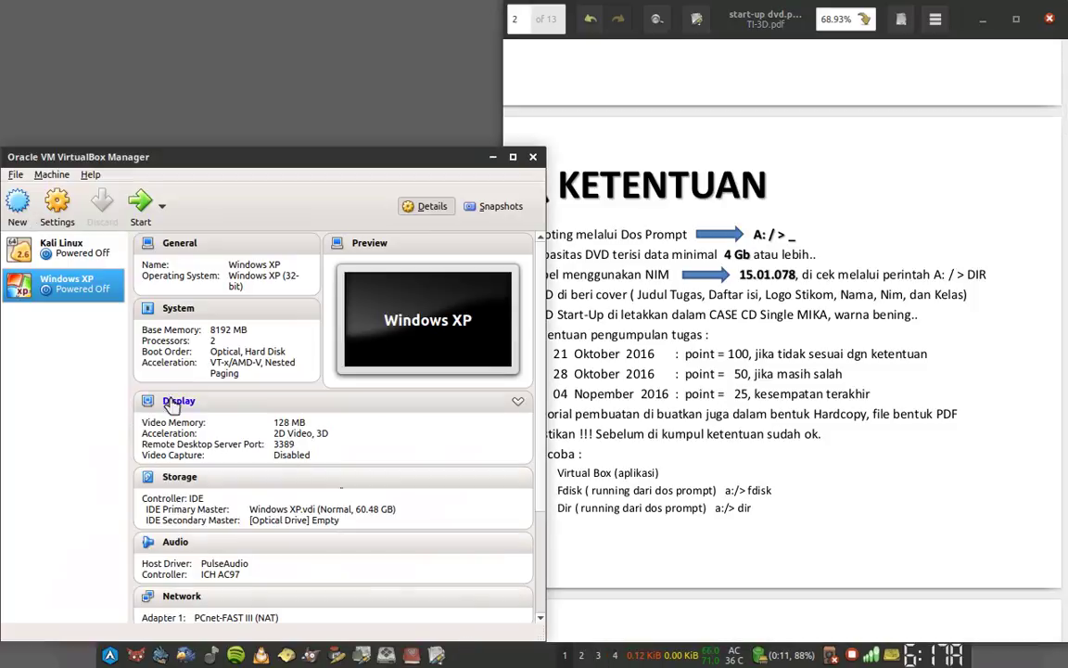
Start a new VM named windows98se_boot, type Other/DOS, with 500 MB memory.
click(18, 209)
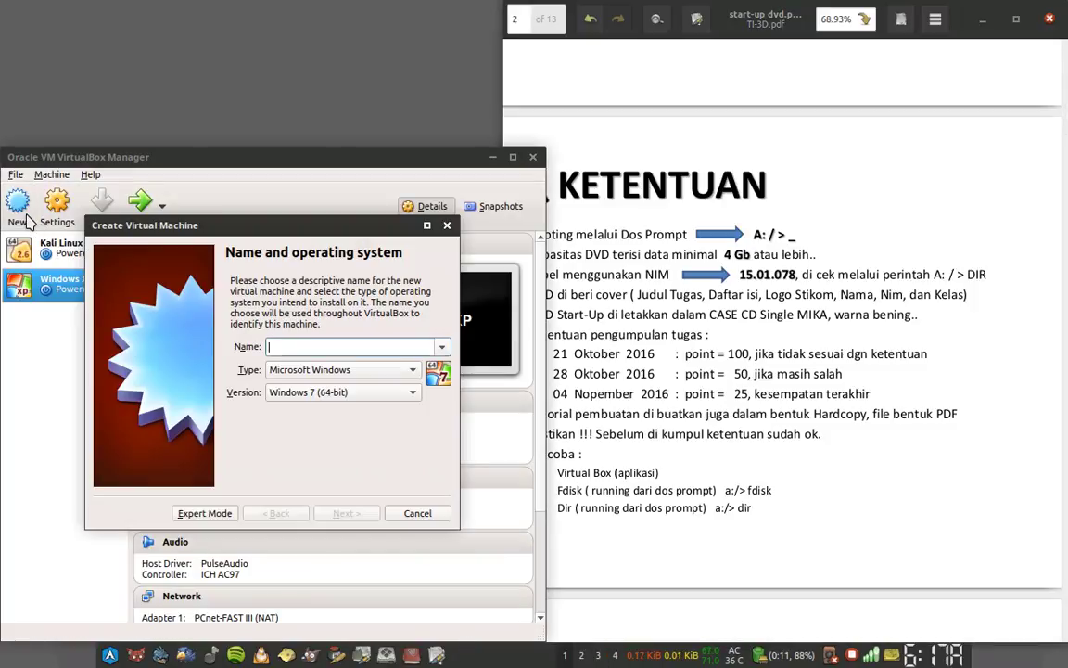
text(windows98se_boot)
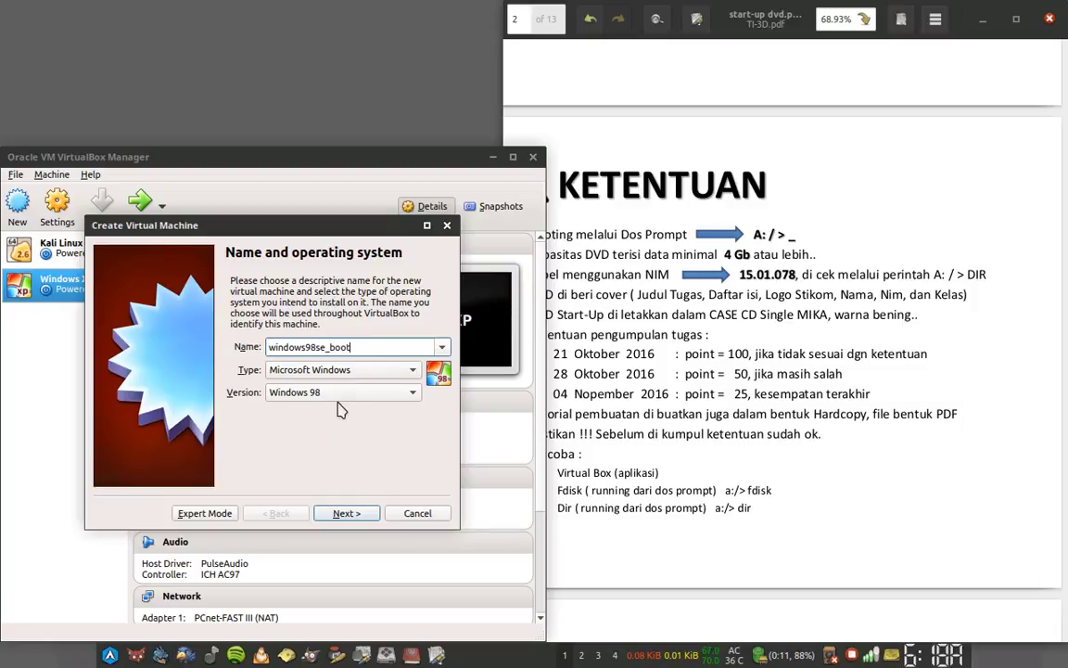
click(345, 370)
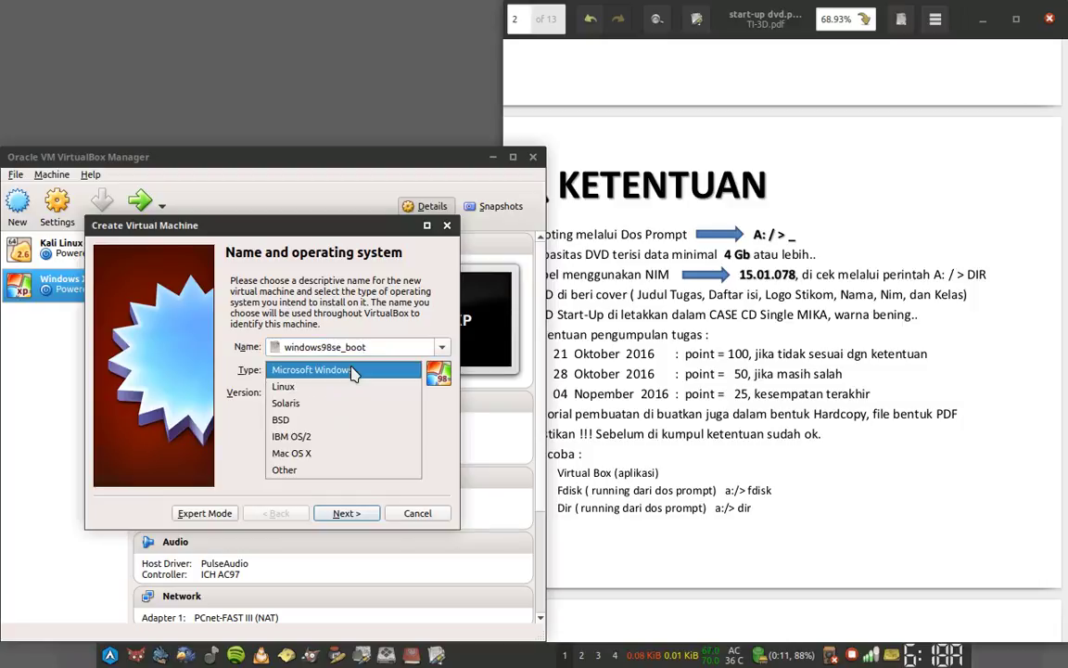
click(337, 474)
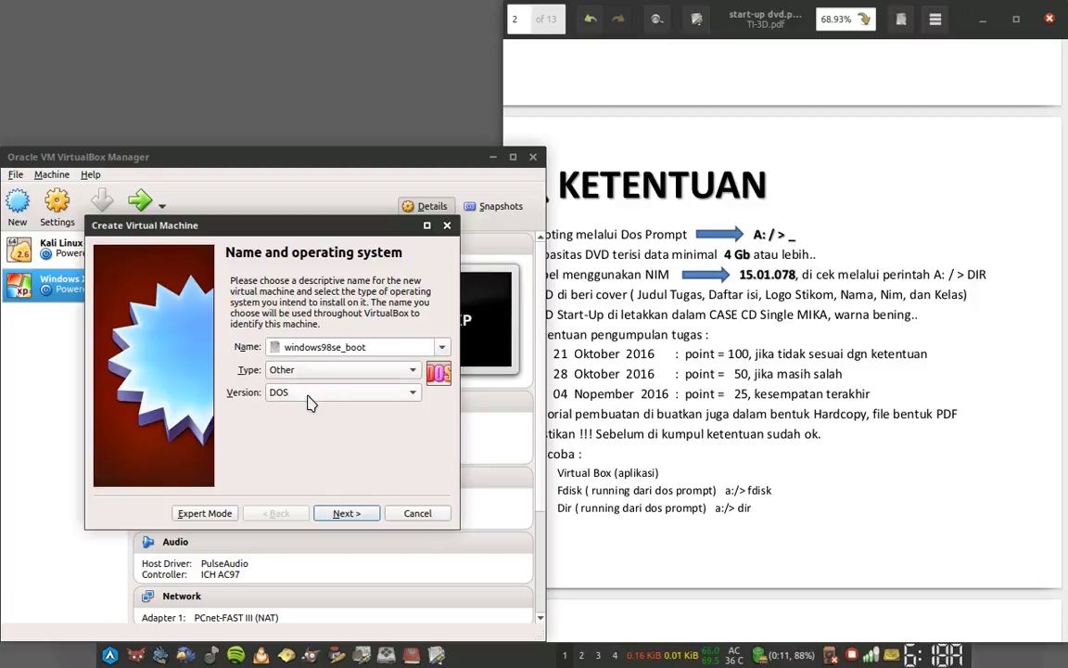
click(343, 515)
double_click(391, 335)
drag(400, 335, 358, 344)
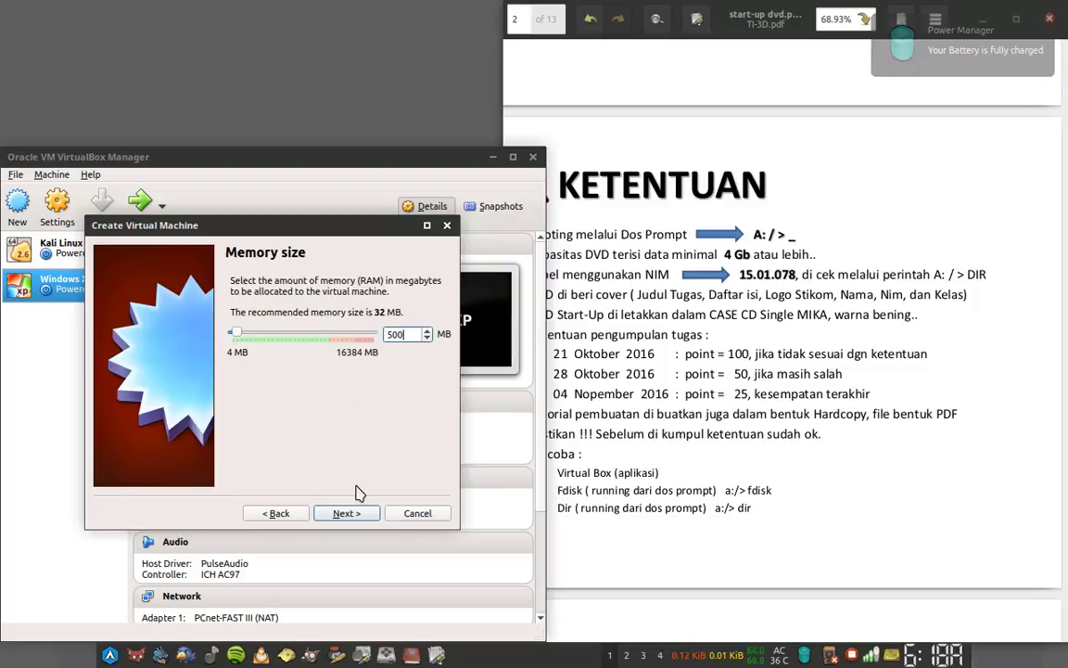
click(345, 514)
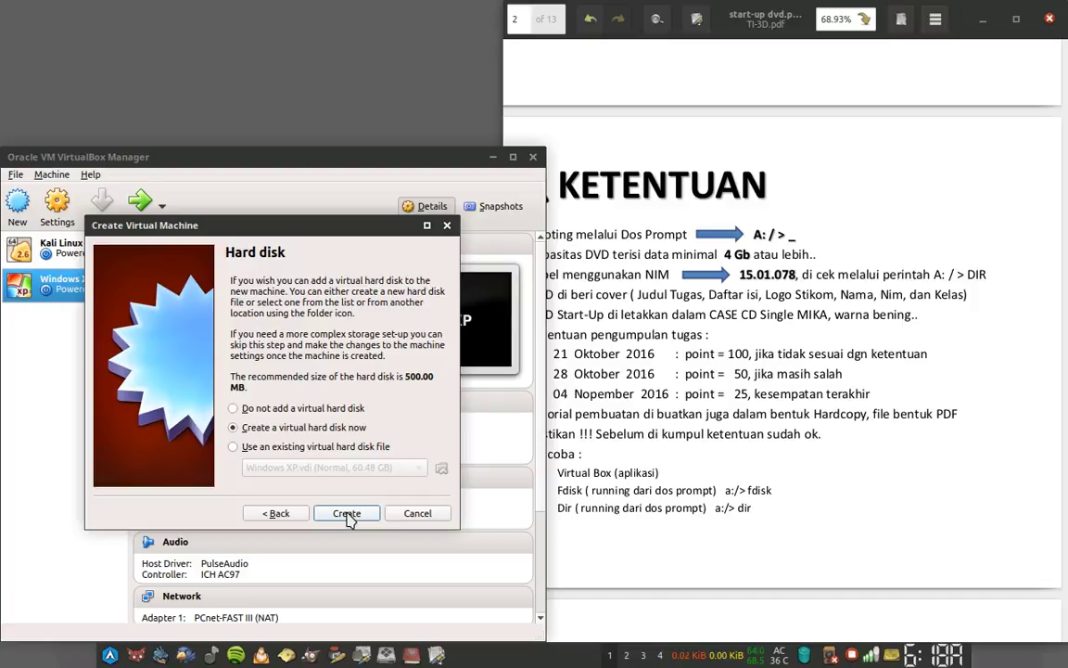
Create a dynamically allocated 500 MB VDI hard disk windows98se_boot.vdi.
click(344, 513)
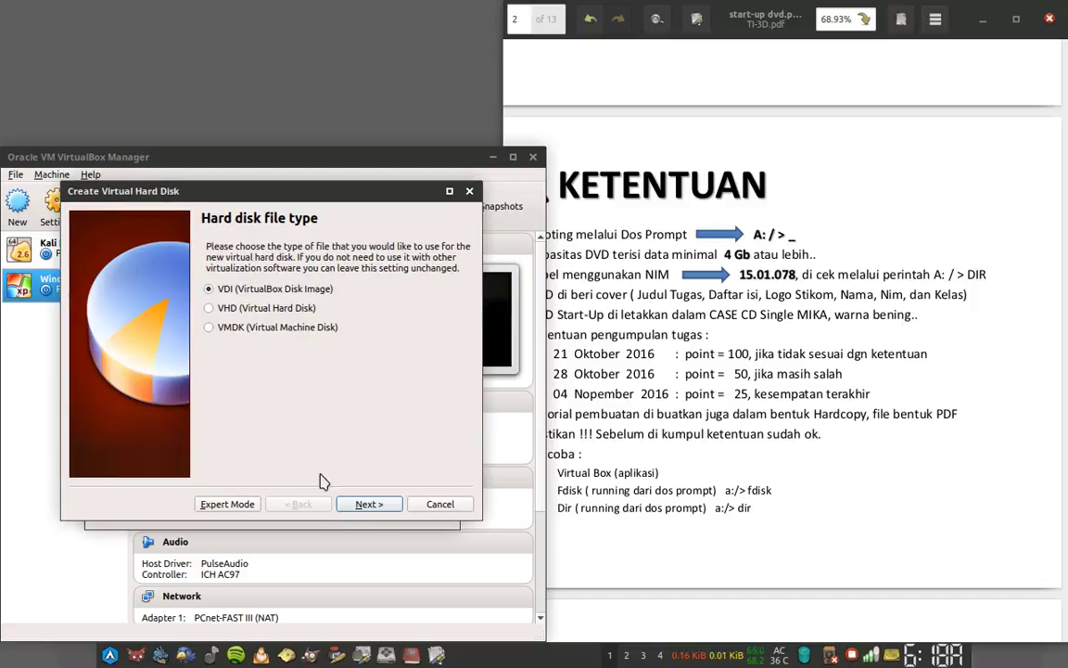
click(348, 505)
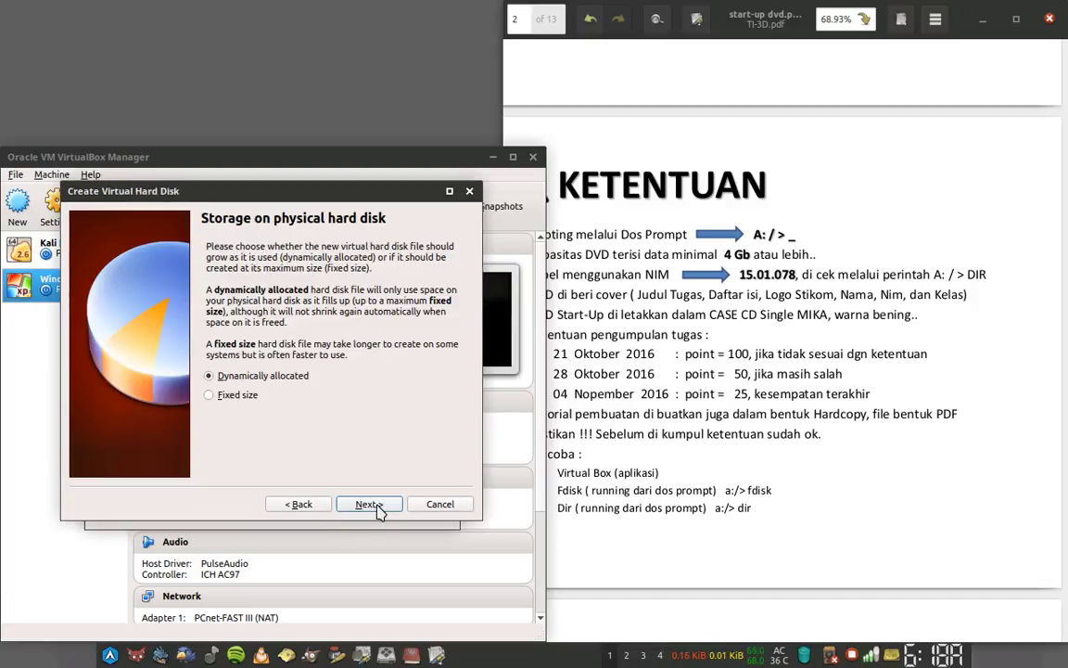
click(363, 504)
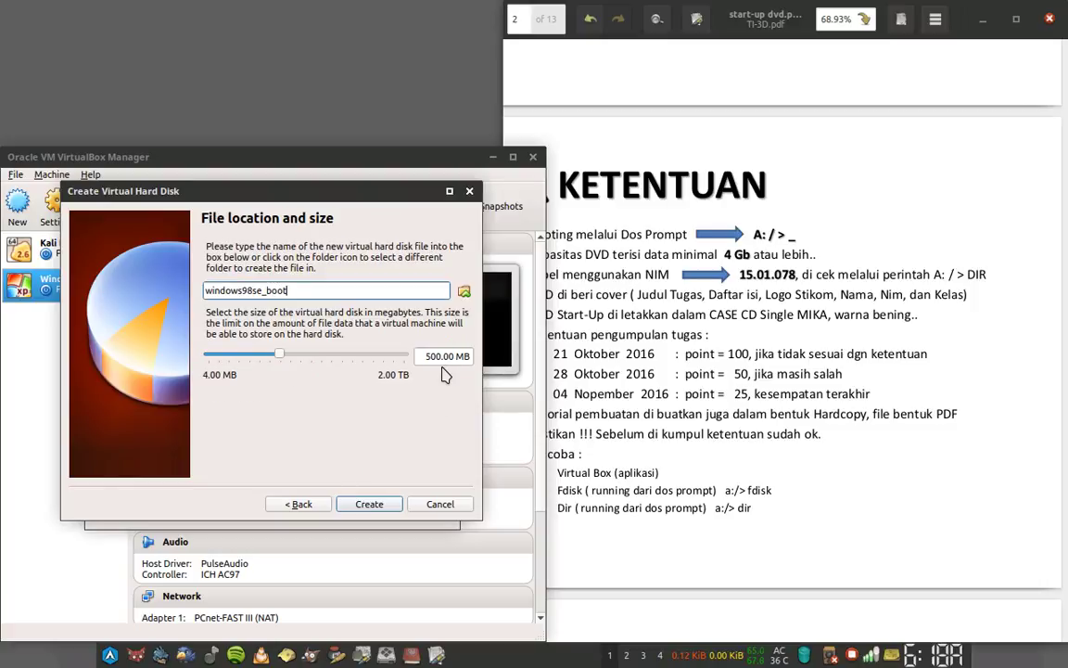
click(369, 505)
drag(342, 222, 347, 67)
Finish creating windows98se_boot and open its Settings on the General page.
key(Return)
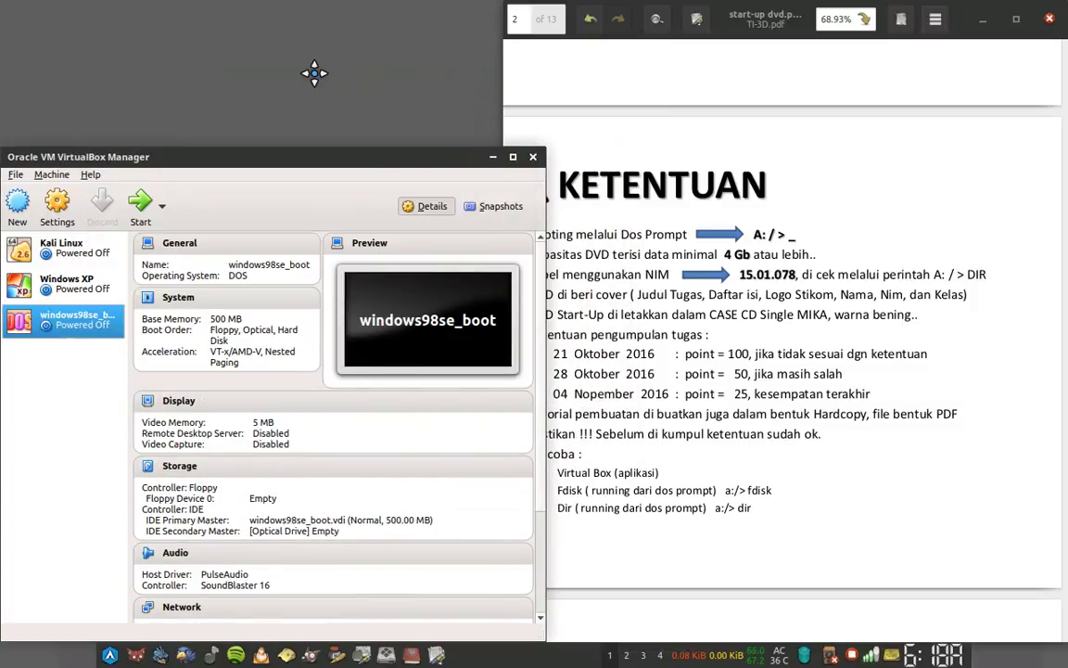
mouse_move(312, 165)
mouse_down()
mouse_move(432, 154)
mouse_move(487, 120)
mouse_move(309, 163)
mouse_up()
mouse_move(299, 168)
mouse_down()
mouse_move(334, 143)
mouse_move(306, 150)
mouse_move(304, 162)
mouse_up()
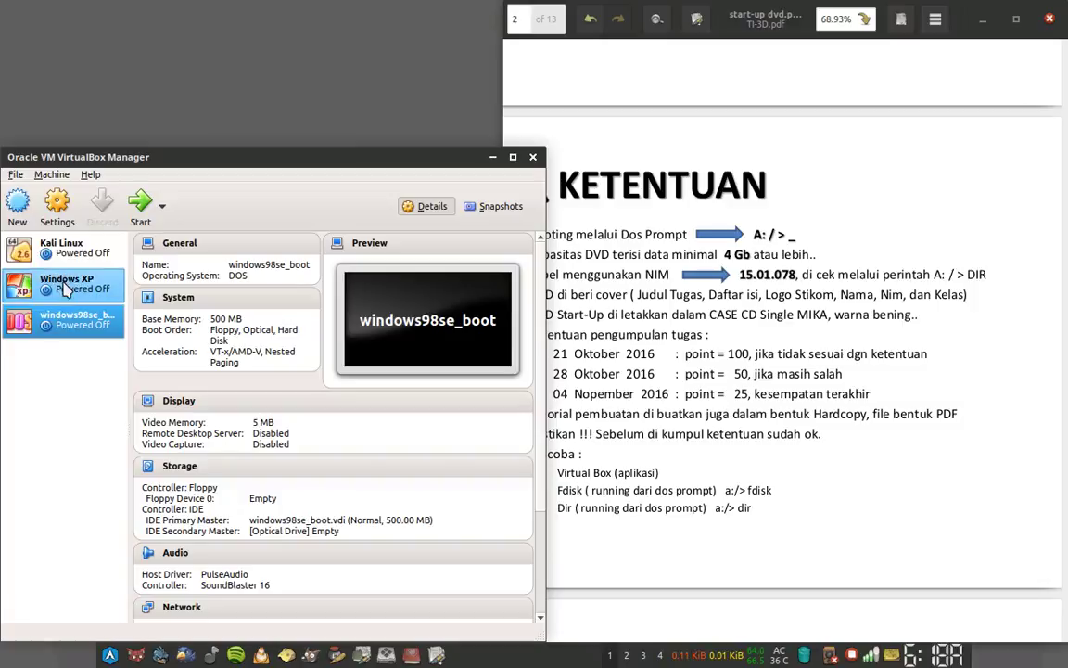
click(56, 202)
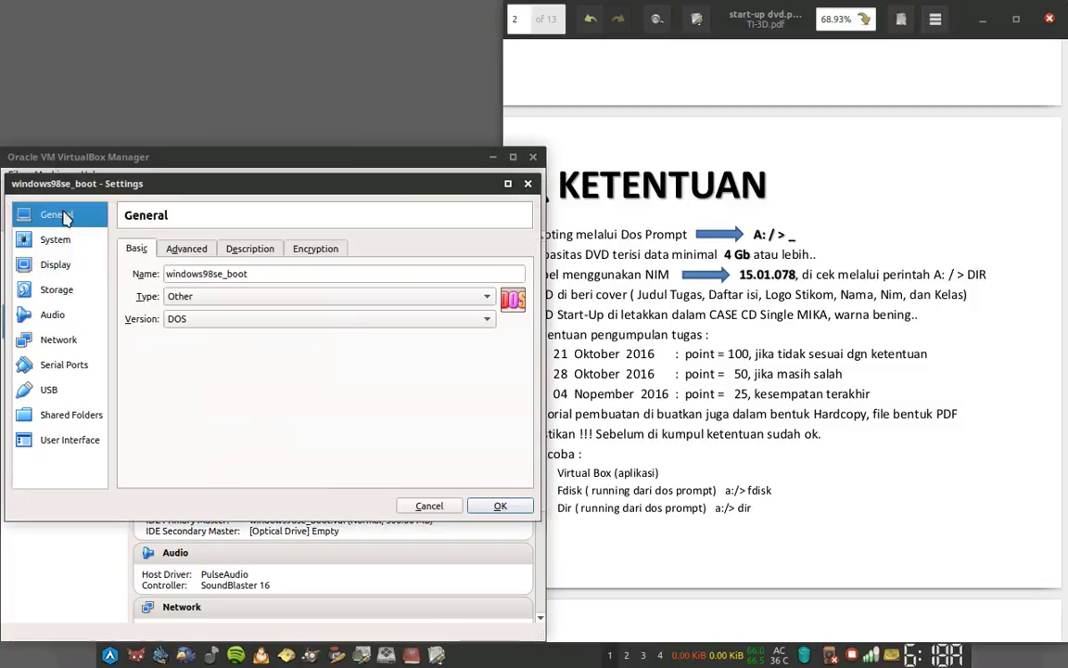